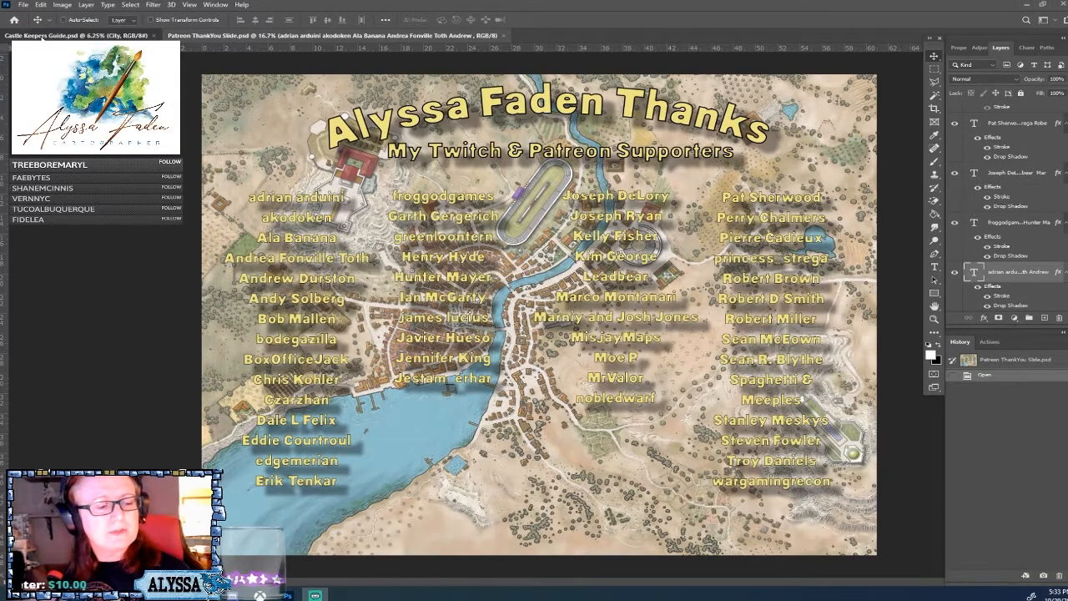
Switch to the Castle Keepers Guide.psd document and examine the walled city map, its river, bridges and outer districts.
left_click(76, 36)
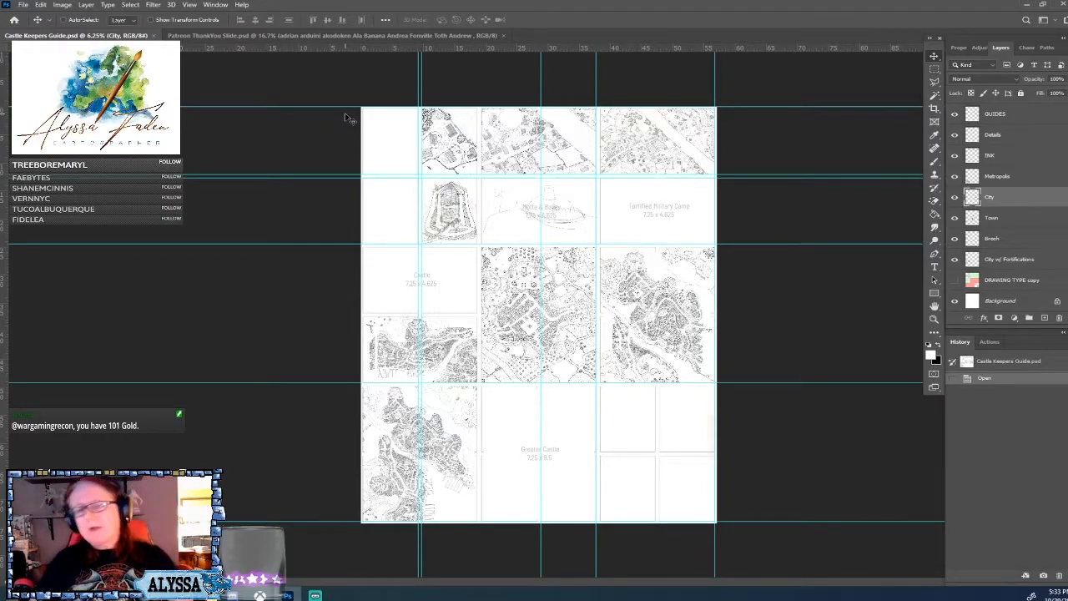
scroll(346, 117, "up", 3)
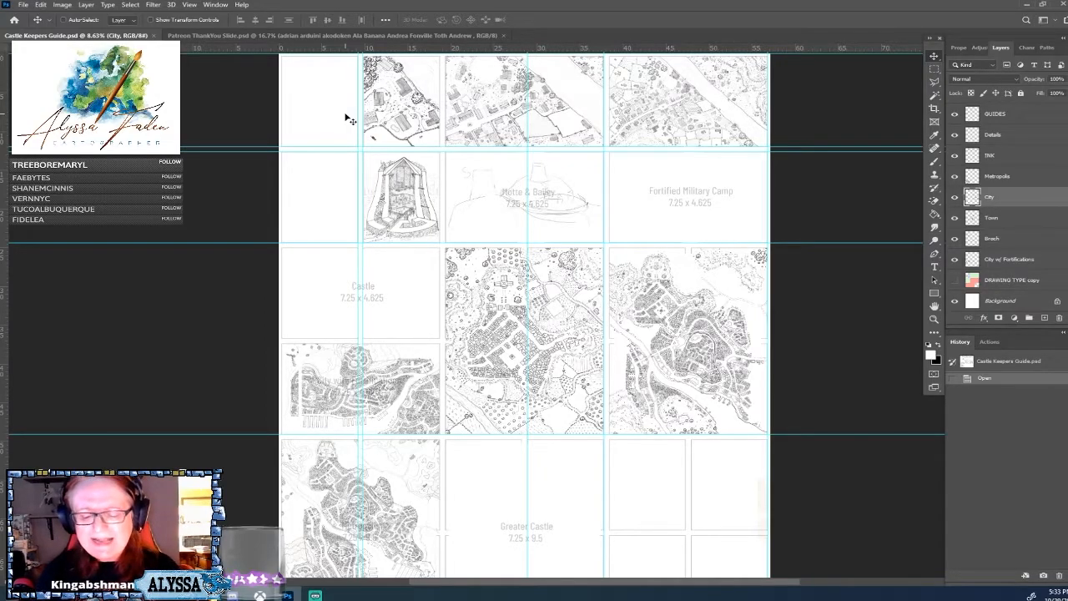
scroll(346, 117, "up", 5)
scroll(345, 116, "up", 3)
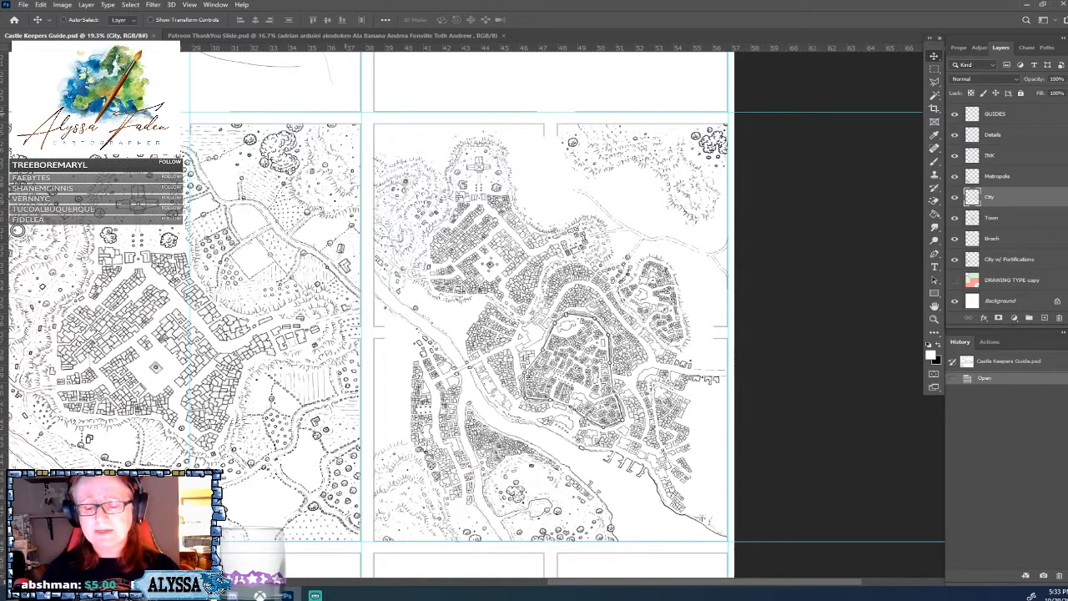
mouse_move(17, 231)
left_mouse_down()
mouse_move(155, 231)
mouse_move(42, 215)
left_mouse_up()
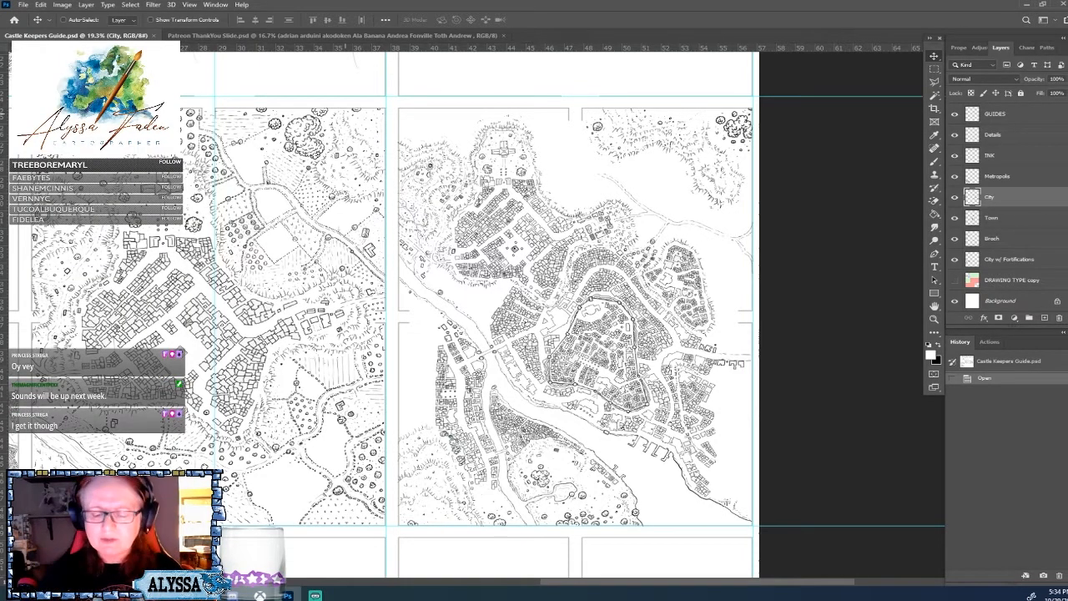
scroll(626, 280, "up", 5)
left_click_drag(342, 92, 462, 205)
scroll(462, 205, "up", 2)
scroll(704, 282, "up", 1)
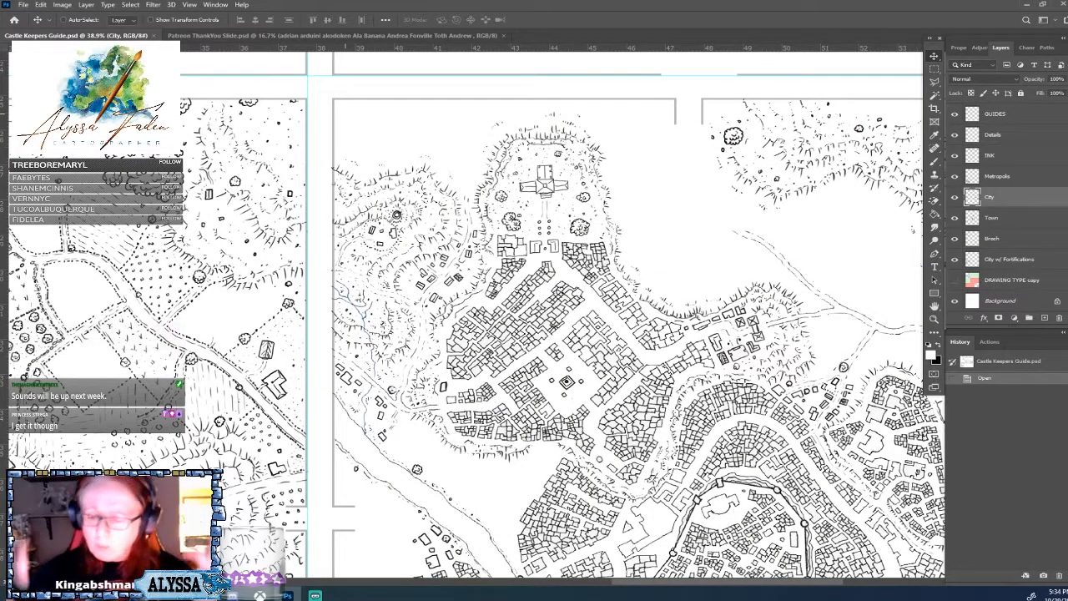
left_click_drag(668, 467, 691, 169)
left_click_drag(755, 373, 739, 286)
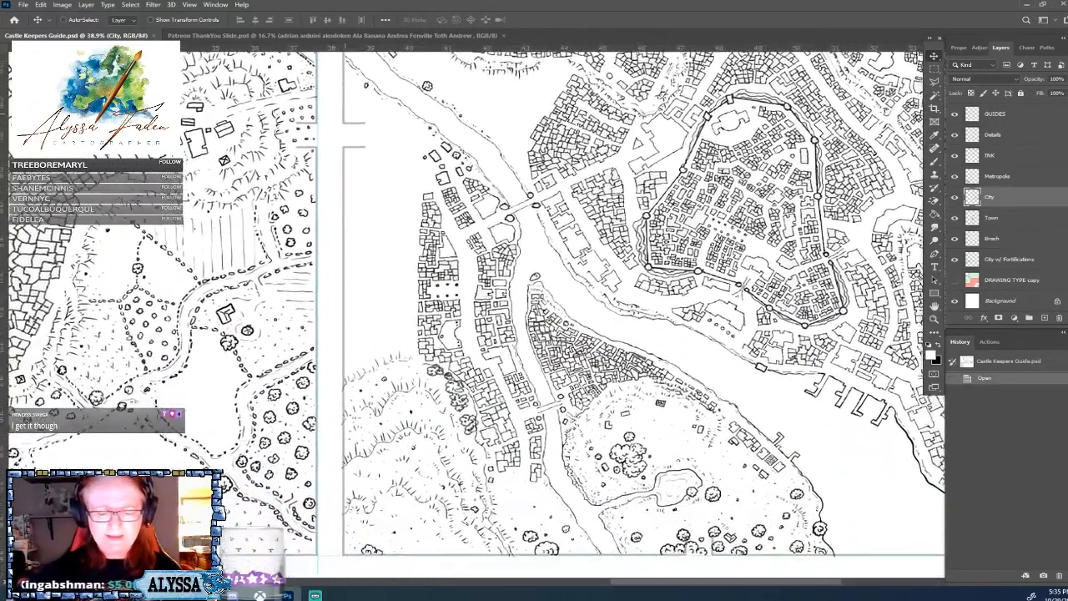
left_click_drag(534, 250, 552, 322)
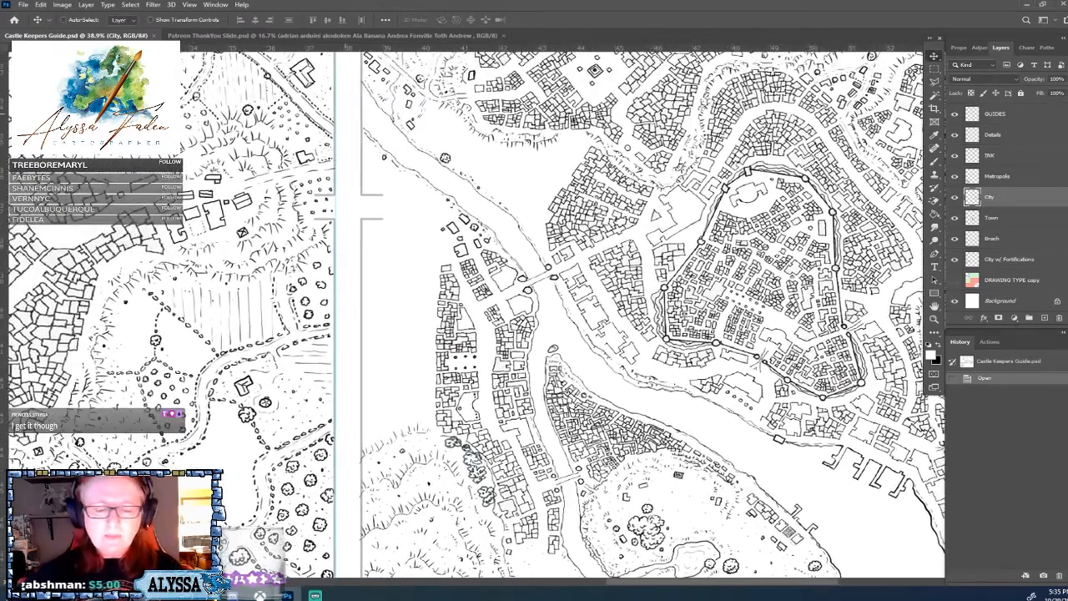
Using the Brush with black as foreground colour, ink a broken second line along the river's southwest bank above the bridge.
scroll(534, 129, "up", 1)
key("b")
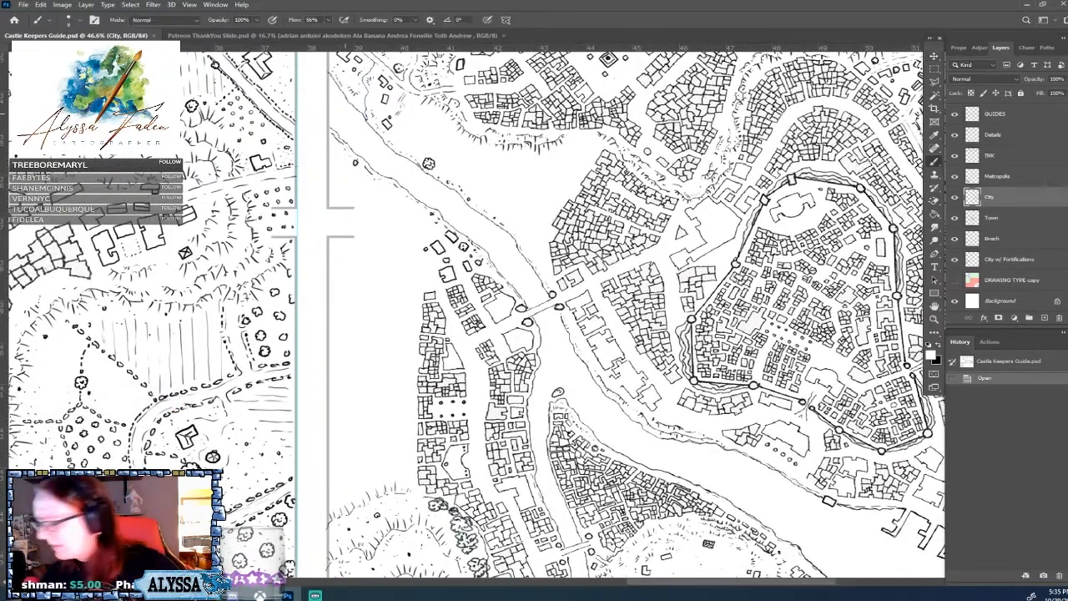
left_click(938, 344)
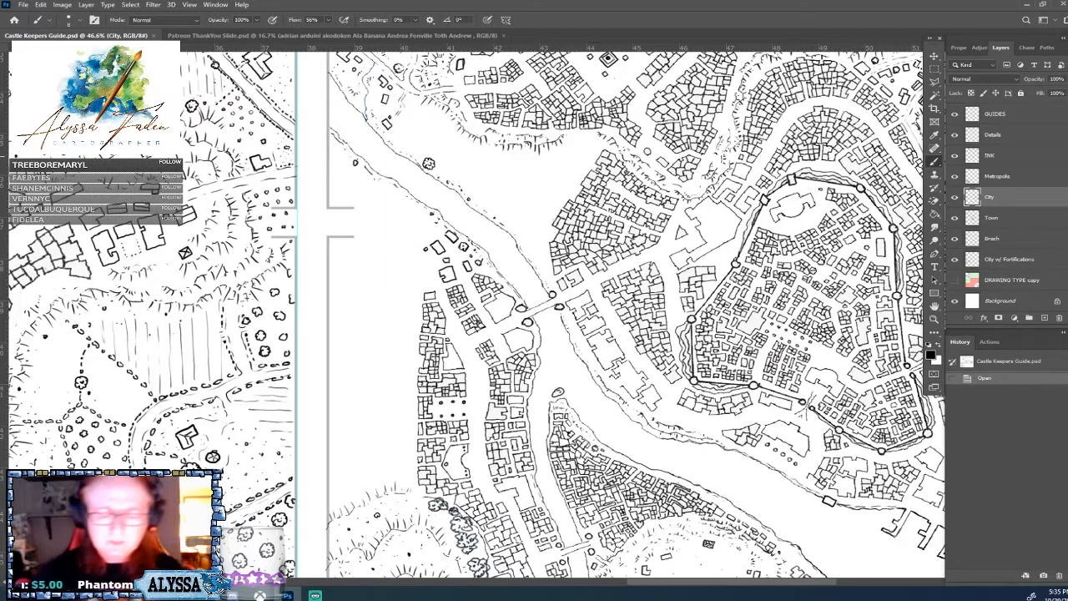
left_click_drag(534, 309, 544, 335)
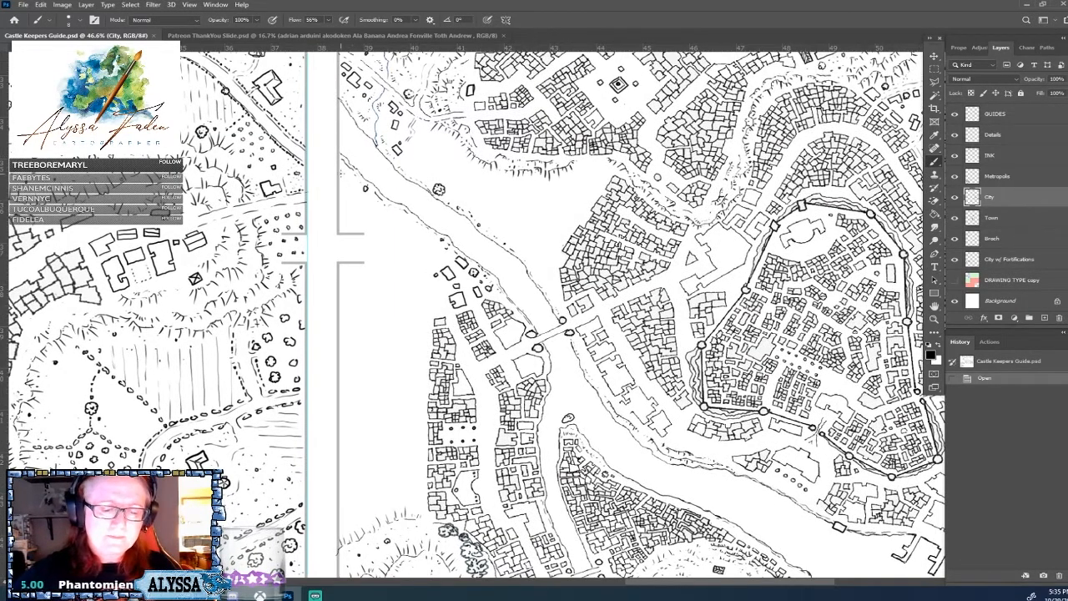
left_click_drag(341, 169, 352, 181)
left_click_drag(356, 187, 377, 205)
left_click_drag(383, 209, 448, 255)
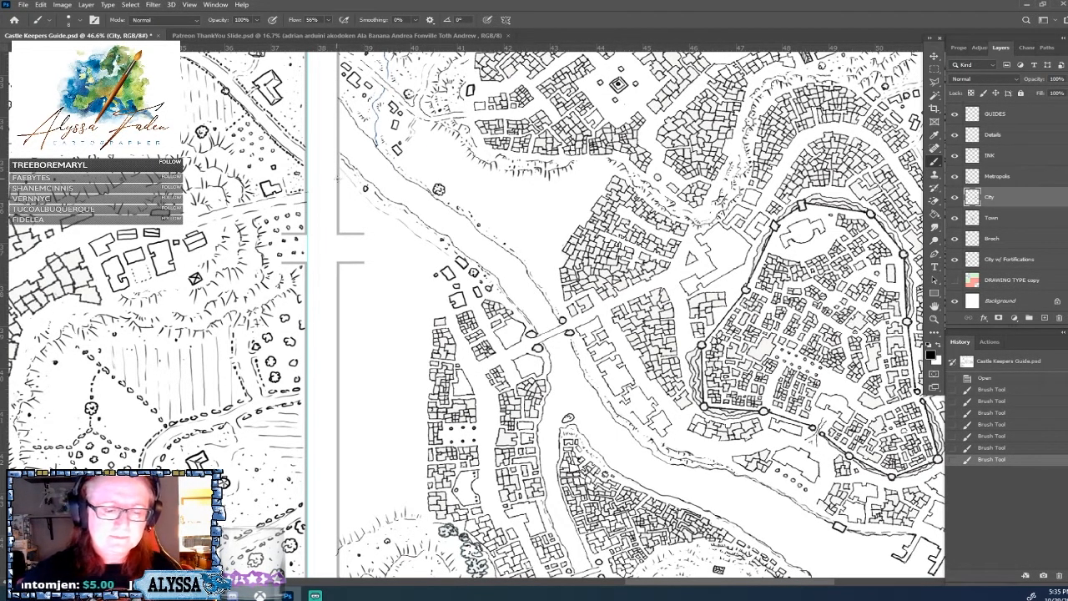
Sketch a faint outer line parallel to the southwest bank, curving down to the western district, and clean up its lower end.
mouse_move(338, 182)
left_mouse_down()
mouse_move(423, 257)
mouse_move(436, 310)
left_mouse_up()
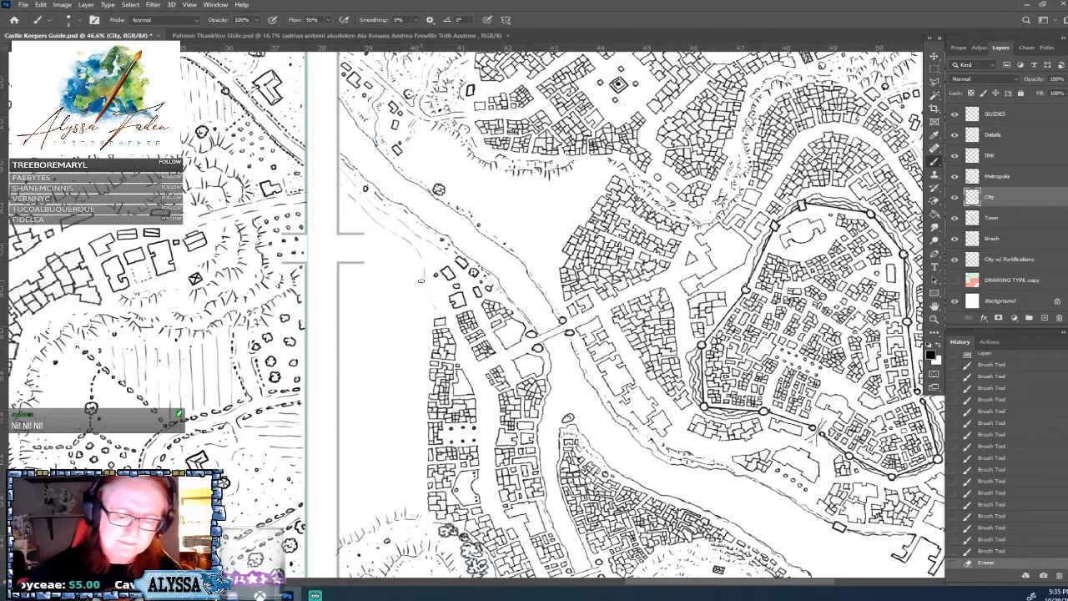
left_click_drag(421, 280, 429, 309)
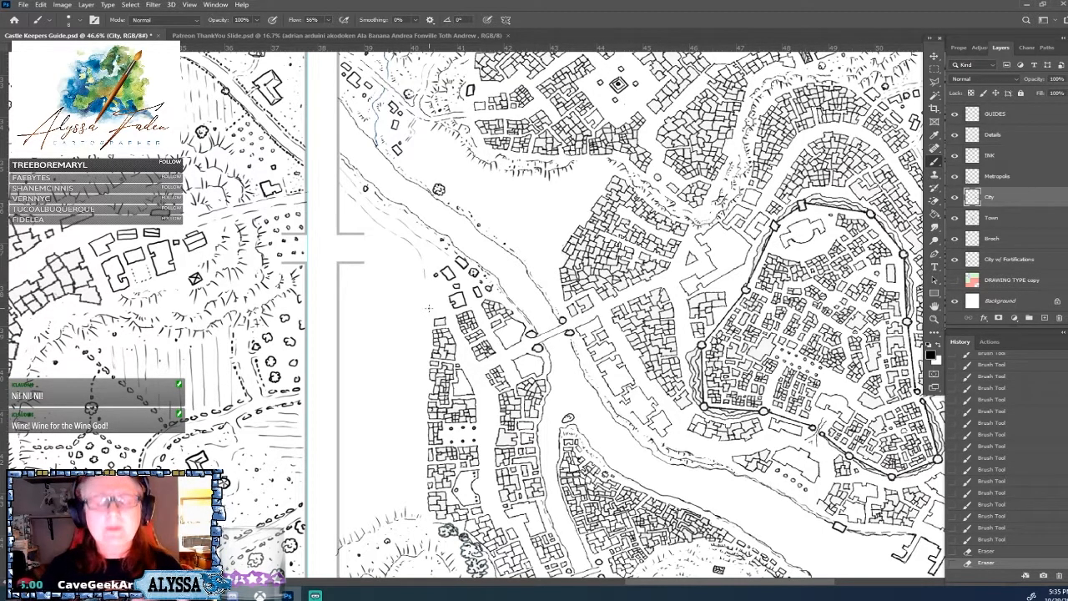
left_click_drag(424, 273, 443, 313)
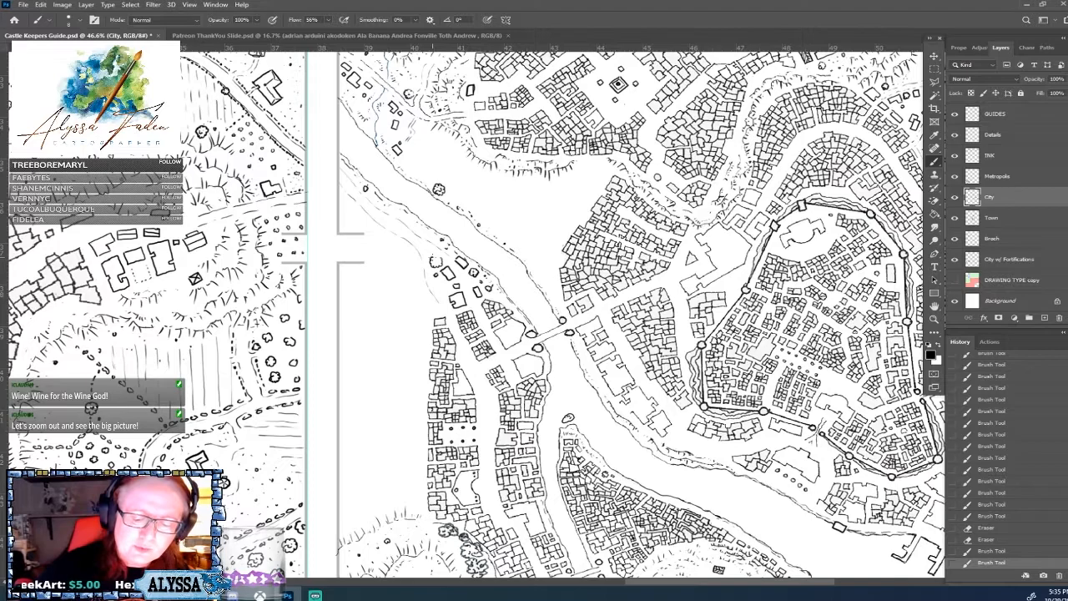
Draw a small round tree beside the loose houses at the northern tip of the western district.
left_click_drag(430, 260, 437, 266)
left_click(433, 263)
left_click(436, 265)
left_click(438, 265)
left_click(442, 262)
left_click(467, 281)
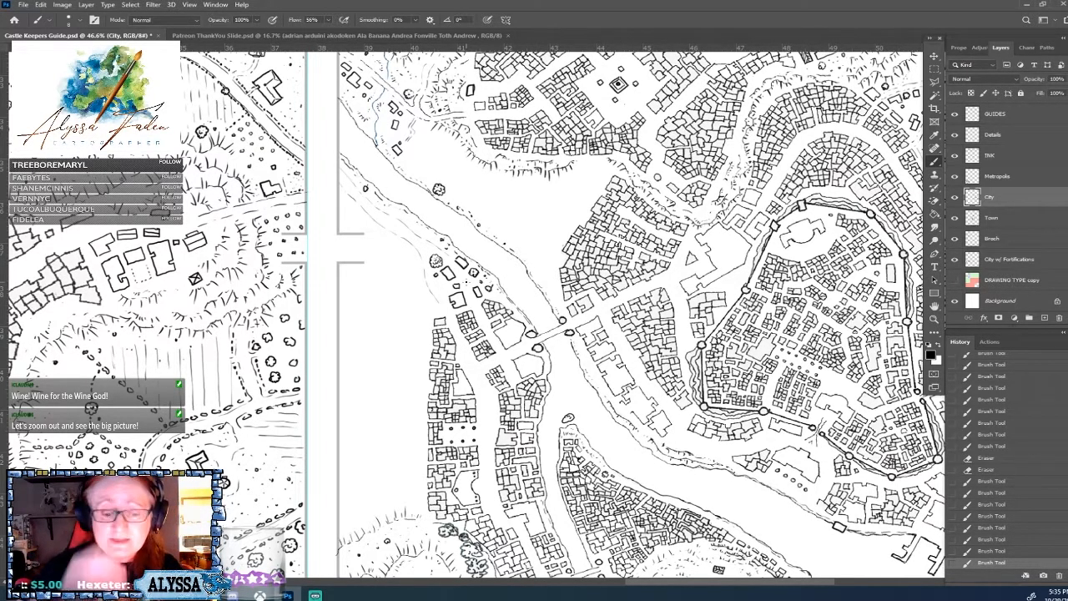
Stipple a row of small dots along the southwest riverbank between the map's edge and the new tree.
left_click(398, 214)
left_click(402, 216)
left_click(406, 218)
left_click(411, 221)
left_click(415, 224)
left_click(419, 228)
left_click(423, 231)
left_click(427, 233)
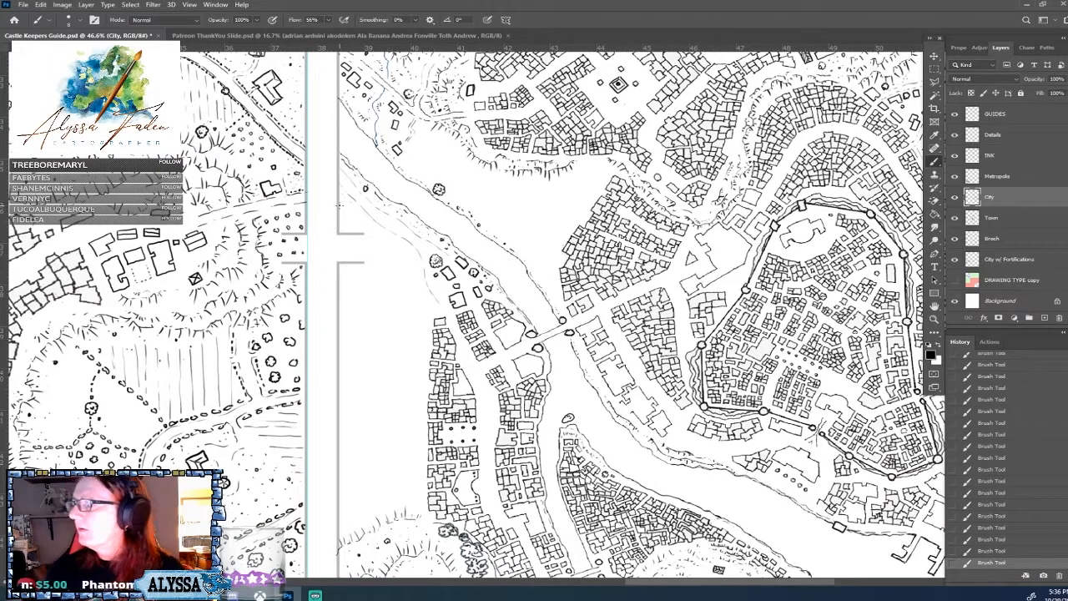
Add small houses along the southwest riverbank and scattered trees along the western district's outer edge.
left_click_drag(339, 205, 441, 139)
scroll(542, 321, "up", 2)
scroll(543, 321, "down", 1)
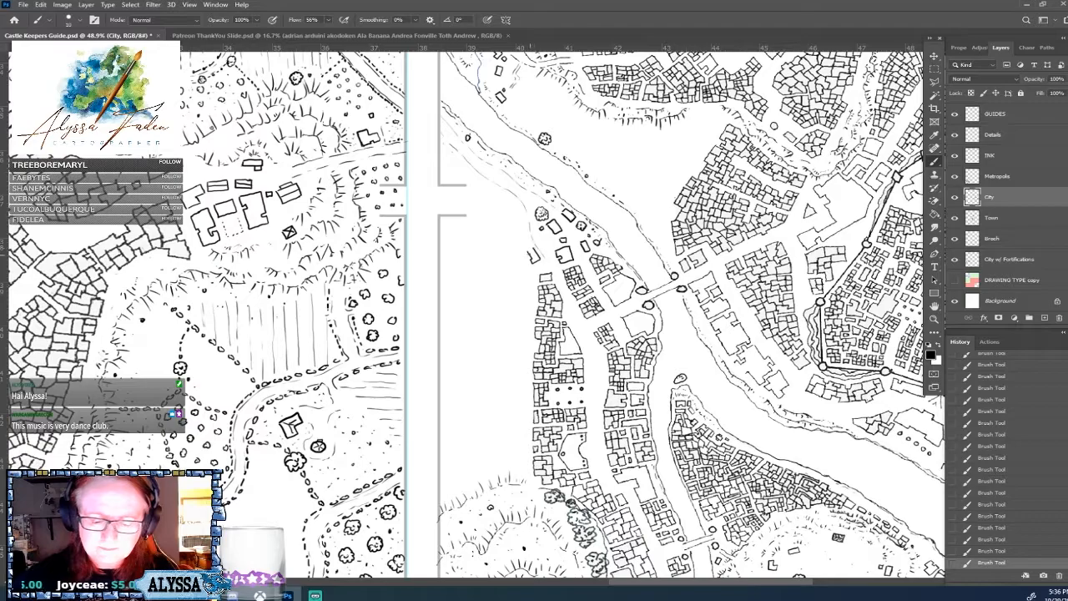
left_click_drag(523, 250, 530, 301)
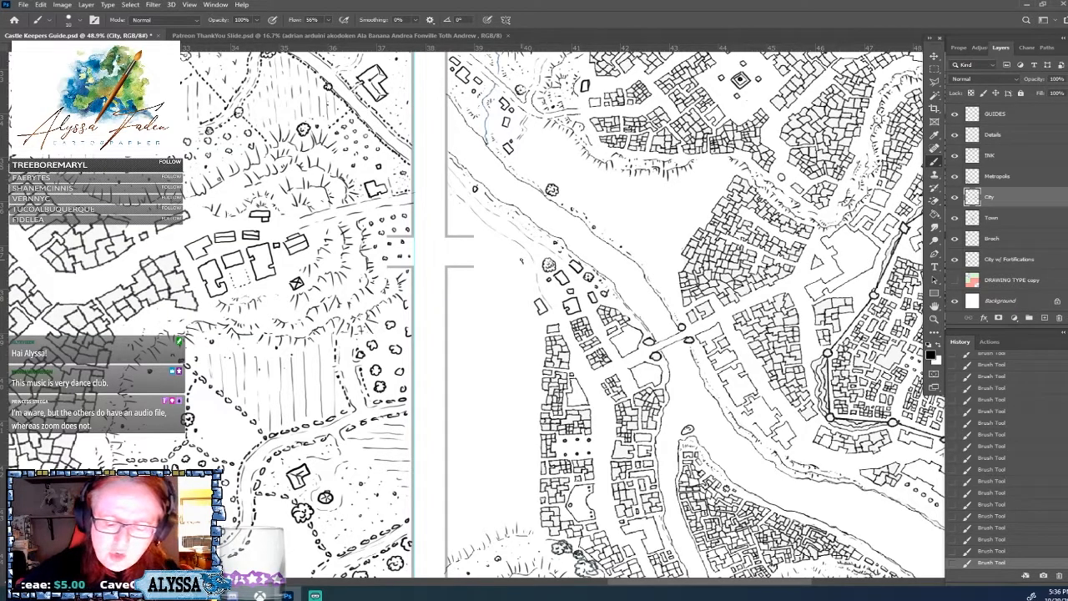
left_click_drag(522, 256, 519, 272)
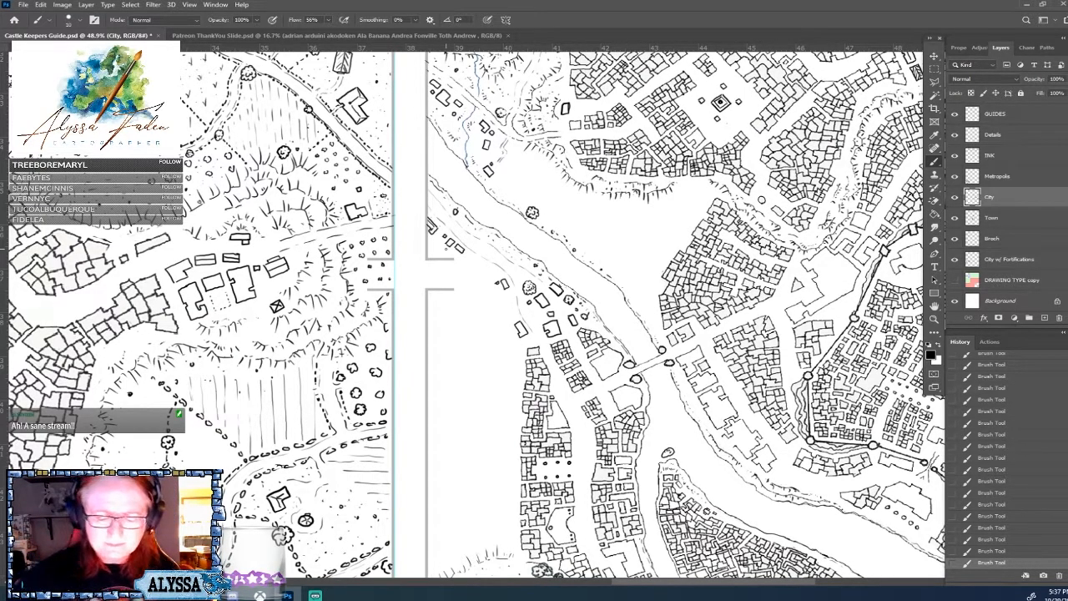
scroll(446, 248, "down", 5)
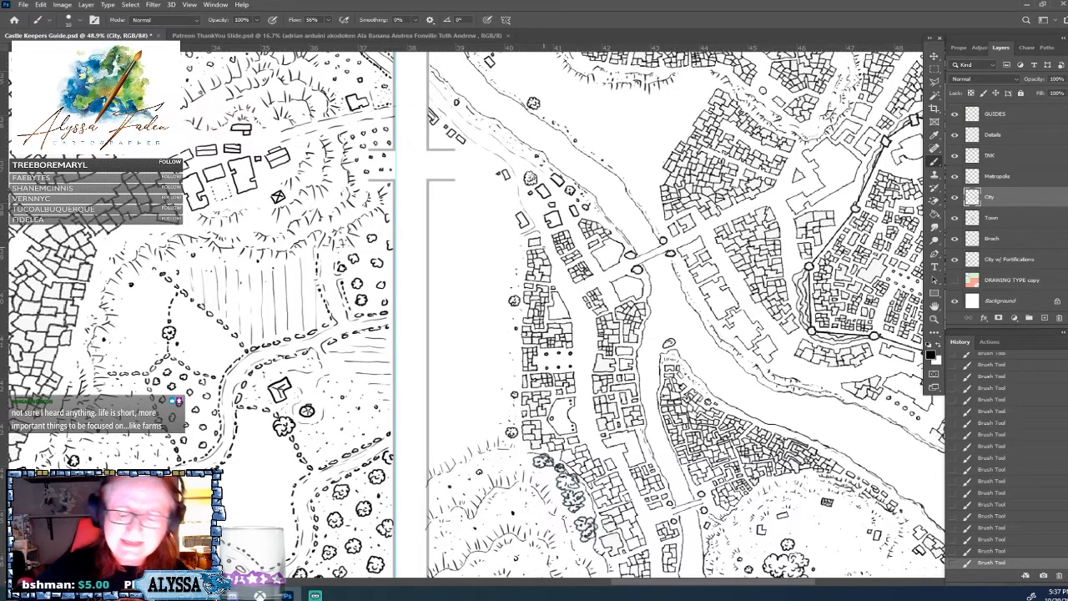
Draw wavy water flow lines in the narrow river branch south of the lower bridge, down to the map's edge.
scroll(534, 325, "down", 4)
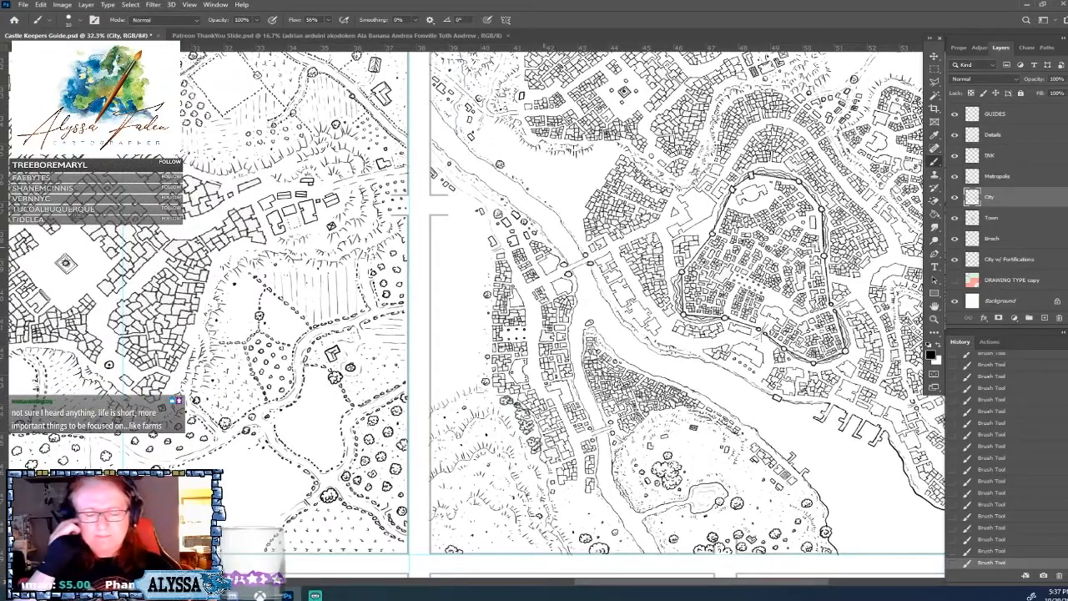
scroll(544, 247, "down", 1)
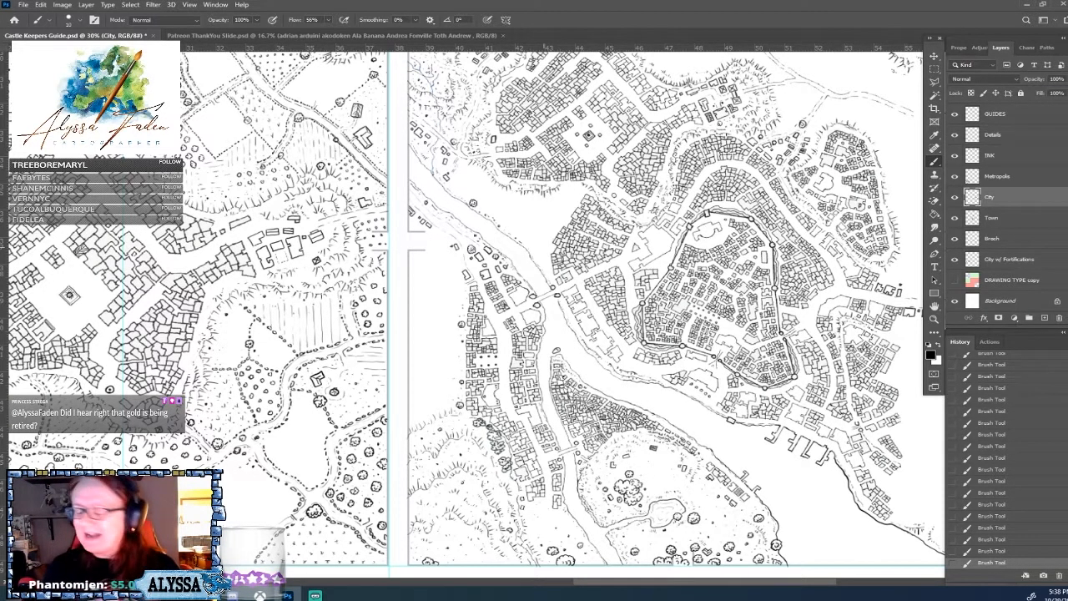
left_click_drag(592, 293, 564, 237)
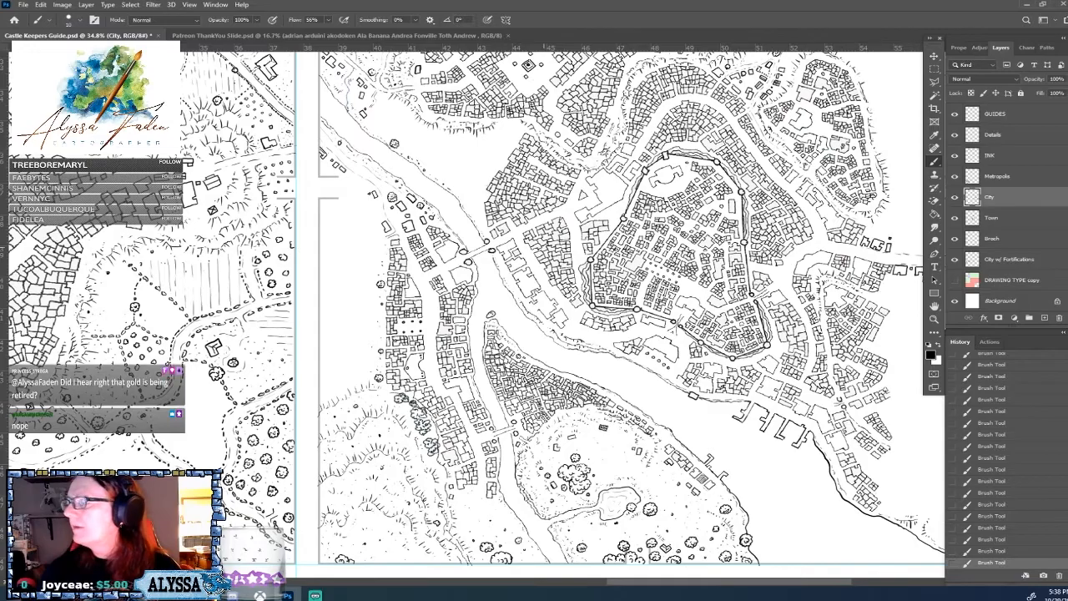
scroll(544, 376, "up", 4)
scroll(544, 375, "down", 2)
scroll(559, 367, "up", 2)
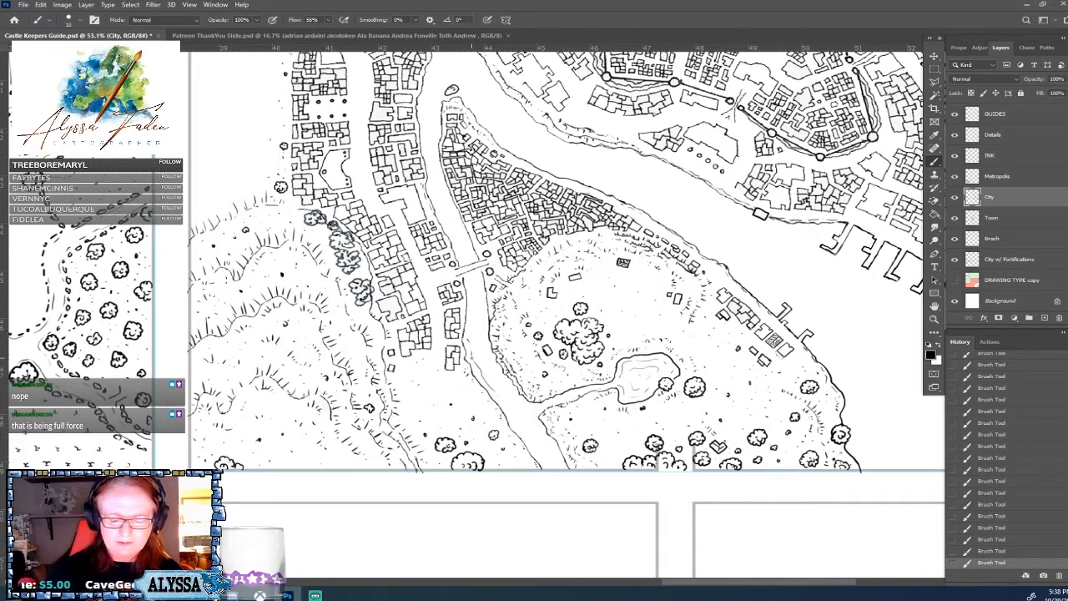
left_click_drag(507, 410, 559, 459)
left_click_drag(484, 344, 507, 386)
left_click_drag(469, 278, 480, 334)
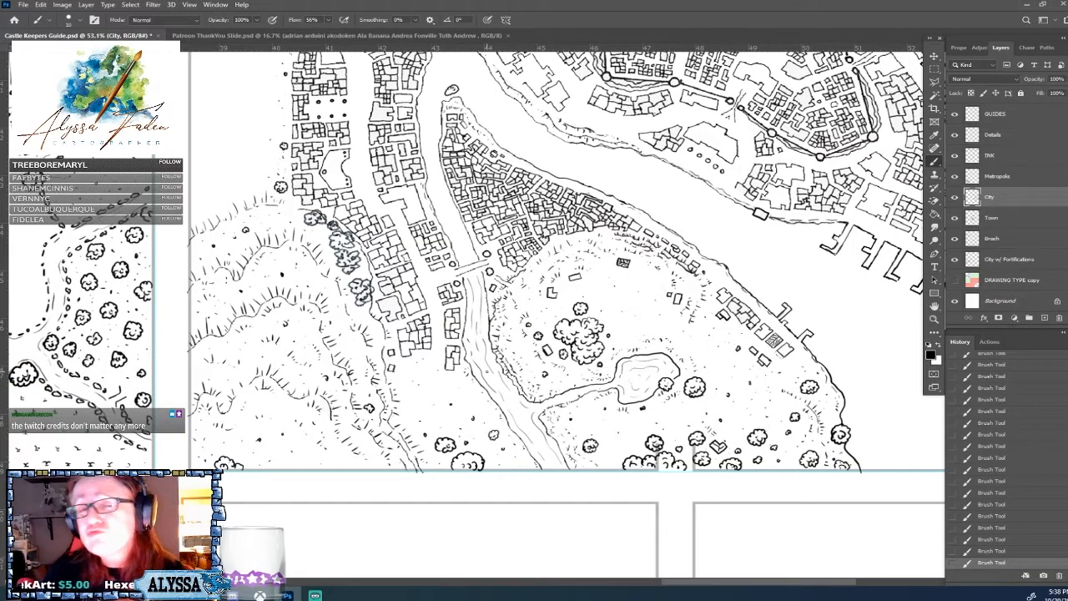
Continue the water flow lines through the narrow branch from the lower bridge up to the river fork.
left_click_drag(486, 371, 504, 500)
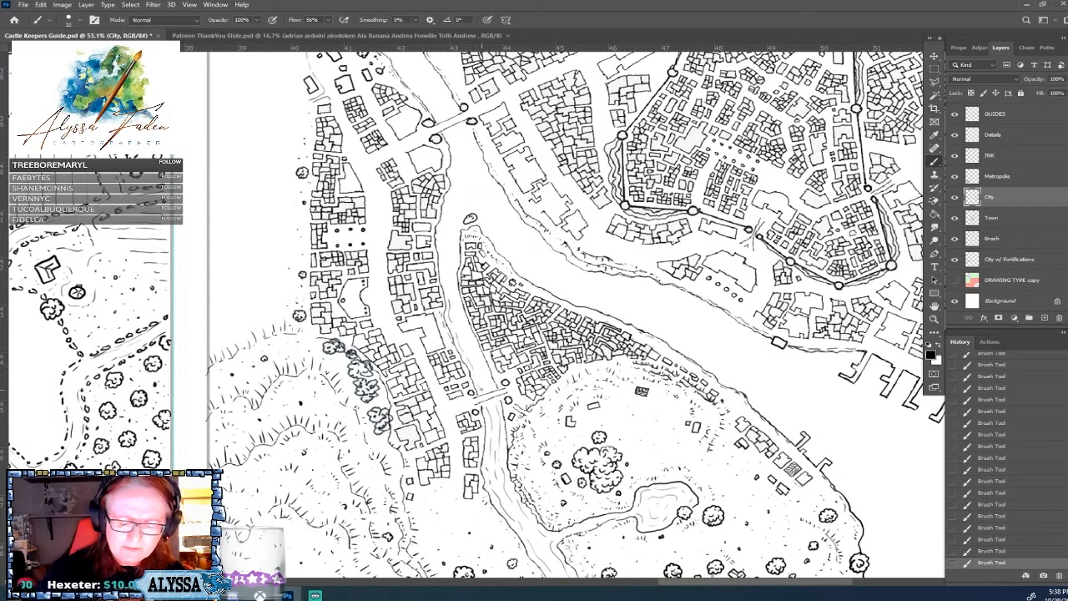
left_click_drag(464, 322, 487, 380)
left_click_drag(460, 328, 482, 381)
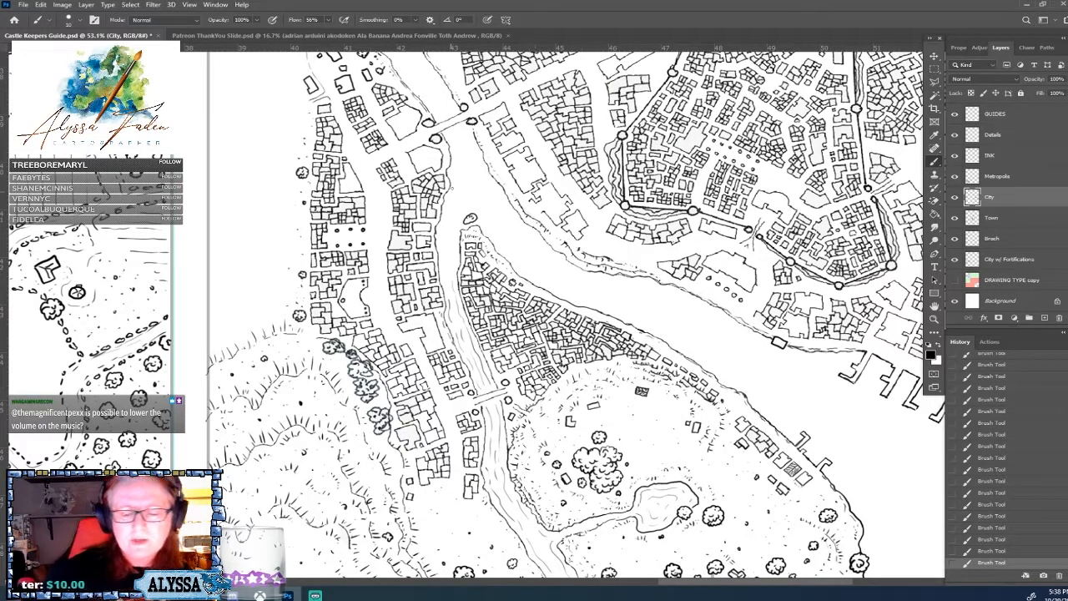
left_click_drag(452, 173, 449, 273)
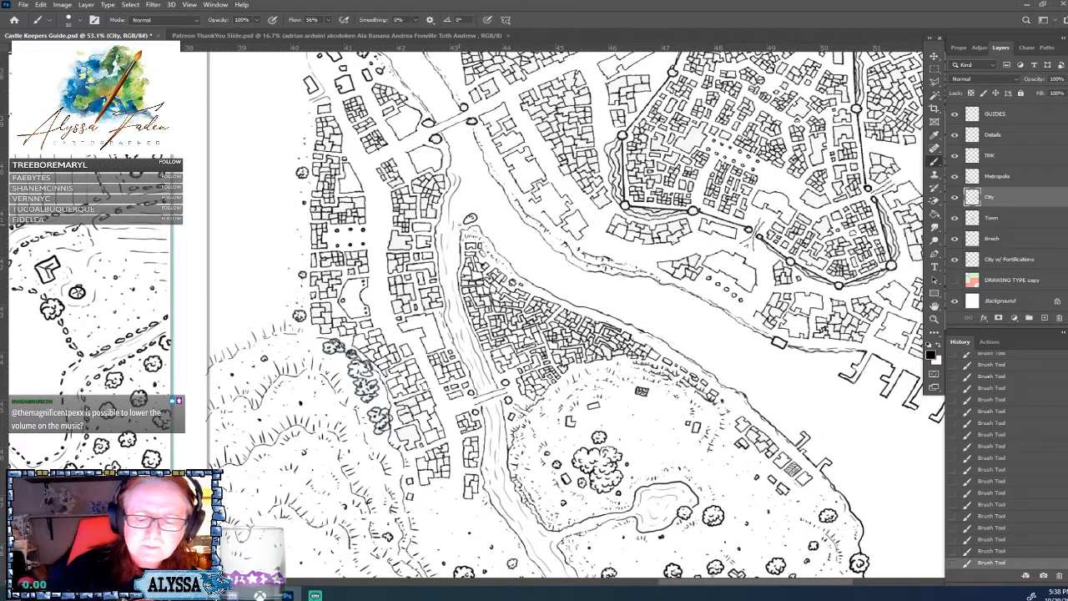
Draw flow lines around the rock at the river fork and down the main river toward the docks.
mouse_move(465, 213)
left_mouse_down()
mouse_move(481, 210)
mouse_move(534, 272)
left_mouse_up()
left_click_drag(491, 187, 515, 227)
left_click_drag(555, 258, 574, 273)
mouse_move(517, 245)
left_mouse_down()
mouse_move(601, 309)
mouse_move(604, 282)
mouse_move(658, 291)
mouse_move(703, 359)
left_mouse_up()
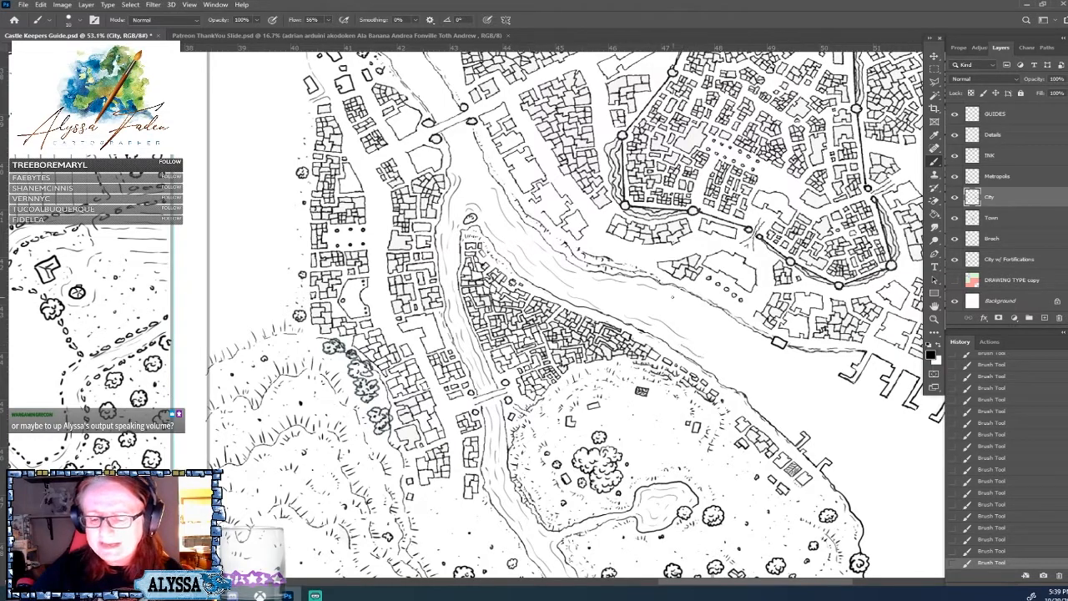
left_click_drag(725, 324, 751, 348)
left_click_drag(692, 327, 742, 365)
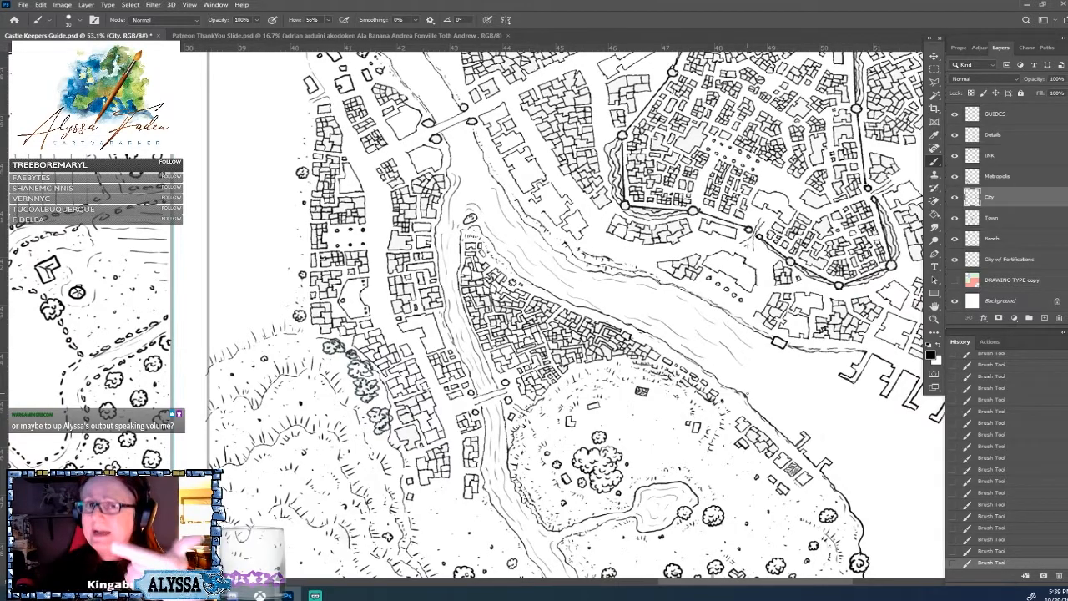
Draw water flow lines at the upper bridge and in the stretch of river just upstream of it.
left_click_drag(748, 393, 820, 503)
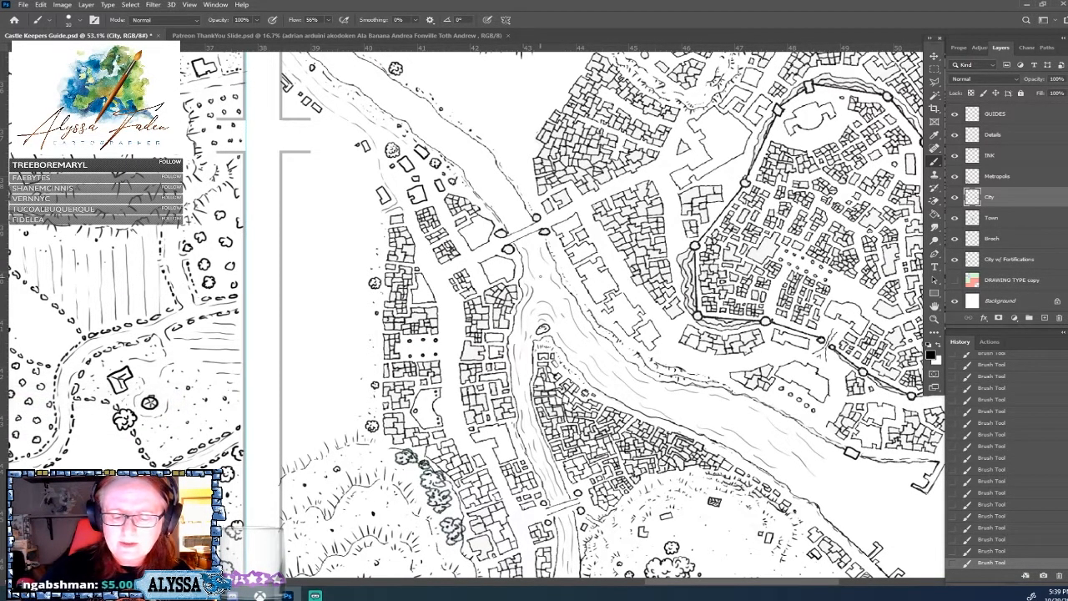
left_click_drag(547, 200, 556, 269)
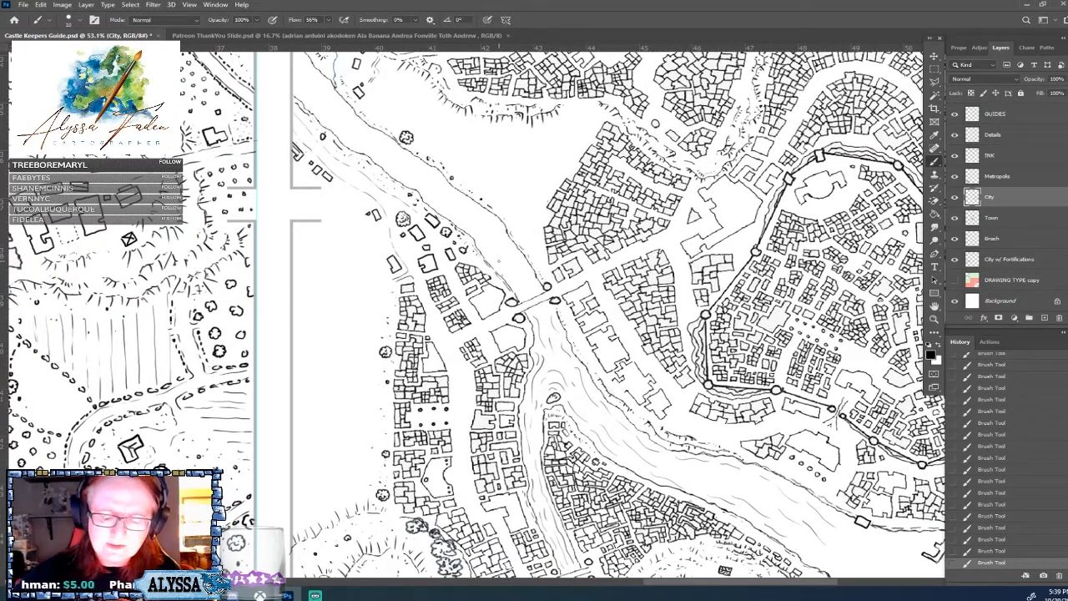
left_click_drag(526, 268, 536, 290)
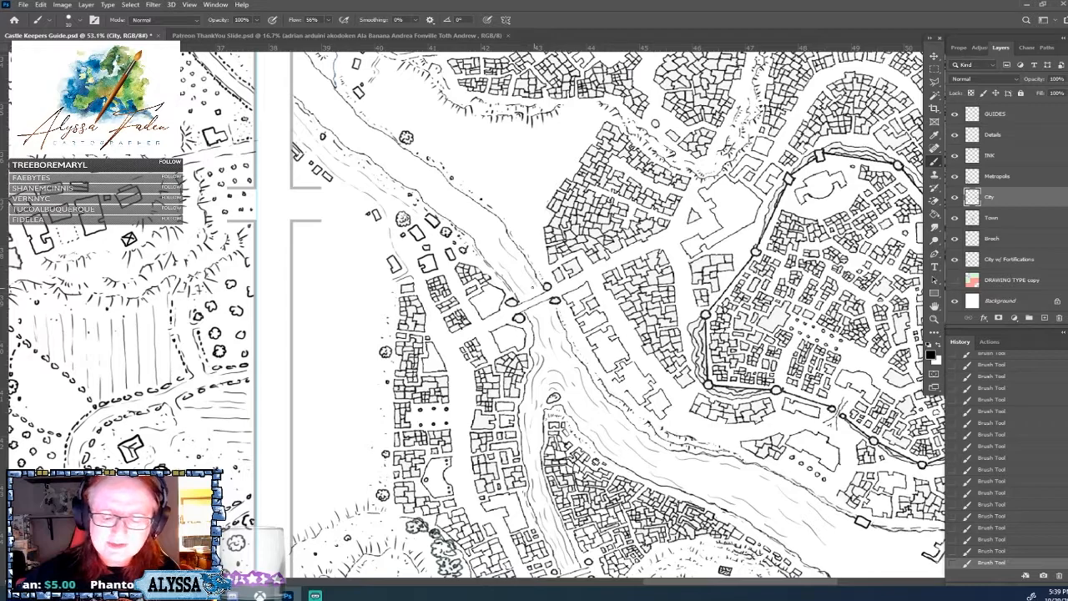
left_click_drag(464, 222, 484, 244)
left_click_drag(459, 201, 492, 223)
left_click_drag(502, 288, 522, 344)
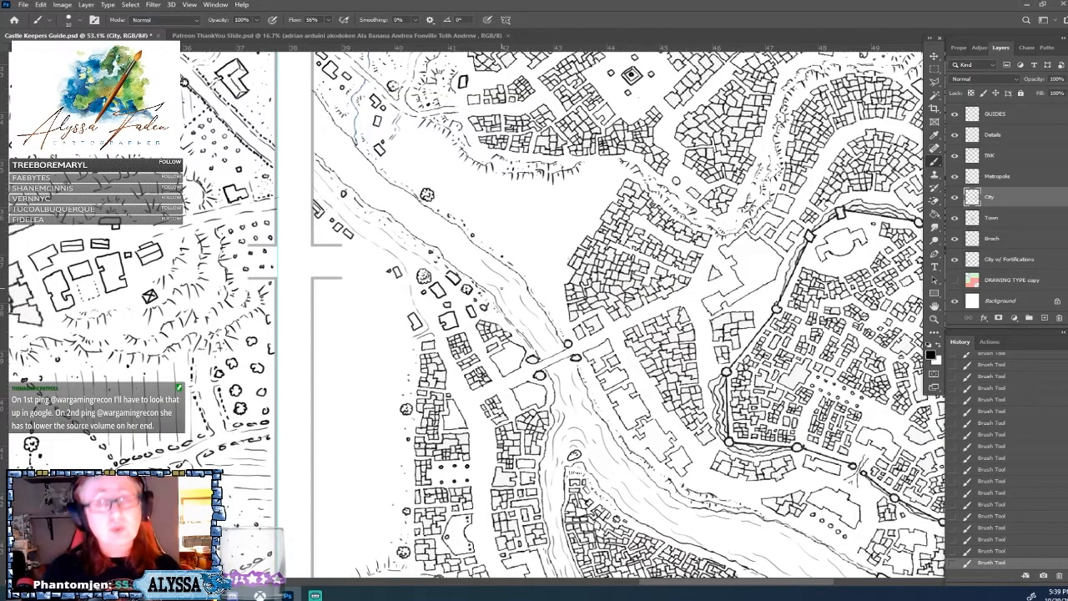
Continue the wavy flow lines up the northwestern river stretch to the map's western edge.
left_click_drag(434, 239, 470, 263)
left_click_drag(437, 224, 459, 244)
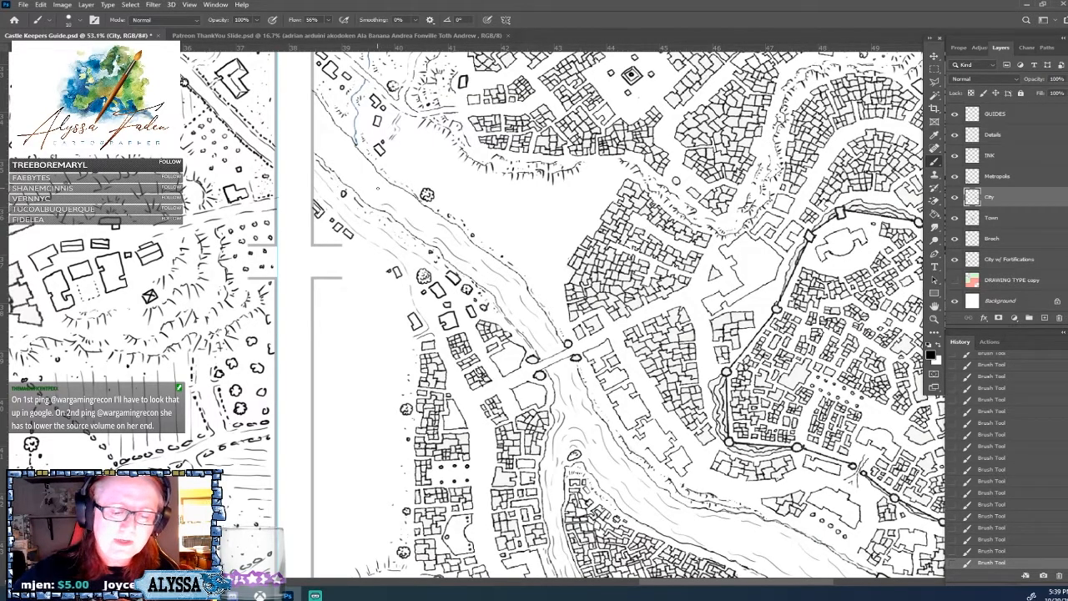
left_click_drag(350, 181, 371, 200)
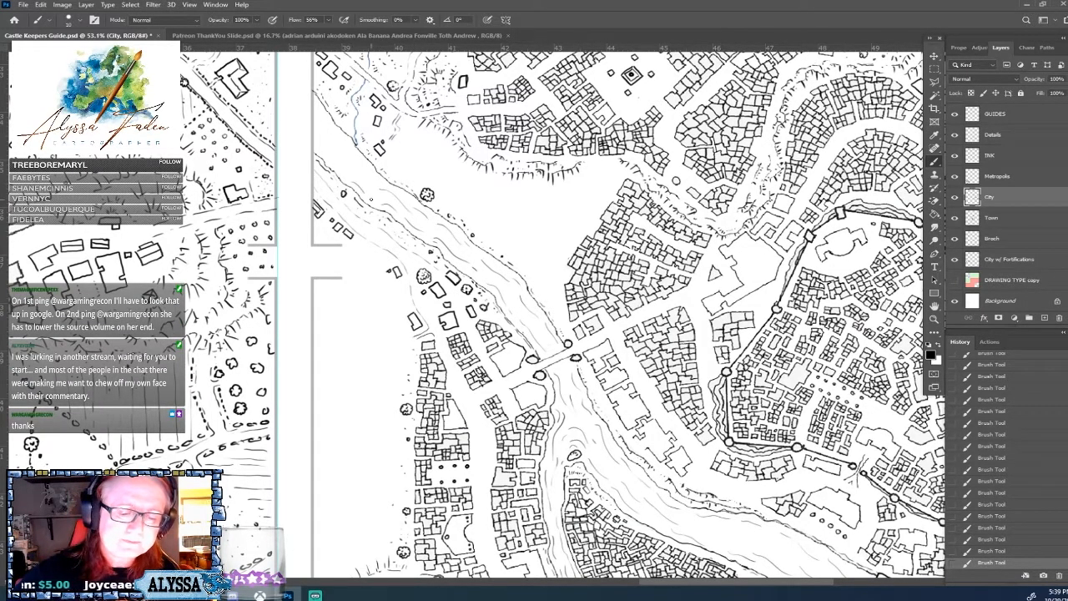
left_click_drag(345, 144, 365, 171)
left_click_drag(315, 143, 341, 168)
left_click_drag(312, 107, 330, 142)
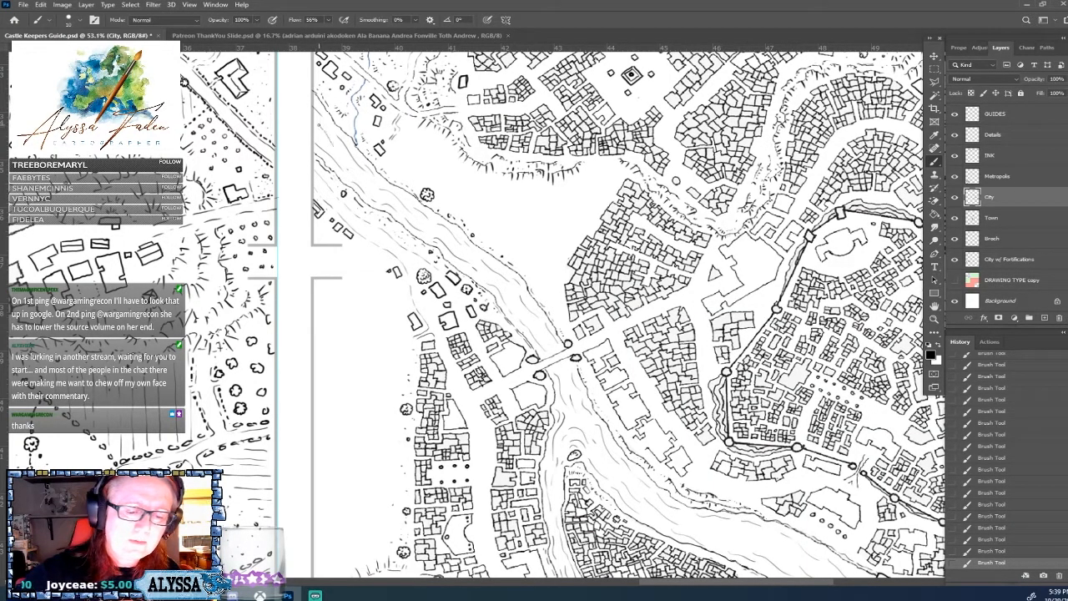
Draw short ripple lines around the docks and along both shores of the lower river.
scroll(560, 317, "down", 5)
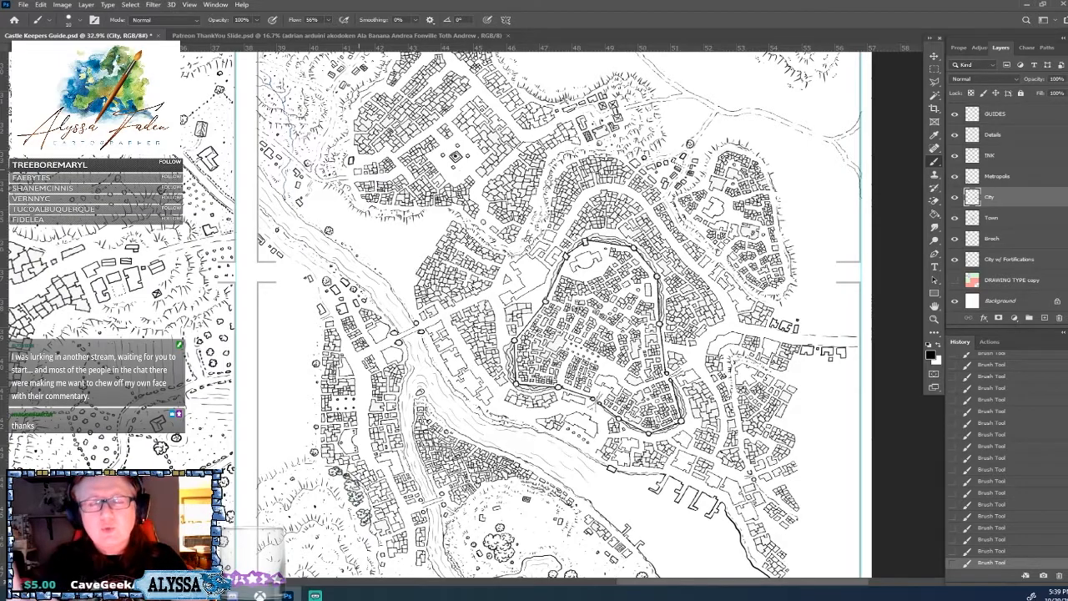
scroll(275, 256, "up", 5)
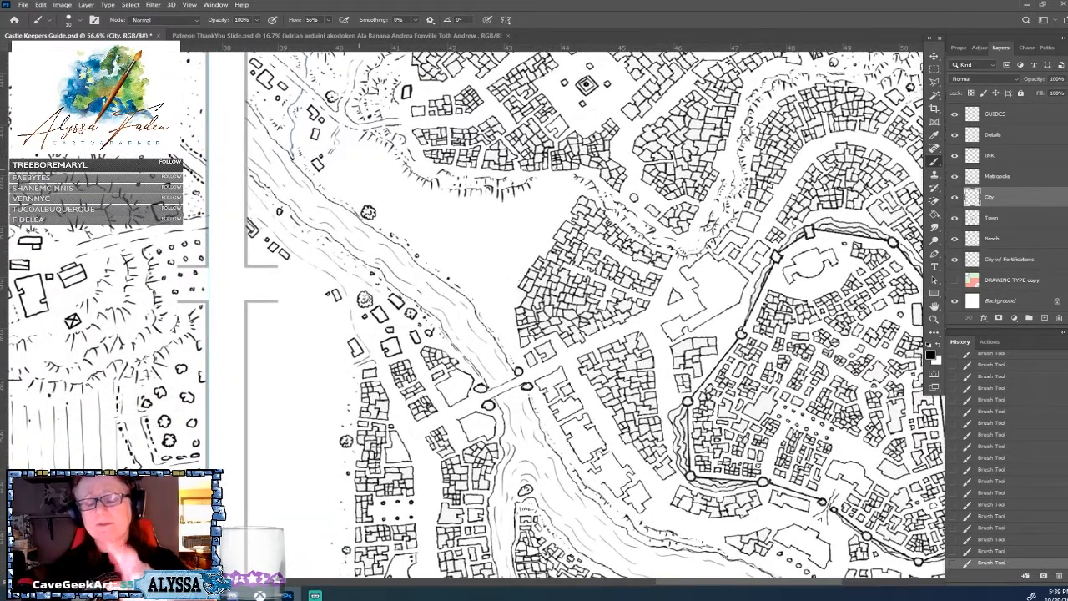
scroll(418, 311, "down", 2)
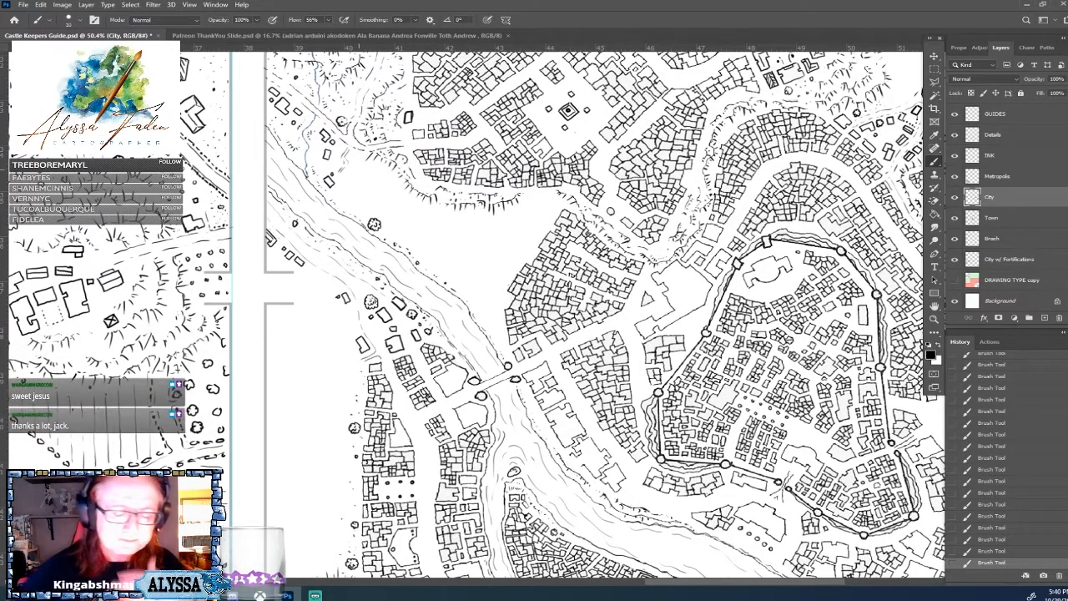
scroll(554, 324, "down", 2)
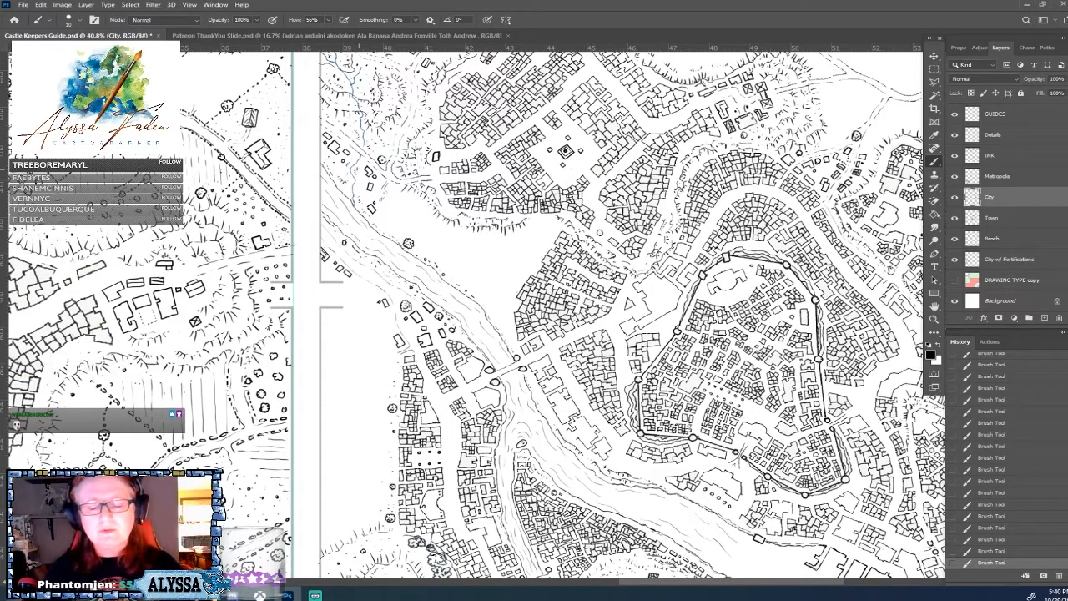
left_click_drag(738, 456, 573, 244)
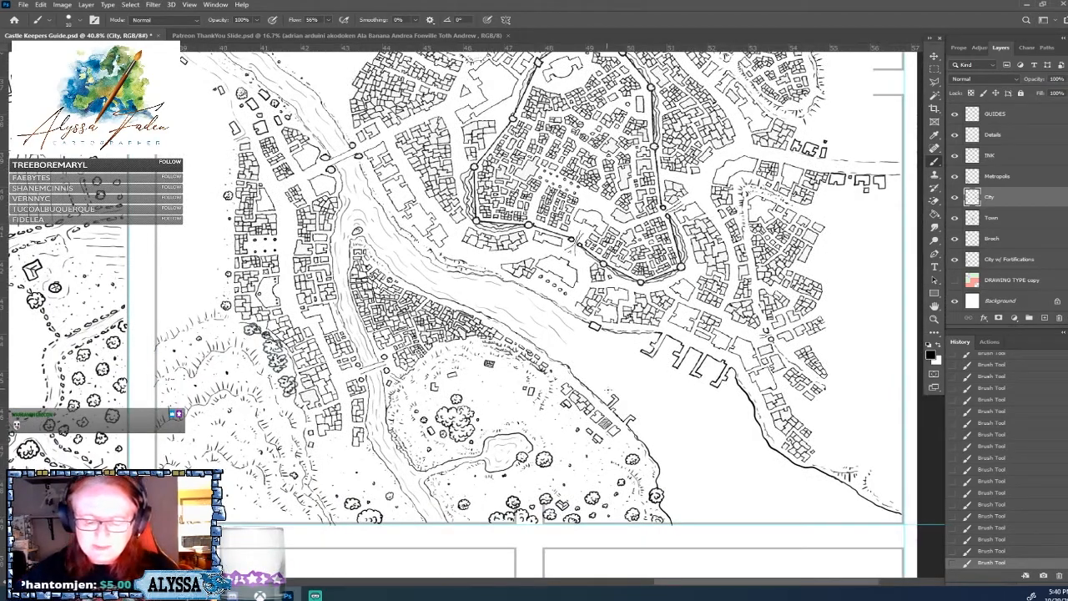
mouse_move(605, 395)
left_mouse_down()
mouse_move(615, 392)
mouse_move(656, 439)
left_mouse_up()
mouse_move(633, 348)
left_mouse_down()
mouse_move(731, 390)
mouse_move(784, 464)
mouse_move(856, 514)
left_mouse_up()
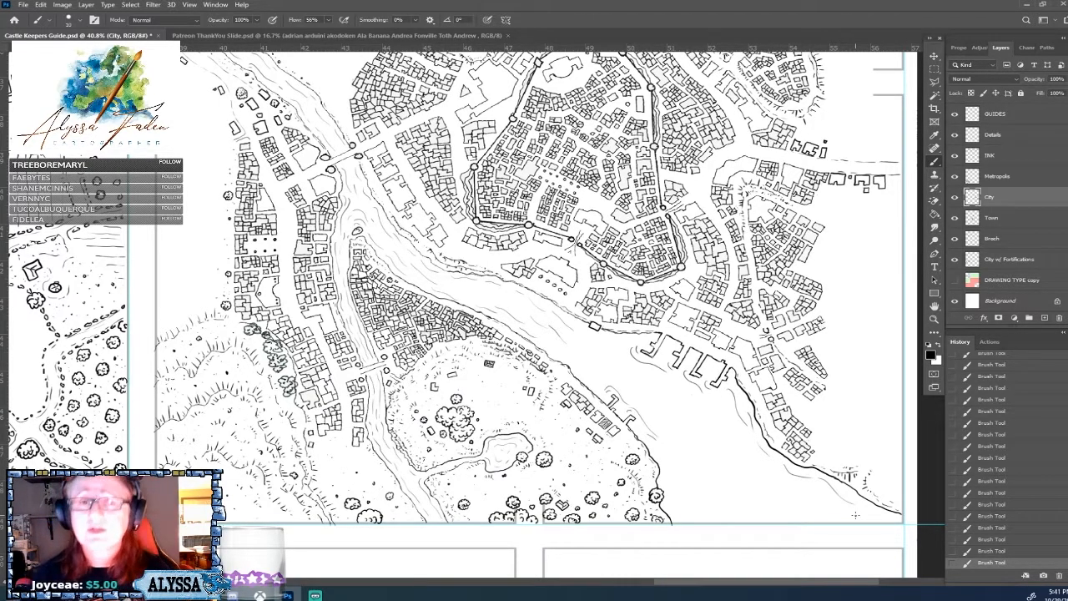
Fill the wide lower river between the two shores with flow lines down toward the map's southern edge.
mouse_move(671, 455)
left_mouse_down()
mouse_move(657, 480)
mouse_move(664, 497)
left_mouse_up()
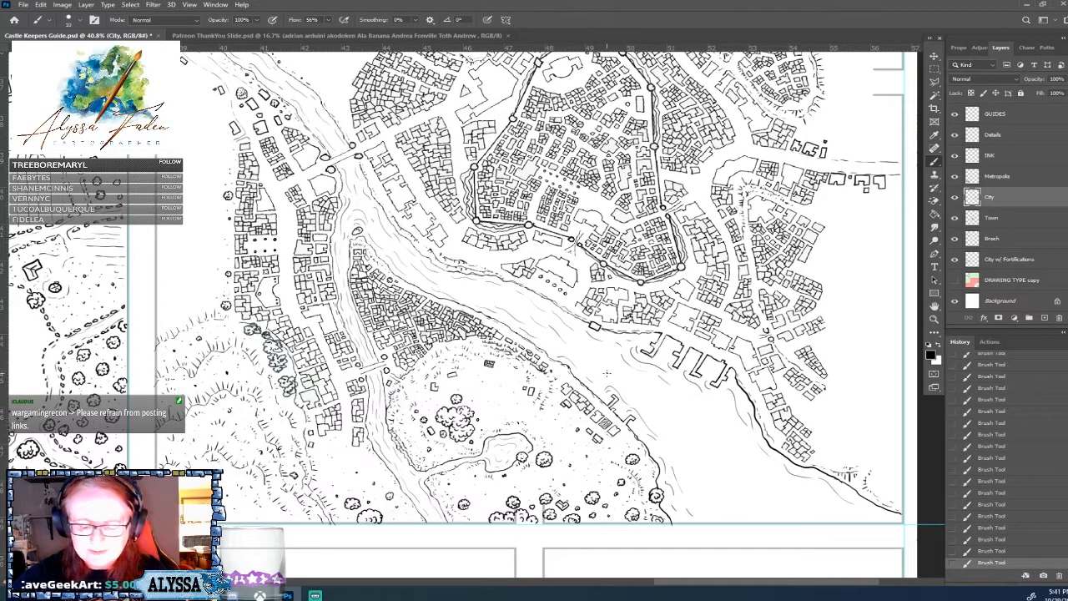
mouse_move(657, 414)
left_mouse_down()
mouse_move(702, 449)
mouse_move(724, 467)
left_mouse_up()
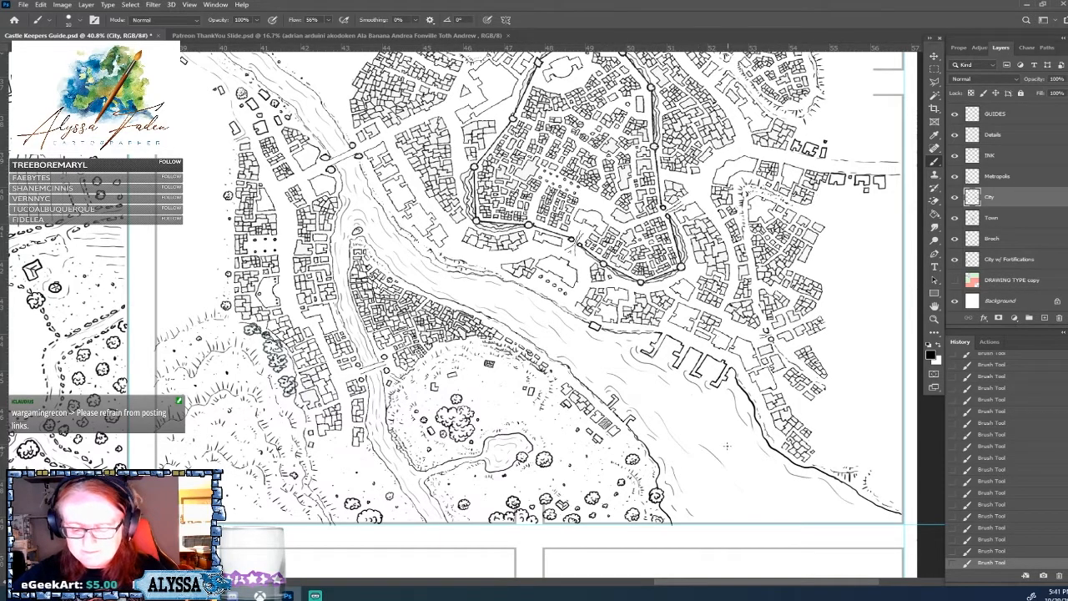
left_click_drag(700, 417, 773, 499)
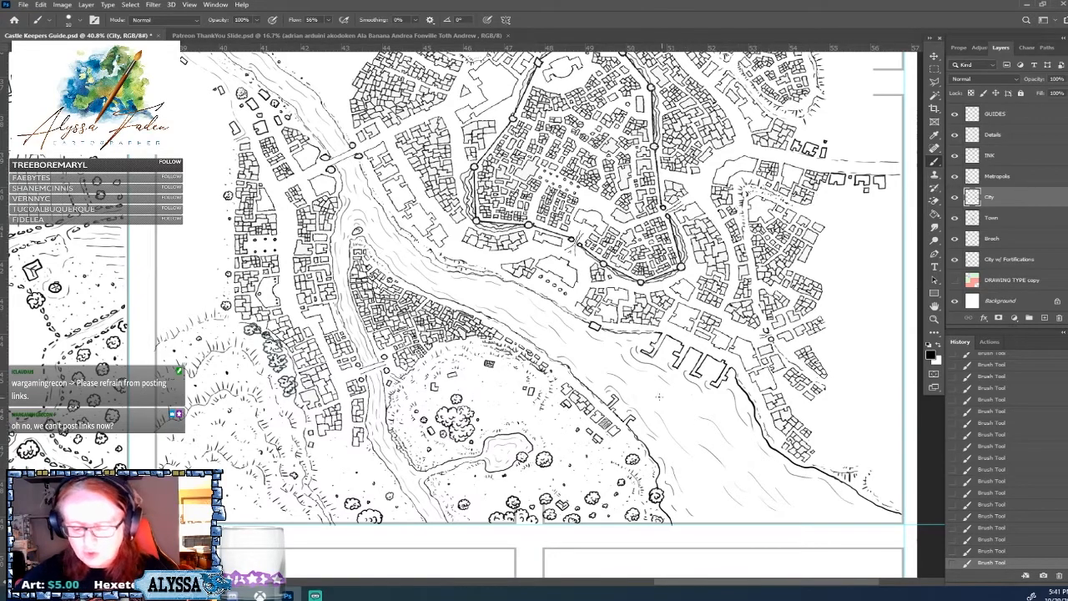
Examine the inked river and riverbanks of the City map, both close up and within the full page layout.
scroll(530, 511, "down", 3)
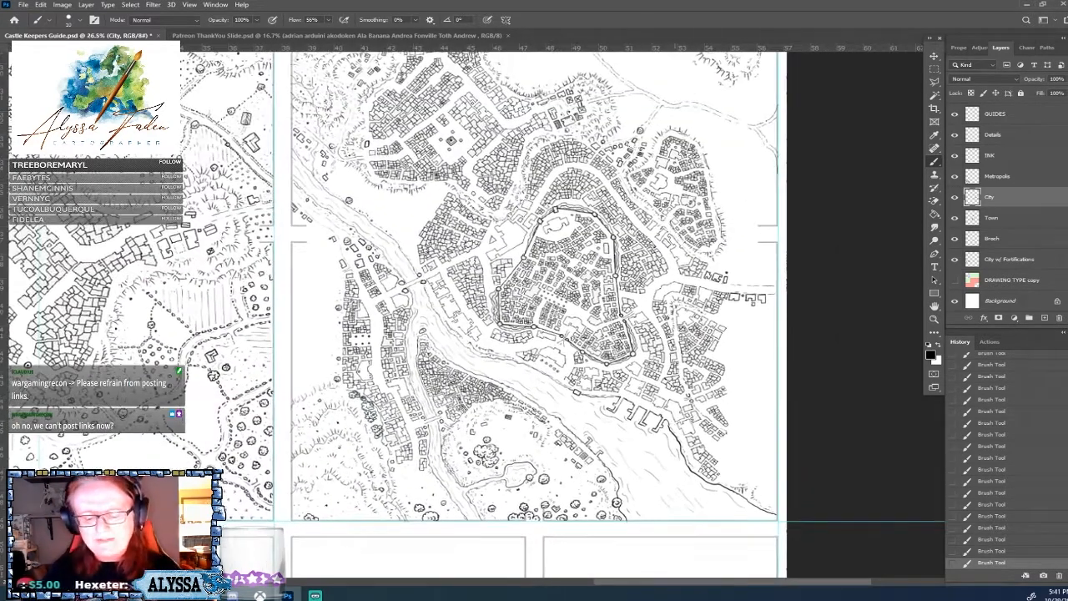
scroll(534, 308, "up", 1)
scroll(501, 334, "up", 3)
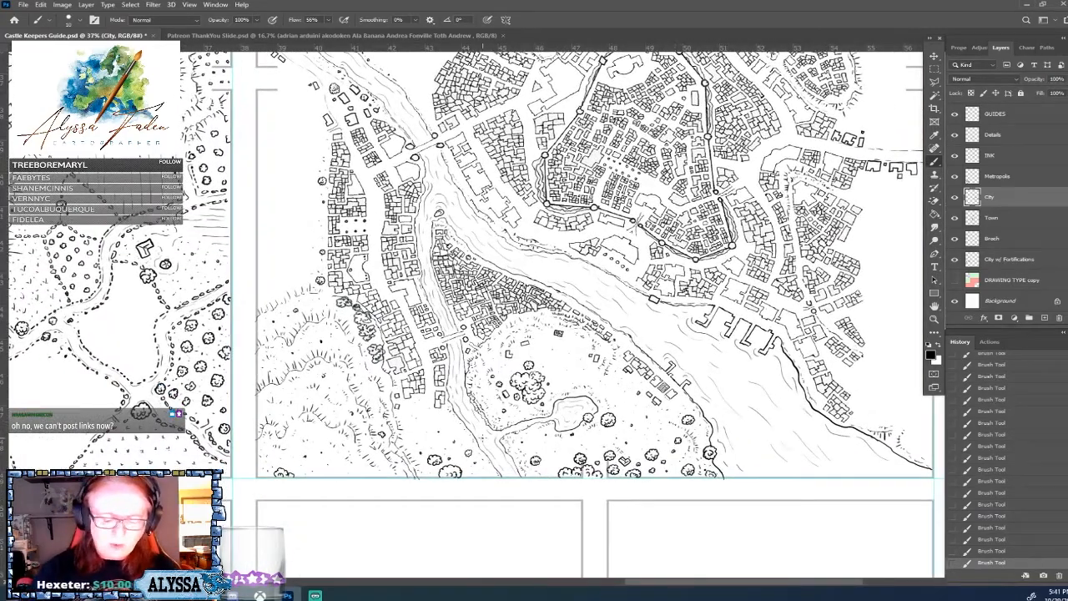
scroll(484, 438, "down", 1)
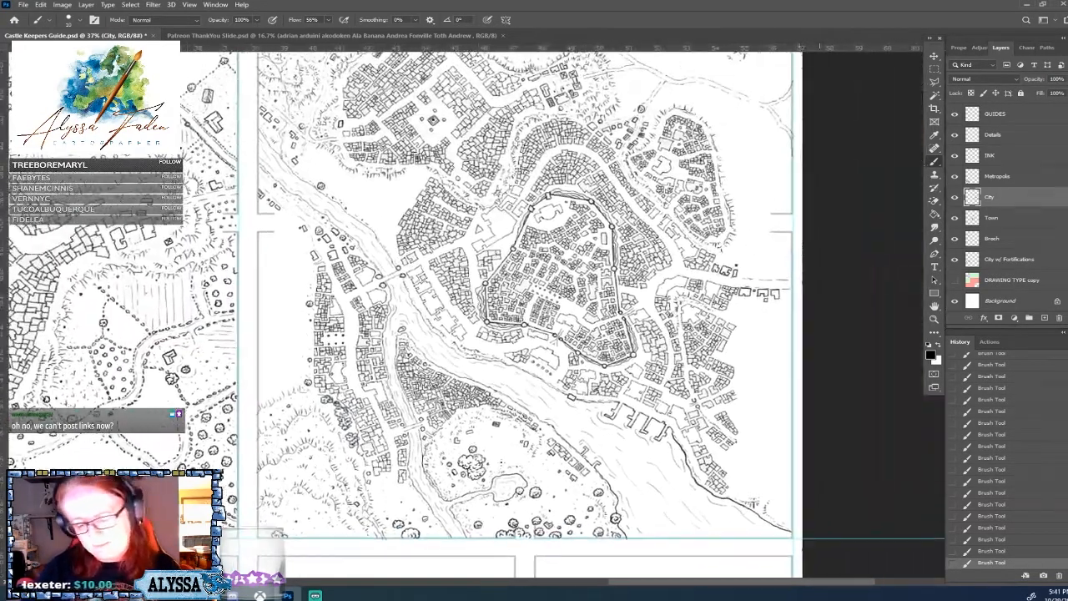
scroll(518, 309, "up", 1)
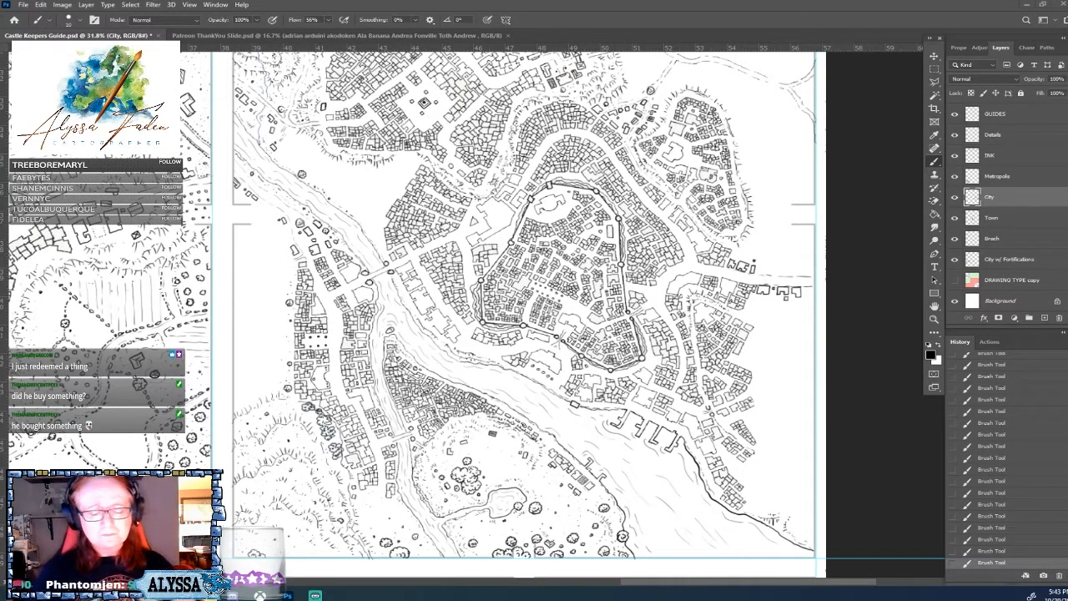
scroll(743, 484, "down", 8)
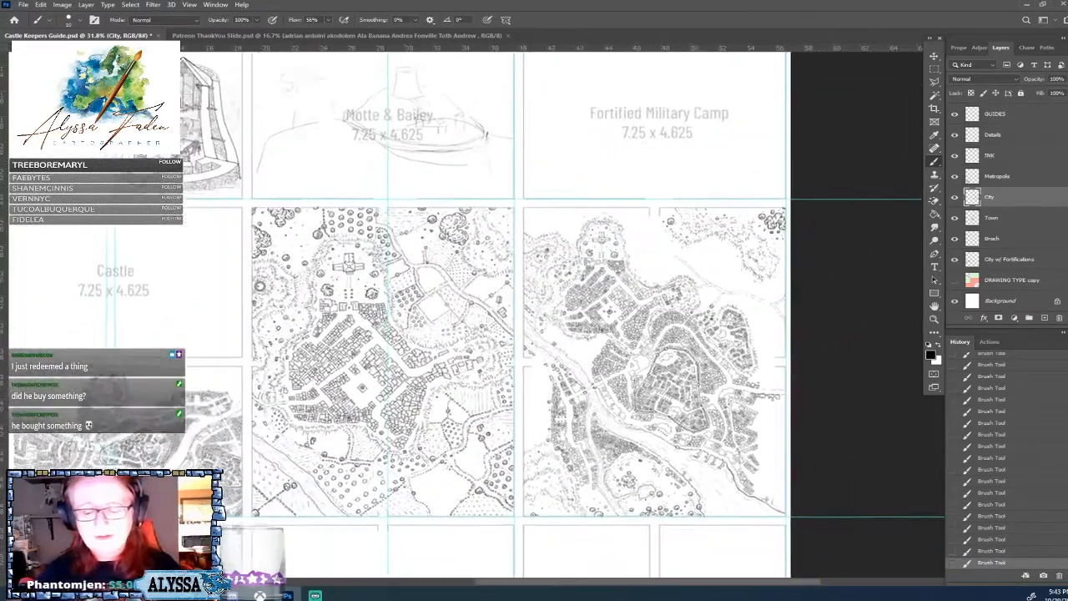
scroll(517, 309, "down", 3)
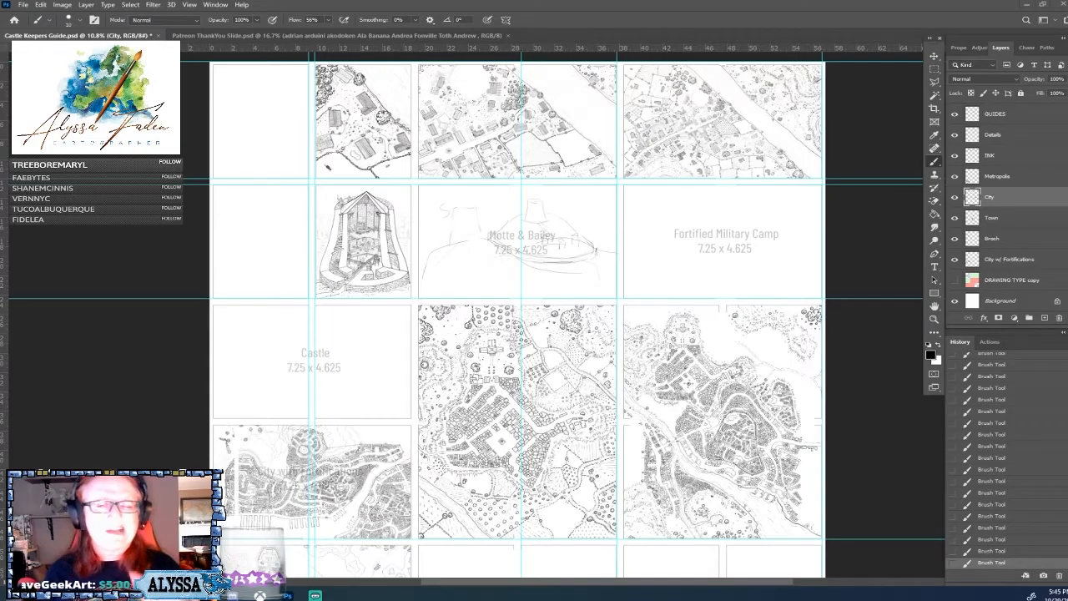
scroll(563, 444, "up", 3)
left_click_drag(563, 444, 463, 252)
left_click_drag(788, 195, 715, 250)
scroll(715, 250, "up", 4)
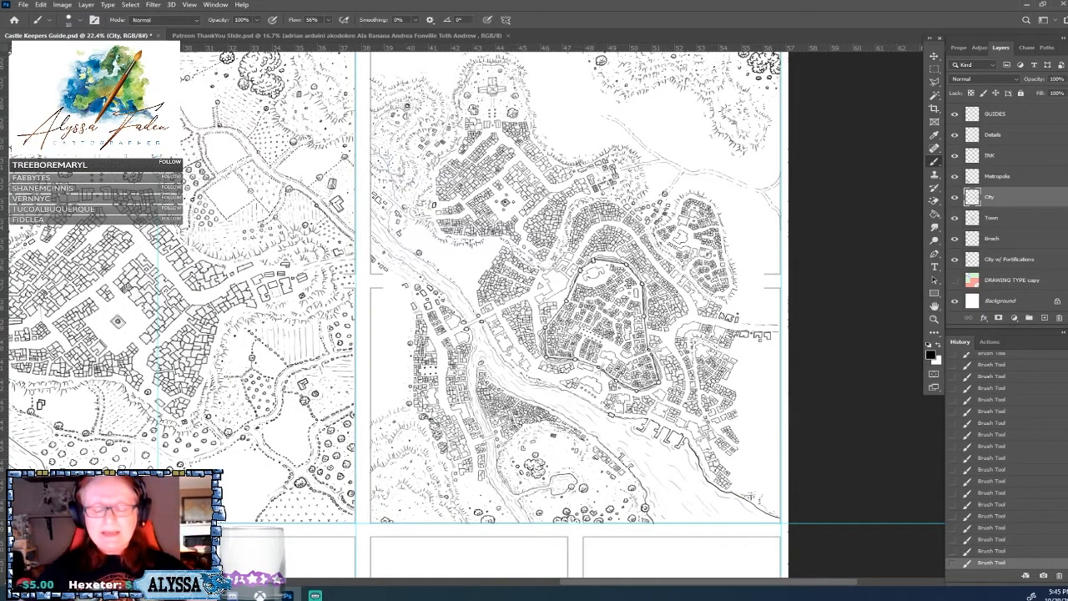
scroll(398, 526, "up", 2)
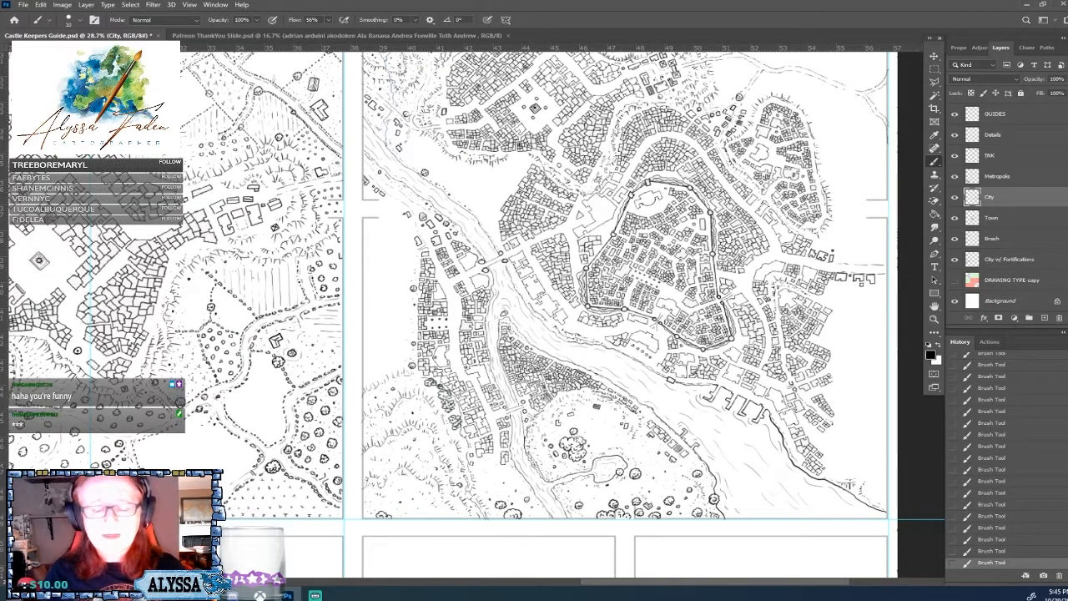
scroll(617, 350, "up", 2)
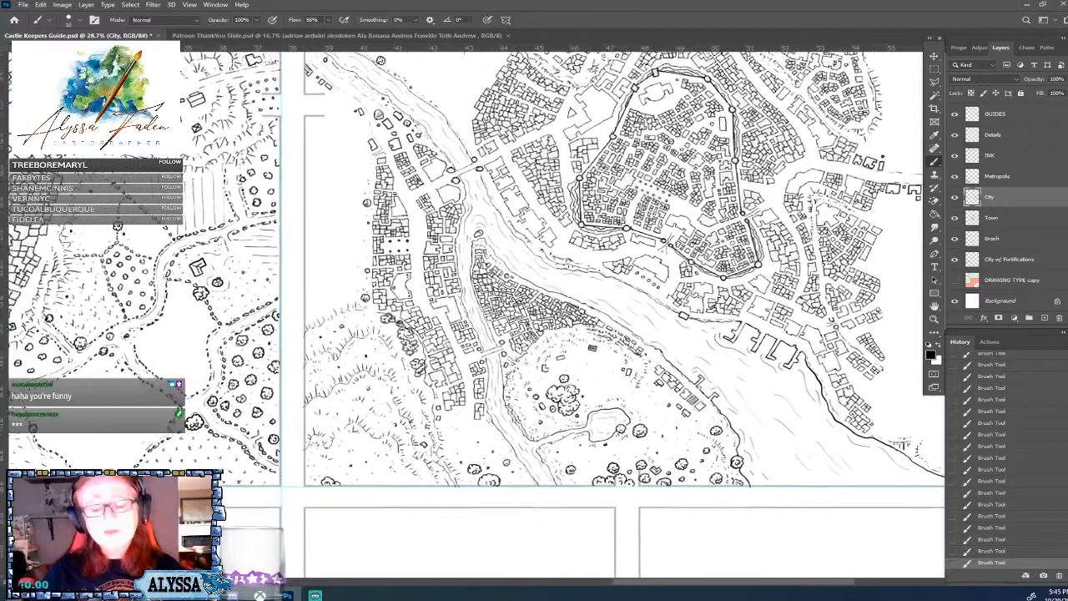
left_click_drag(467, 431, 459, 409)
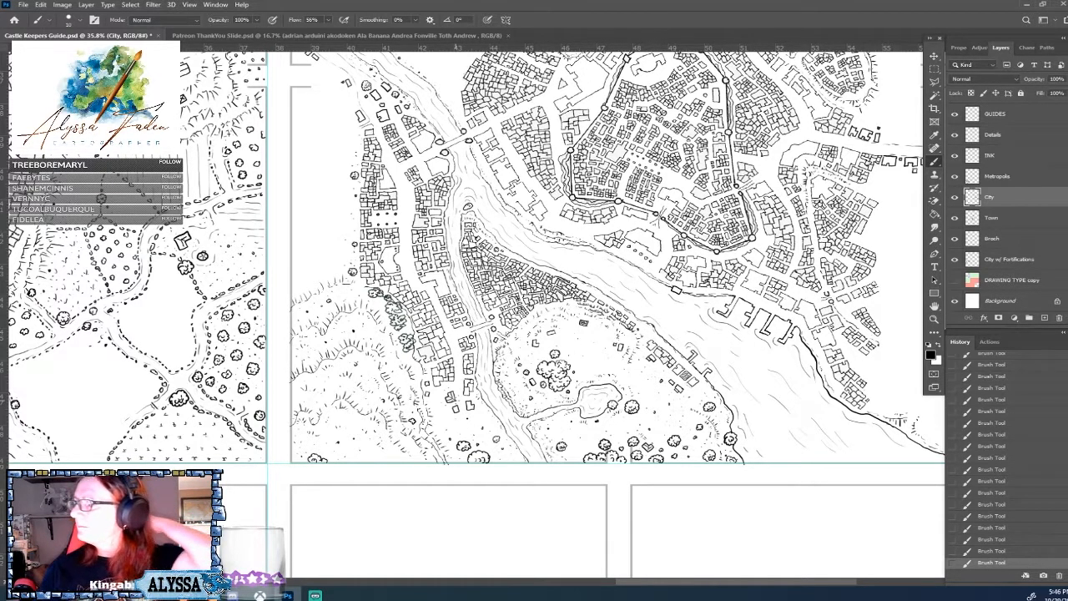
left_click_drag(455, 399, 470, 440)
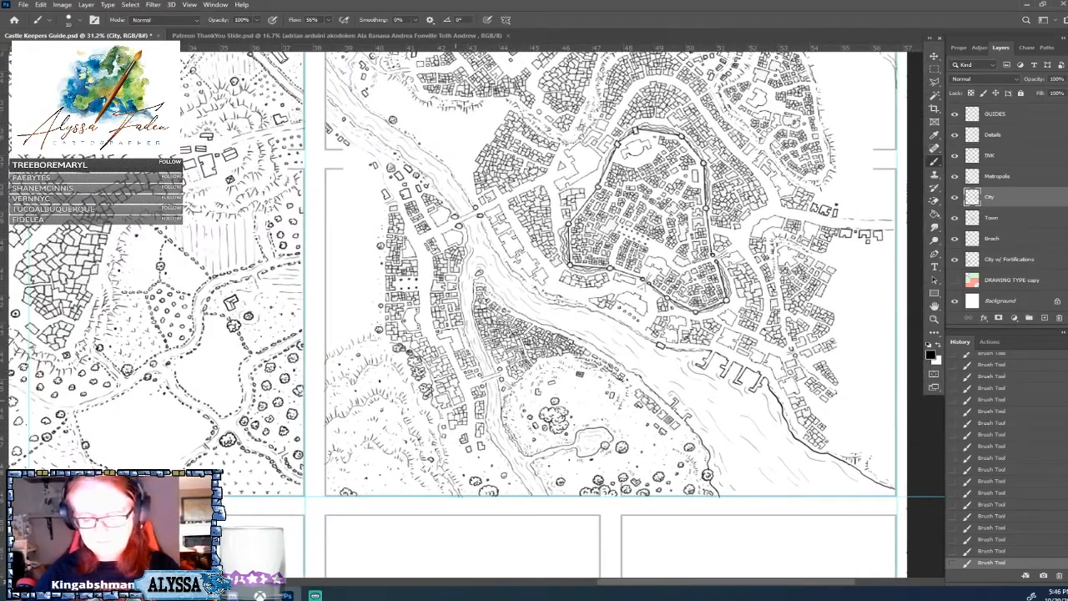
left_click_drag(456, 400, 414, 401)
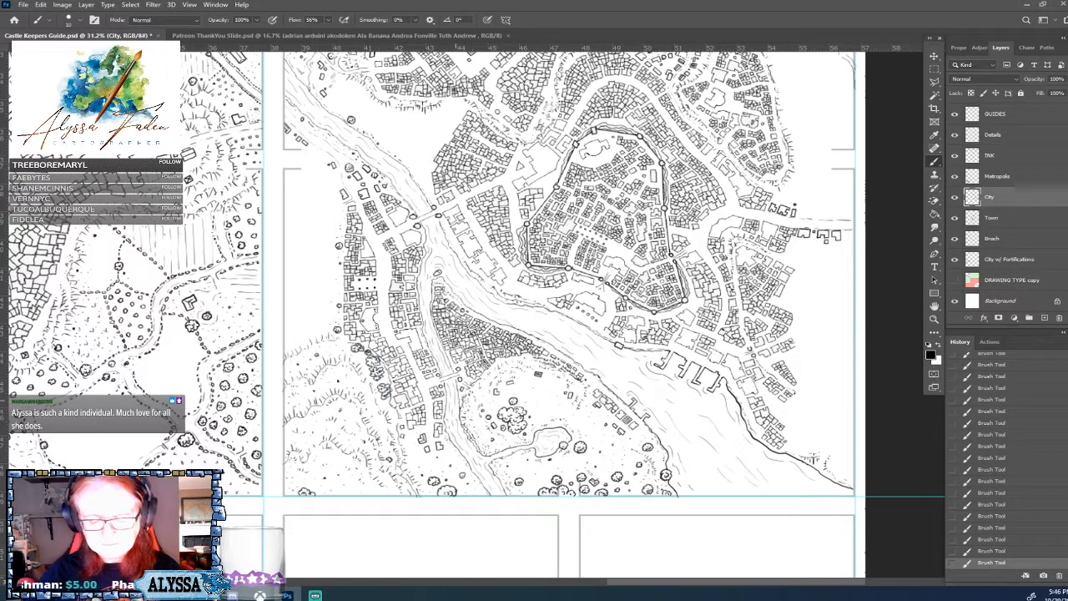
Examine the northern part of the City map and compare its hills and fields with the neighbouring map.
scroll(534, 334, "up", 1)
scroll(584, 375, "down", 1)
scroll(575, 334, "down", 1)
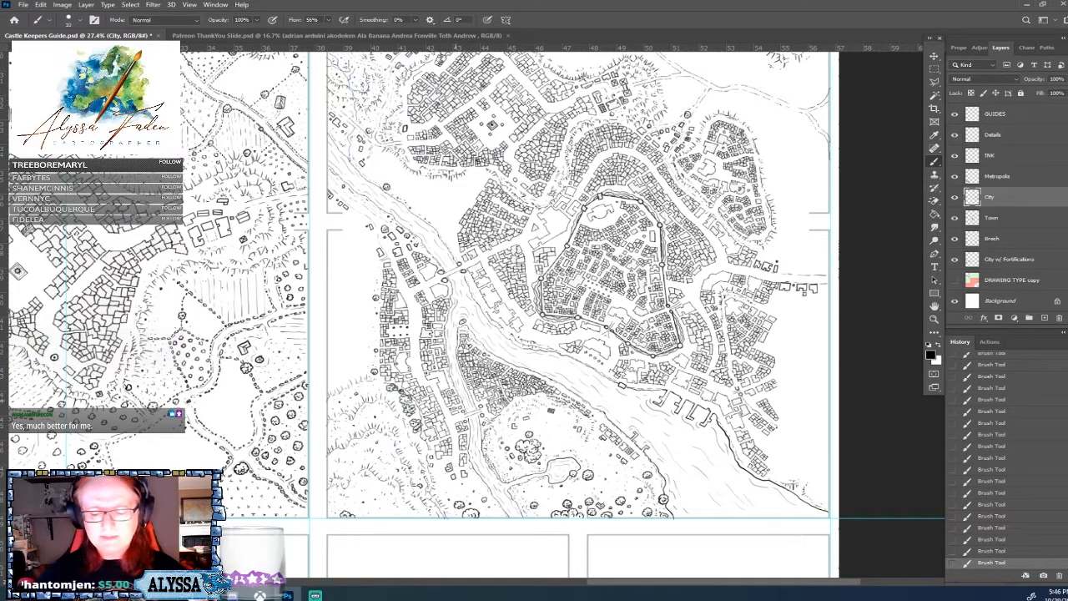
scroll(576, 309, "up", 3)
scroll(575, 308, "up", 5)
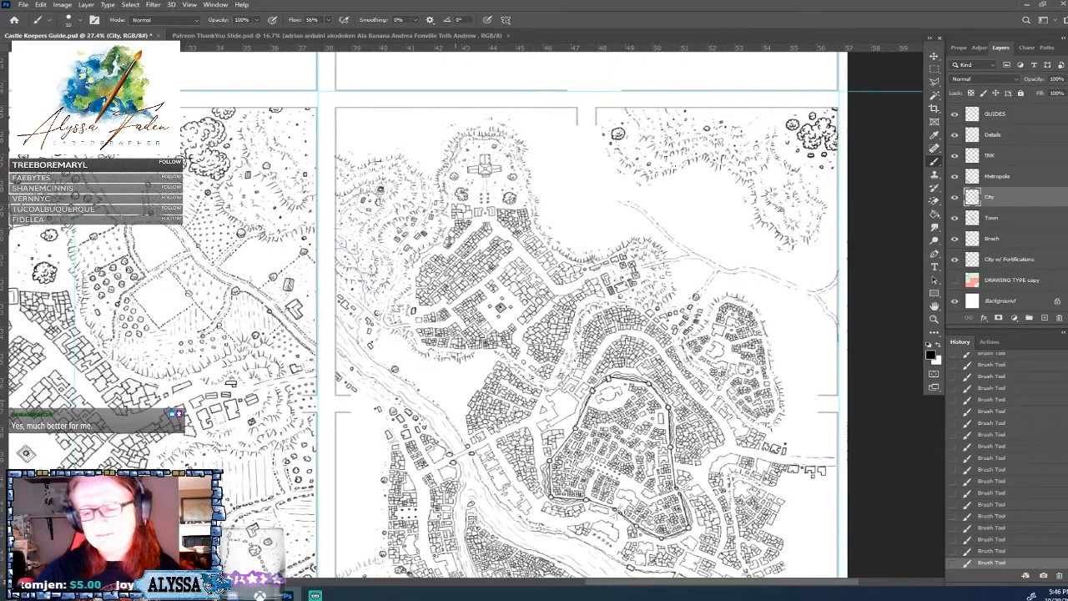
left_click_drag(467, 367, 505, 338)
scroll(329, 325, "up", 4)
scroll(676, 394, "down", 7)
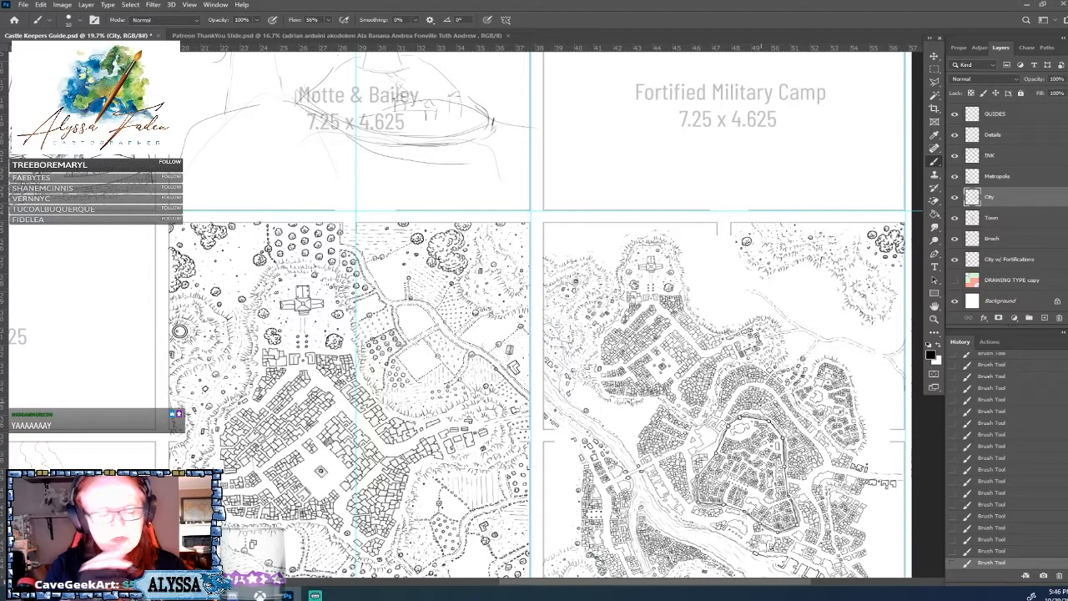
scroll(460, 227, "up", 2)
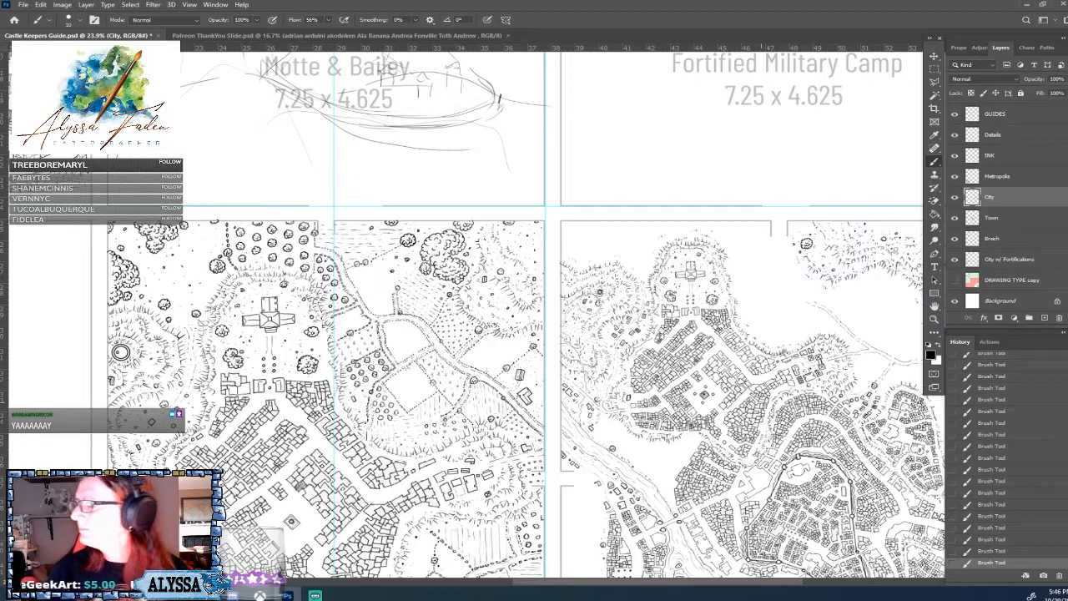
left_click_drag(121, 351, 97, 342)
scroll(97, 341, "up", 2)
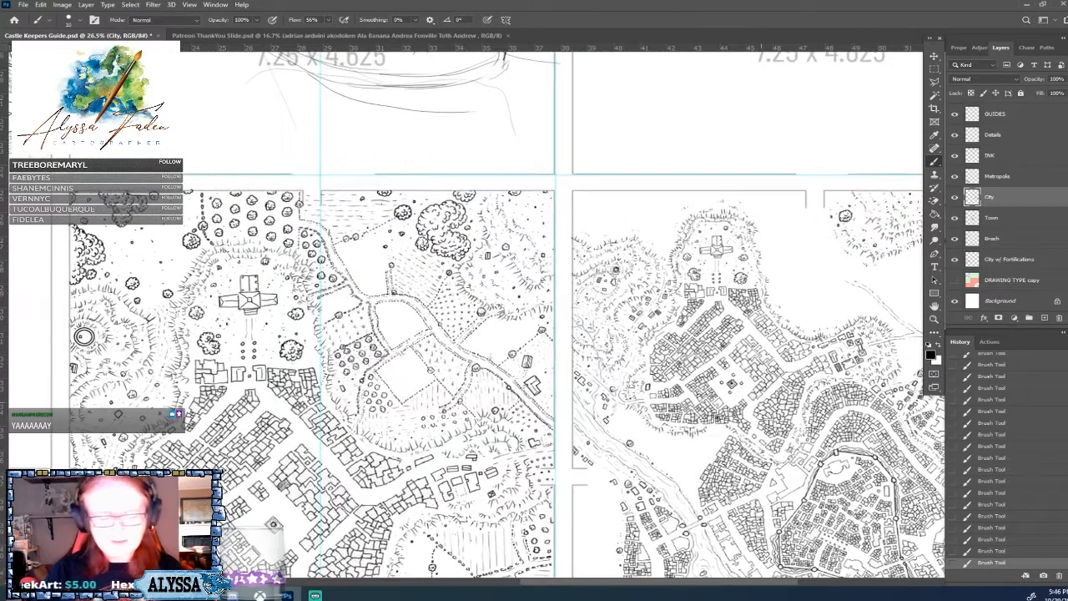
Switch from the Polygonal Lasso to the freehand Lasso Tool.
left_click(935, 83)
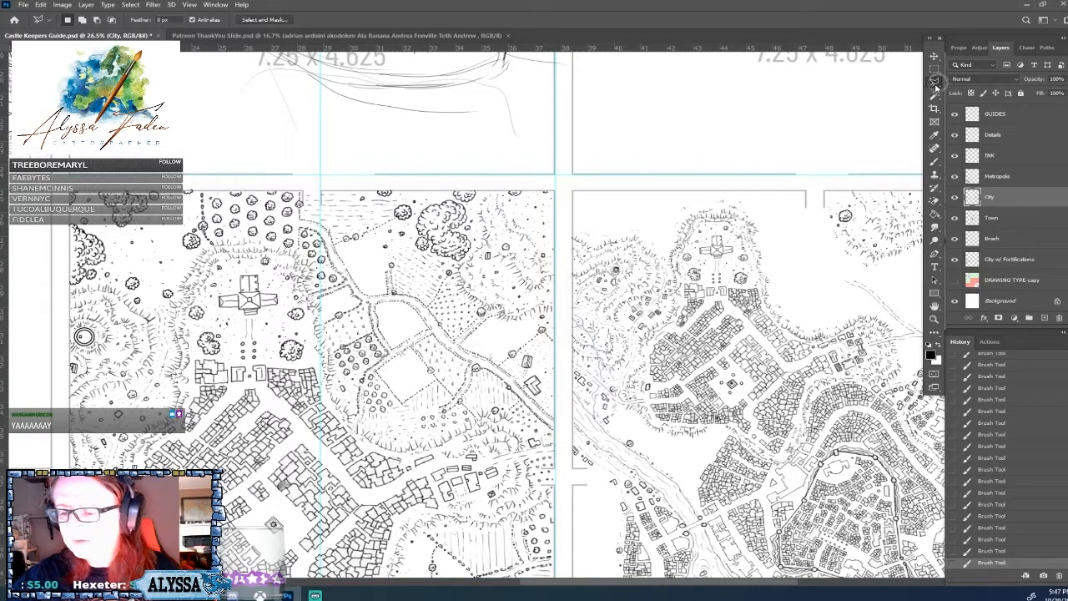
left_click(935, 82)
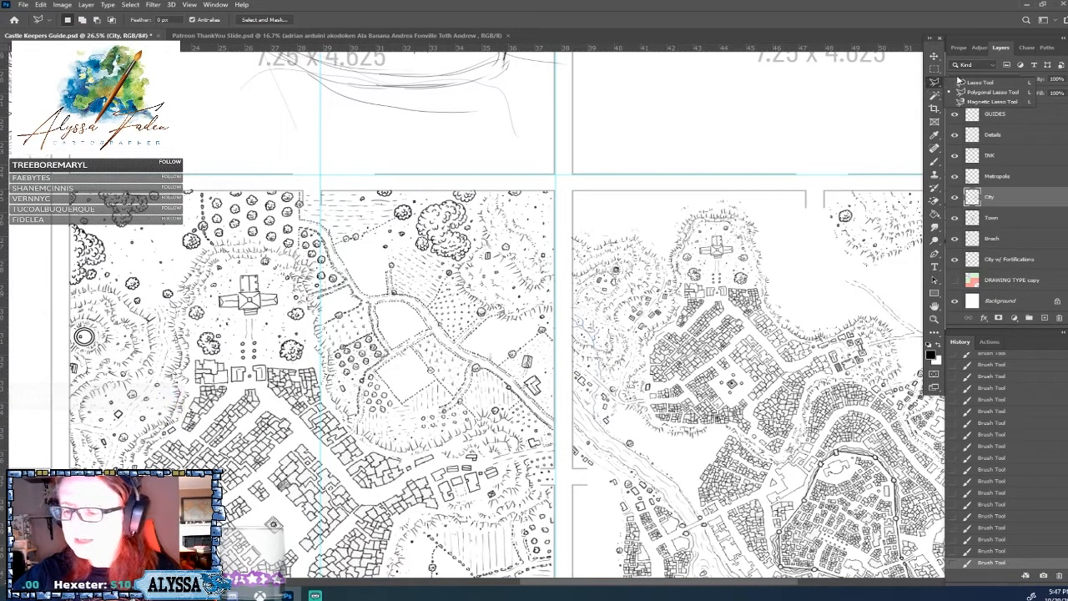
left_click(985, 83)
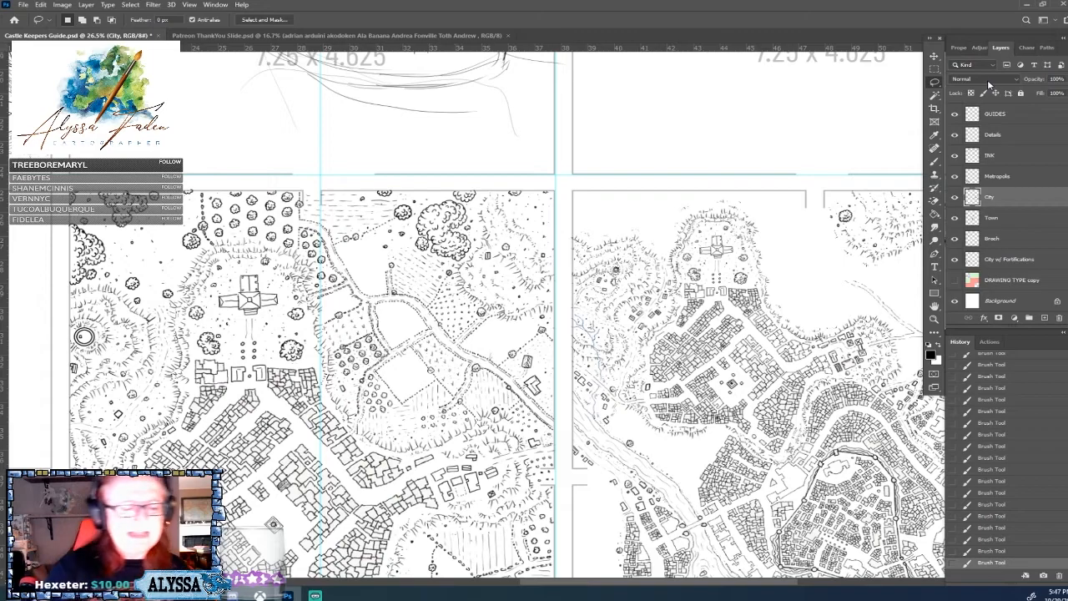
mouse_move(197, 187)
left_mouse_down()
mouse_move(177, 255)
mouse_move(198, 250)
left_mouse_up()
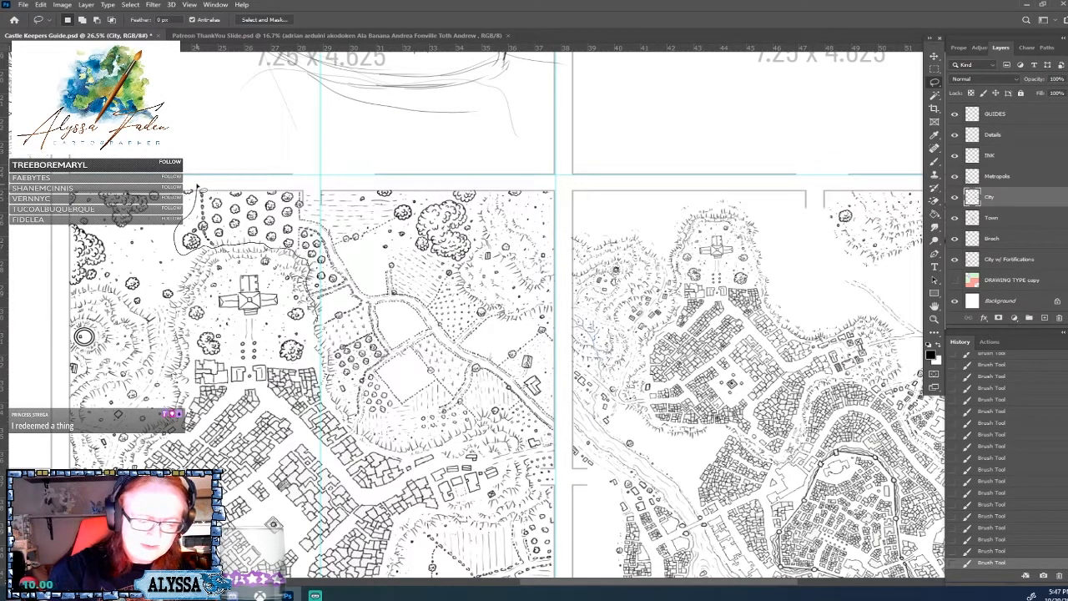
mouse_move(327, 366)
left_mouse_down()
mouse_move(354, 427)
mouse_move(383, 446)
mouse_move(437, 442)
mouse_move(479, 421)
mouse_move(543, 444)
left_mouse_up()
mouse_move(534, 493)
left_mouse_down()
mouse_move(521, 508)
mouse_move(431, 511)
mouse_move(396, 531)
mouse_move(375, 584)
mouse_move(495, 308)
left_mouse_up()
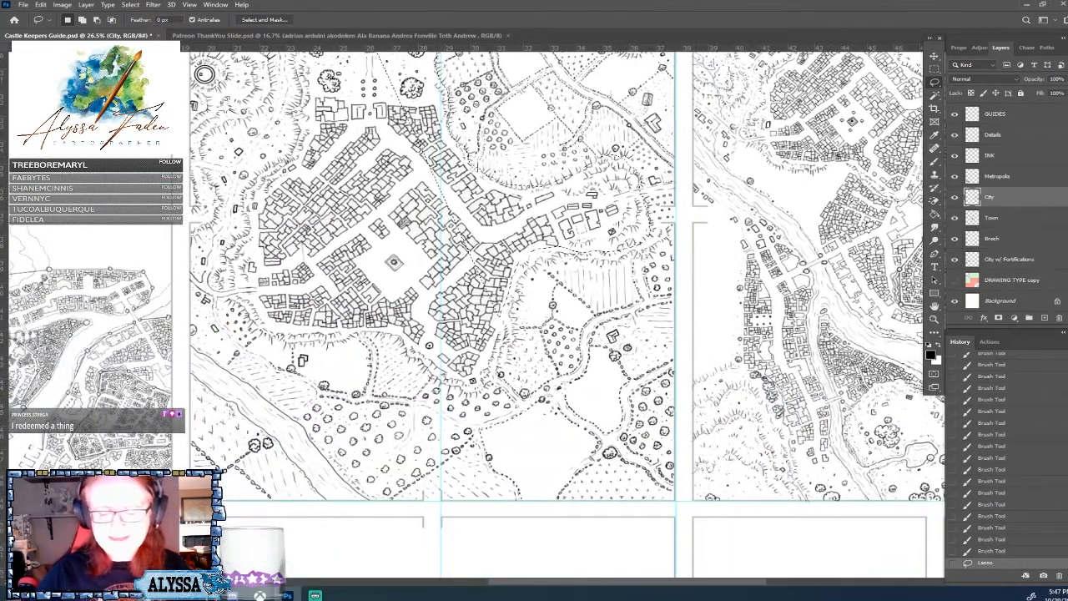
scroll(615, 529, "down", 4)
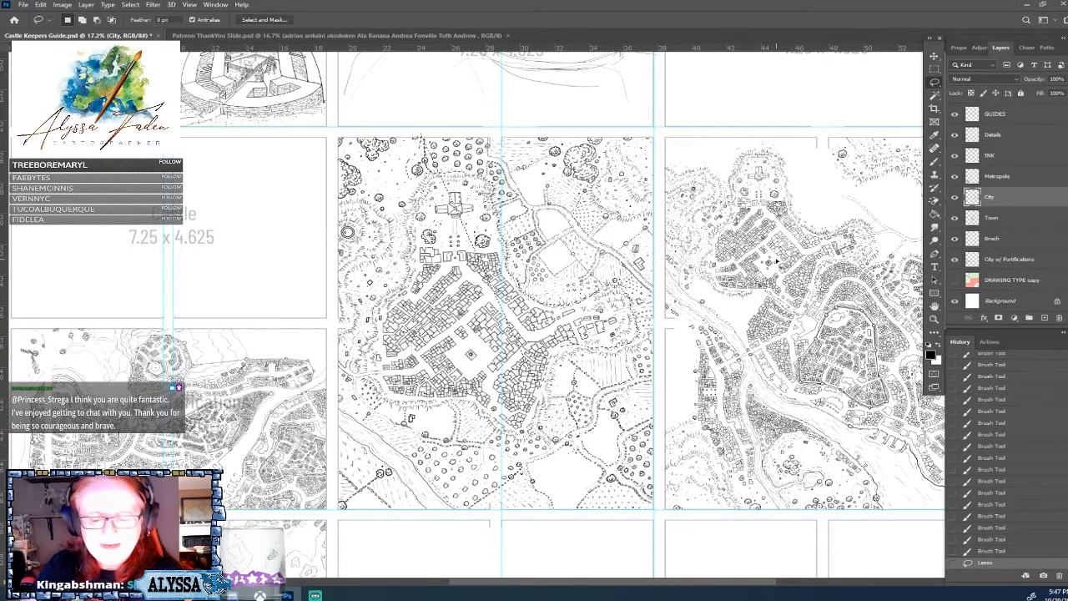
key("ctrl+d")
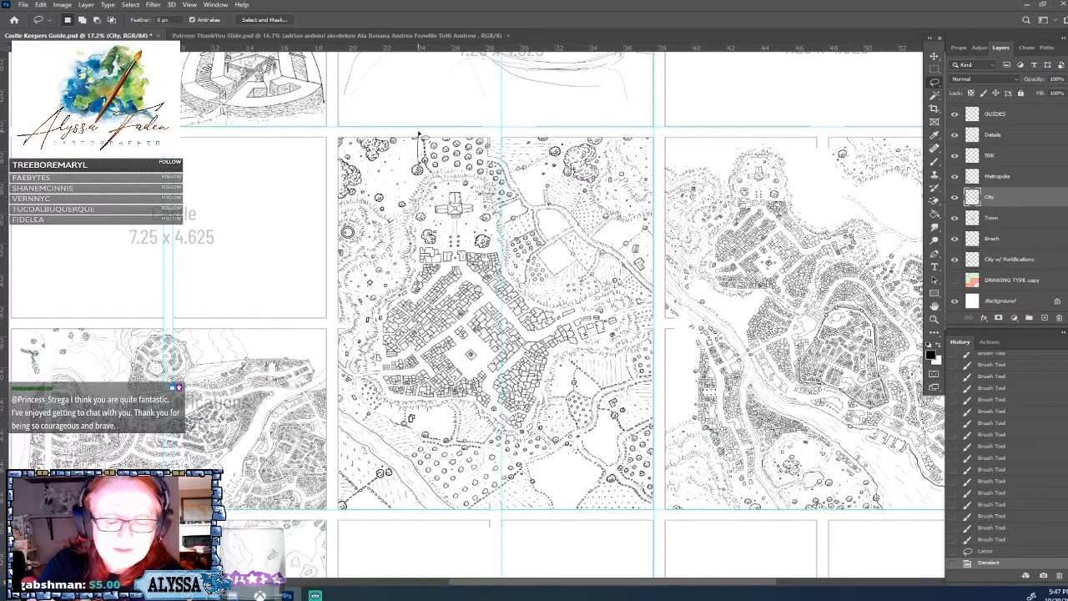
Lasso the countryside north and east of the town and copy it from the Town layer onto a new layer.
mouse_move(436, 175)
left_mouse_down()
mouse_move(490, 181)
mouse_move(499, 234)
left_mouse_up()
mouse_move(517, 284)
left_mouse_down()
mouse_move(539, 298)
mouse_move(591, 297)
left_mouse_up()
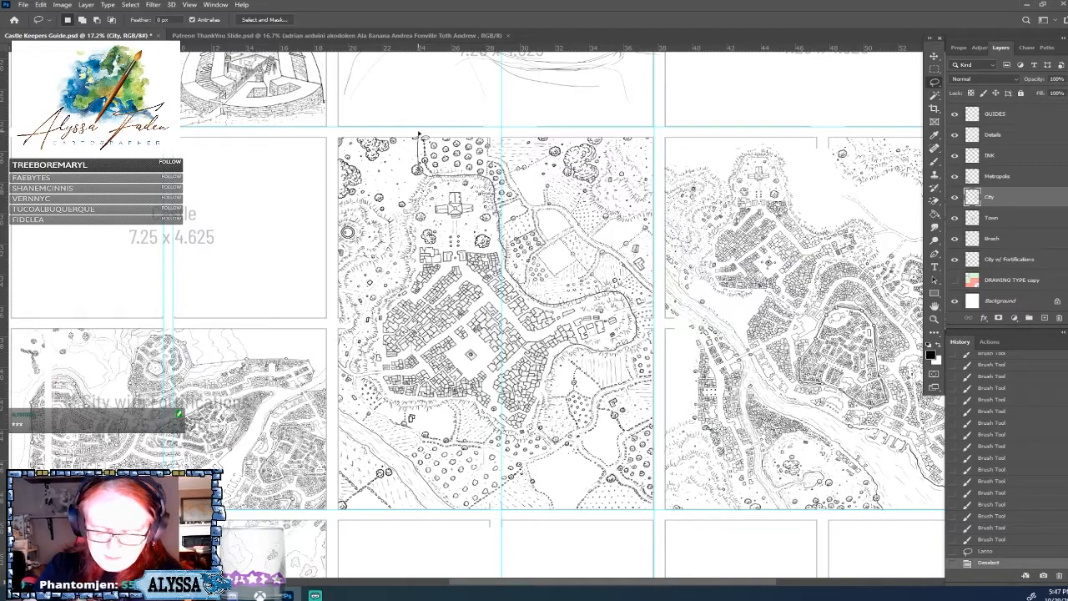
mouse_move(543, 389)
left_mouse_down()
mouse_move(616, 404)
mouse_move(662, 378)
mouse_move(659, 140)
mouse_move(537, 130)
mouse_move(414, 136)
left_mouse_up()
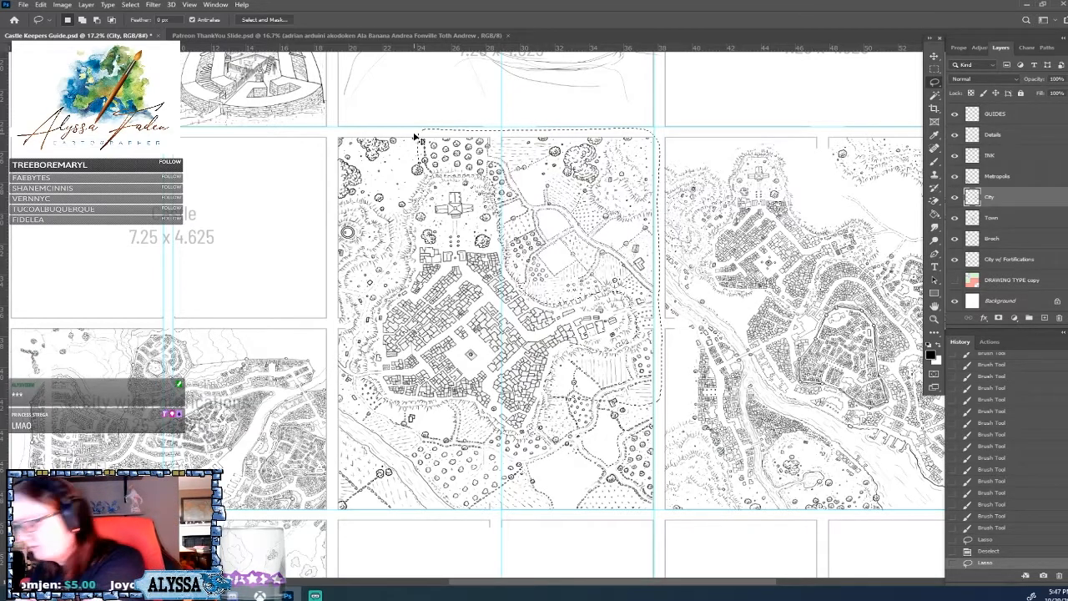
key("ctrl+c")
left_click(529, 216)
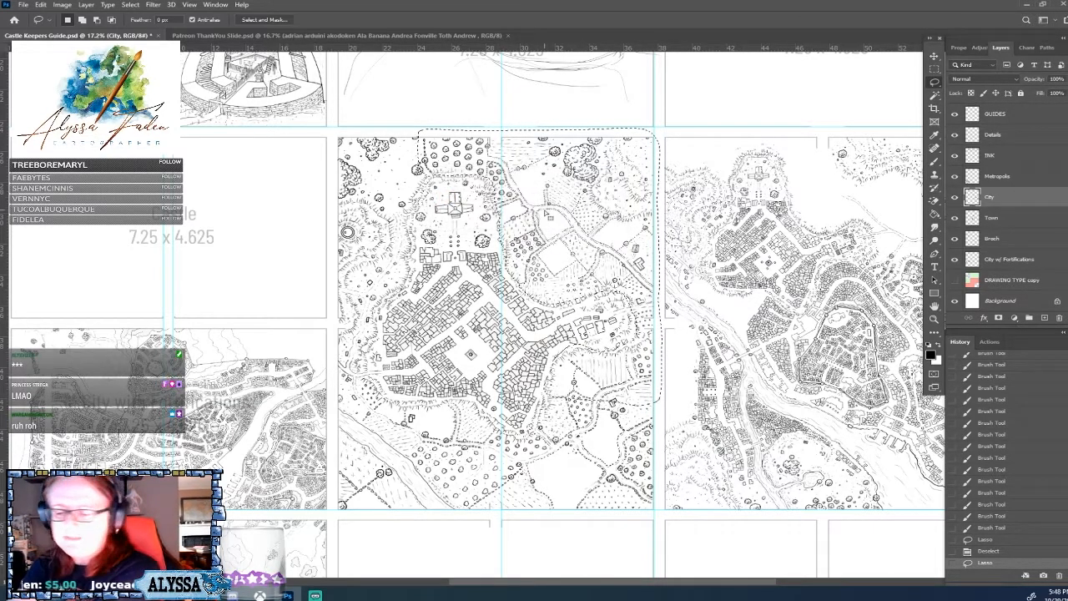
left_click(997, 218)
key("ctrl+c")
key("ctrl+v")
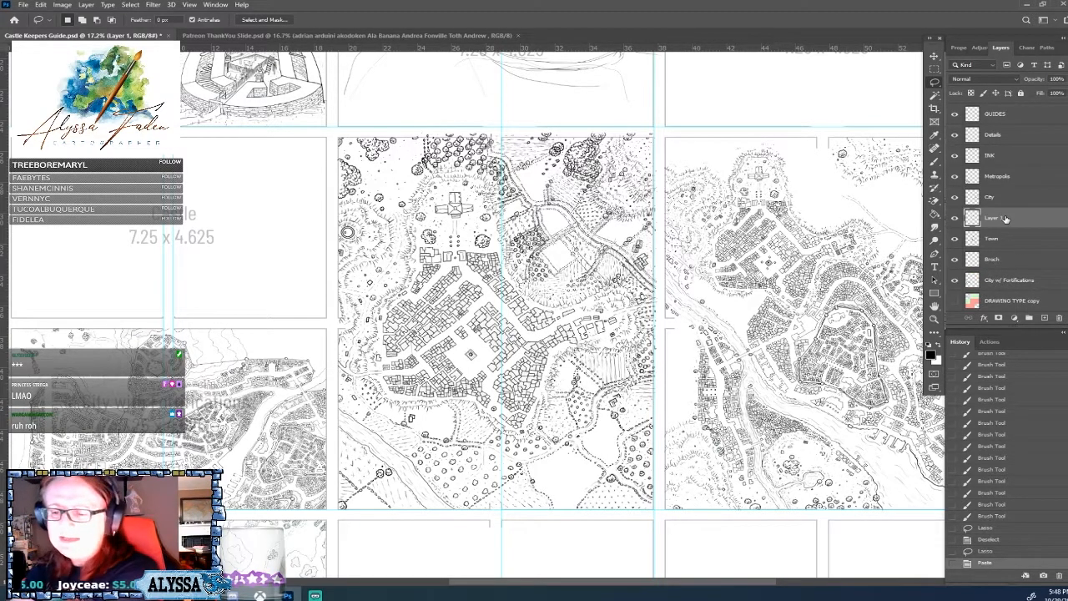
Move the pasted countryside onto the northeastern part of the neighbouring City map.
left_click(934, 56)
left_click_drag(553, 257, 847, 270)
scroll(846, 270, "down", 2)
scroll(846, 270, "right", 3)
scroll(846, 270, "up", 4)
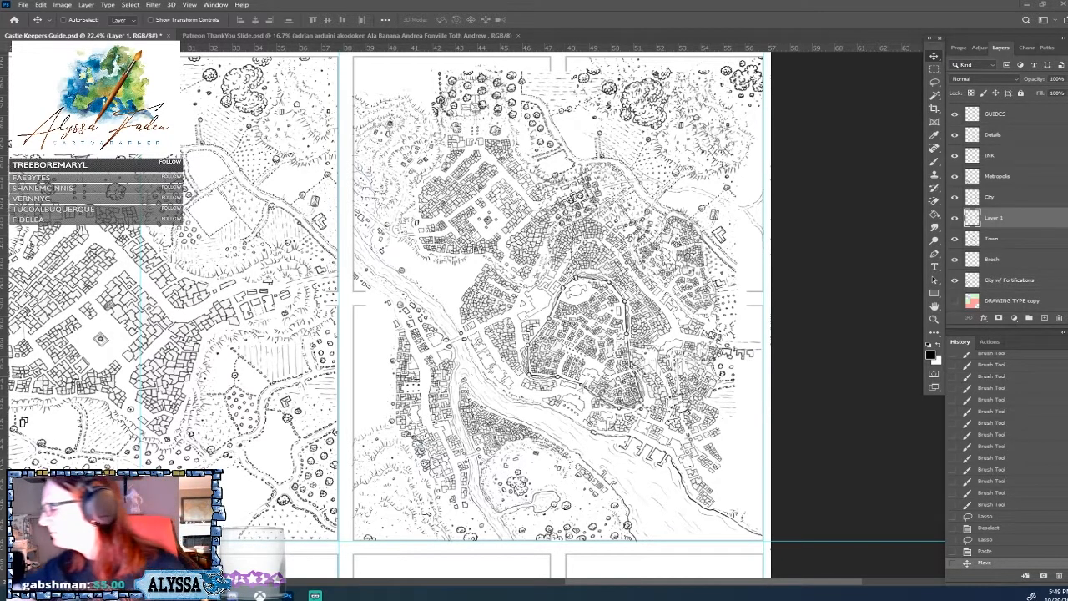
scroll(433, 334, "up", 3)
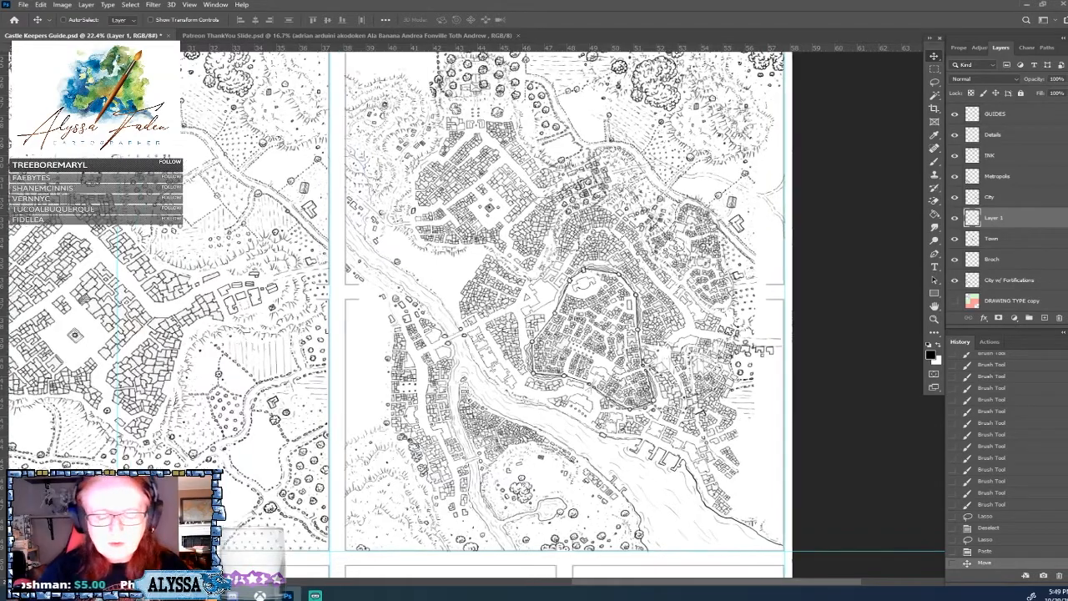
left_click_drag(534, 283, 498, 367)
scroll(321, 425, "down", 1)
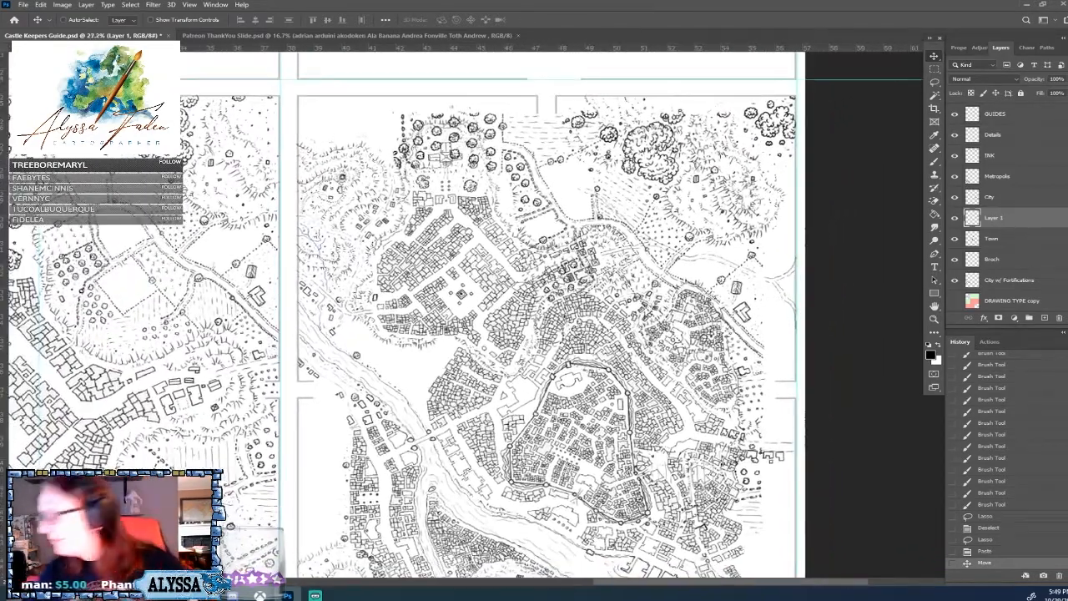
Scale the pasted countryside to about 61.37% and place it between the northern hill and the eastern road of the City map.
key("ctrl+t")
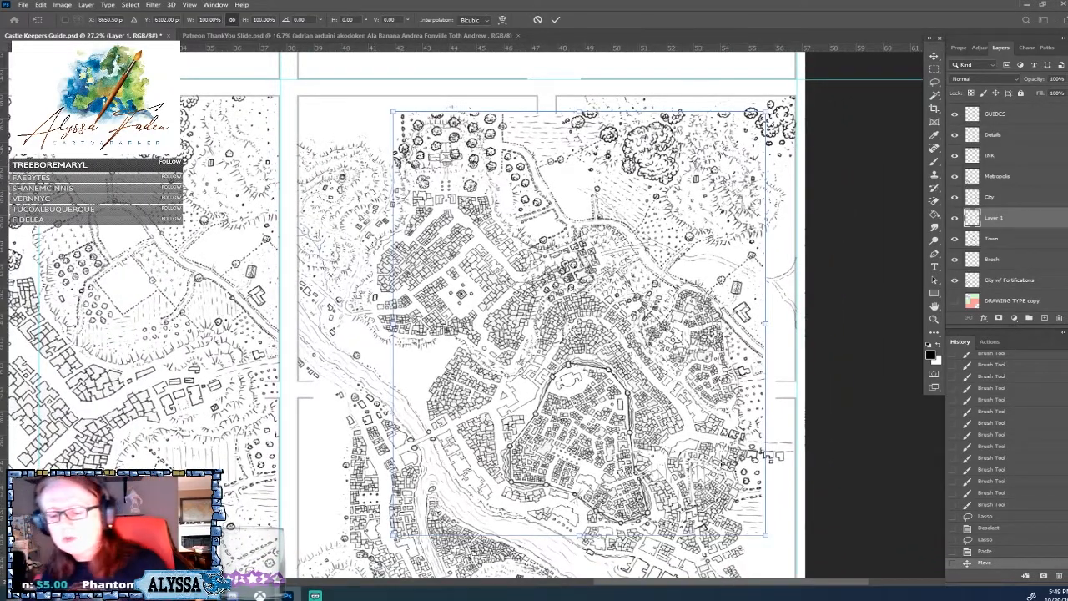
left_click_drag(766, 535, 659, 412)
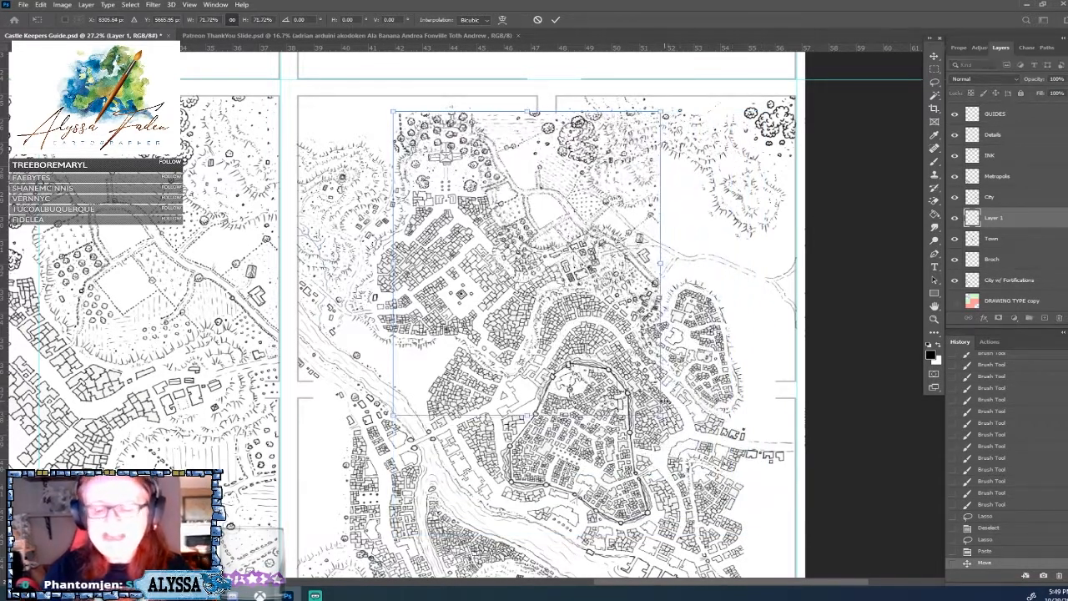
left_click_drag(634, 261, 750, 240)
left_click_drag(683, 227, 657, 247)
left_click_drag(675, 92, 640, 141)
left_click_drag(620, 298, 617, 252)
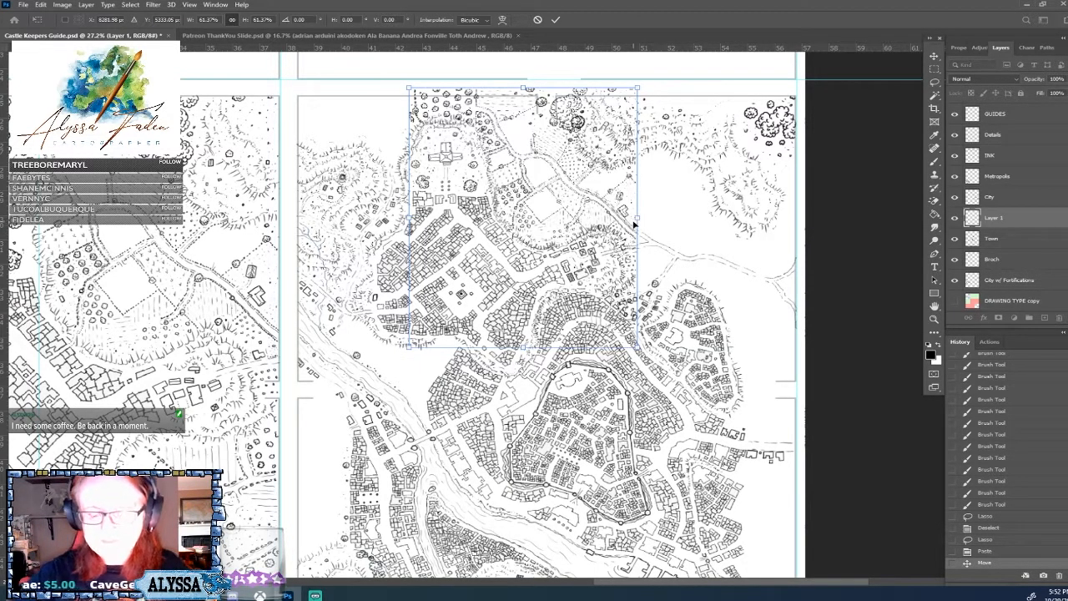
key("Return")
Nudge the pasted countryside by about 0.1 cm so its road lines up with the City map's eastern road.
scroll(634, 224, "up", 2)
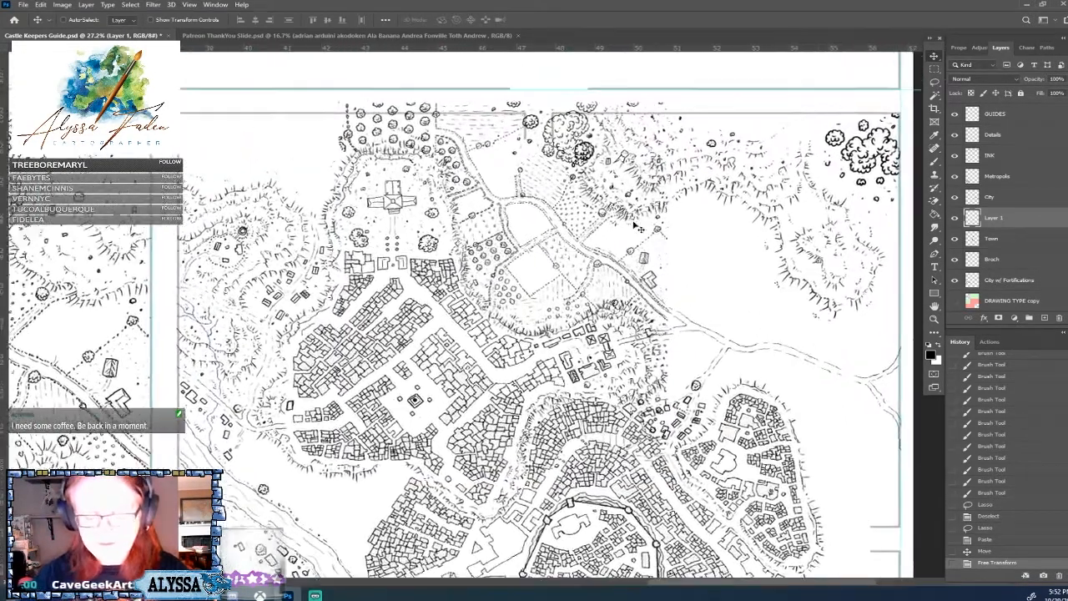
scroll(634, 224, "up", 2)
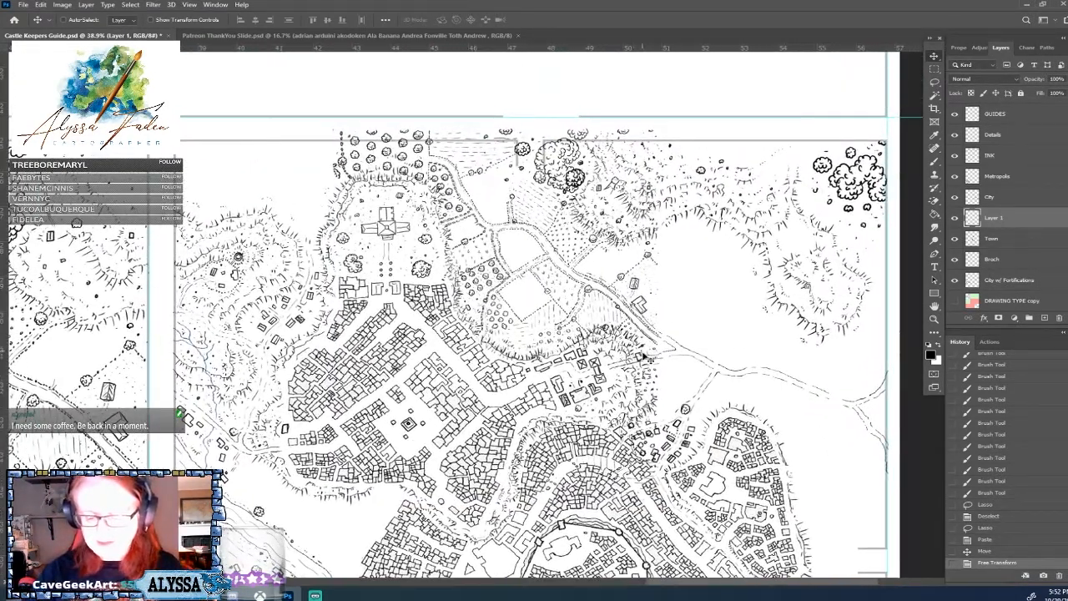
mouse_move(652, 372)
left_mouse_down()
mouse_move(665, 361)
mouse_move(657, 368)
left_mouse_up()
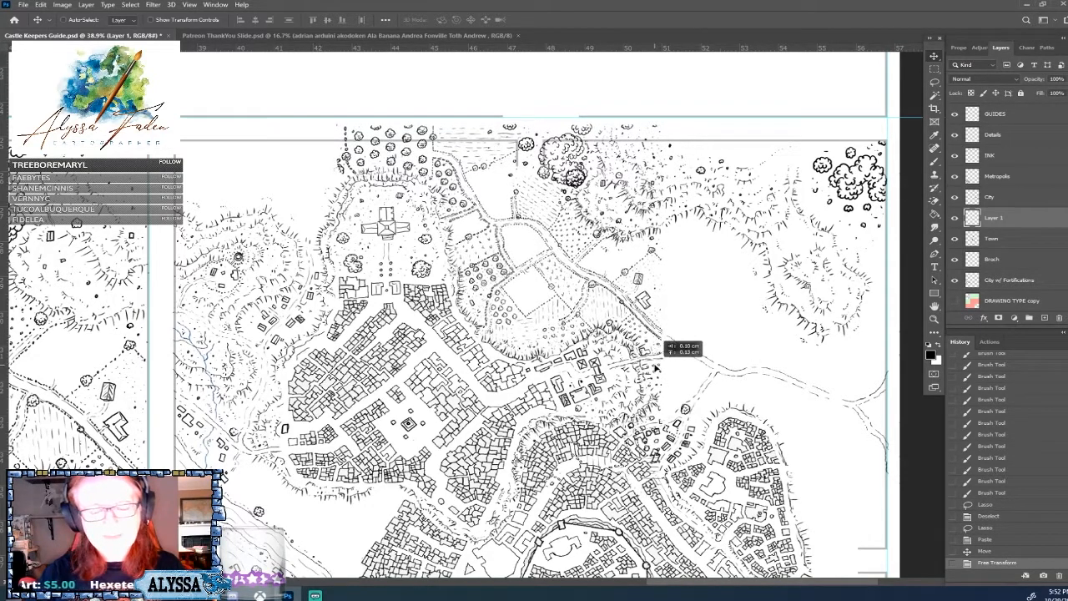
left_click_drag(655, 367, 656, 368)
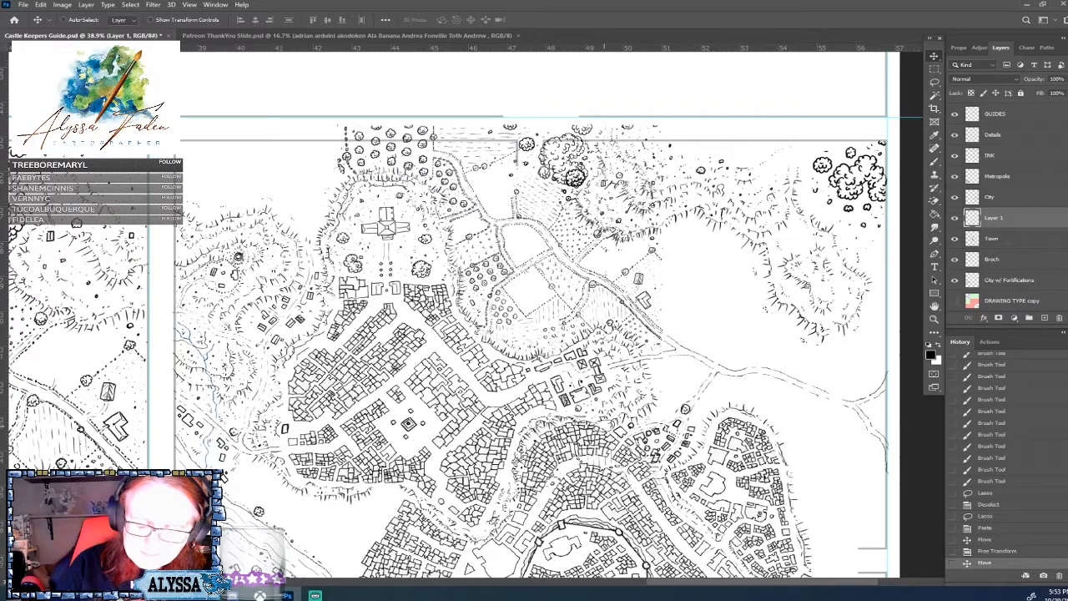
Erase the overlapping marks of the pasted countryside along the eastern slope of the City map's northern hill.
left_click_drag(467, 314, 460, 272)
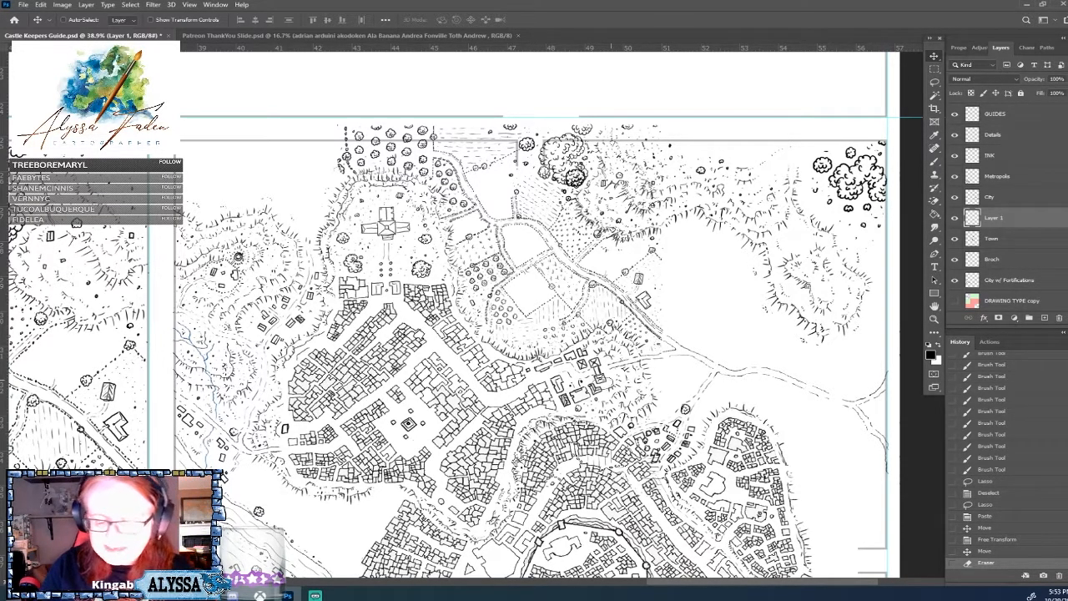
left_click(459, 269)
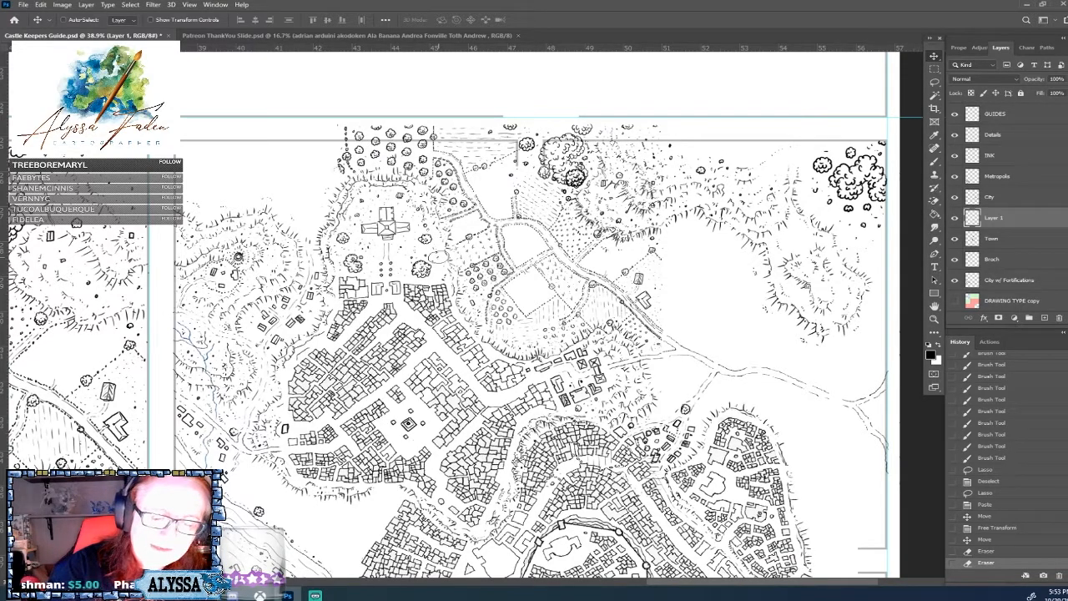
left_click(440, 257)
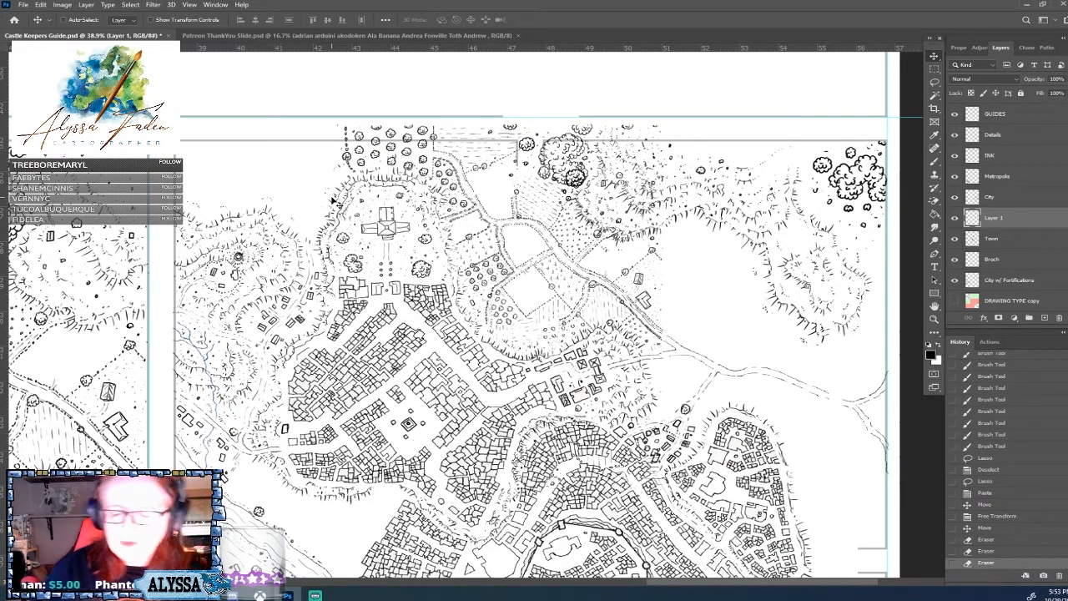
Erase the large tree cluster and the pasted drawing that extends beyond the City map's northern frame.
mouse_move(550, 144)
left_mouse_down()
mouse_move(547, 173)
mouse_move(576, 179)
mouse_move(576, 135)
mouse_move(624, 142)
left_mouse_up()
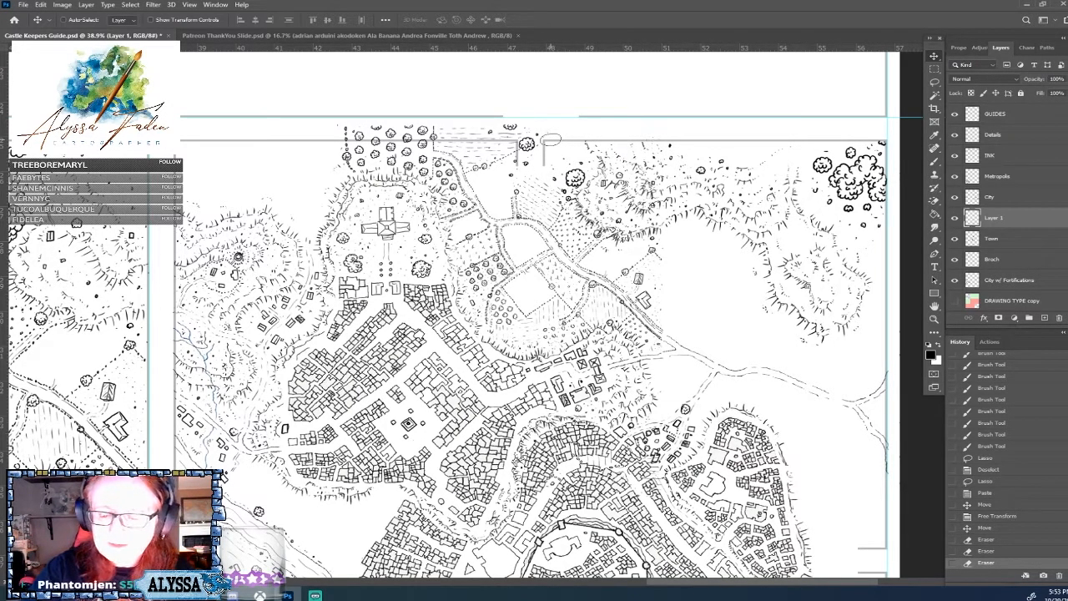
mouse_move(551, 139)
left_mouse_down()
mouse_move(422, 130)
mouse_move(486, 136)
left_mouse_up()
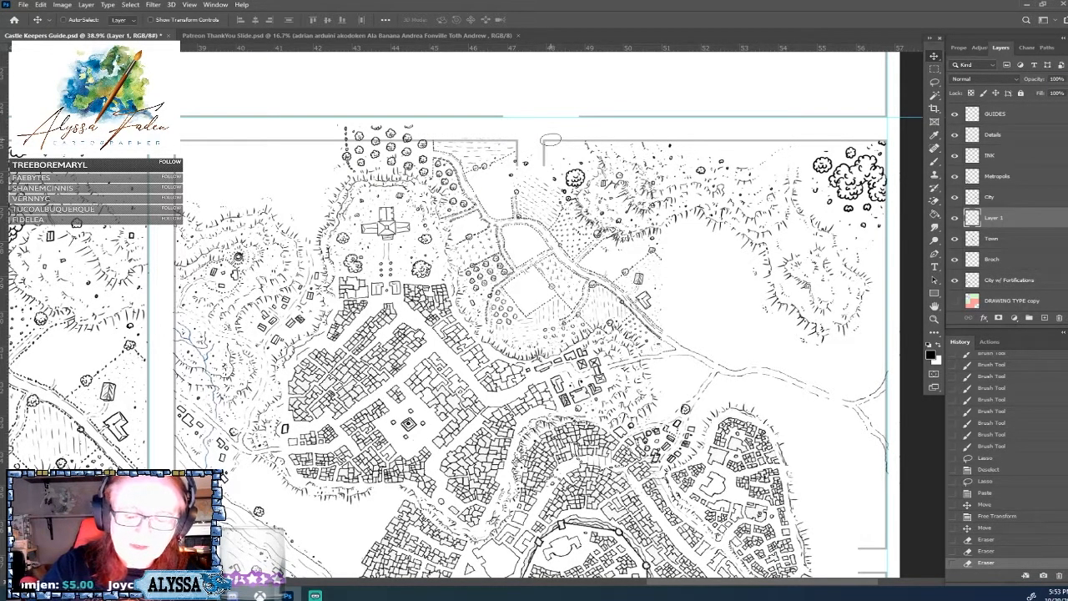
mouse_move(412, 134)
left_mouse_down()
mouse_move(376, 127)
mouse_move(357, 138)
left_mouse_up()
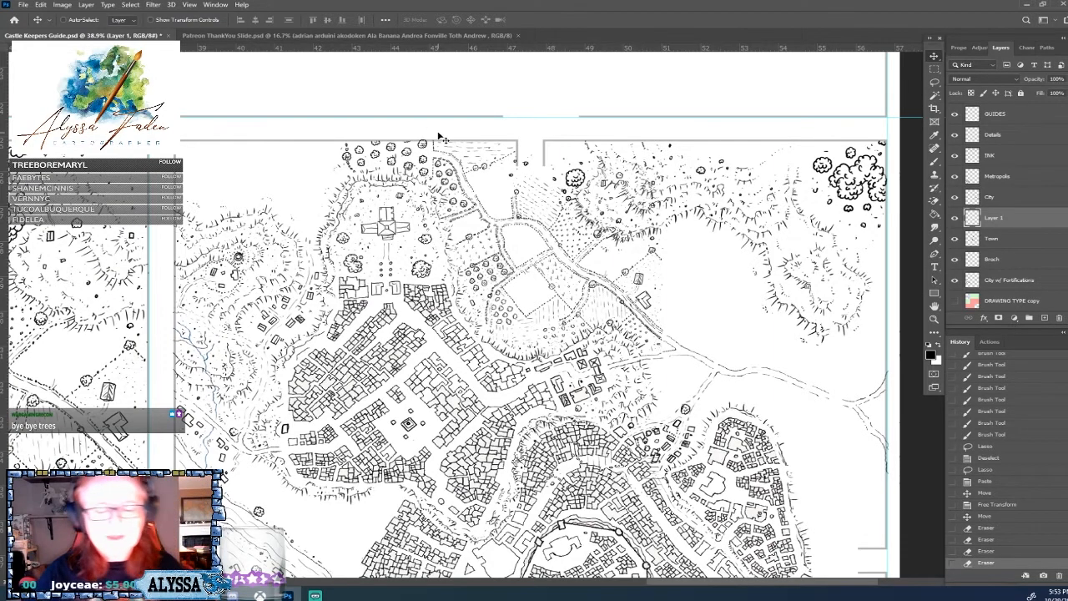
Examine the City map's new northern countryside, close up and beside the other maps in the page layout.
scroll(440, 136, "down", 5)
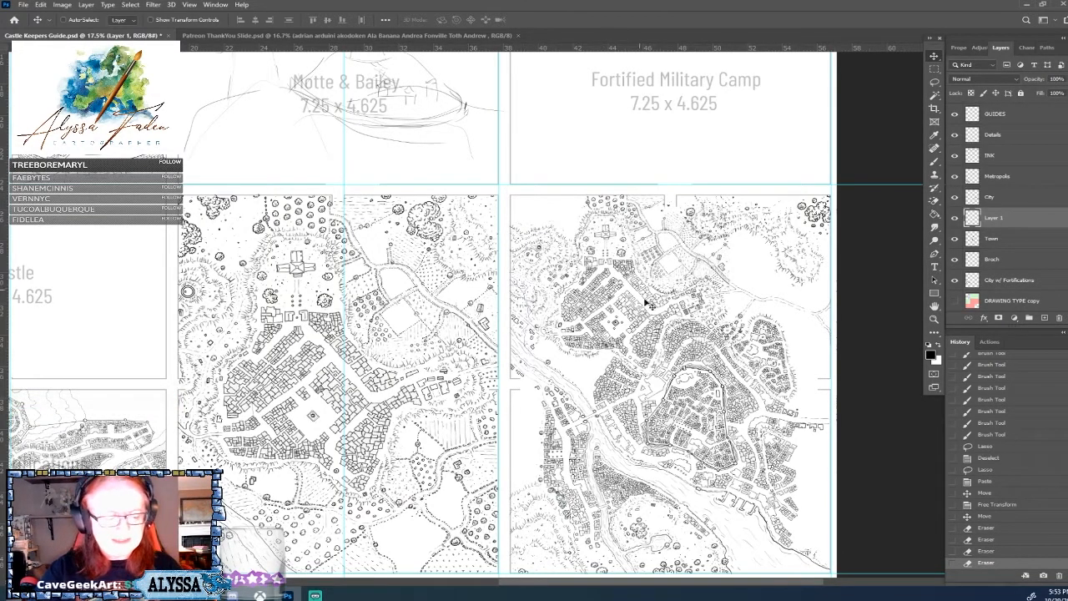
scroll(667, 351, "up", 2)
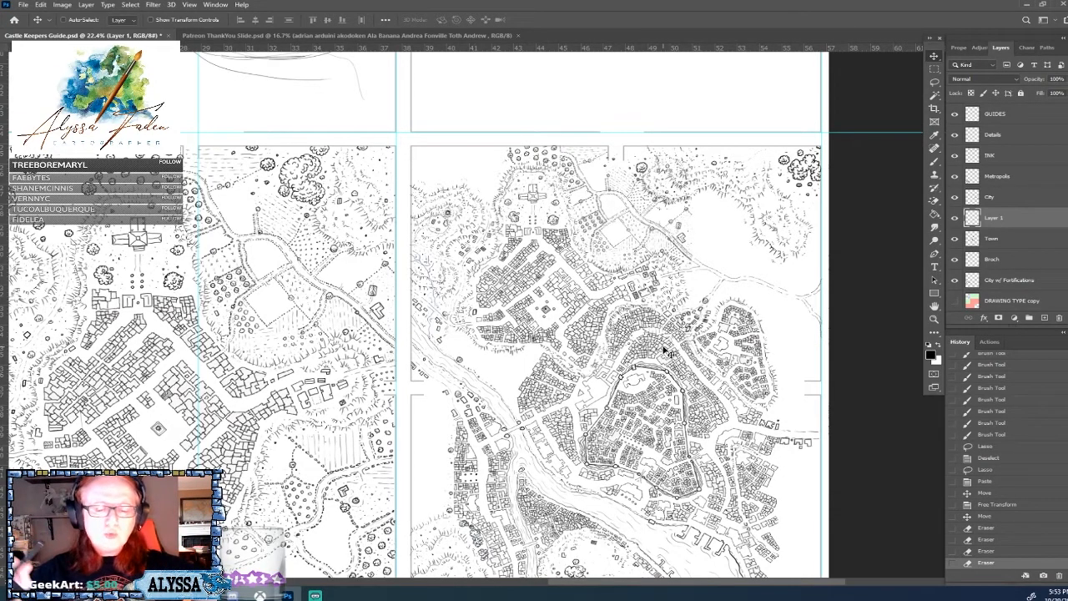
scroll(665, 350, "down", 3)
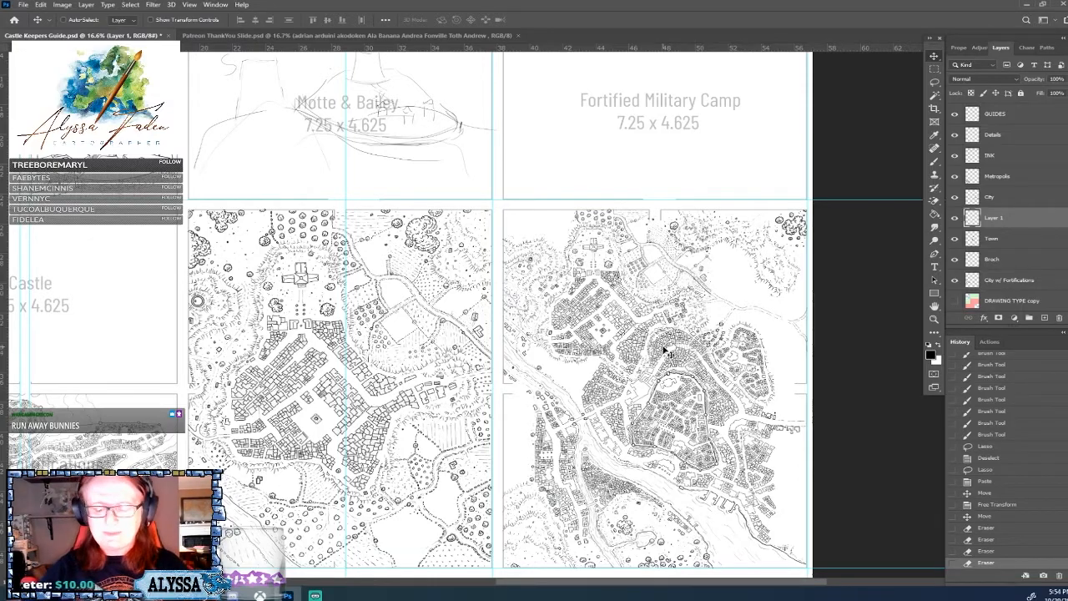
scroll(665, 351, "down", 5)
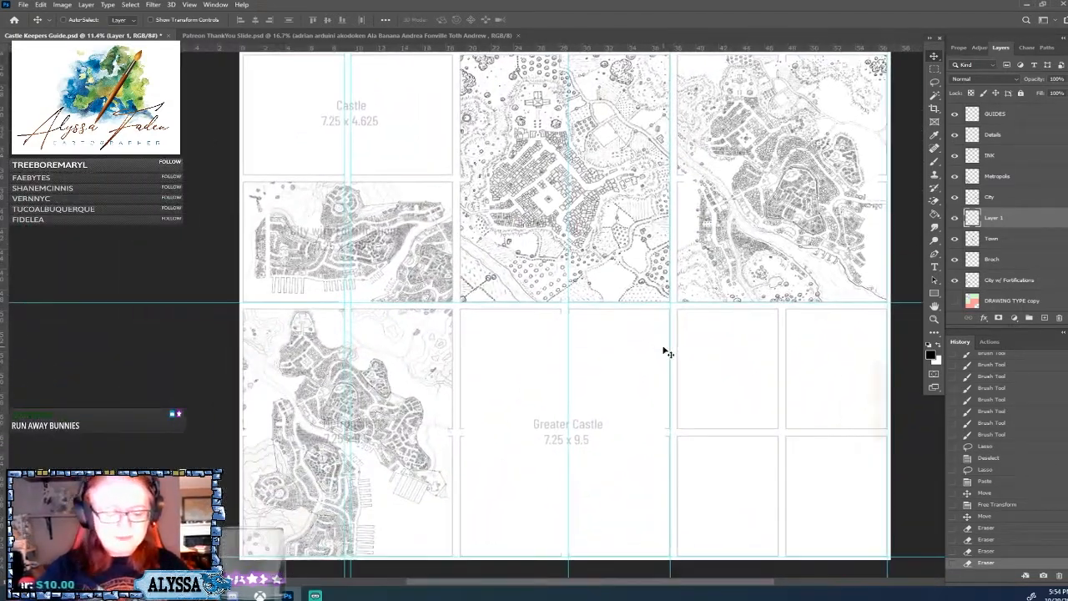
scroll(665, 352, "up", 3)
scroll(665, 351, "down", 1)
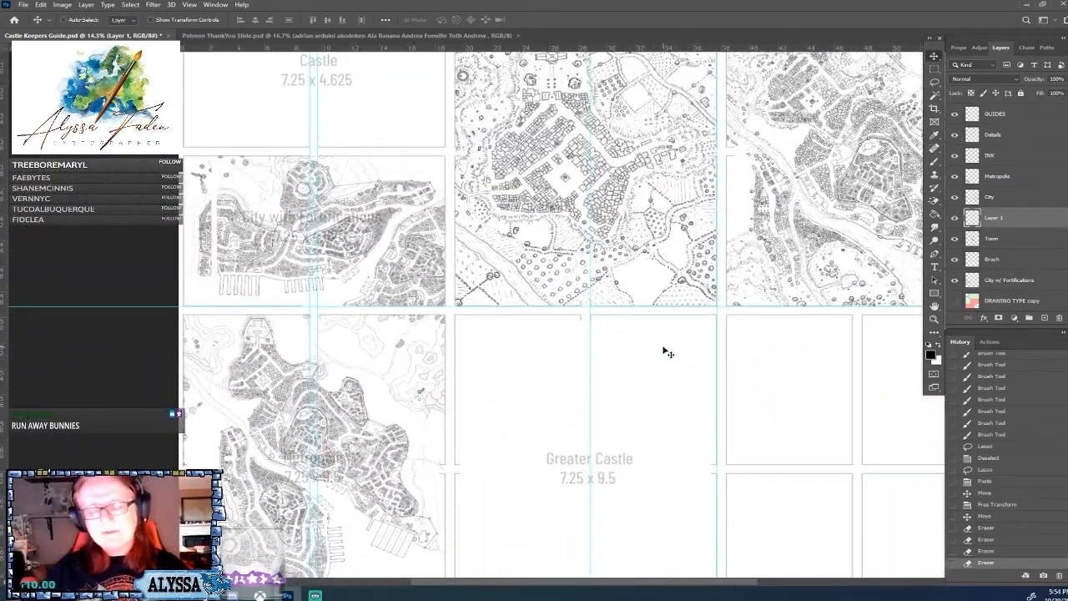
scroll(666, 351, "up", 4)
scroll(665, 351, "up", 3)
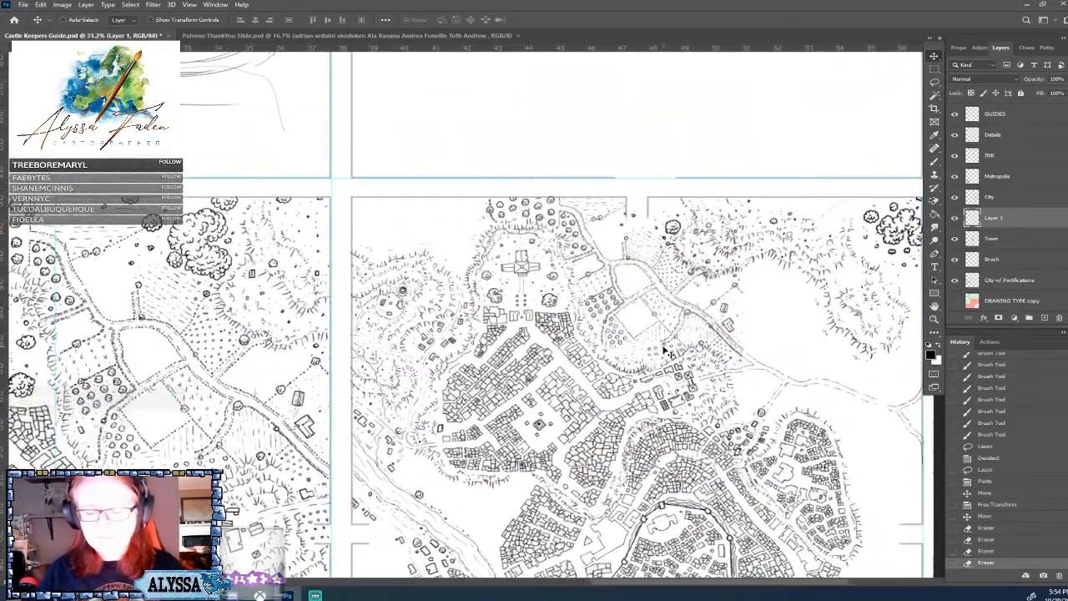
scroll(665, 351, "down", 3)
scroll(665, 351, "right", 2)
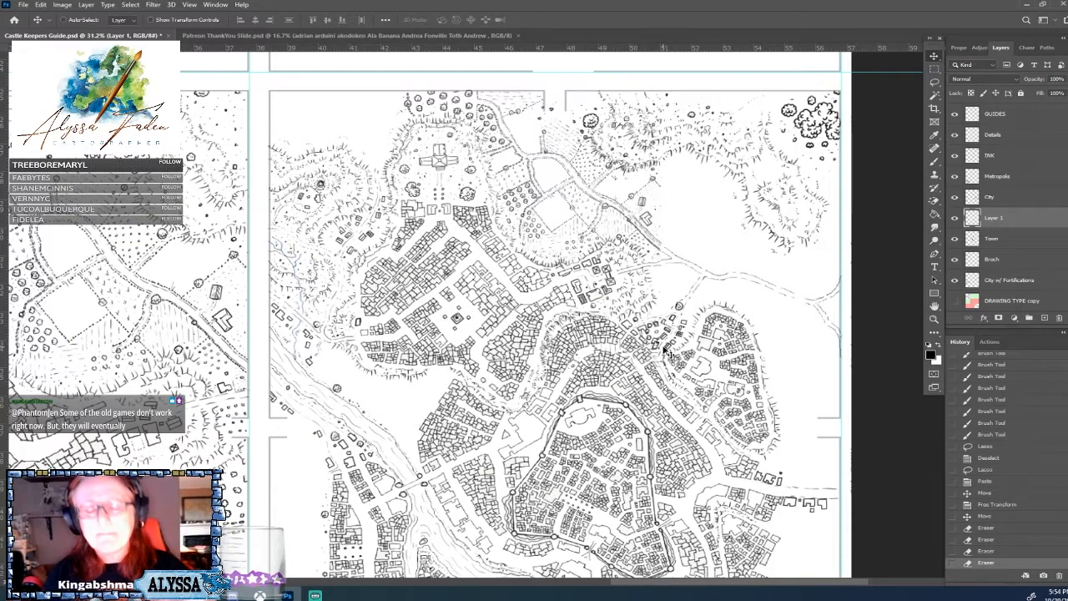
scroll(665, 350, "up", 2)
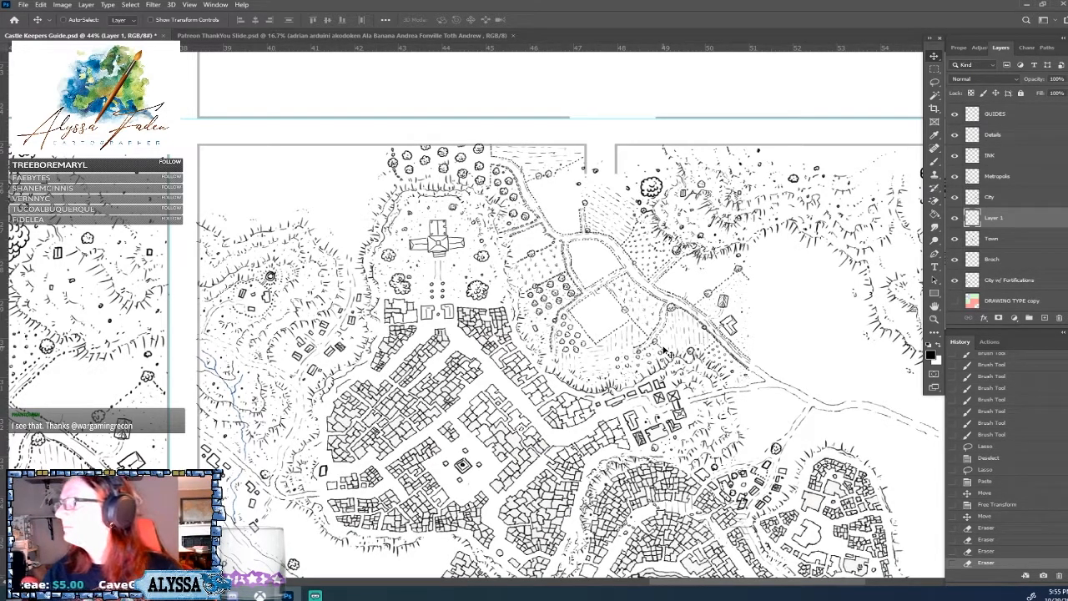
Inspect the City map's hilltop orchard, eastern fields and blank northeastern ground, and compare them with the adjacent Town map.
scroll(666, 349, "up", 3)
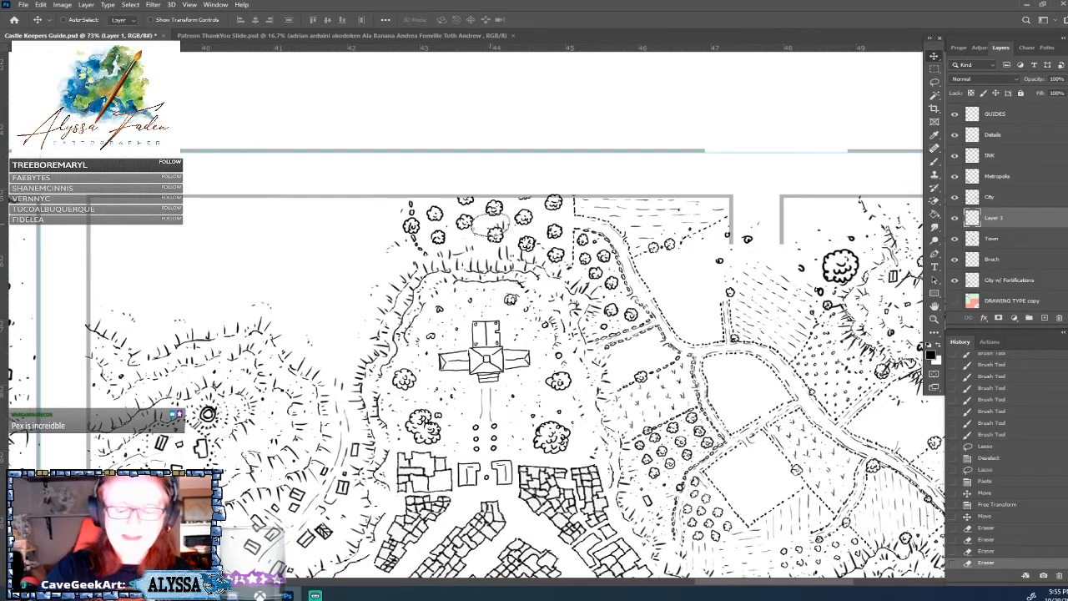
scroll(434, 246, "down", 2)
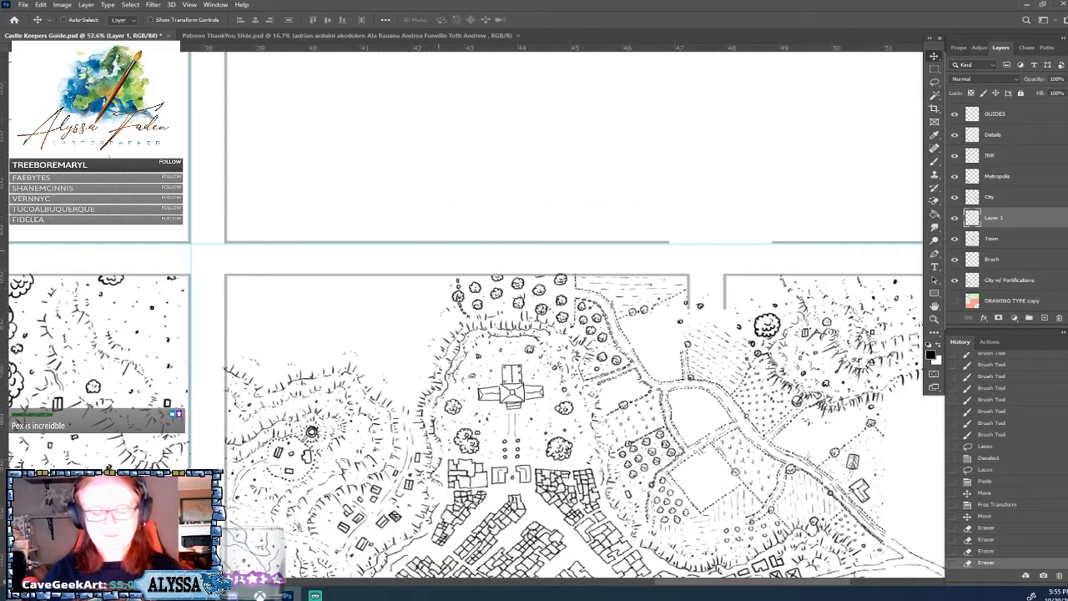
left_click(491, 319)
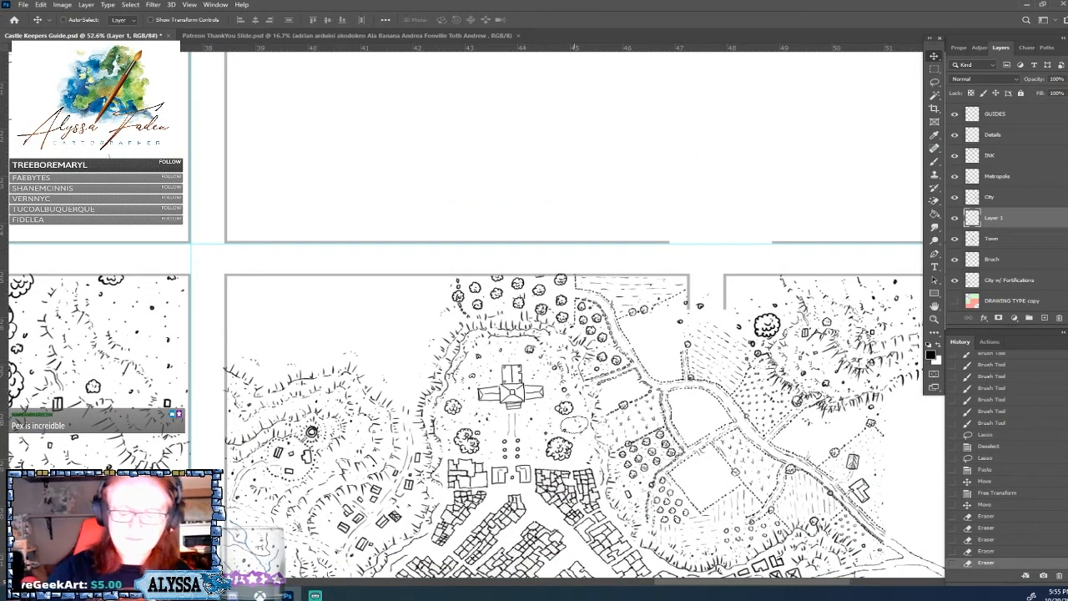
scroll(574, 424, "down", 2)
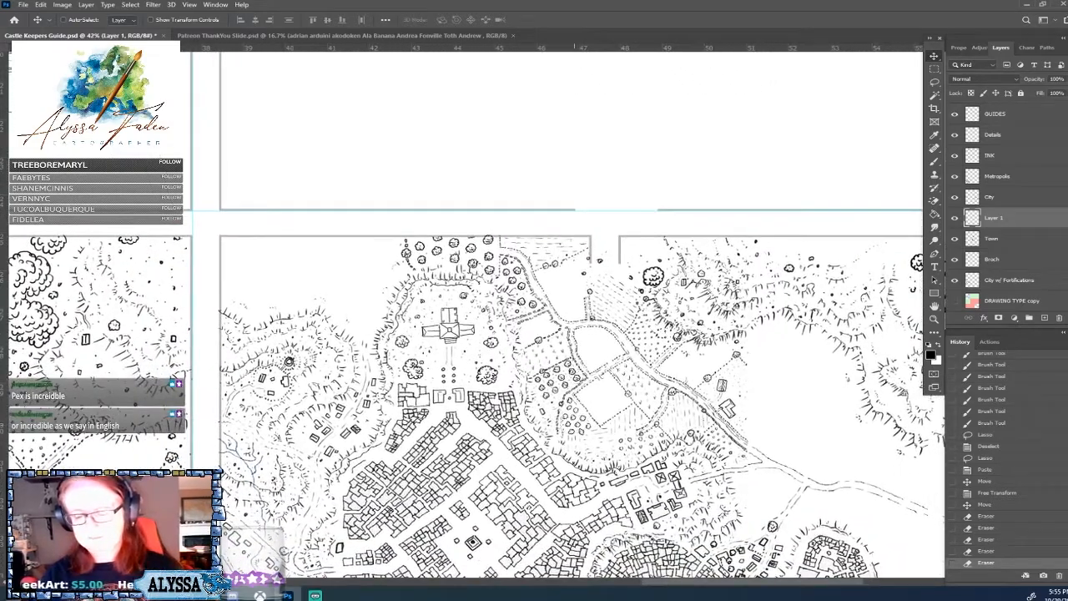
mouse_move(698, 322)
left_mouse_down()
mouse_move(556, 264)
mouse_move(569, 240)
mouse_move(595, 234)
left_mouse_up()
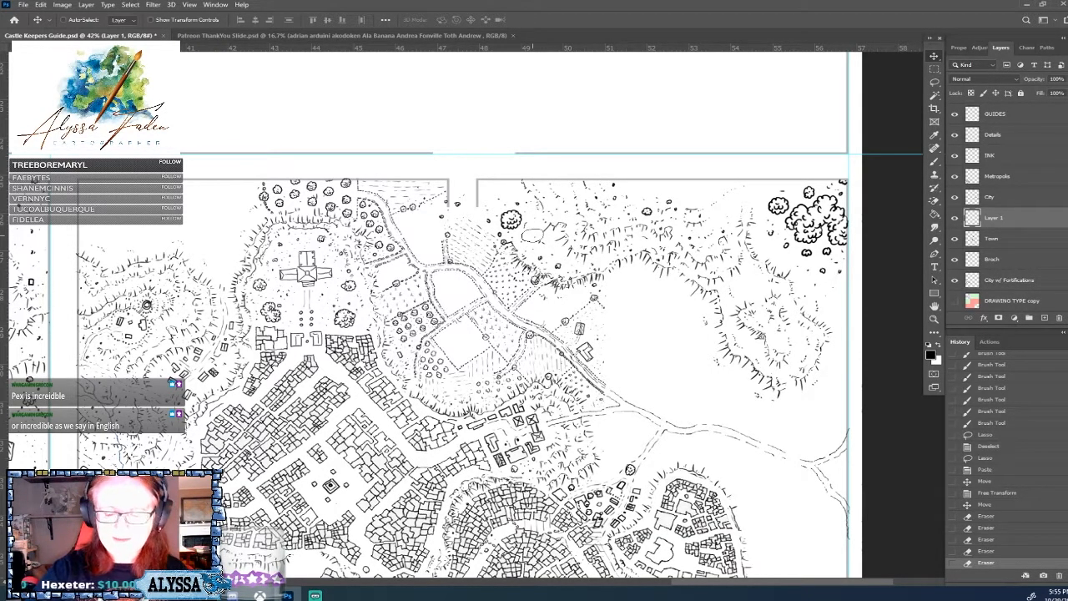
left_click_drag(554, 284, 595, 277)
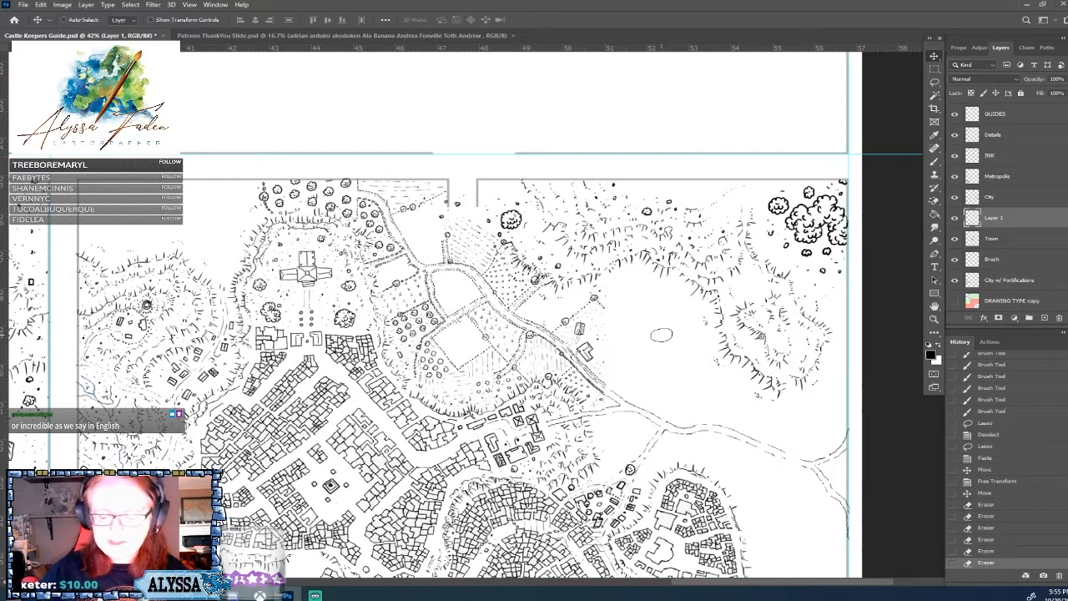
scroll(531, 235, "down", 5)
scroll(662, 333, "down", 2)
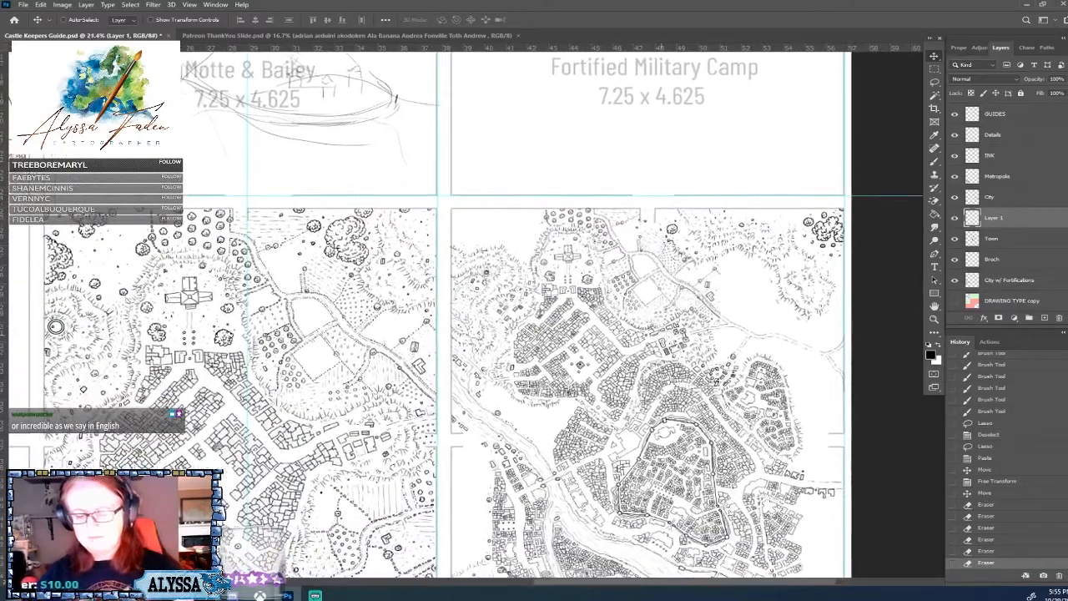
scroll(662, 333, "down", 2)
scroll(195, 278, "down", 1)
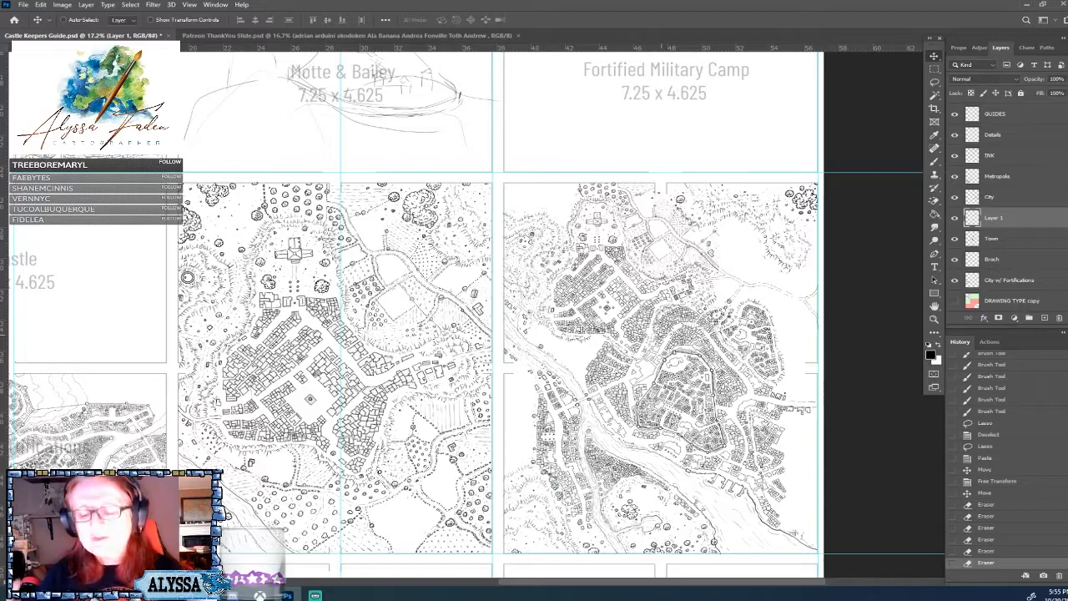
left_click_drag(662, 334, 634, 361)
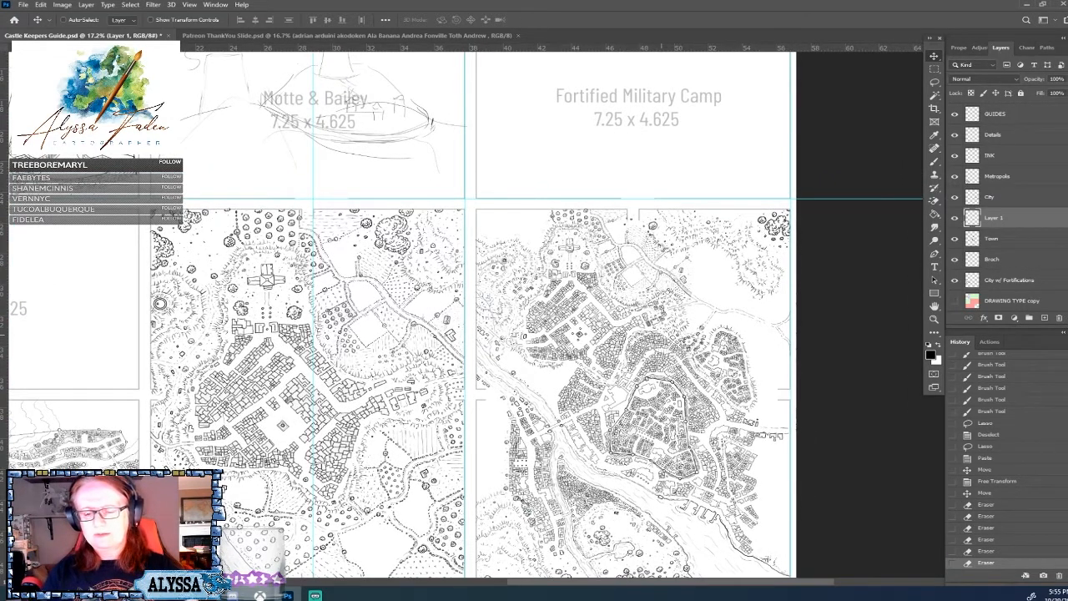
Merge the pasted countryside on Layer 1 into the City layer.
scroll(644, 321, "up", 6)
left_click_drag(645, 321, 591, 399)
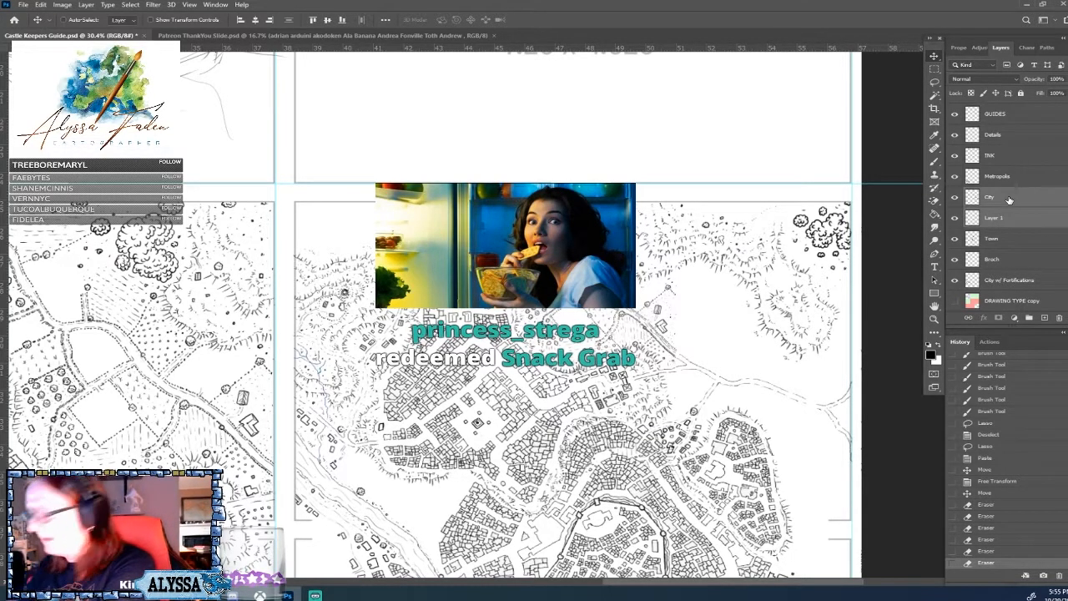
key("ctrl+e")
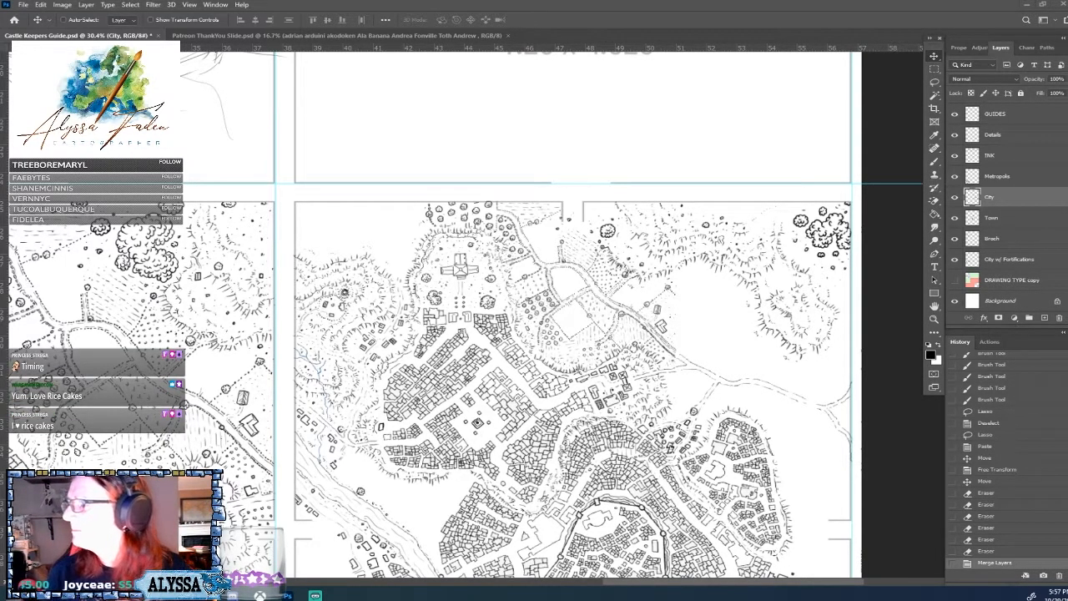
Brush a dotted field boundary running northeast from the City map's eastern road into the blank ground, and draw a small tree at its end.
scroll(543, 374, "up", 5)
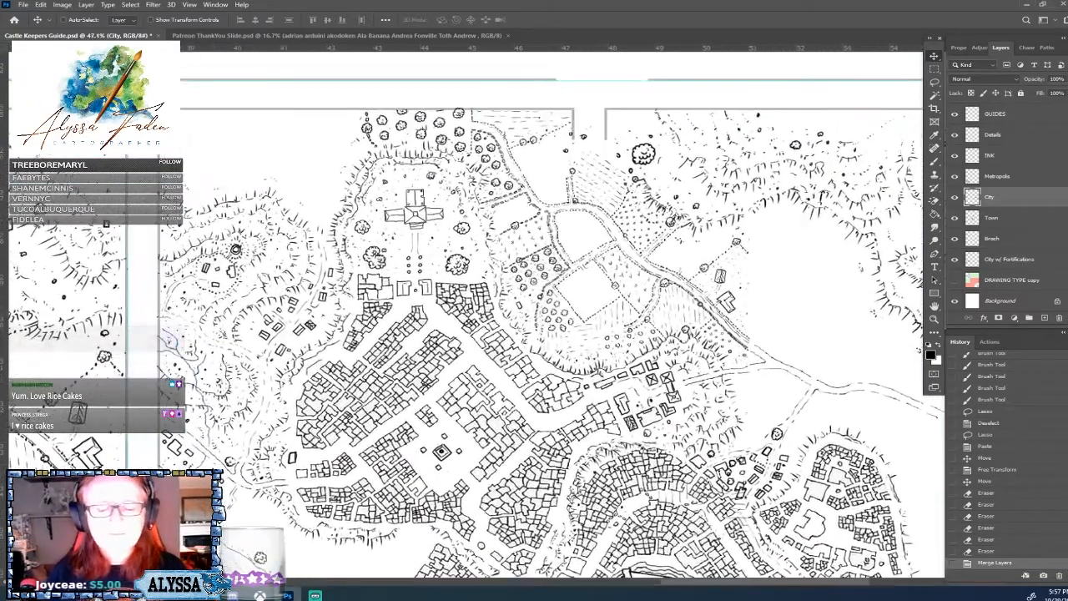
left_click_drag(543, 374, 494, 416)
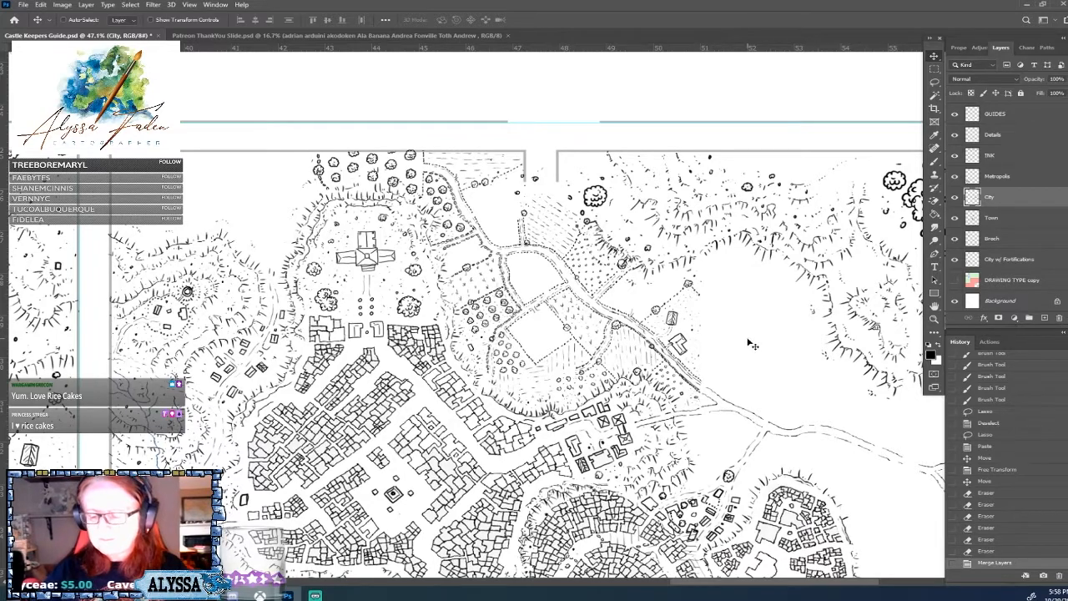
key("b")
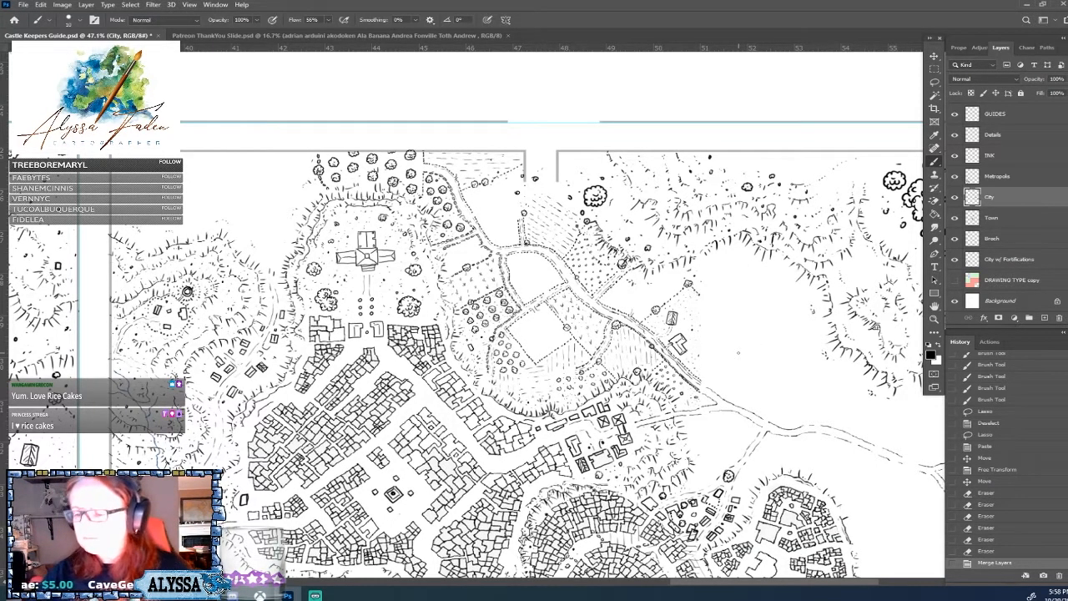
left_click_drag(781, 379, 738, 352)
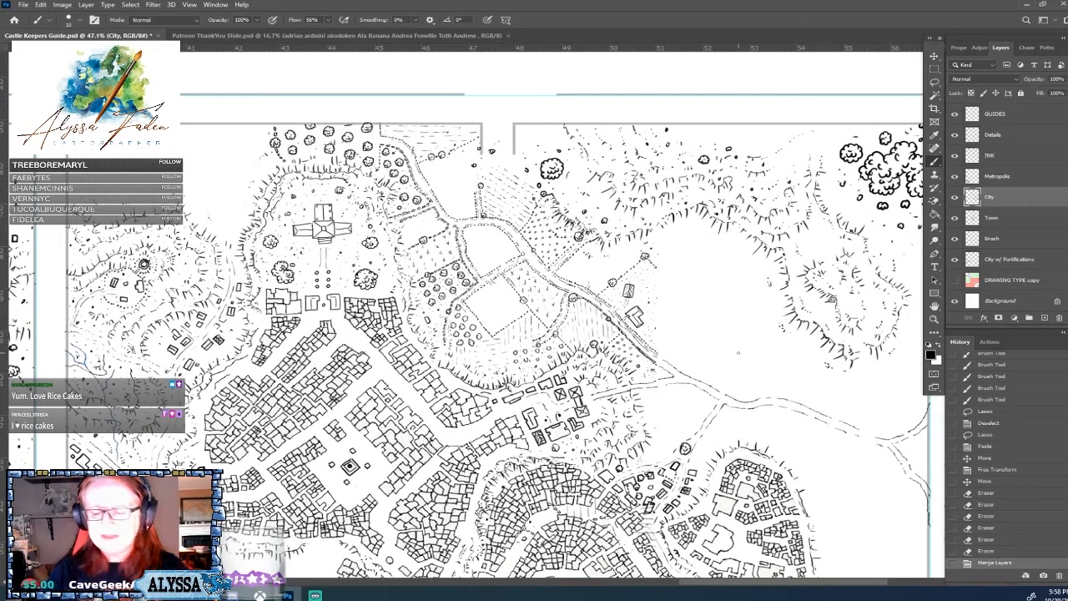
left_click(659, 352)
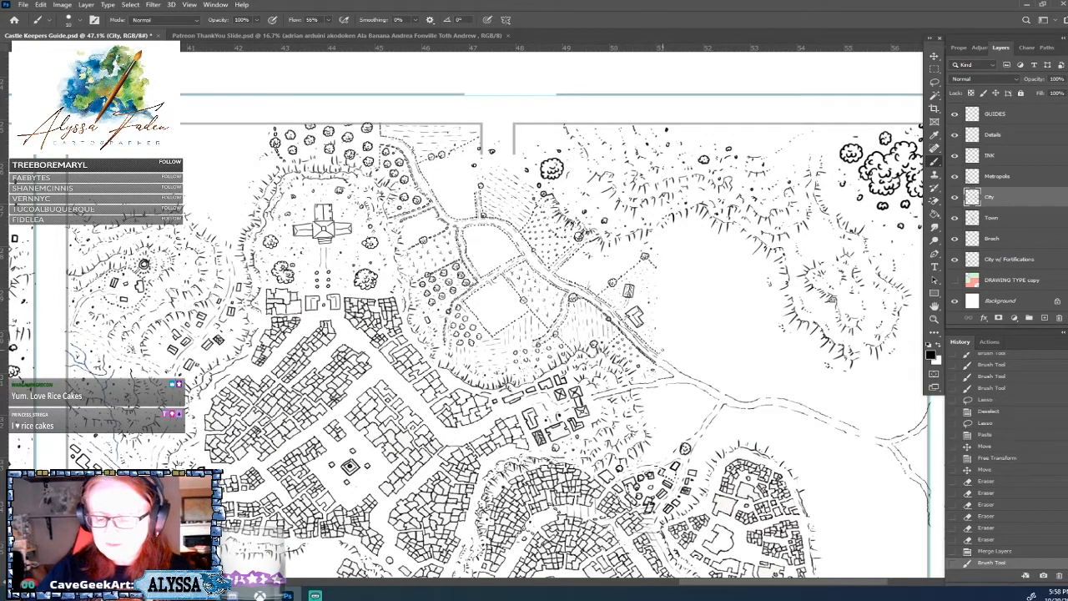
left_click(662, 349)
left_click(665, 345)
left_click(668, 342)
left_click(672, 339)
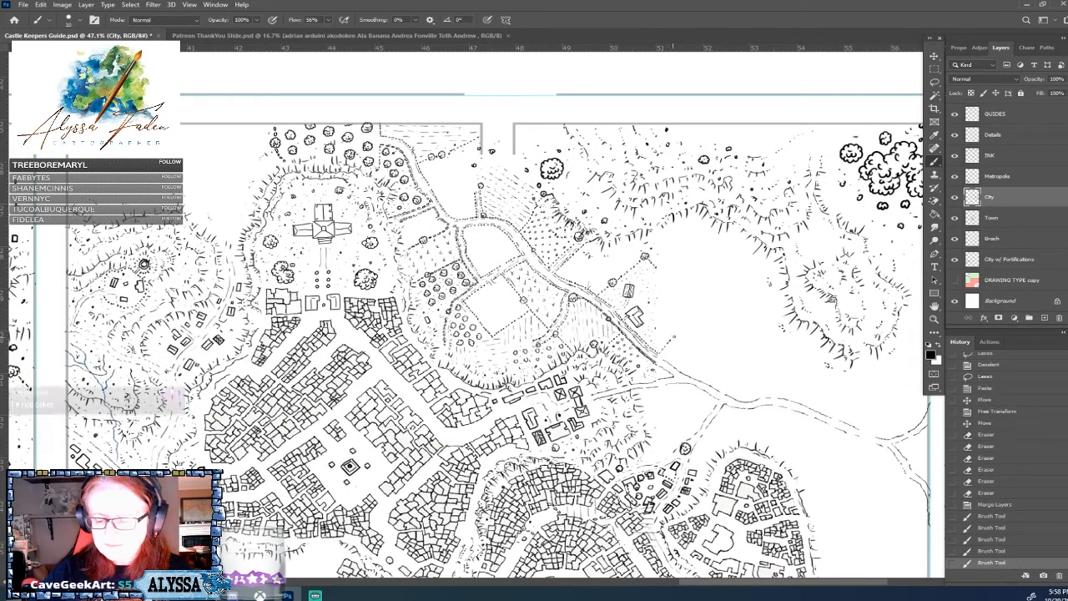
left_click(675, 335)
left_click(678, 332)
left_click(682, 329)
left_click(685, 325)
left_click(688, 322)
left_click(692, 319)
left_click(695, 315)
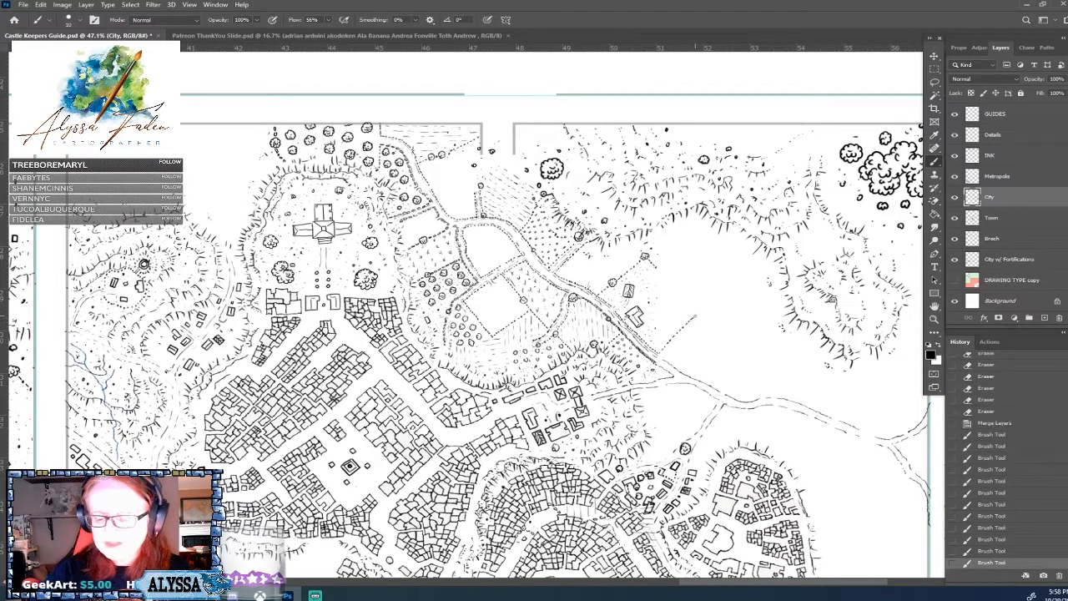
left_click(698, 312)
left_click(702, 308)
left_click(705, 305)
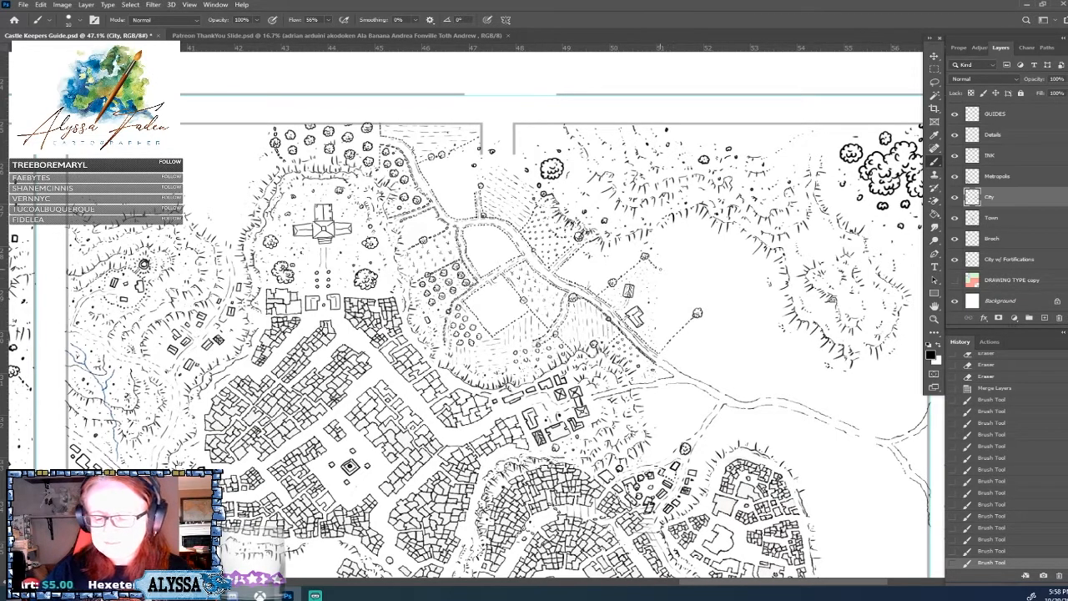
Close the field around the two farm buildings with a dotted boundary running southeast from its northern tree to the new eastern tree.
left_click(662, 271)
left_click(665, 273)
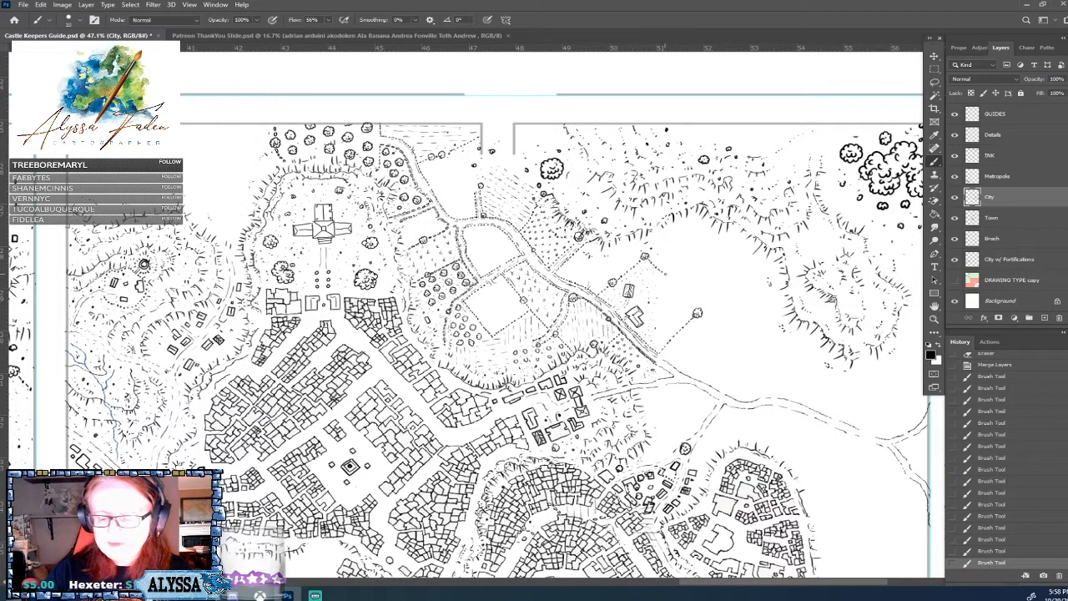
left_click(668, 274)
left_click(671, 277)
left_click(676, 281)
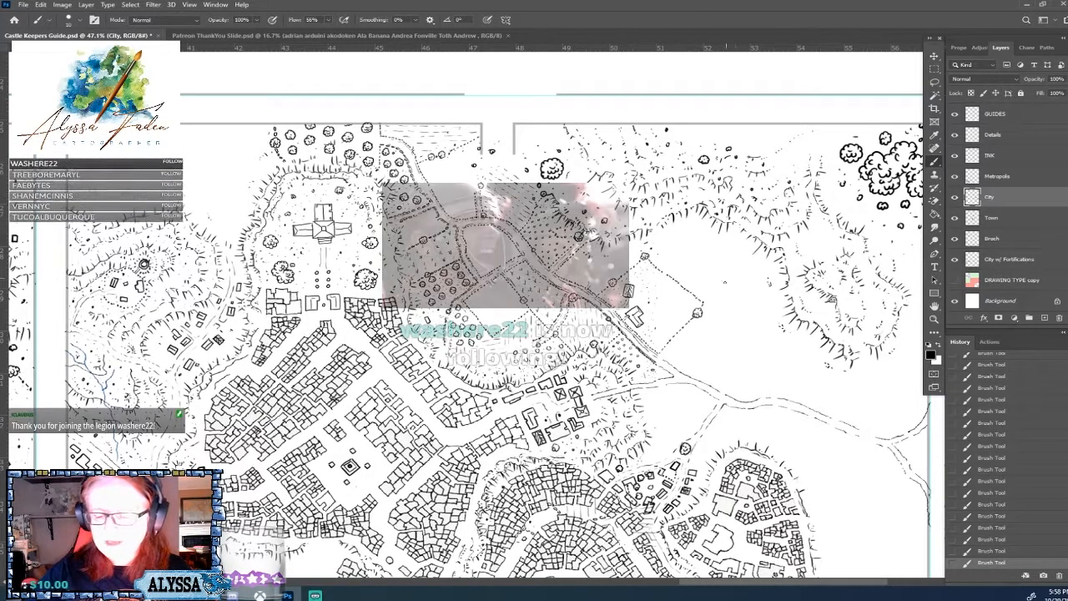
left_click_drag(723, 310, 681, 316)
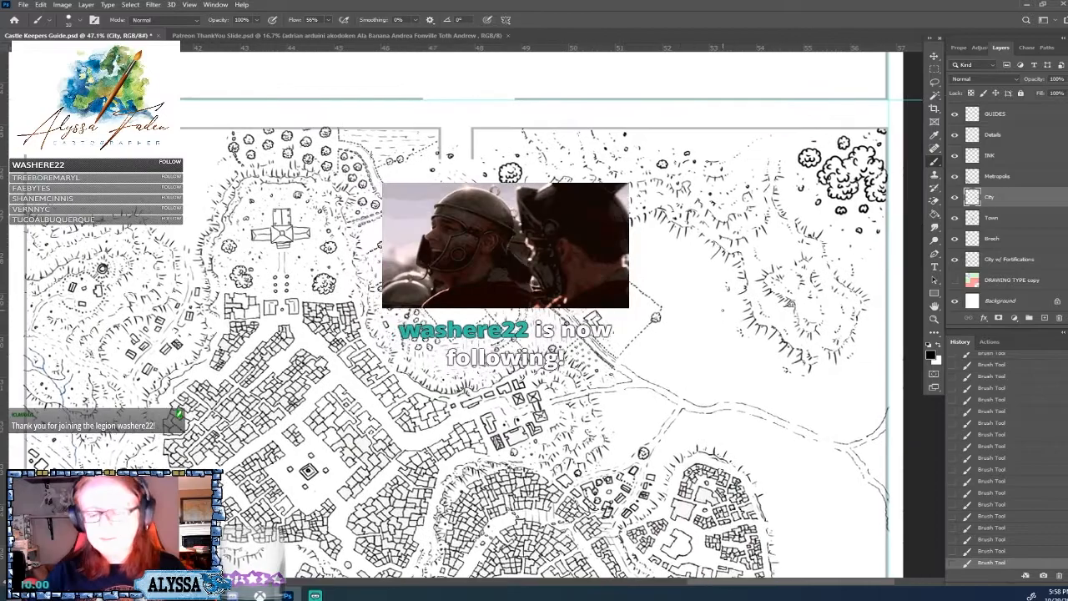
scroll(789, 265, "up", 3)
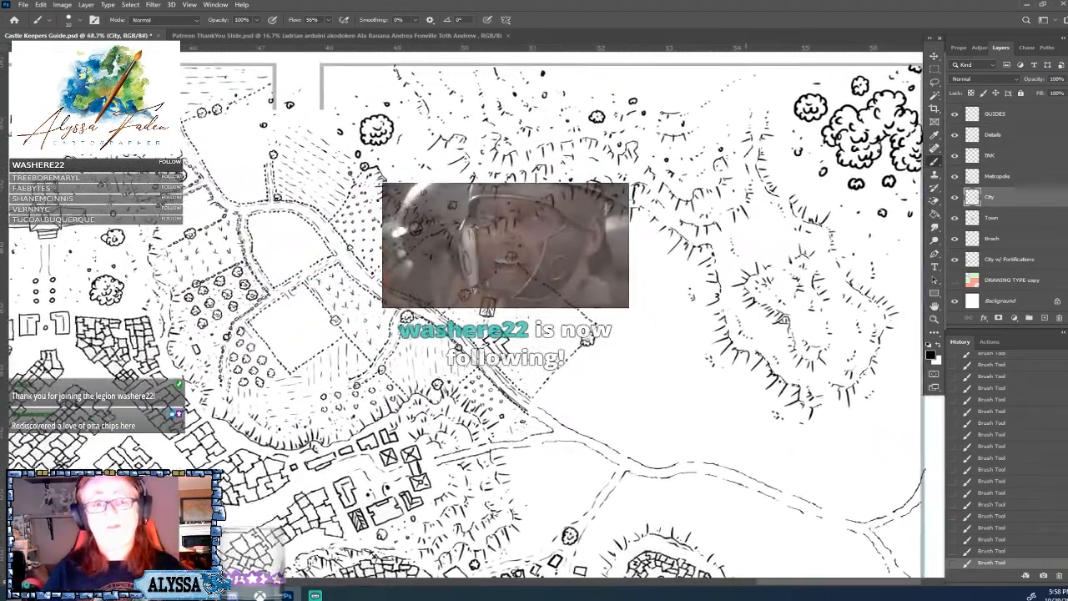
scroll(283, 375, "down", 1)
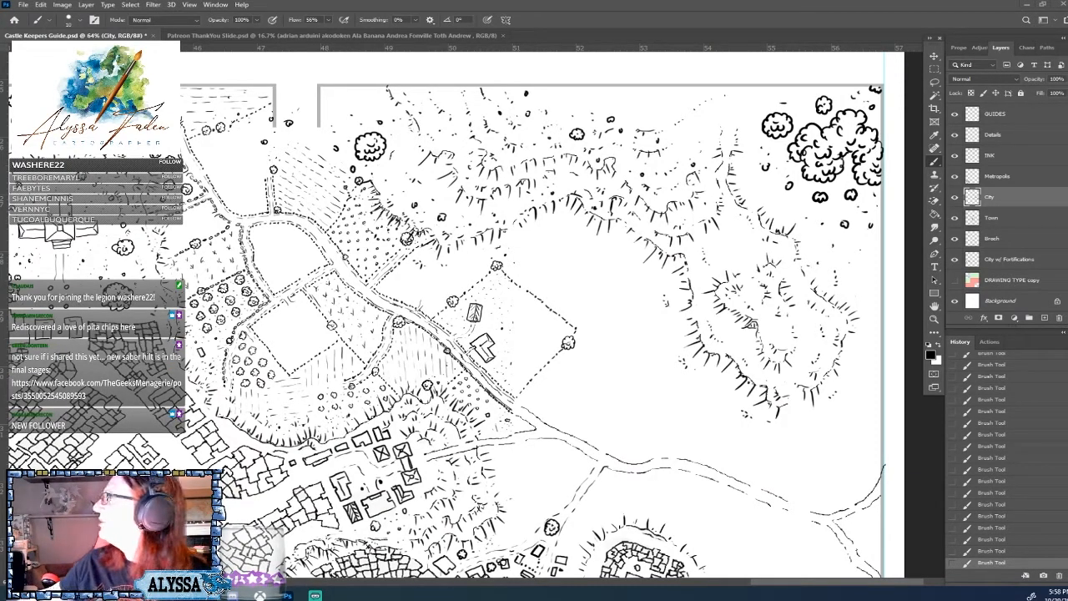
Switch to the Chrome browser and look over the saber hilt photo in The Geeks Menagerie's Facebook post.
left_click_drag(1067, 238, 179, 50)
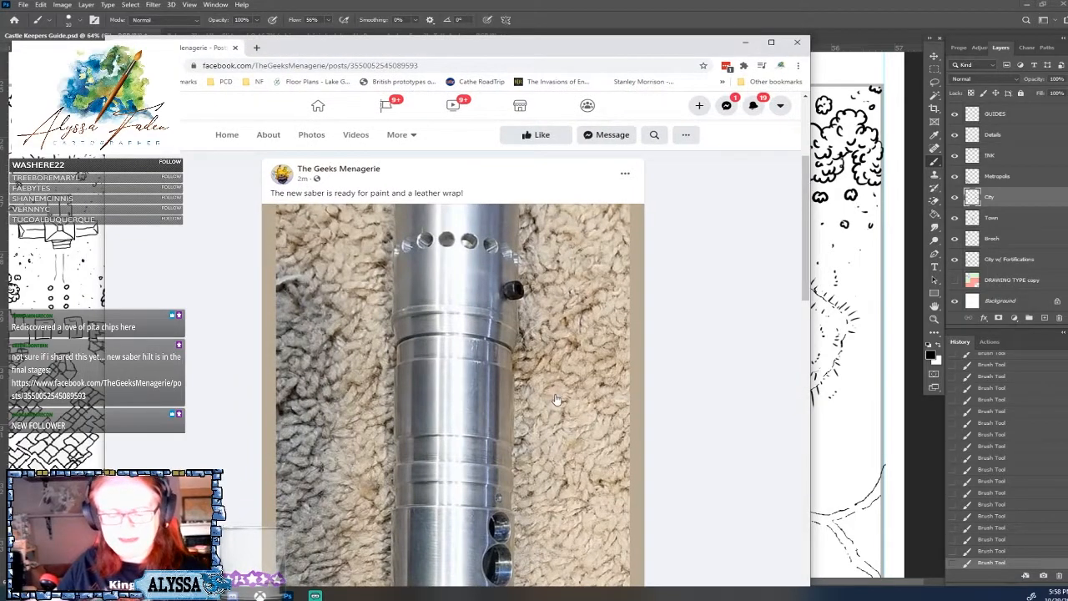
scroll(554, 394, "down", 2)
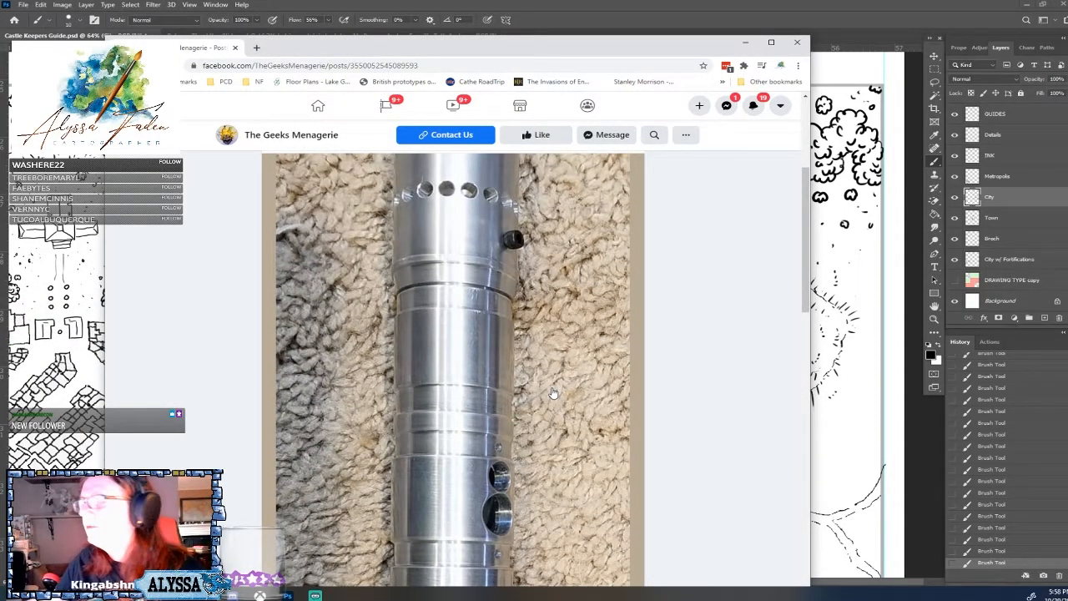
scroll(553, 392, "down", 2)
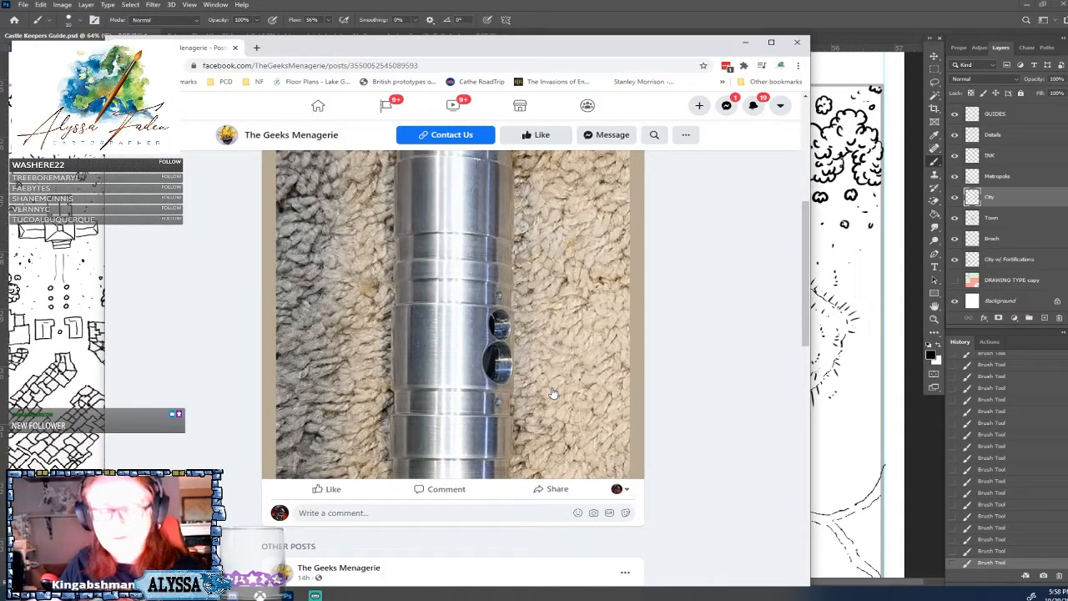
scroll(553, 392, "up", 2)
scroll(552, 393, "up", 1)
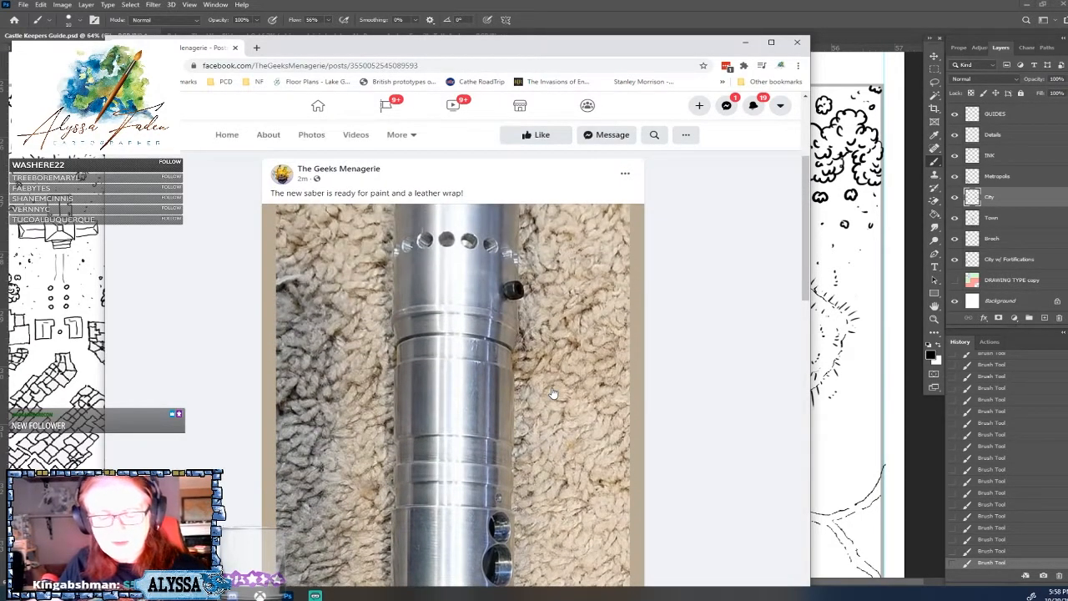
scroll(552, 392, "down", 2)
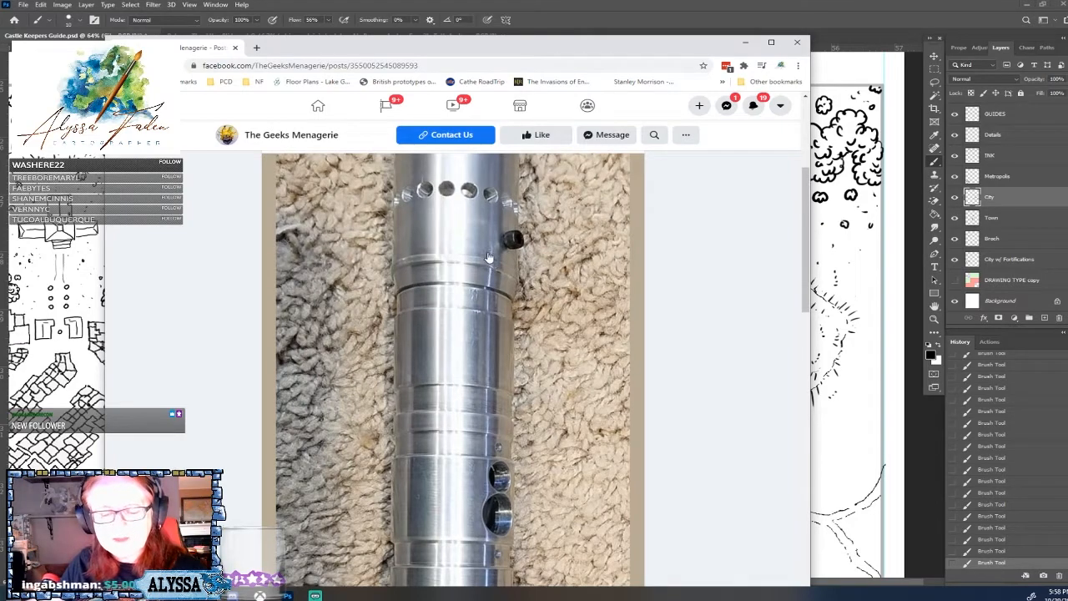
scroll(481, 432, "down", 2)
scroll(481, 432, "up", 5)
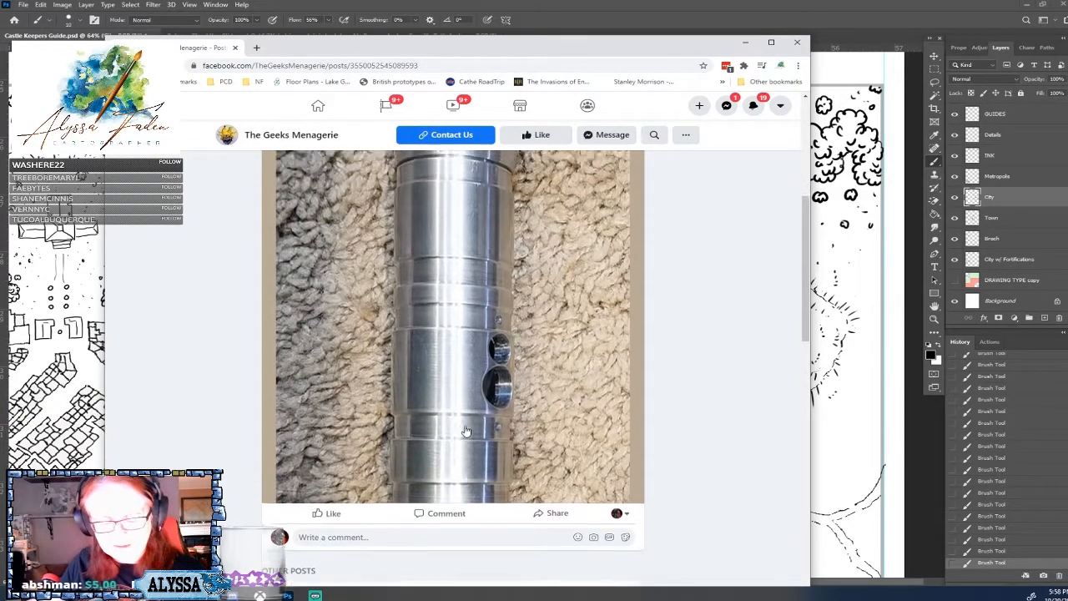
scroll(458, 393, "down", 2)
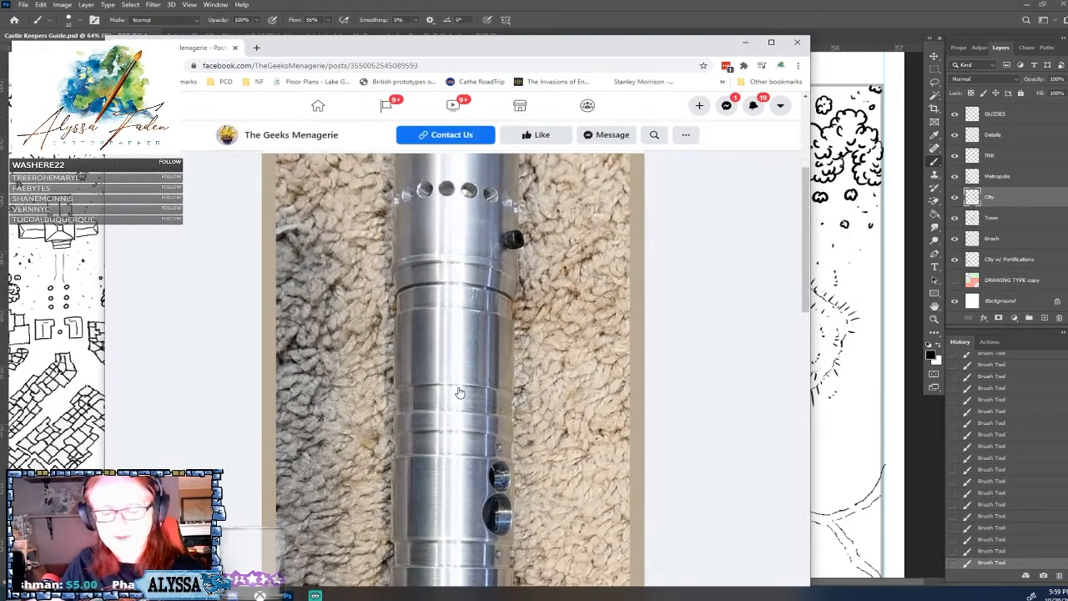
scroll(458, 392, "down", 2)
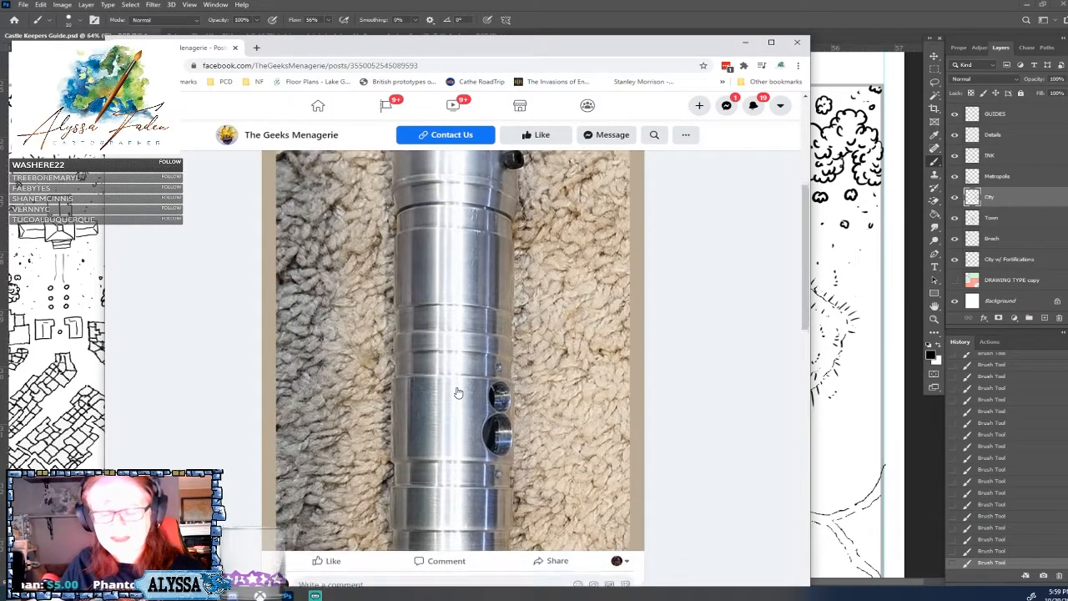
scroll(461, 385, "up", 2)
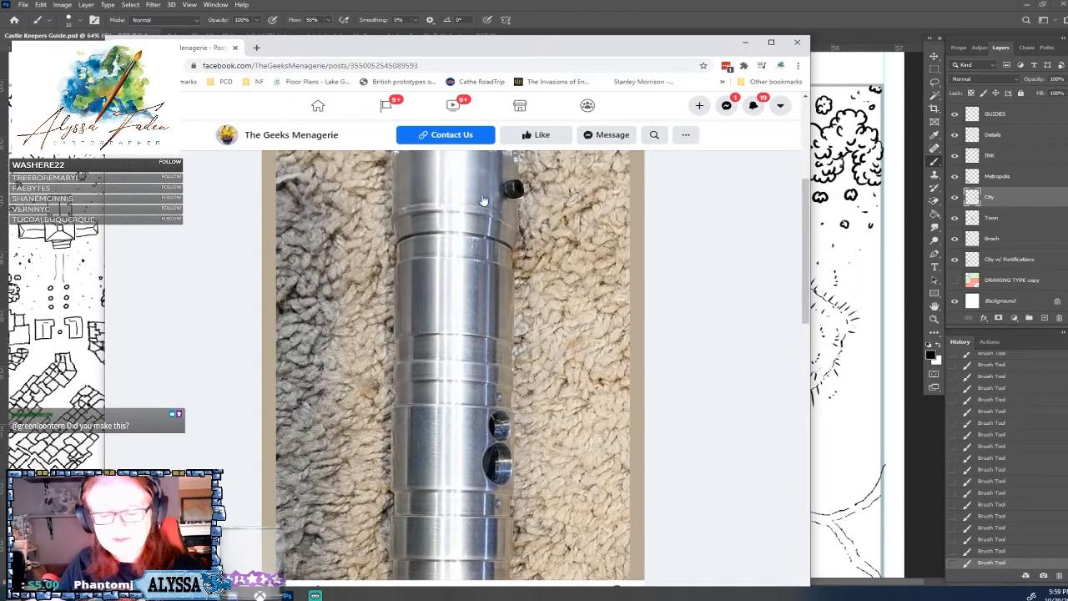
scroll(486, 410, "up", 3)
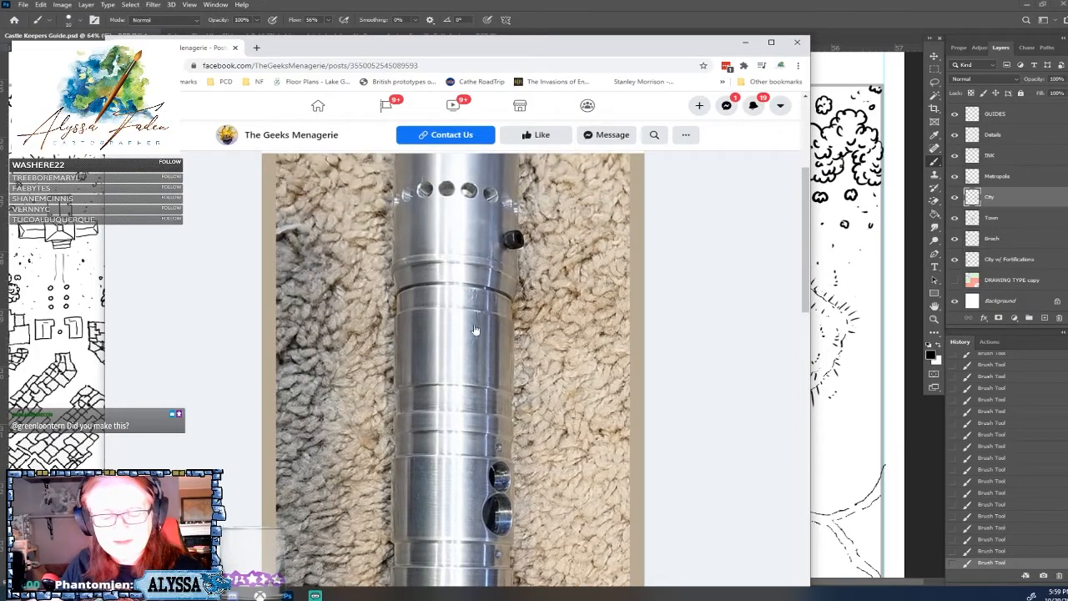
scroll(469, 300, "down", 5)
scroll(469, 304, "up", 1)
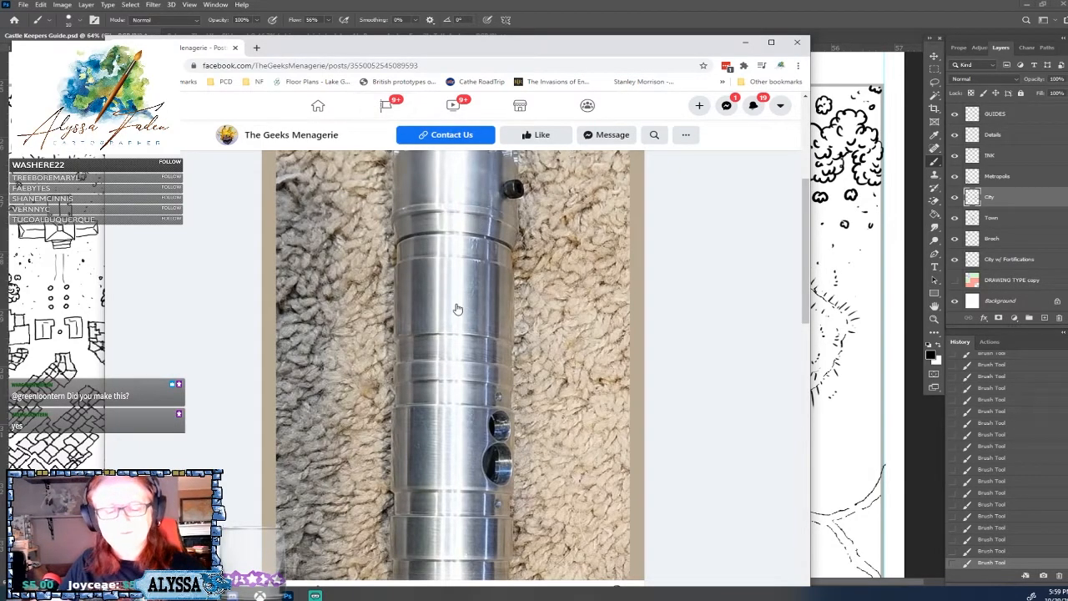
Return to Castle Keepers Guide.psd in Photoshop and brush a dotted field boundary with small trees running northeast from the eastern field tree.
left_click(235, 47)
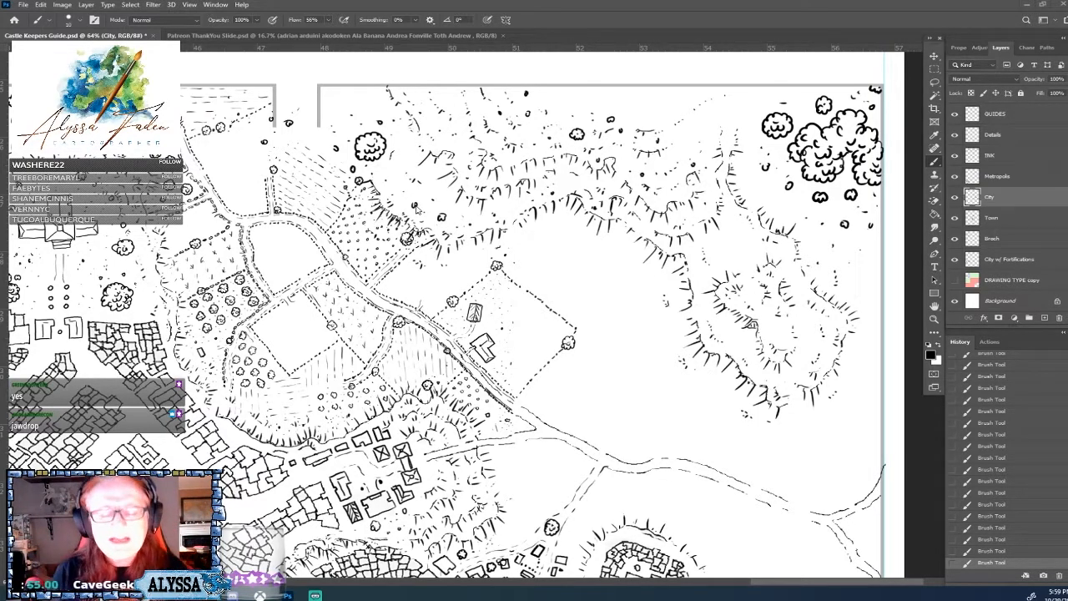
left_click_drag(417, 208, 460, 213)
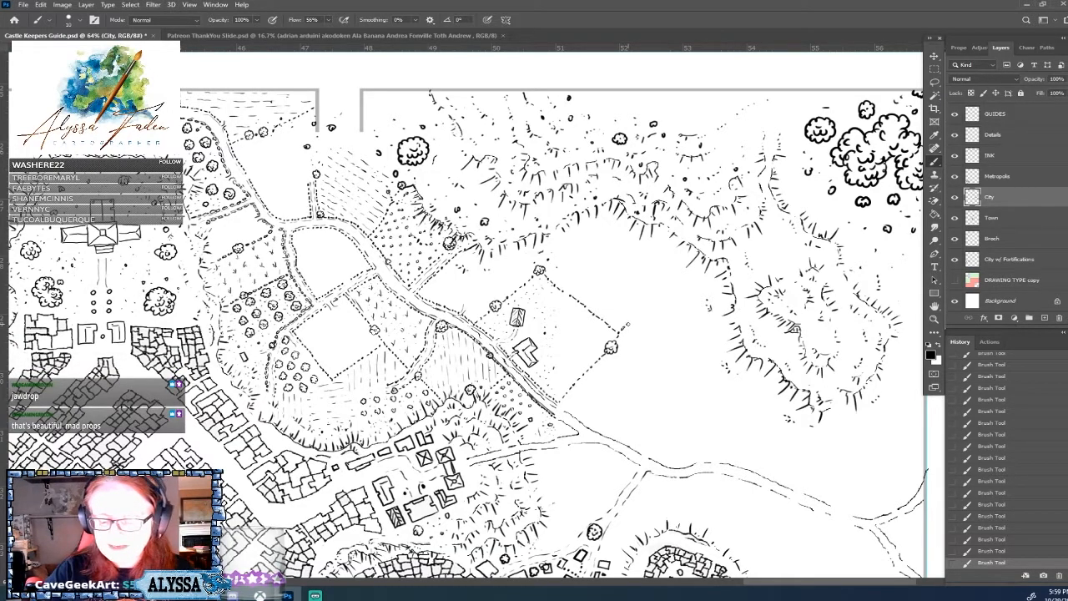
left_click_drag(624, 326, 627, 336)
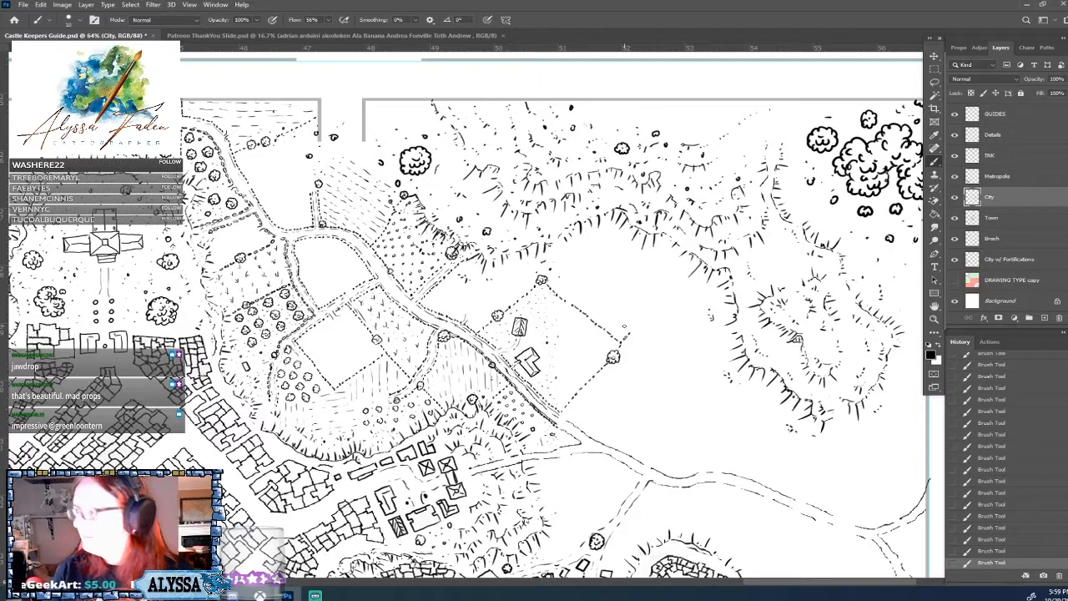
left_click_drag(636, 327, 684, 269)
left_click_drag(672, 284, 675, 280)
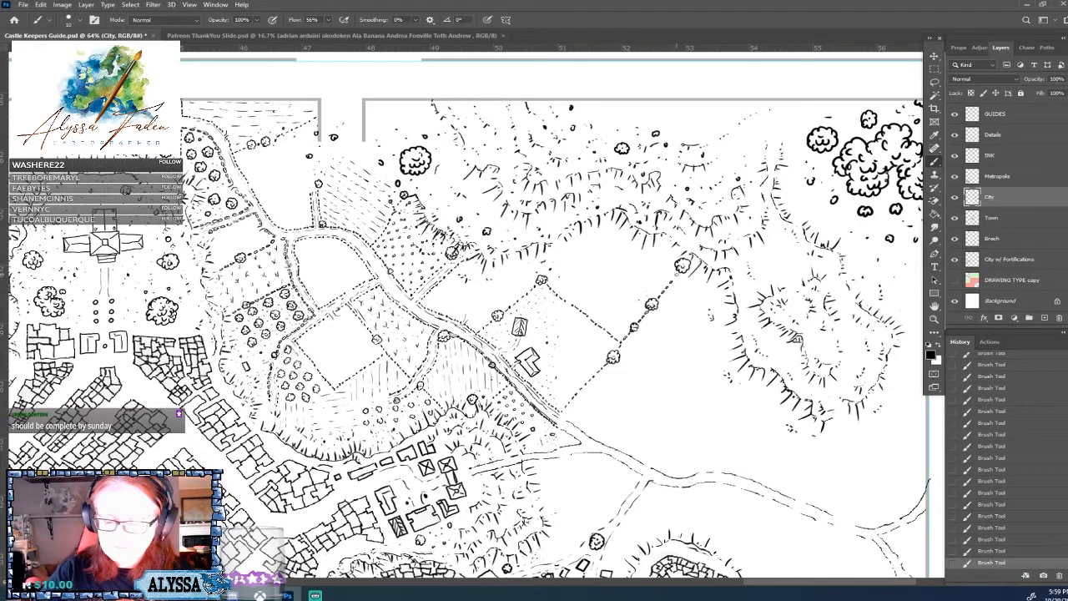
scroll(467, 309, "up", 1)
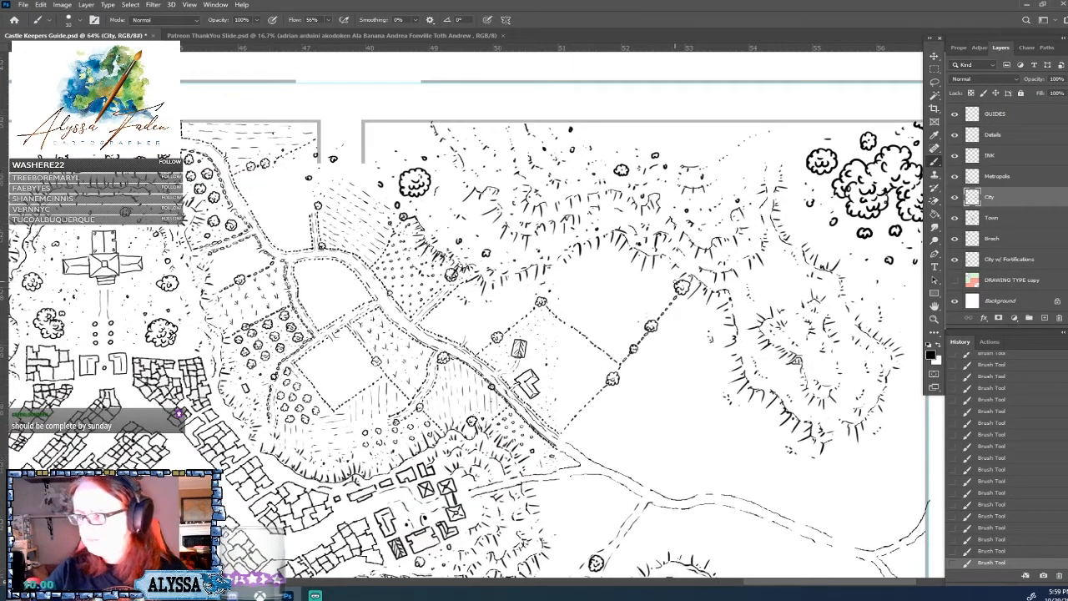
scroll(674, 281, "down", 2)
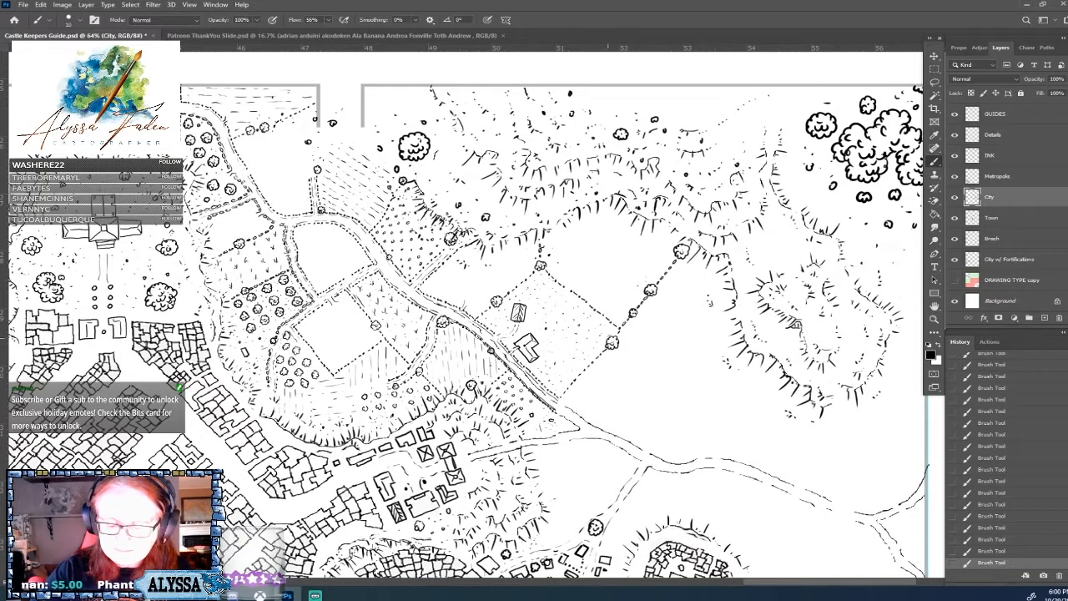
Brush a dashed road through the City map's blank northwestern ground, with a branch running west to the map's edge.
scroll(607, 320, "down", 3)
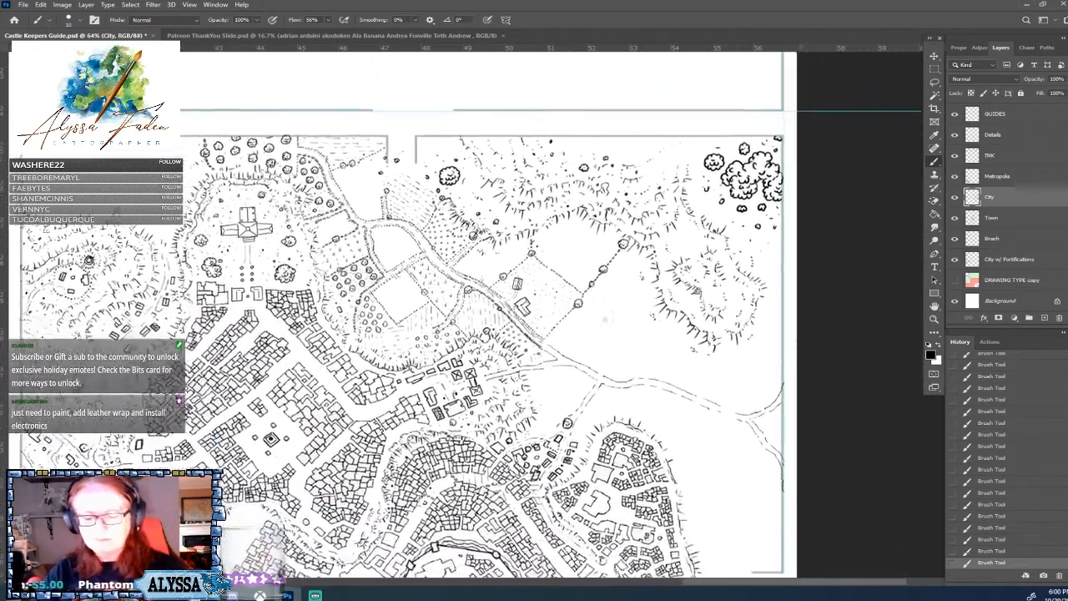
scroll(607, 320, "up", 1)
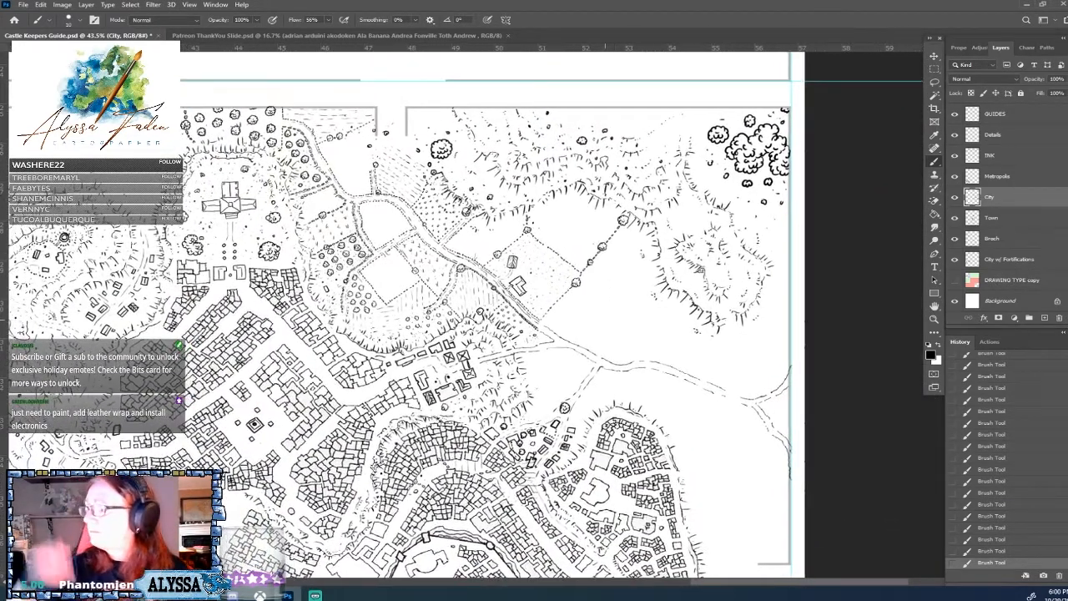
left_click_drag(607, 319, 772, 314)
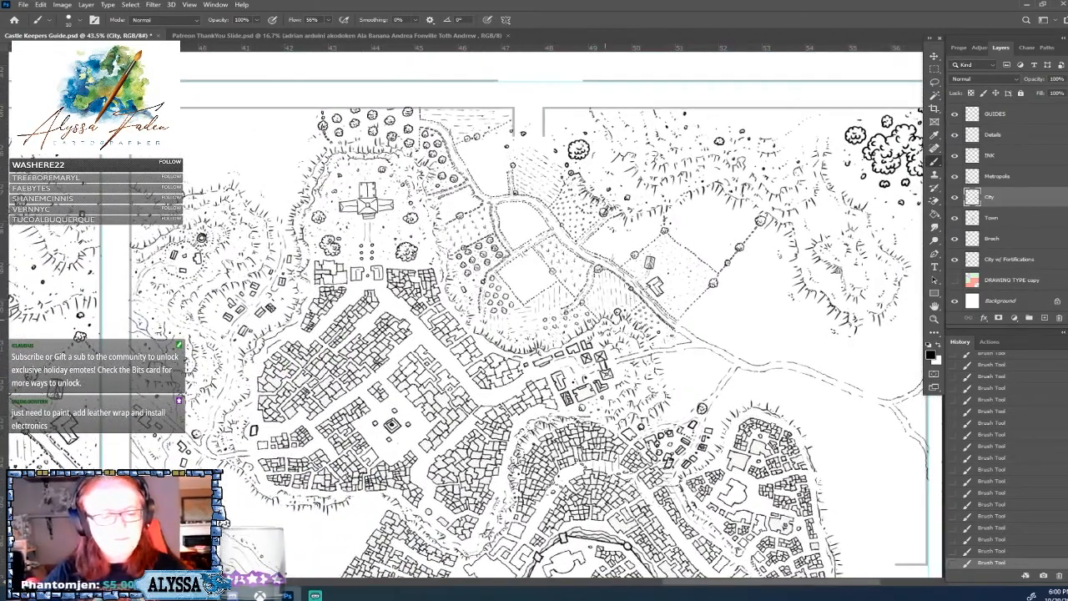
left_click_drag(605, 320, 877, 472)
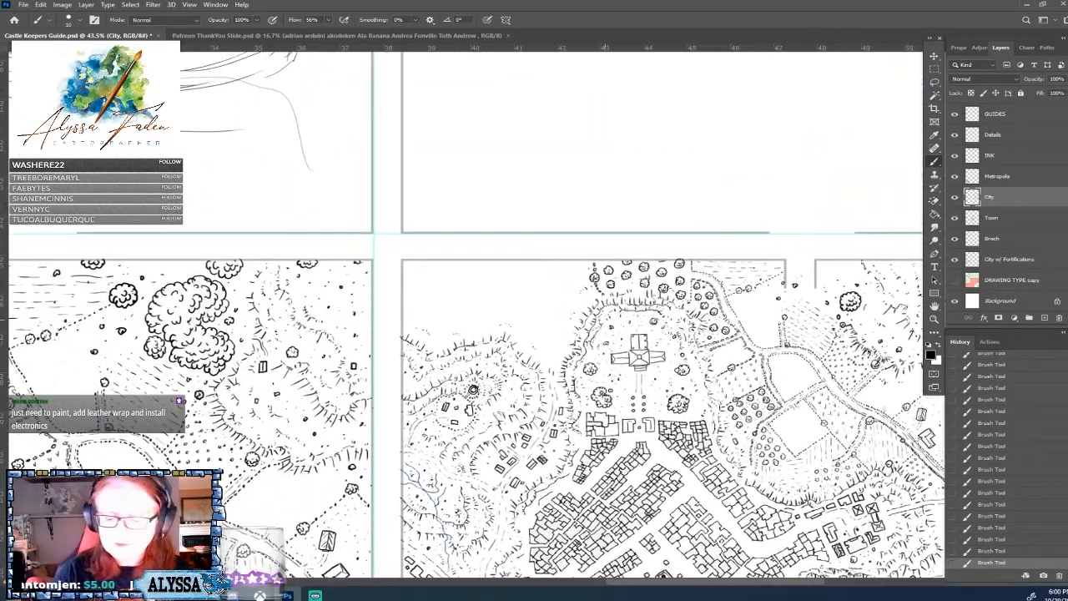
scroll(600, 200, "up", 1)
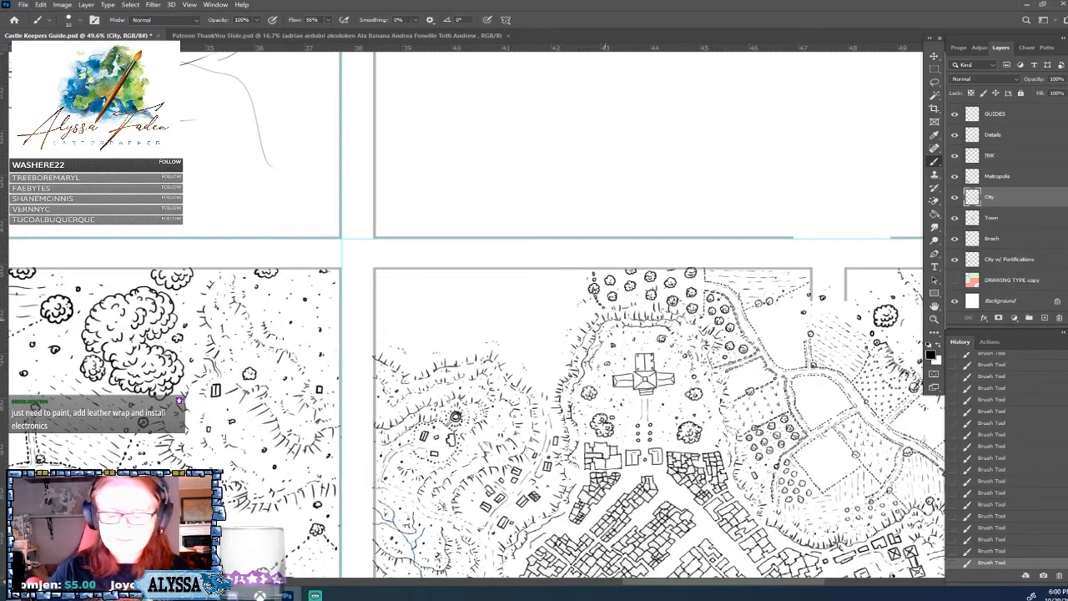
left_click_drag(455, 415, 490, 431)
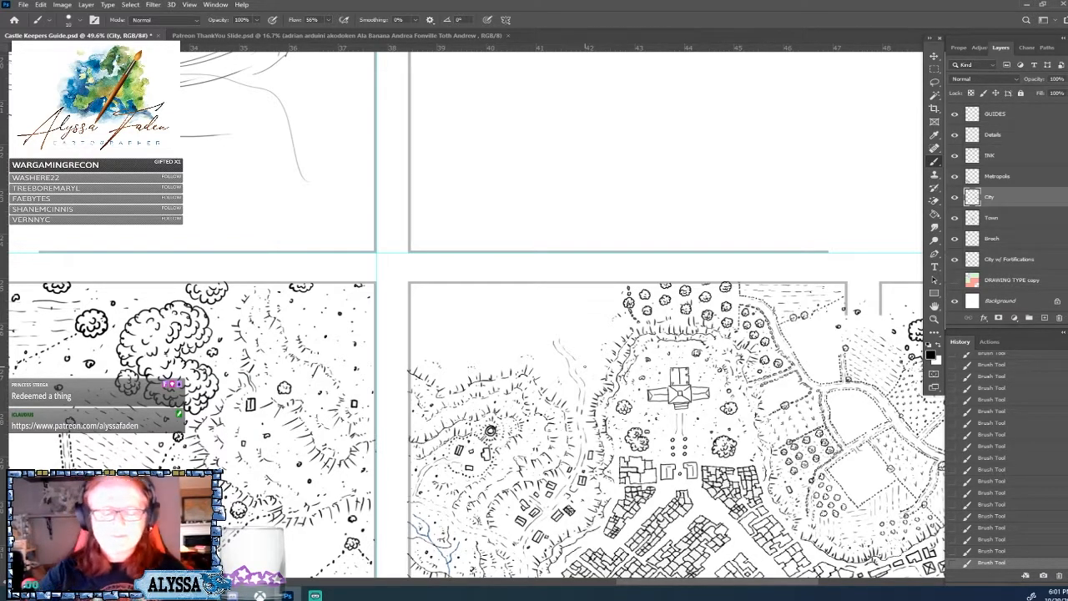
left_click_drag(430, 326, 543, 316)
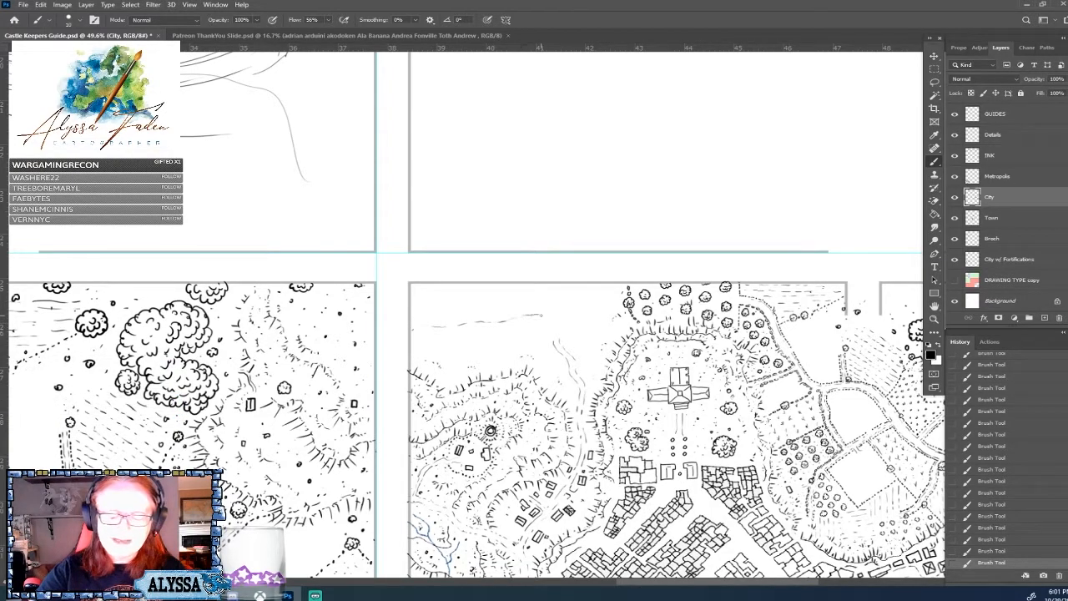
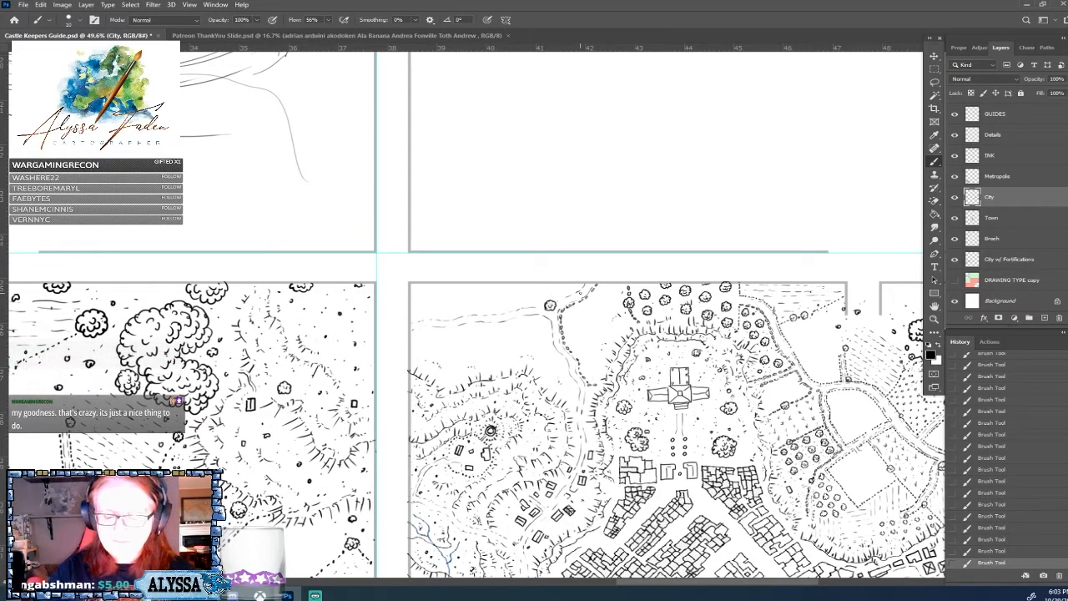
Draw a small tree near the City map's northern edge and brush dotted boundaries along the northwestern road's western and northeastern branches.
left_click_drag(584, 294, 598, 300)
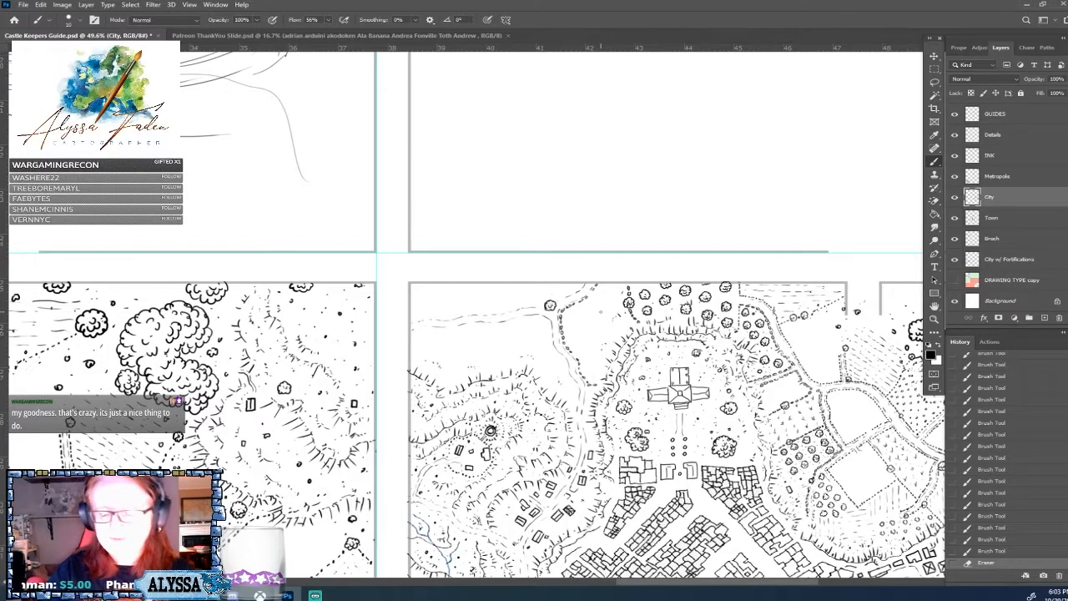
left_click(490, 430)
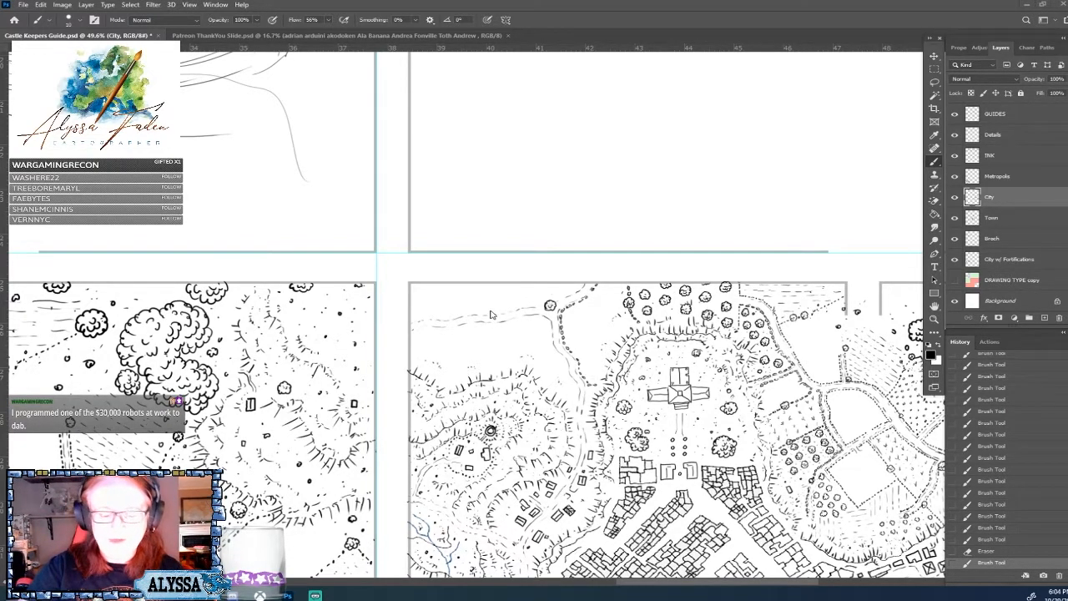
left_click(491, 429)
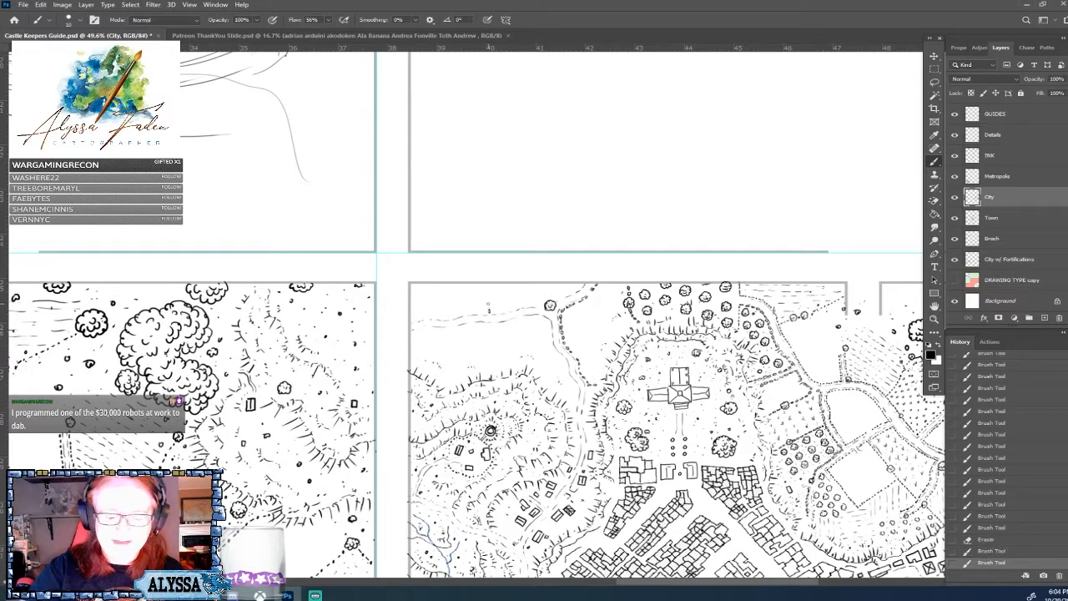
left_click(491, 430)
left_click(490, 430)
left_click(490, 429)
left_click(491, 430)
left_click(490, 429)
left_click(491, 430)
left_click(491, 429)
left_click(491, 430)
left_click(491, 429)
left_click(491, 430)
left_click(490, 430)
left_click(491, 430)
left_click(490, 430)
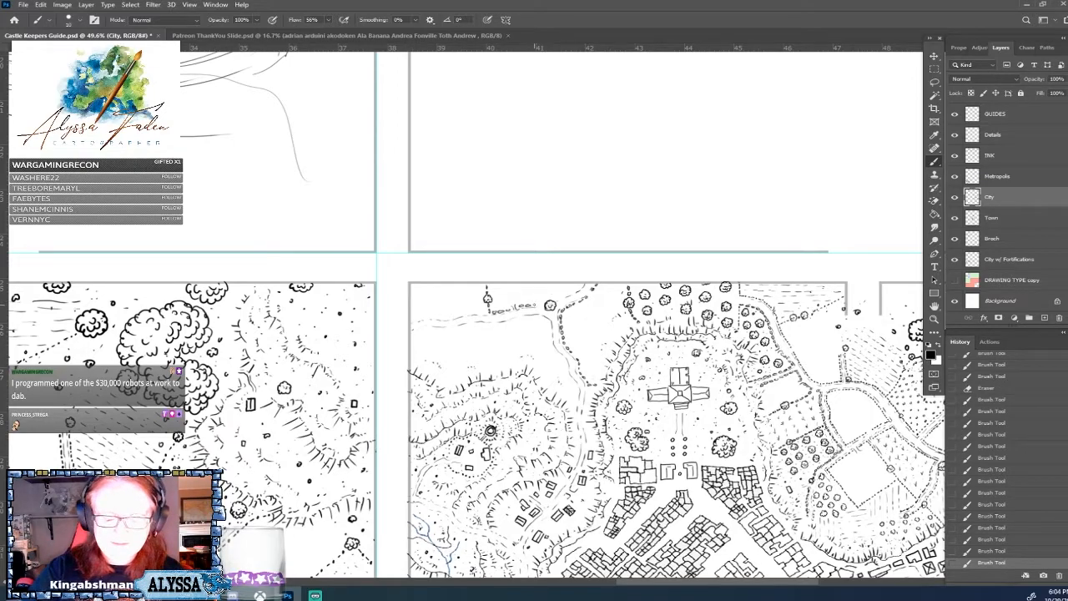
left_click(491, 430)
left_click(491, 430)
left_click(491, 430)
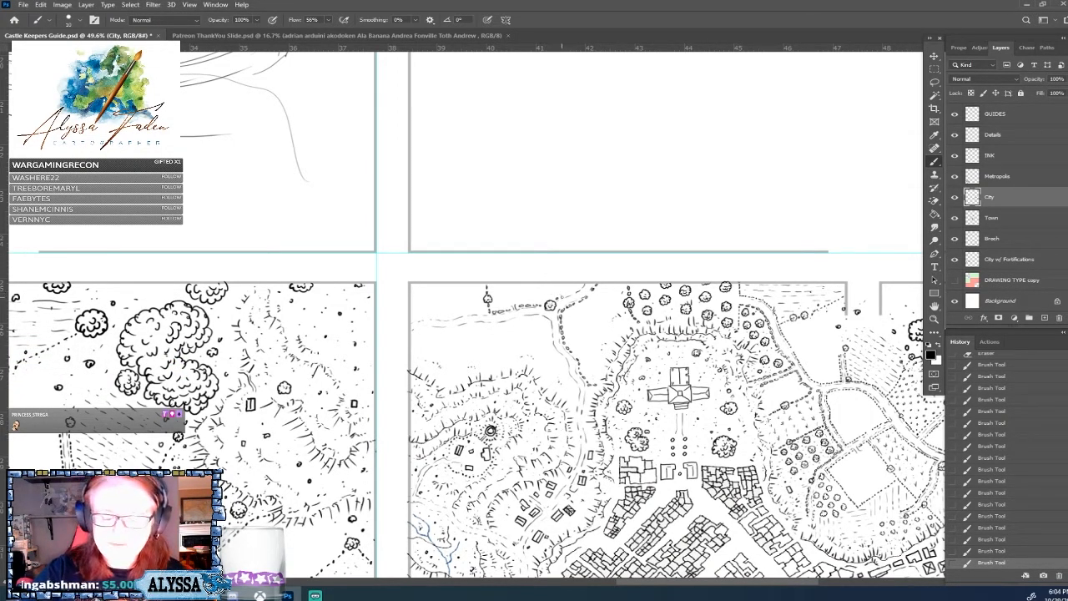
left_click(491, 430)
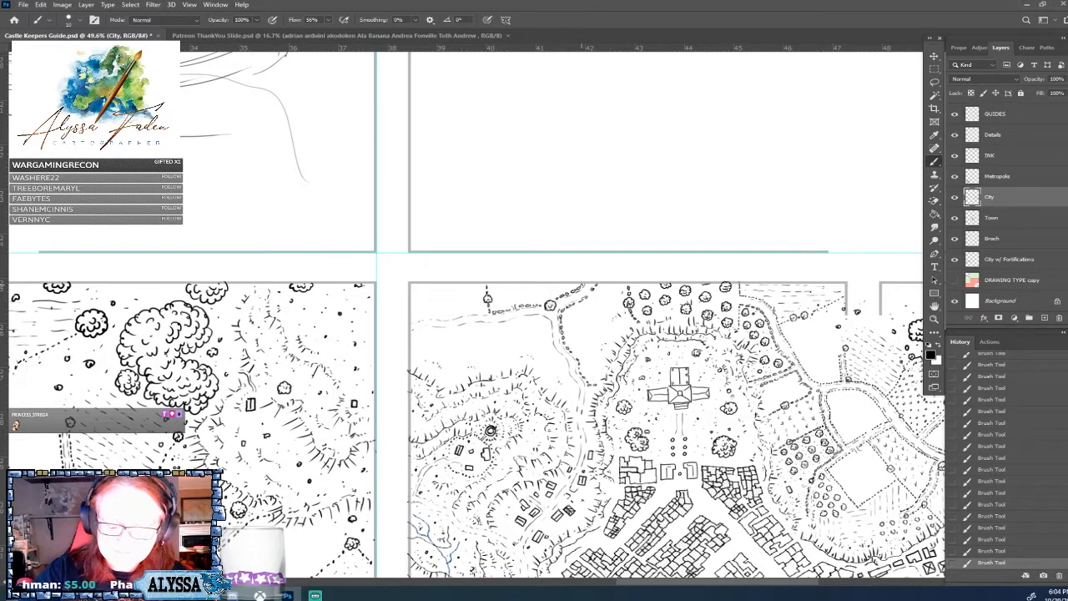
Draw a farm building at the northern edge by the small tree, and continue the dotted boundary along the northwestern road's eastern side.
left_click_drag(491, 430, 549, 433)
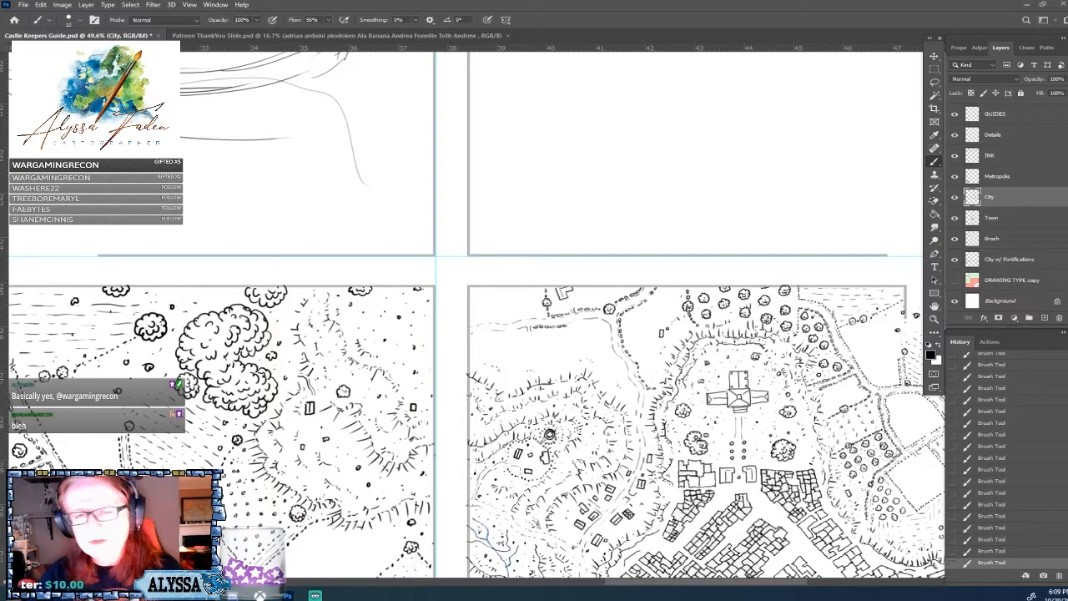
left_click_drag(551, 318, 544, 310)
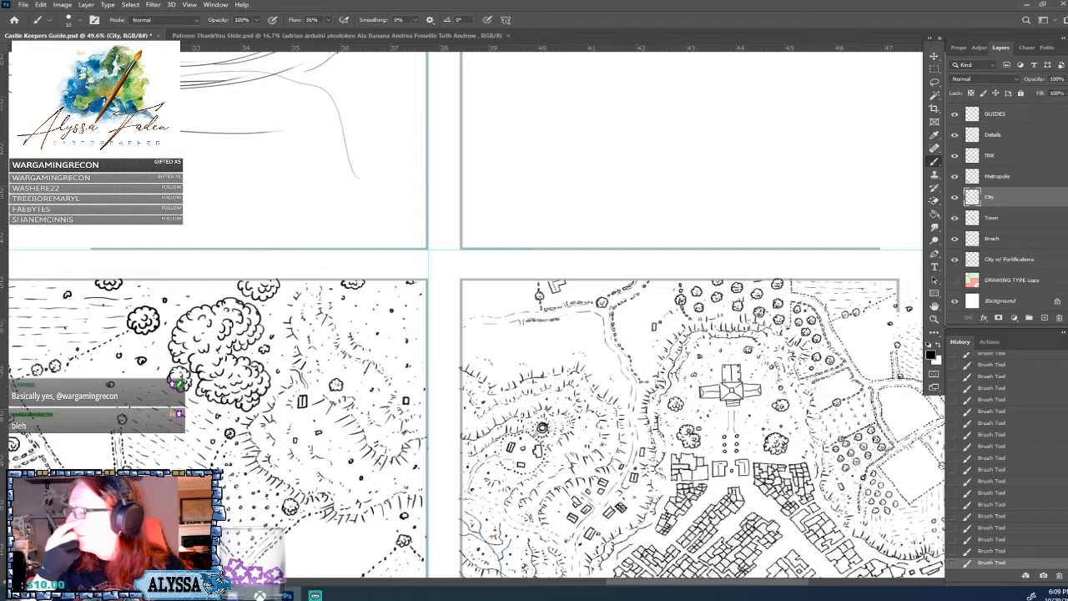
left_click_drag(543, 427, 528, 419)
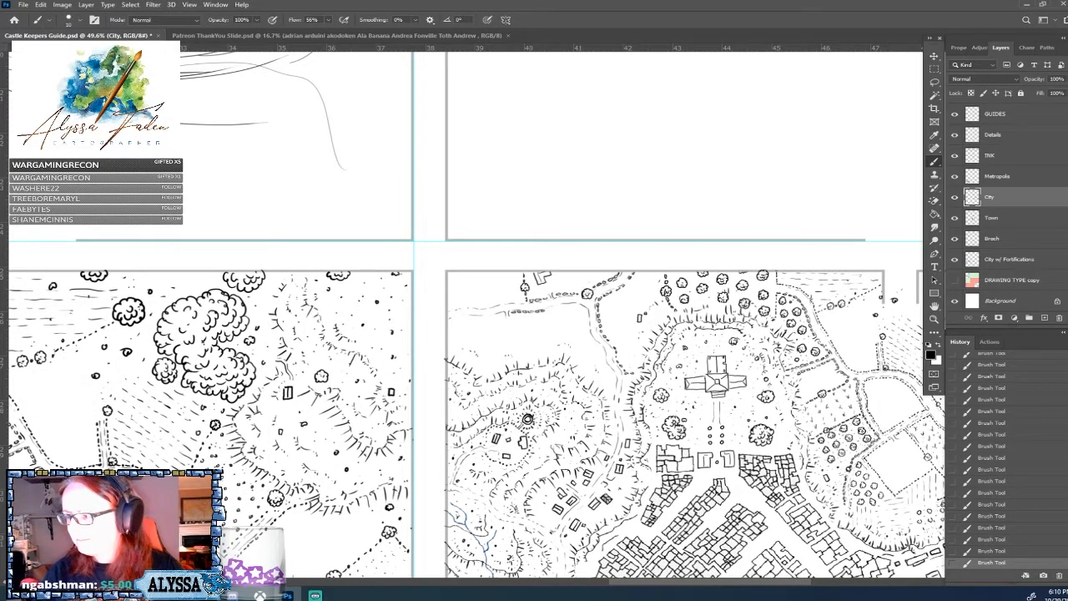
Draw an L-shaped building and a small rectangular one beside it, just south of the northwestern road's western branch.
scroll(659, 374, "up", 1)
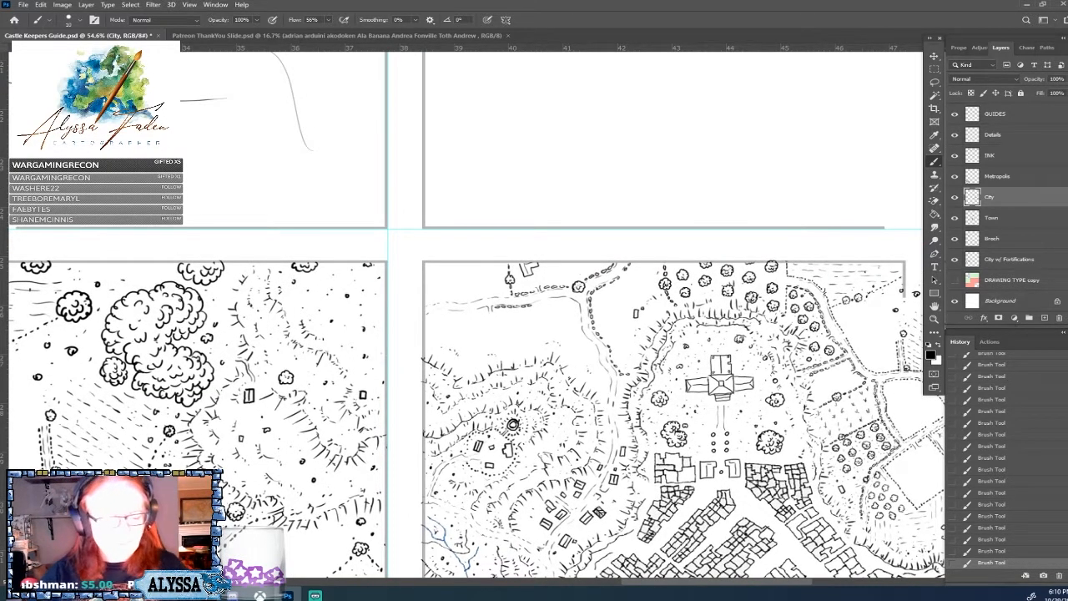
scroll(636, 331, "down", 2)
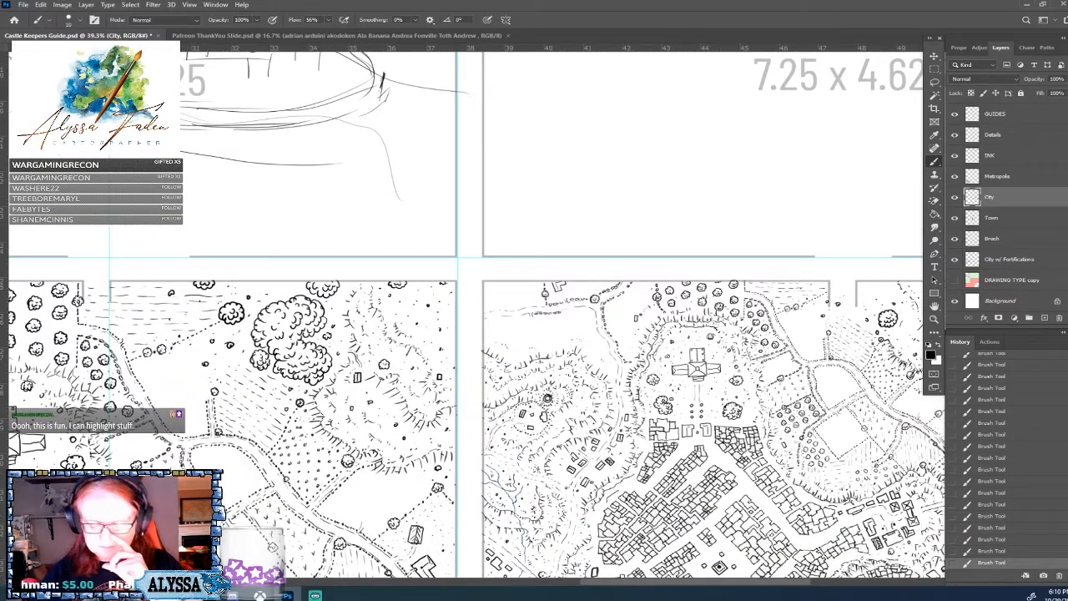
scroll(680, 384, "up", 1)
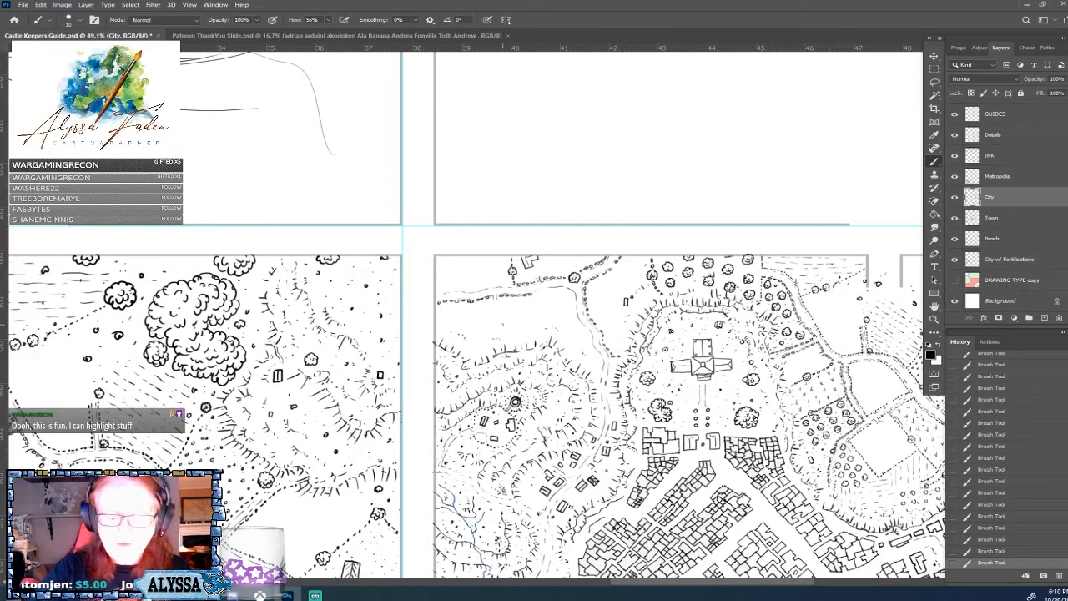
left_click_drag(505, 315, 517, 320)
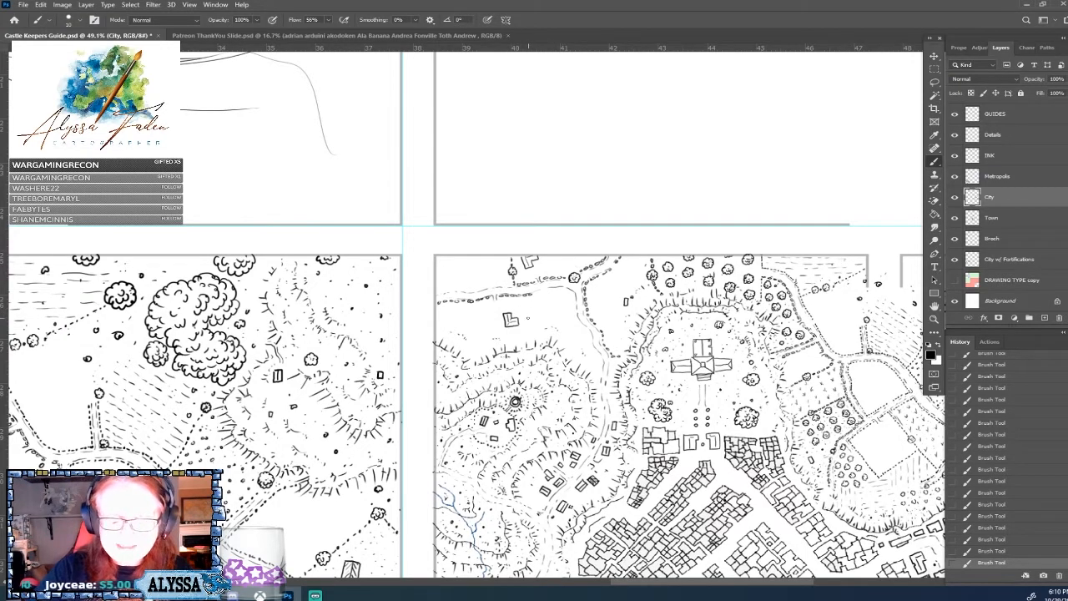
left_click_drag(527, 317, 536, 318)
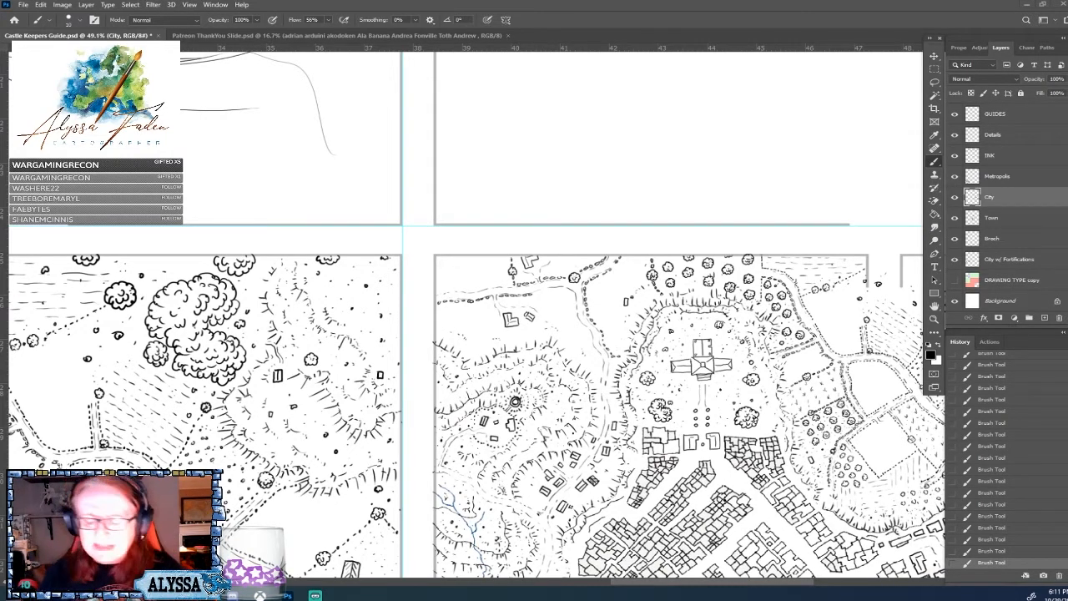
Extend the dotted boundary along the western branch to the map's edge with a small tree, and fill the northwestern corner field with dashed furrows.
scroll(534, 296, "up", 1)
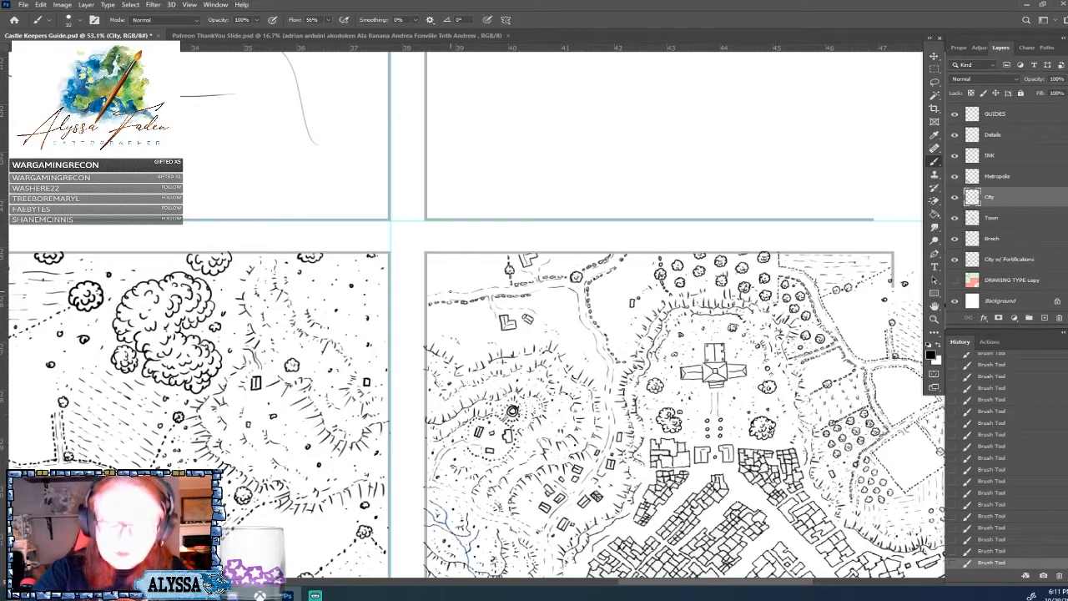
left_click_drag(440, 290, 445, 288)
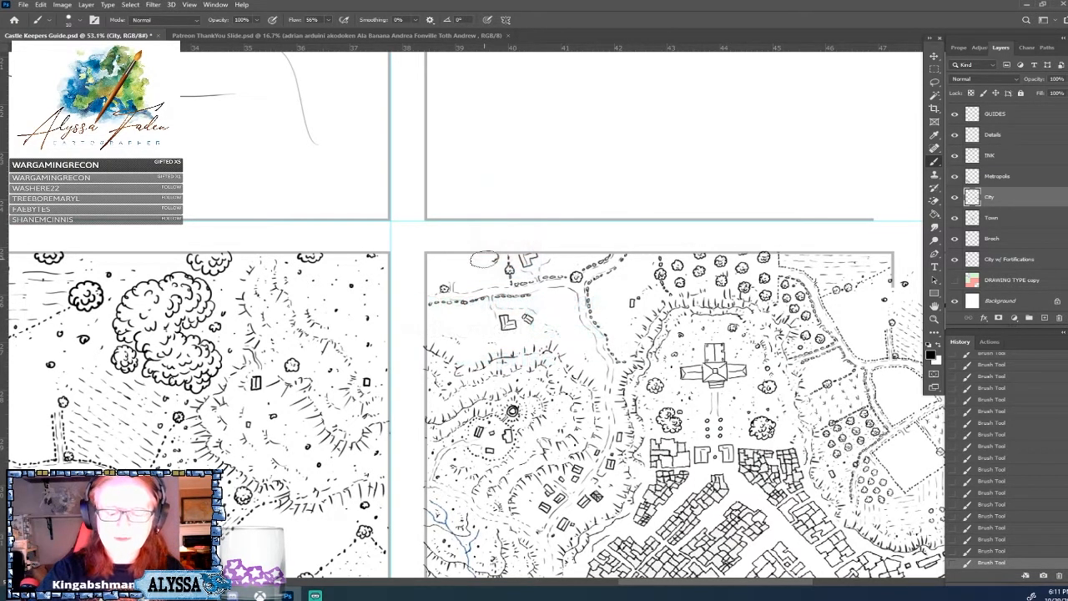
left_click_drag(474, 261, 493, 256)
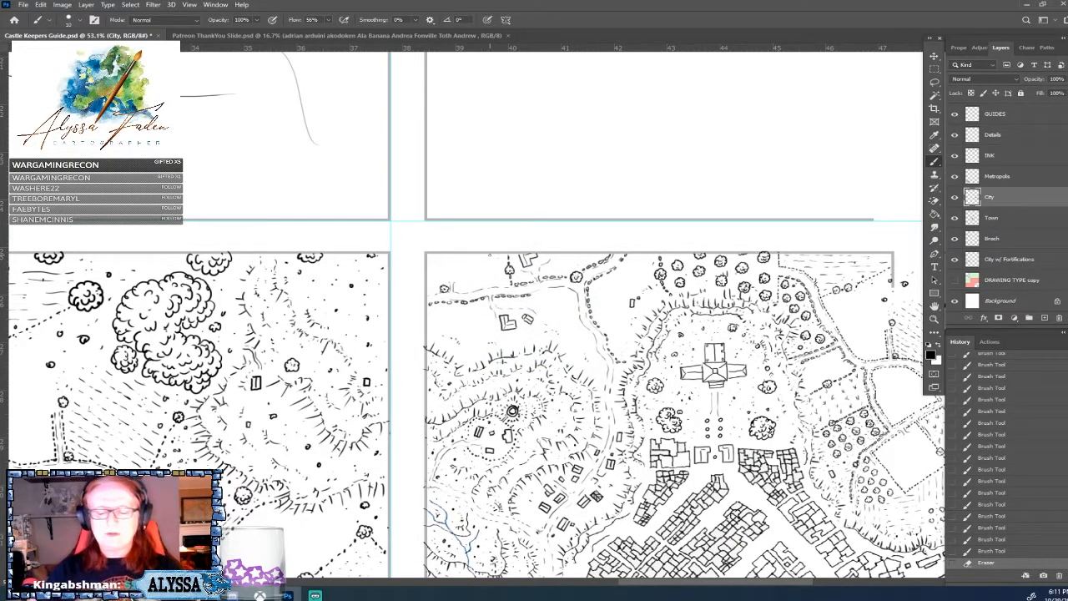
left_click_drag(433, 285, 436, 285)
left_click_drag(439, 279, 439, 267)
mouse_move(433, 262)
left_mouse_down()
mouse_move(461, 275)
mouse_move(554, 270)
left_mouse_up()
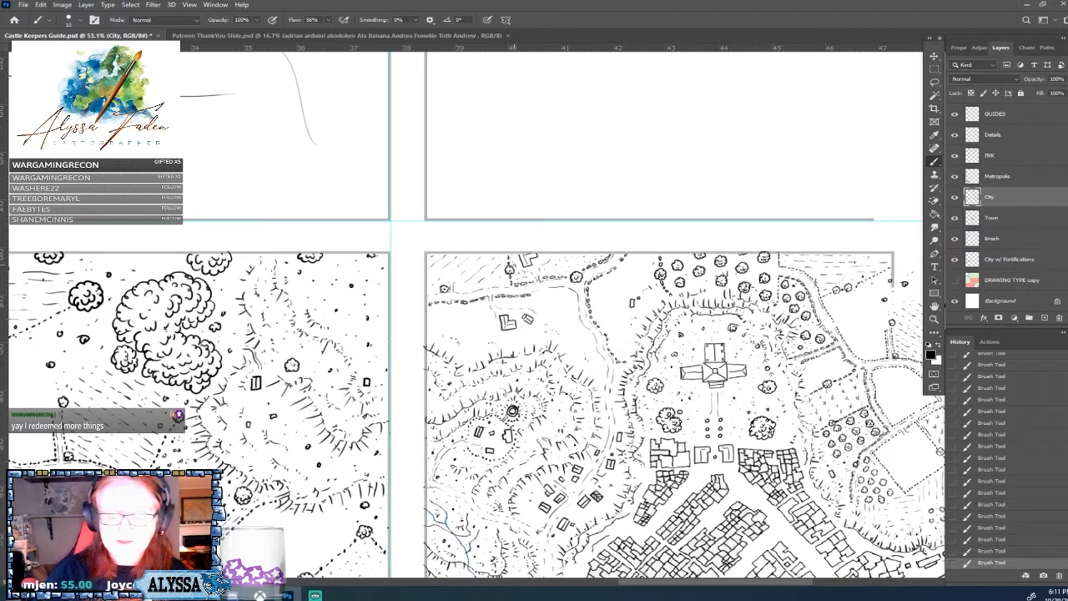
Examine the whole City map for ground that is still blank, comparing it with the neighbouring Town map.
left_click_drag(515, 411, 486, 379)
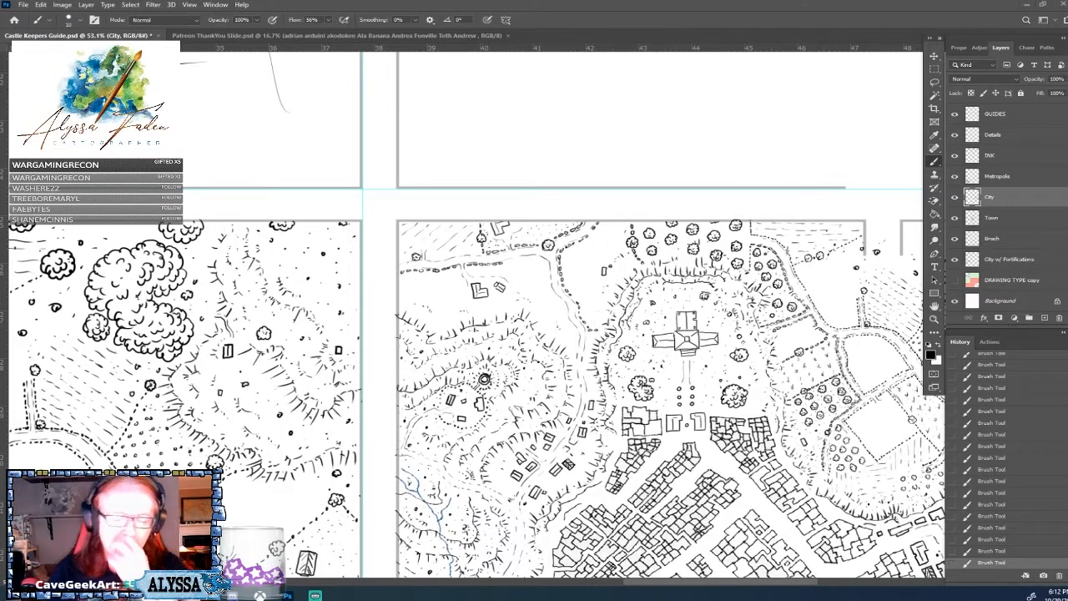
scroll(569, 369, "up", 1)
scroll(455, 347, "down", 3)
scroll(468, 334, "down", 5)
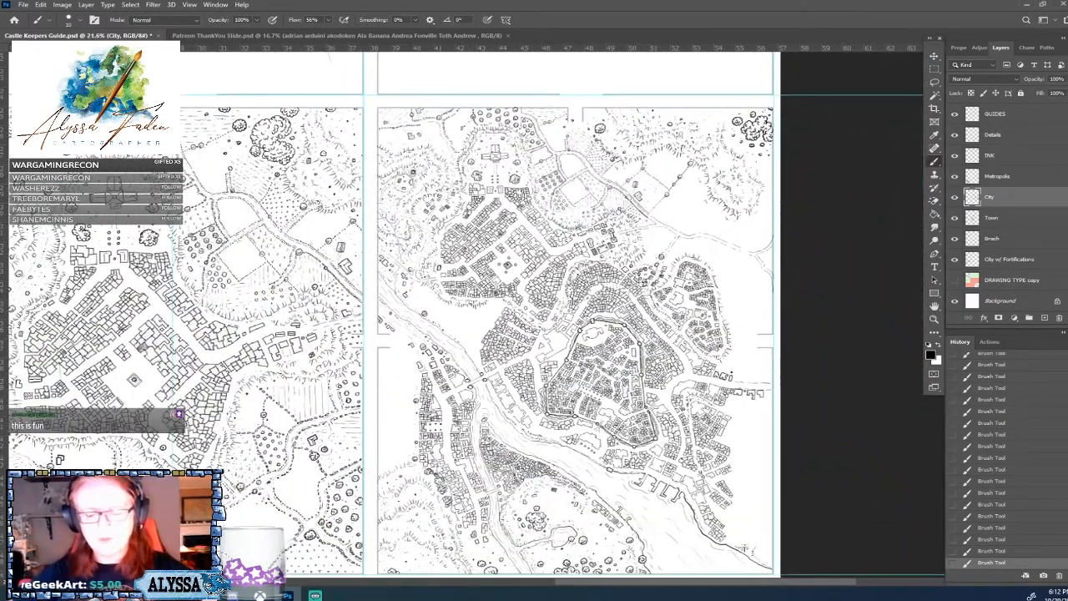
scroll(458, 217, "up", 1)
left_click_drag(458, 217, 494, 317)
scroll(514, 334, "up", 2)
scroll(534, 318, "up", 1)
scroll(500, 317, "down", 1)
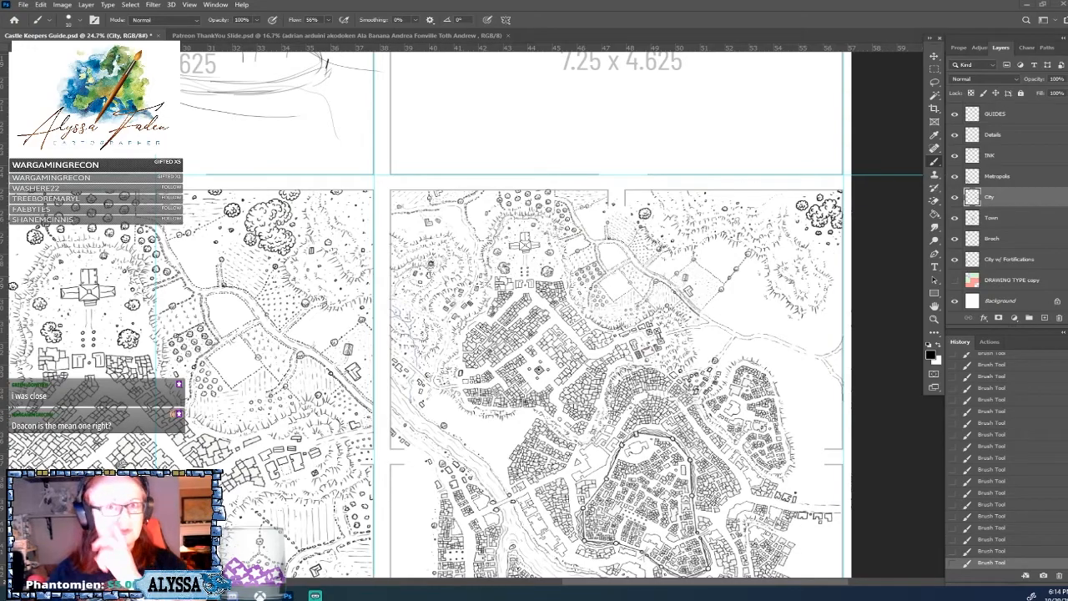
Erase stray marks and draw small buildings at the northwestern tip of the dense block north of the river bridge.
scroll(567, 315, "up", 3)
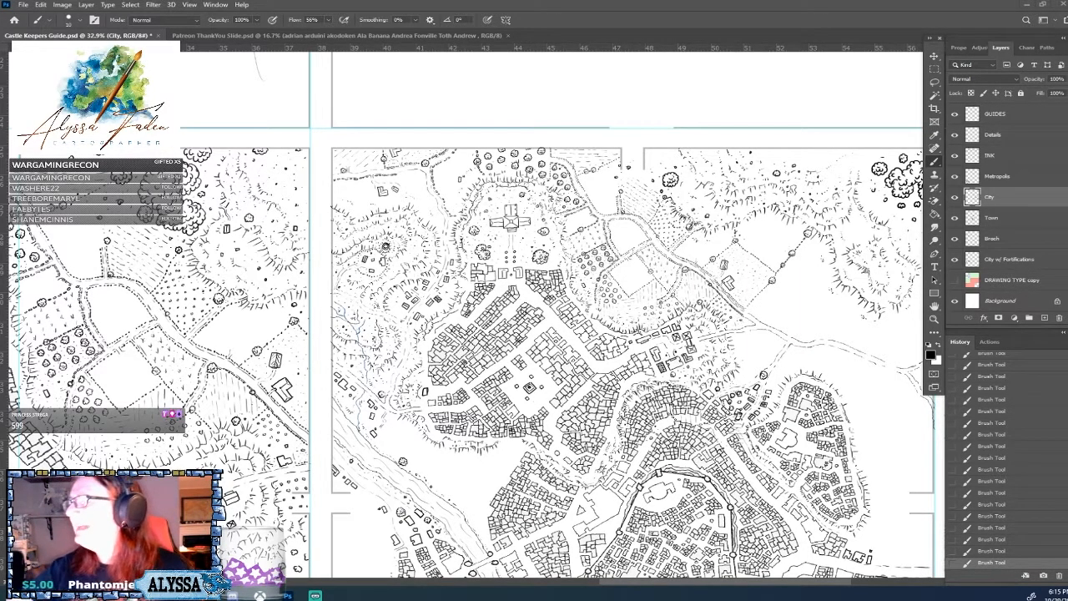
left_click_drag(501, 375, 547, 273)
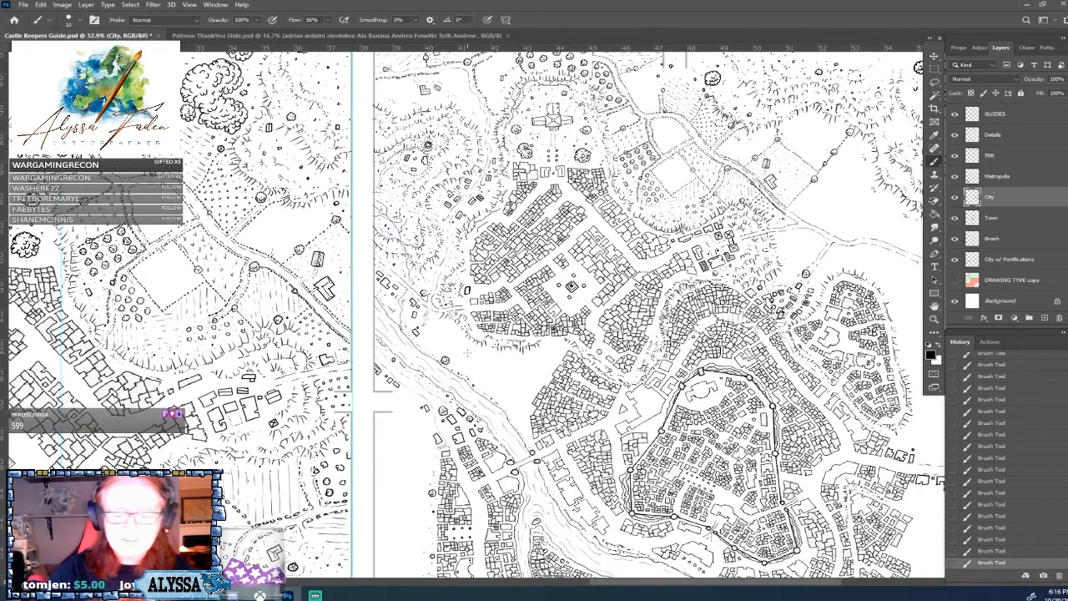
scroll(526, 370, "up", 2)
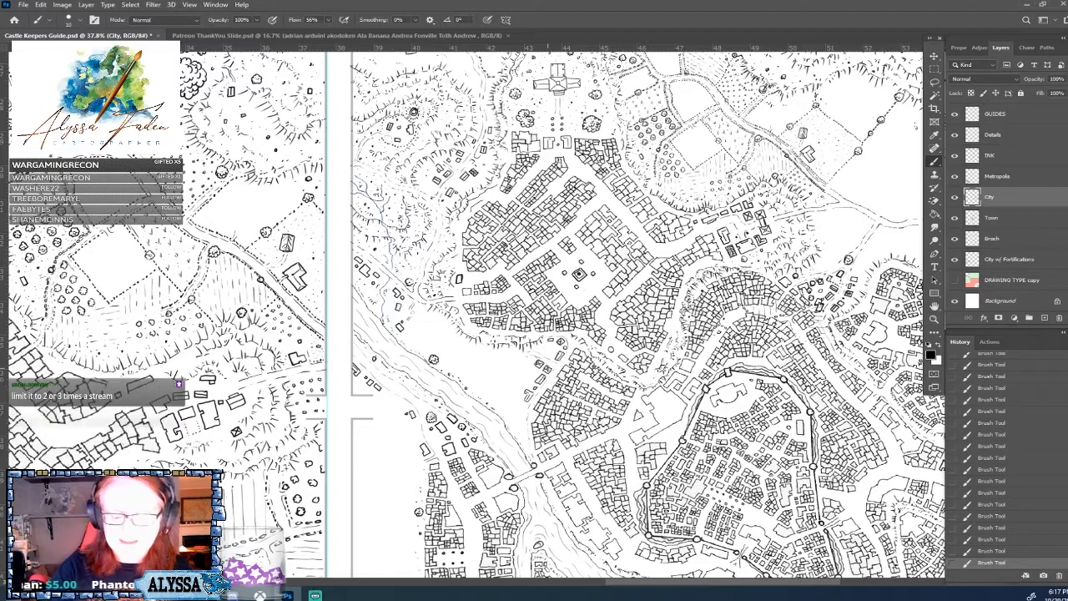
left_click_drag(560, 368, 551, 370)
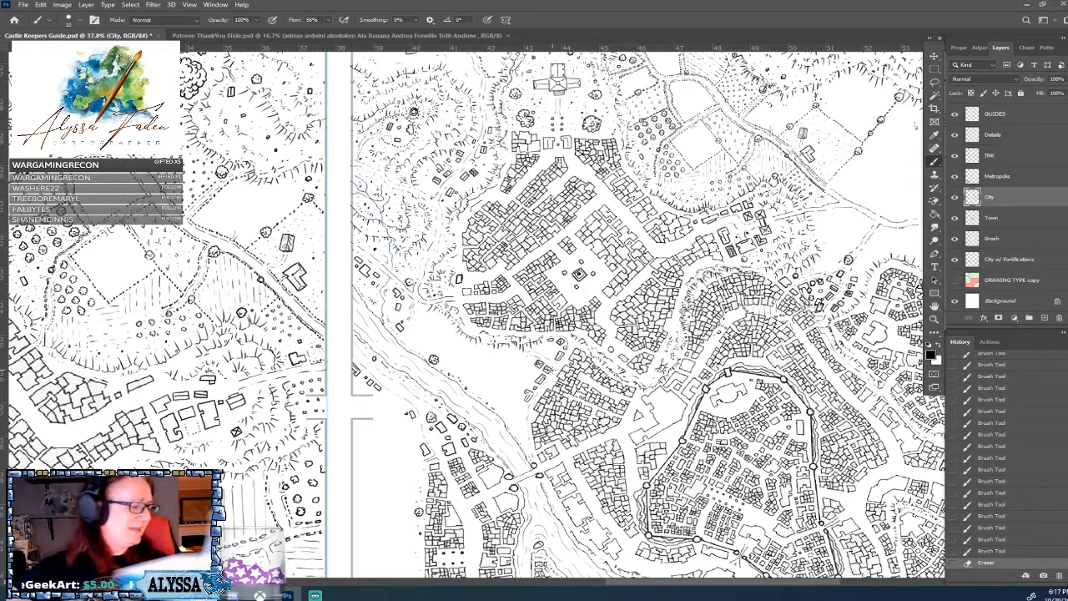
scroll(457, 441, "up", 3)
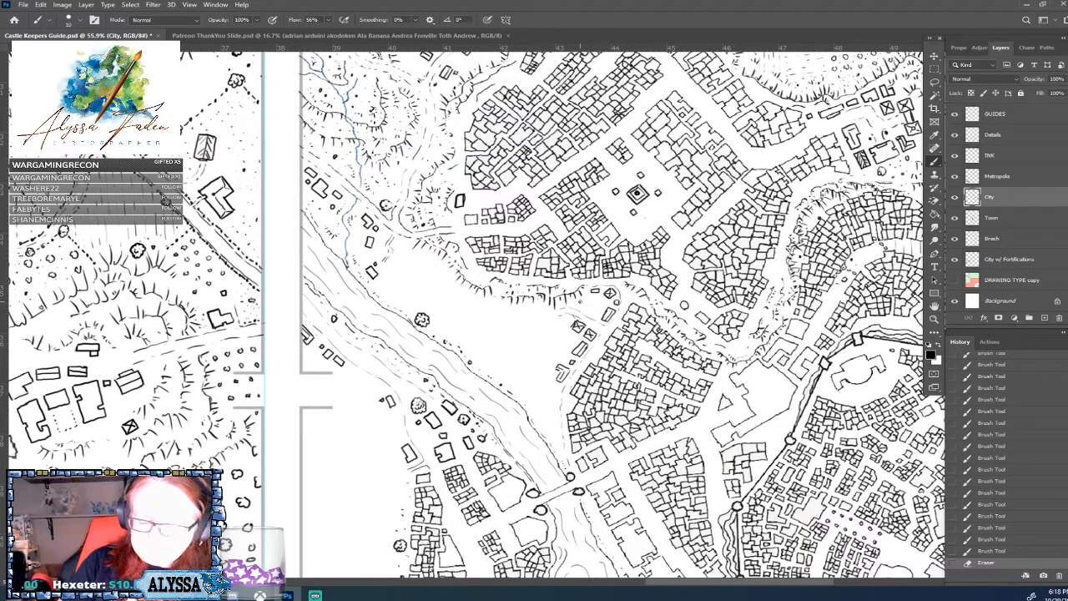
left_click_drag(581, 301, 580, 308)
left_click_drag(587, 302, 593, 304)
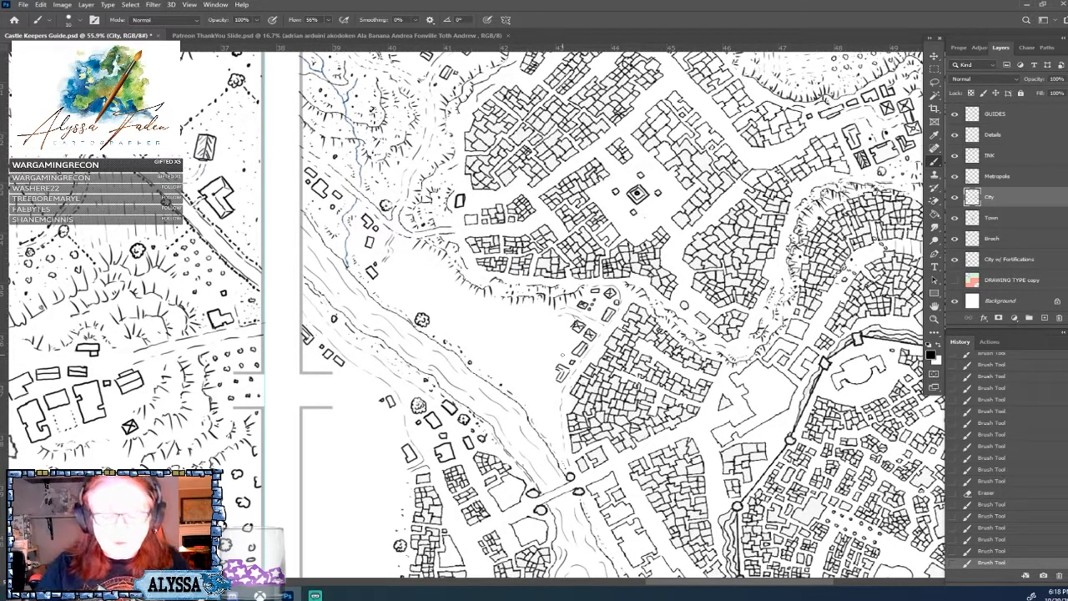
Draw a dashed road curving below the cliff from the northern district's western entrance to the small buildings north of the bridge.
mouse_move(563, 355)
left_mouse_down()
mouse_move(517, 248)
mouse_move(504, 261)
mouse_move(515, 320)
mouse_move(563, 345)
left_mouse_up()
mouse_move(510, 243)
left_mouse_down()
mouse_move(523, 323)
mouse_move(576, 347)
left_mouse_up()
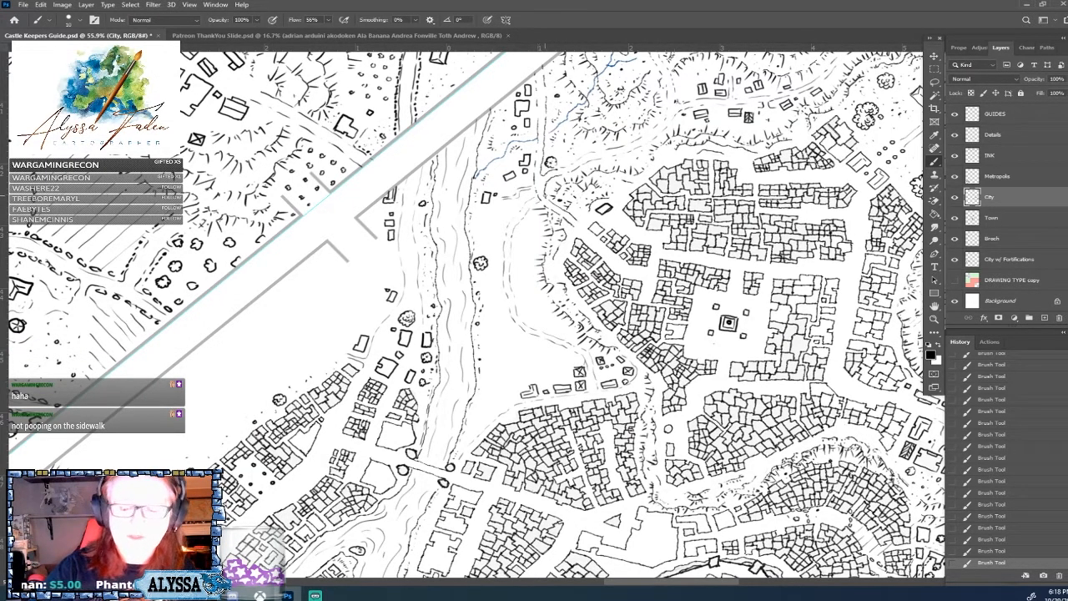
left_click_drag(533, 200, 537, 200)
scroll(537, 200, "down", 3)
left_click_drag(699, 348, 639, 253)
scroll(718, 451, "up", 3)
left_click_drag(610, 179, 619, 218)
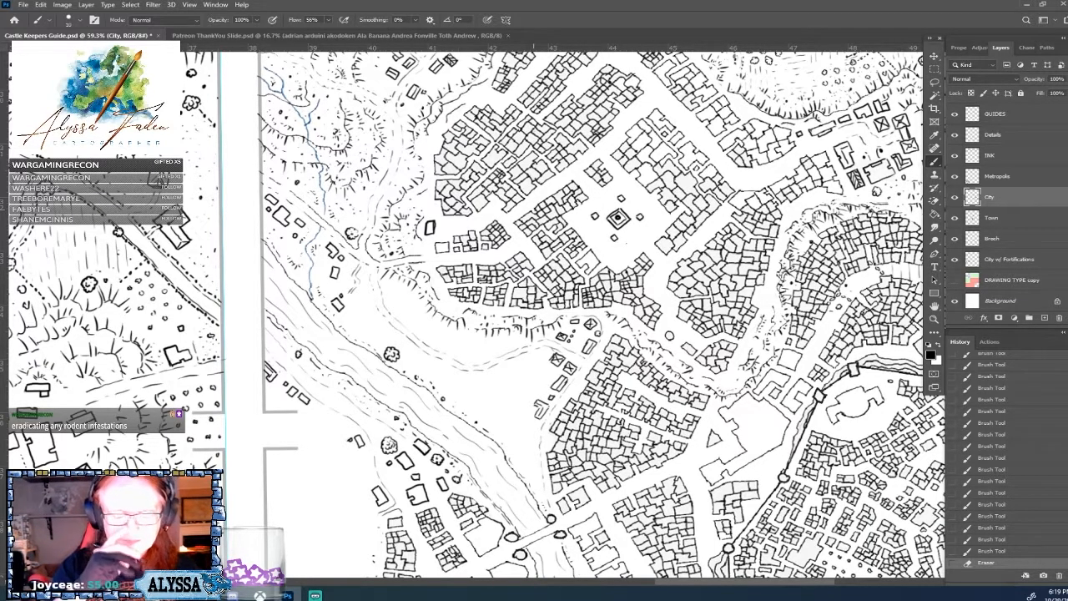
Scatter small ground marks along the strip between the new curved road and the cliff hachures.
left_click(411, 325)
left_click(412, 325)
left_click(414, 323)
left_click(418, 324)
left_click(425, 327)
left_click(434, 332)
left_click(442, 337)
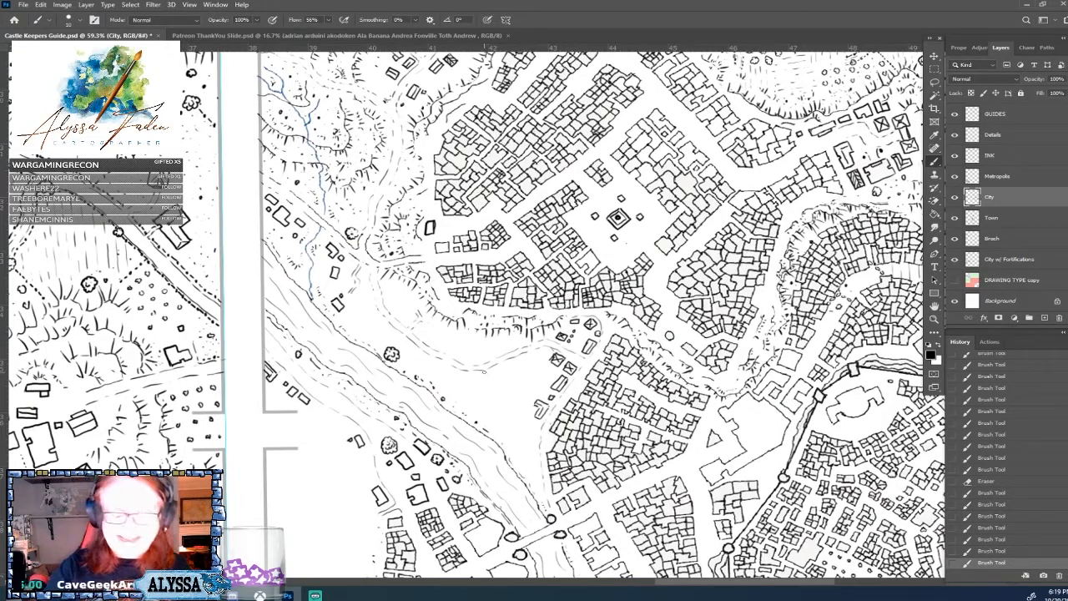
Draw a short side path running south from the curved road's lowest bend towards the riverbank.
left_click(487, 382)
left_click(490, 395)
left_click(489, 408)
left_click(493, 406)
left_click_drag(489, 374, 494, 408)
left_click(496, 410)
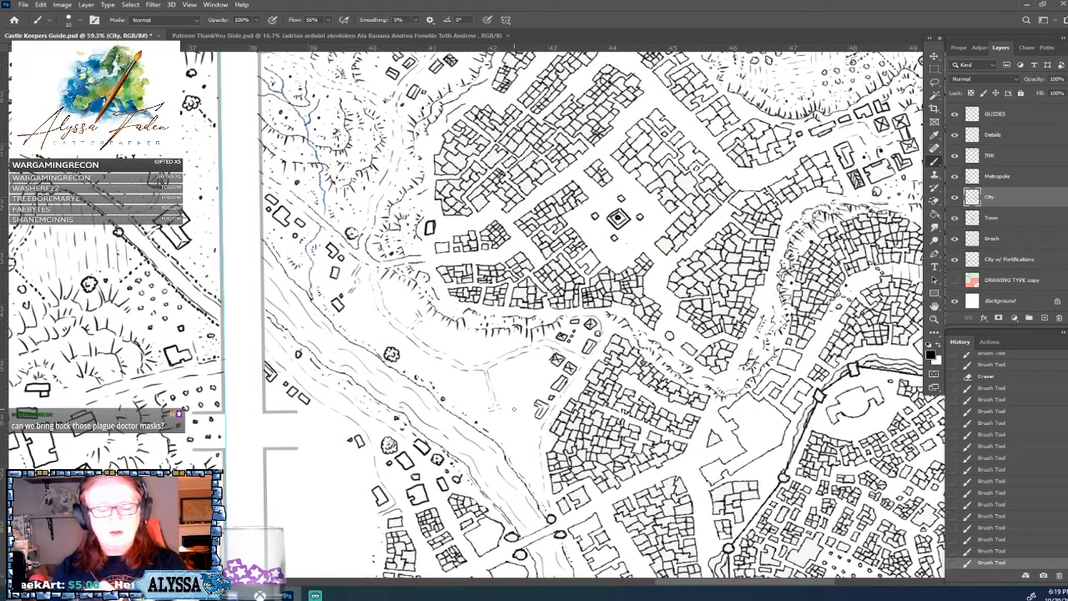
Extend the road edges eastward between the building blocks towards the northern plaza, and erase stray marks at the plaza's southern edge.
mouse_move(424, 261)
left_mouse_down()
mouse_move(431, 272)
mouse_move(437, 257)
mouse_move(472, 262)
left_mouse_up()
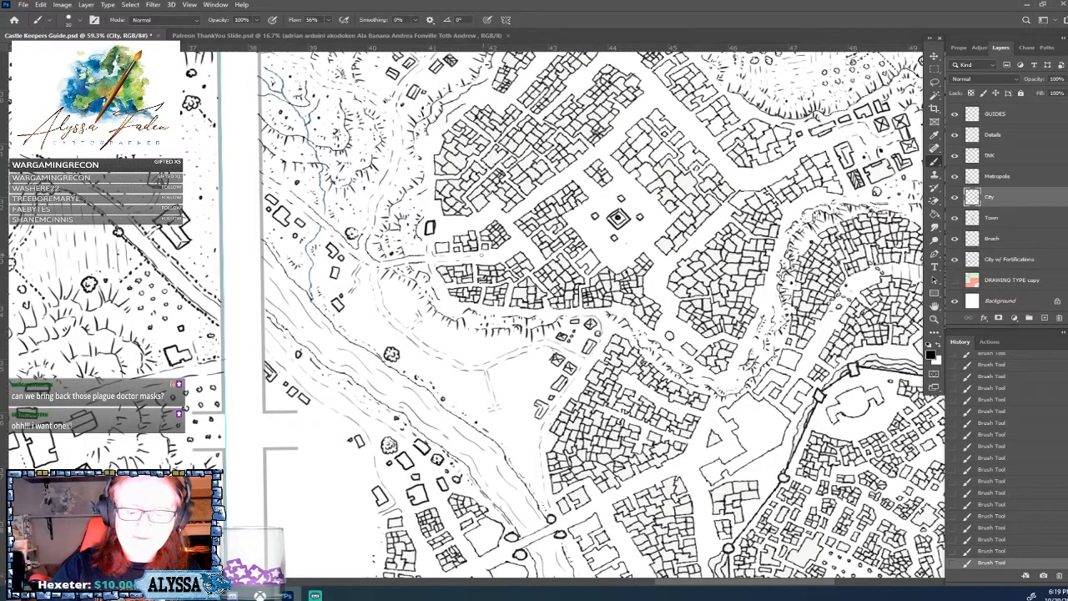
mouse_move(473, 258)
left_mouse_down()
mouse_move(501, 255)
mouse_move(519, 228)
left_mouse_up()
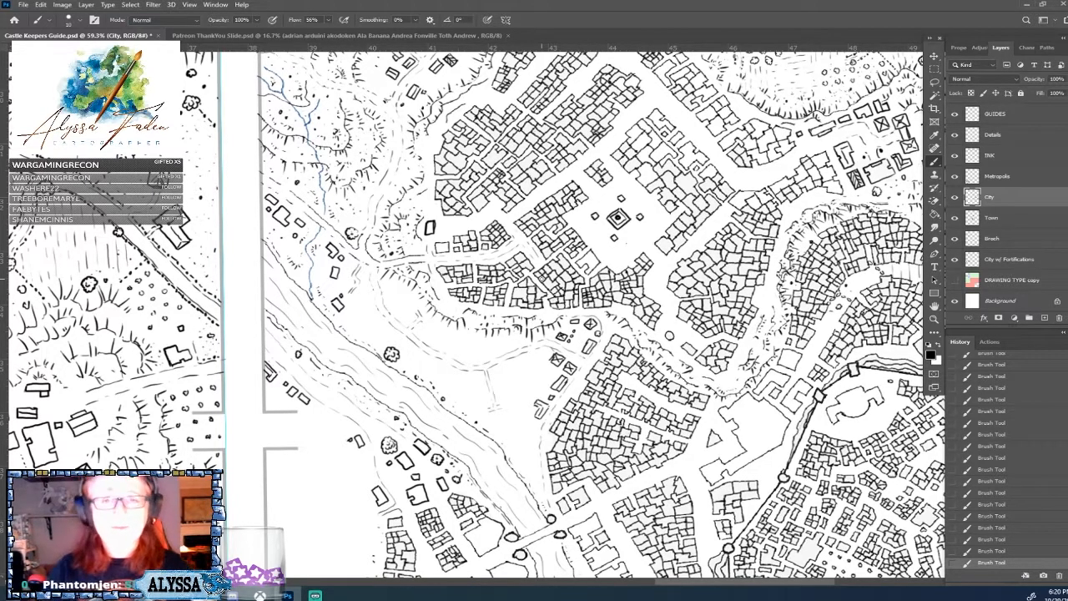
left_click_drag(621, 272, 631, 253)
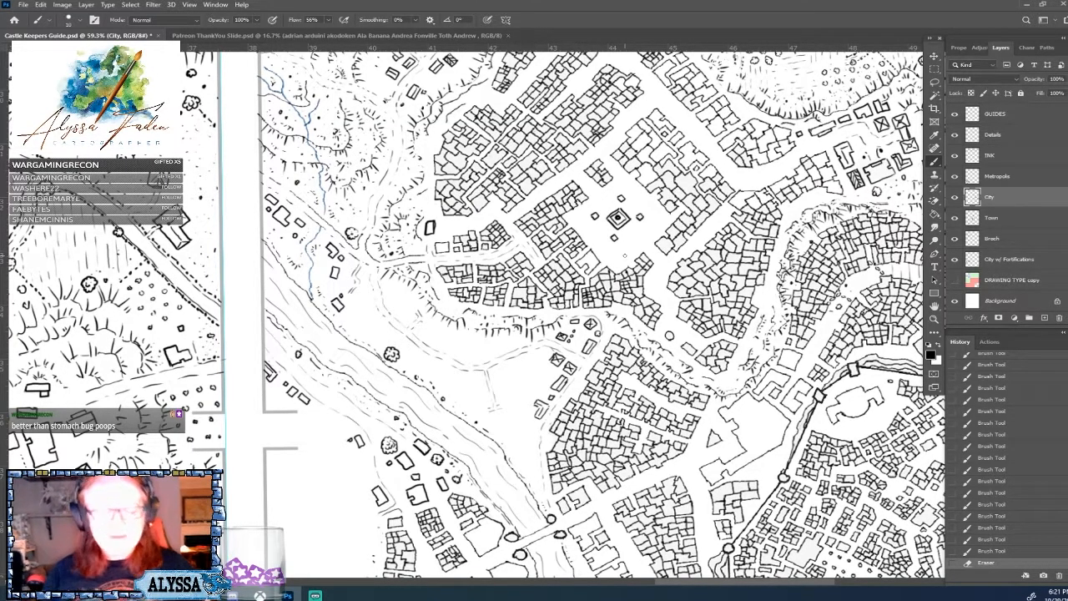
Draw a dotted boundary along the curved road below the cliff, from its northwestern start down towards the lowest bend.
left_click(382, 286)
left_click(383, 289)
left_click(384, 295)
left_click(385, 303)
left_click(385, 311)
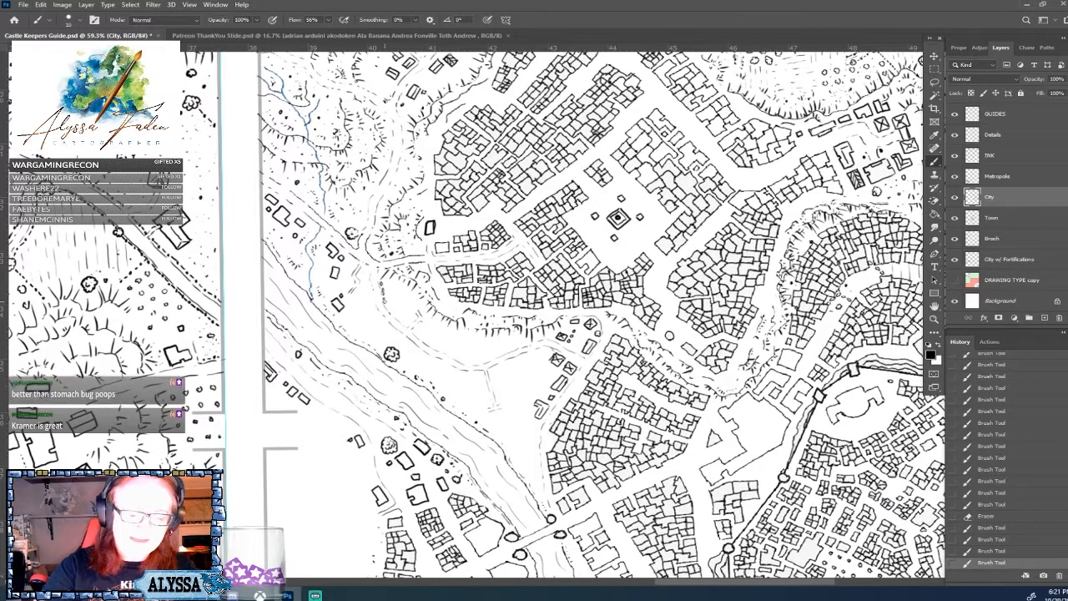
left_click(388, 316)
left_click(392, 322)
left_click(396, 324)
left_click(400, 325)
left_click(404, 323)
left_click(408, 325)
left_click(409, 325)
left_click(413, 329)
left_click(418, 331)
left_click(415, 332)
left_click(416, 335)
left_click(419, 337)
left_click(421, 340)
left_click(424, 341)
left_click(428, 344)
left_click(431, 343)
left_click(435, 348)
left_click(447, 353)
left_click(450, 353)
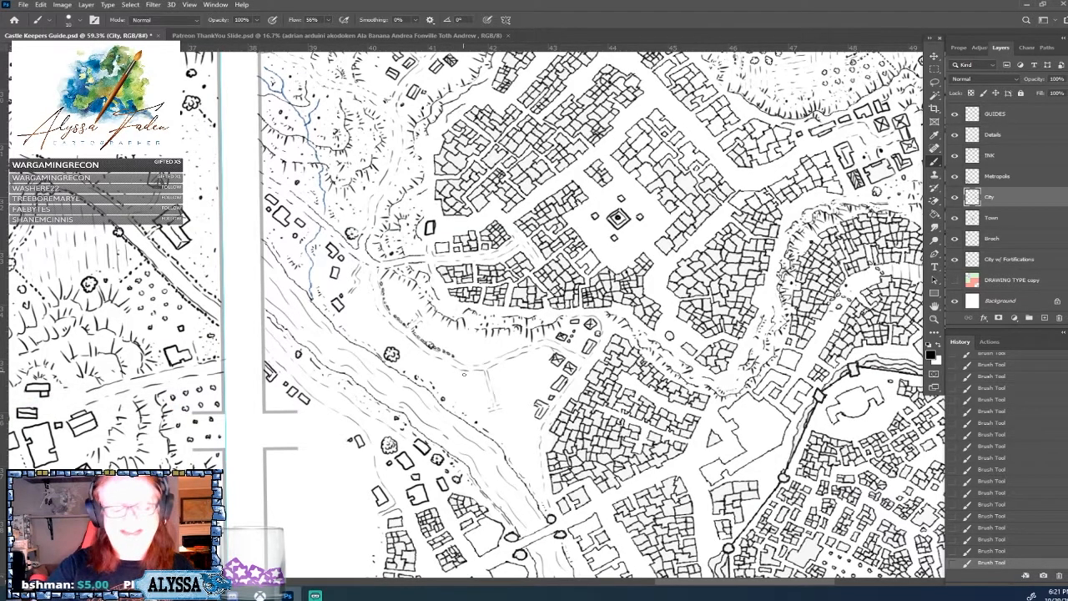
Continue the dotted boundary around the road's lowest bend to the east, and fill the field south of it with parallel furrows.
scroll(466, 382, "left", 3)
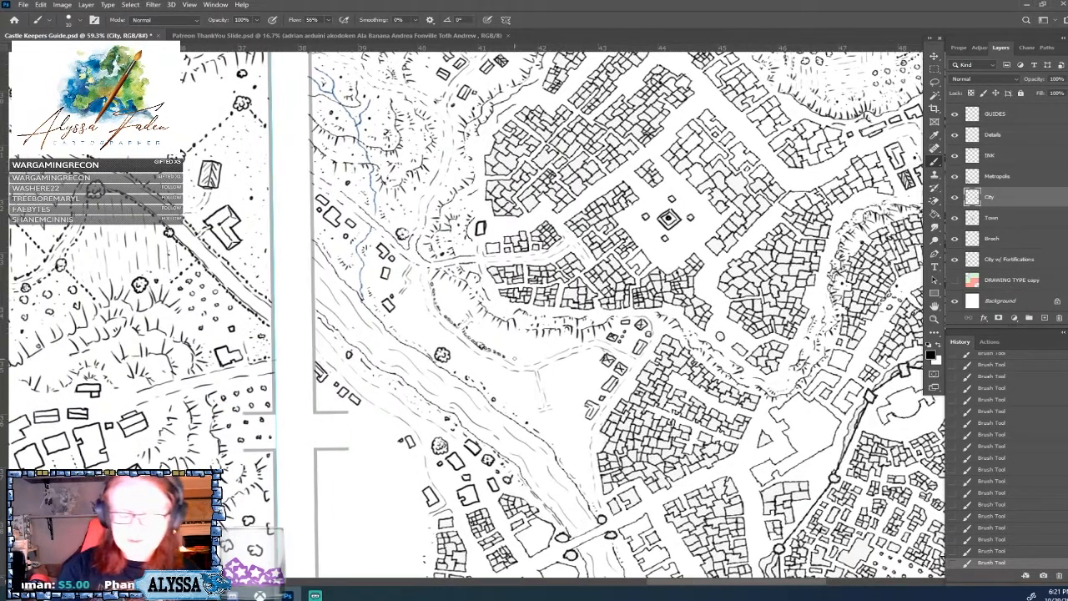
left_click(510, 360)
left_click(513, 361)
left_click(531, 364)
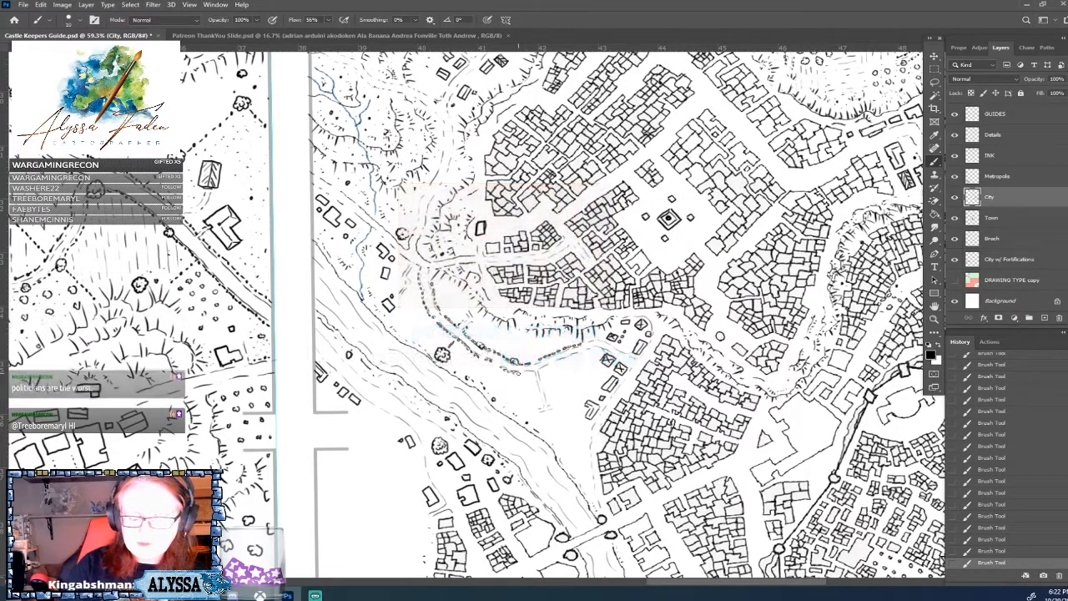
left_click_drag(522, 372, 573, 355)
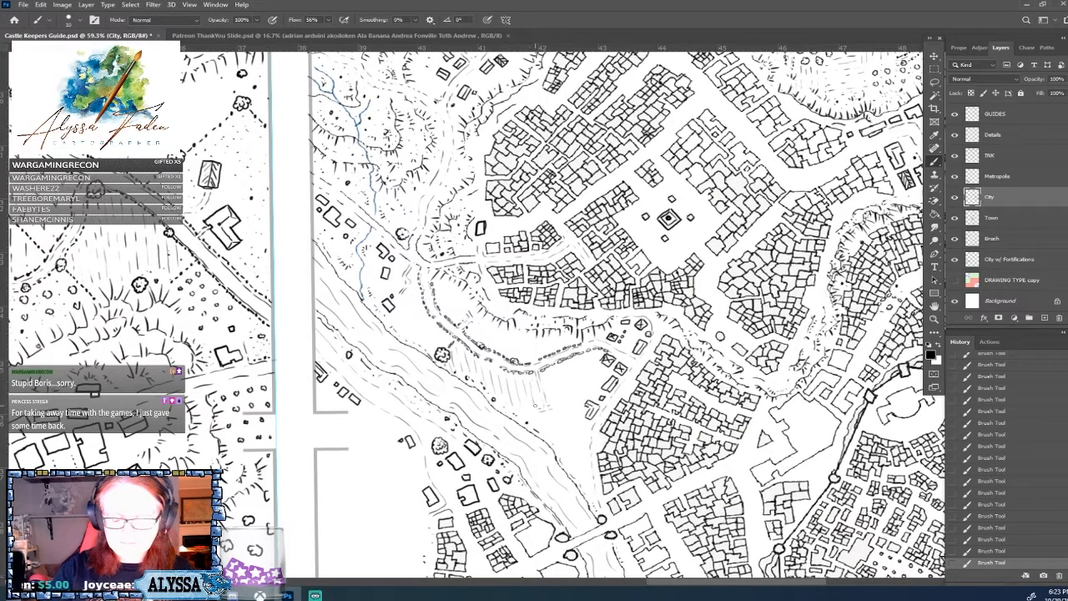
Fill the riverbank west of the curved road and the triangular plot north of the bridge with rows of small trees.
scroll(529, 378, "down", 1)
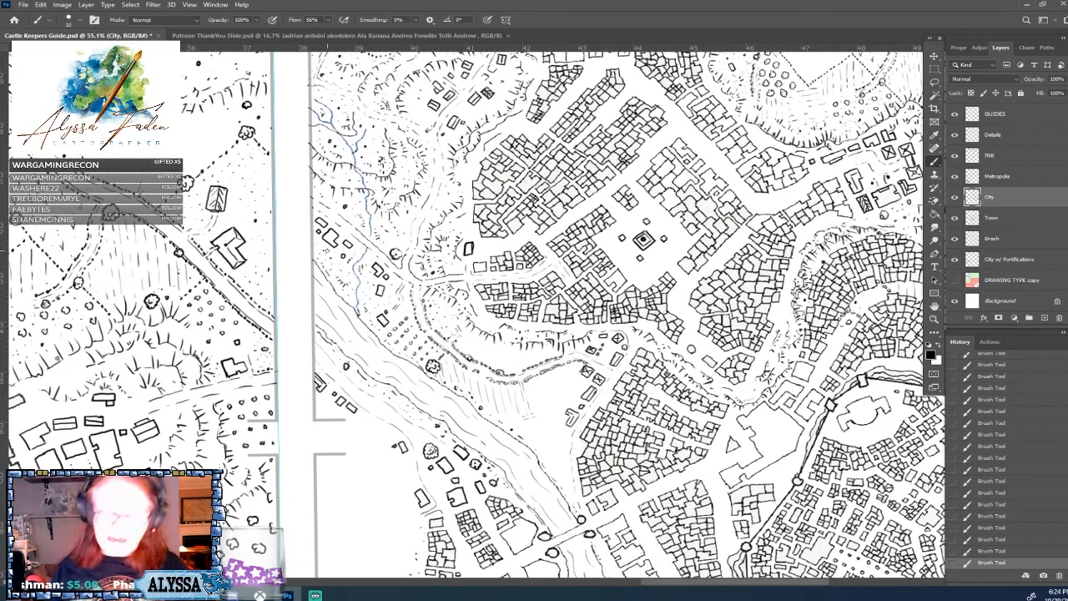
left_click_drag(327, 250, 273, 242)
scroll(309, 390, "down", 2)
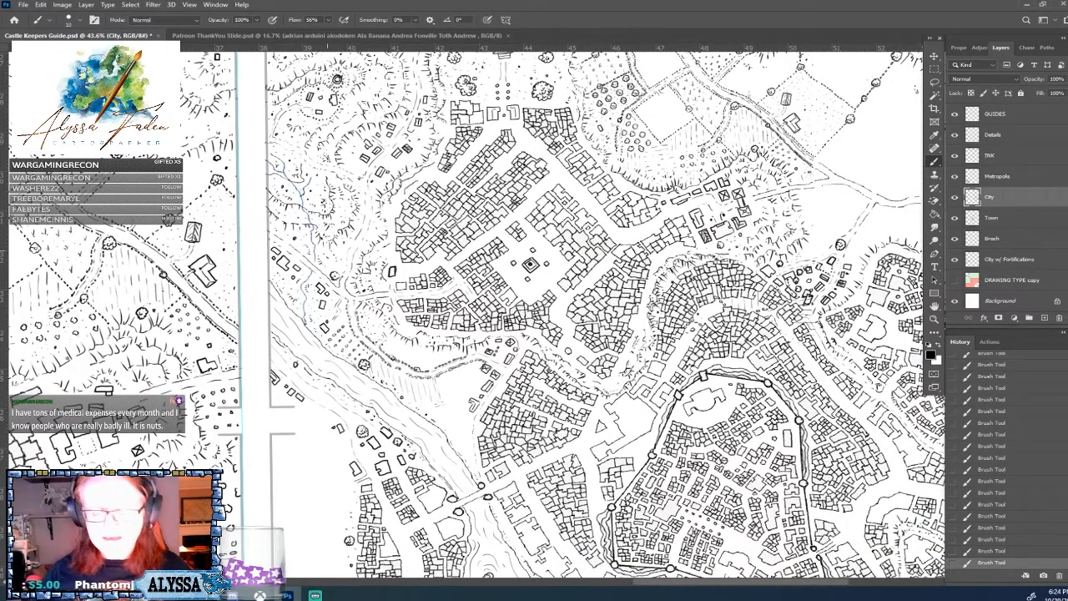
scroll(263, 499, "up", 1)
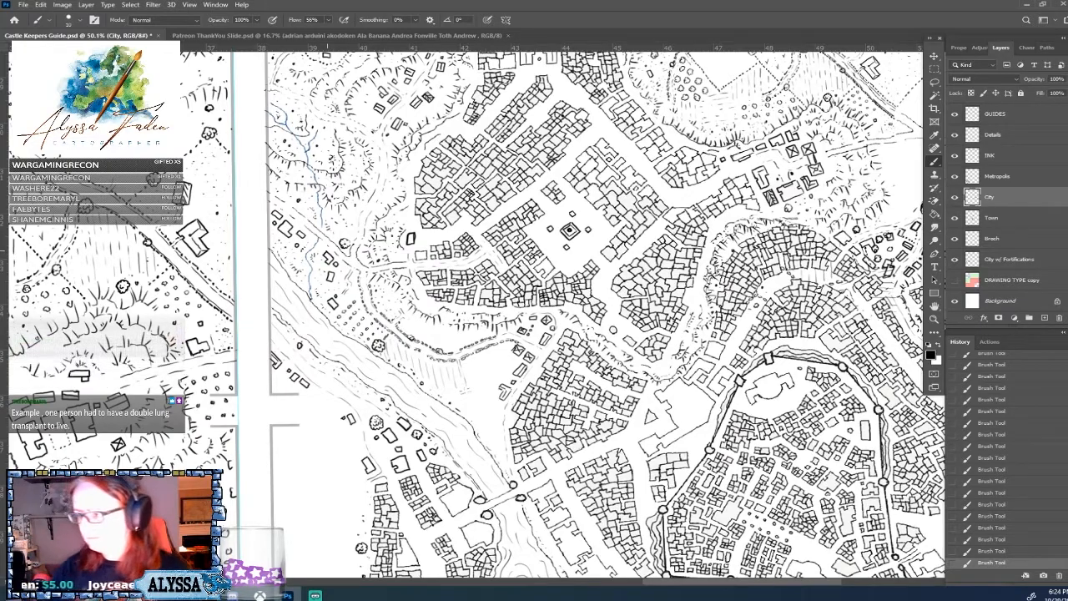
scroll(332, 538, "up", 1)
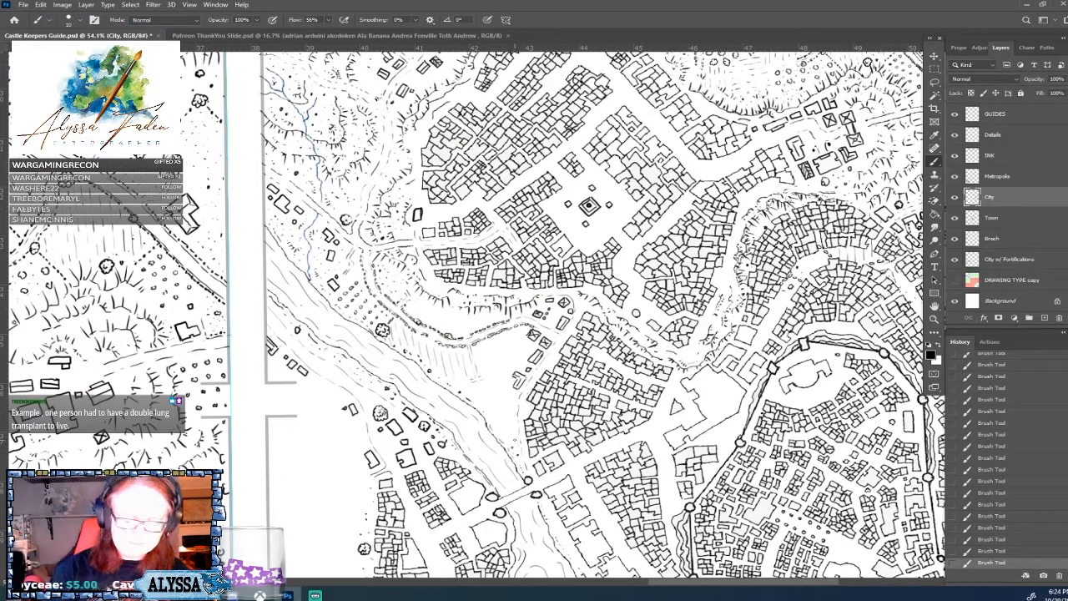
left_click(514, 441)
left_click(509, 438)
left_click(511, 430)
left_click(499, 429)
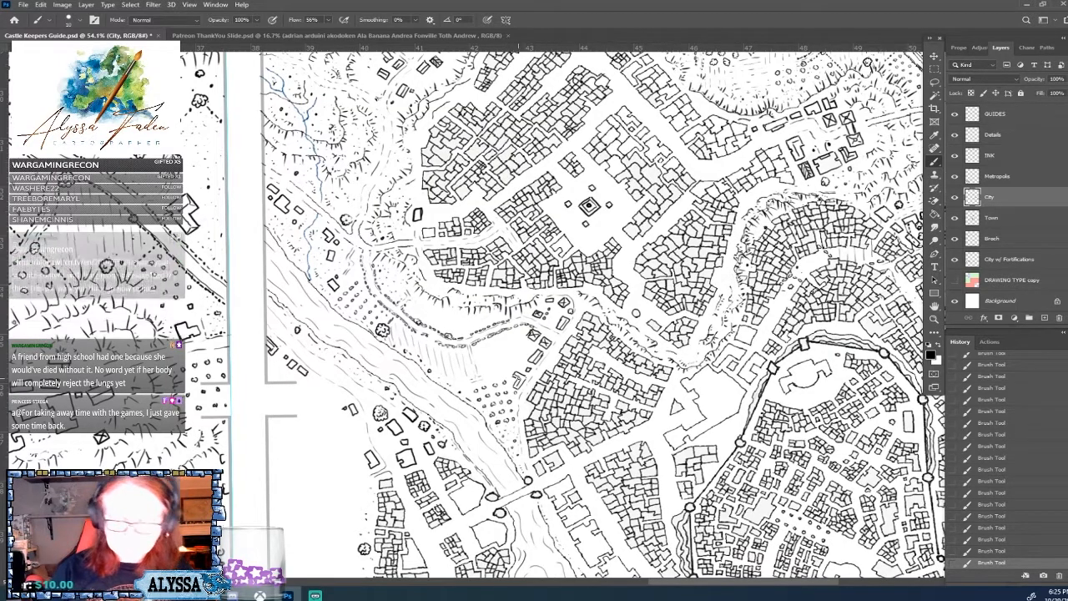
Draw small trees beside the two junctions of the northeastern road, north of the hilltop district.
scroll(518, 378, "down", 5)
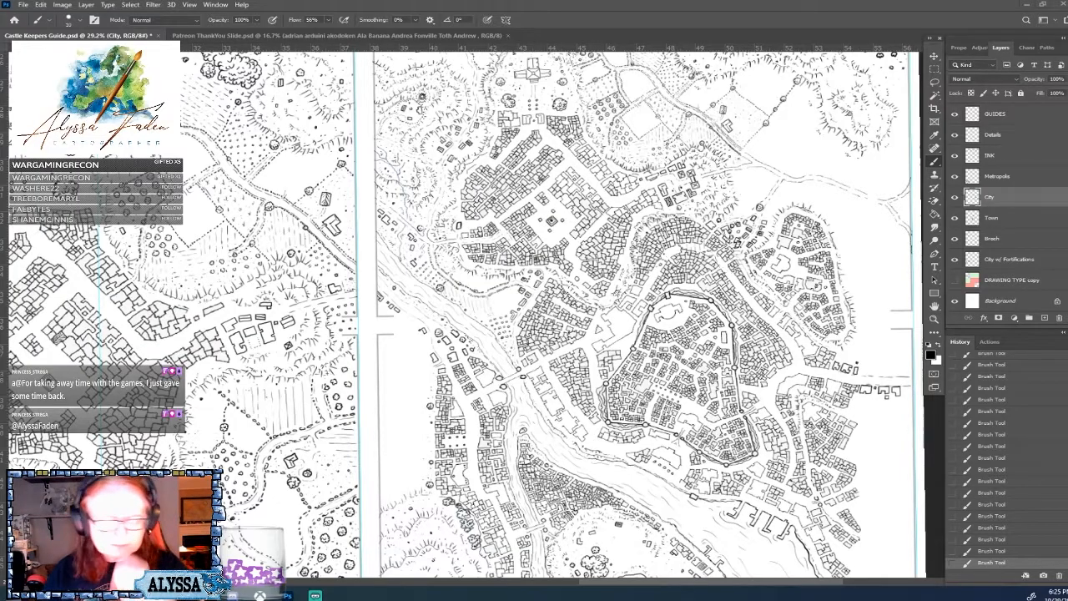
scroll(421, 534, "up", 2)
left_click_drag(567, 185, 448, 205)
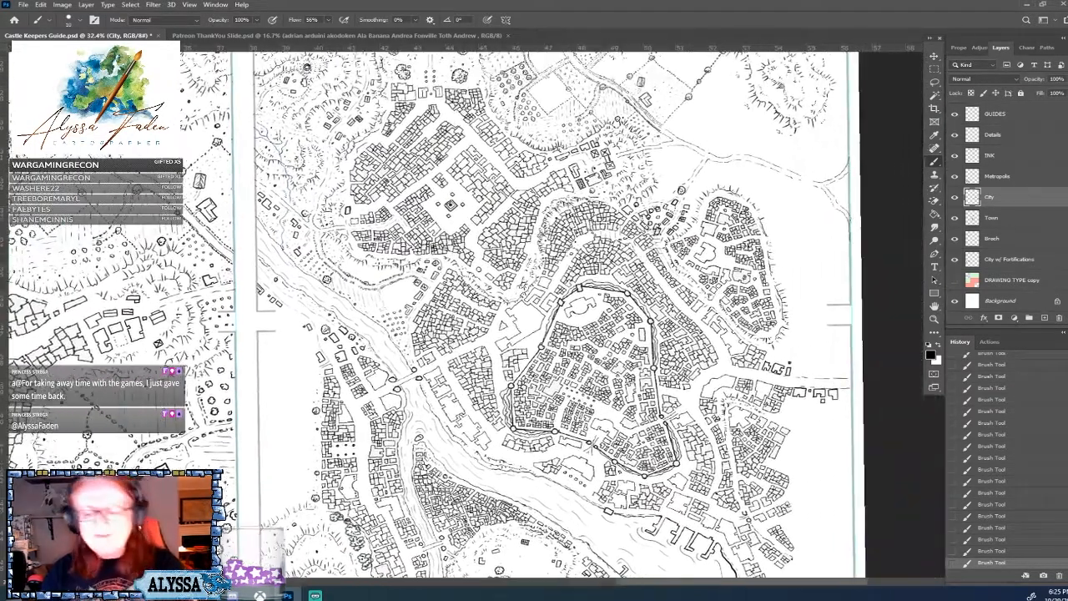
scroll(333, 535, "down", 2)
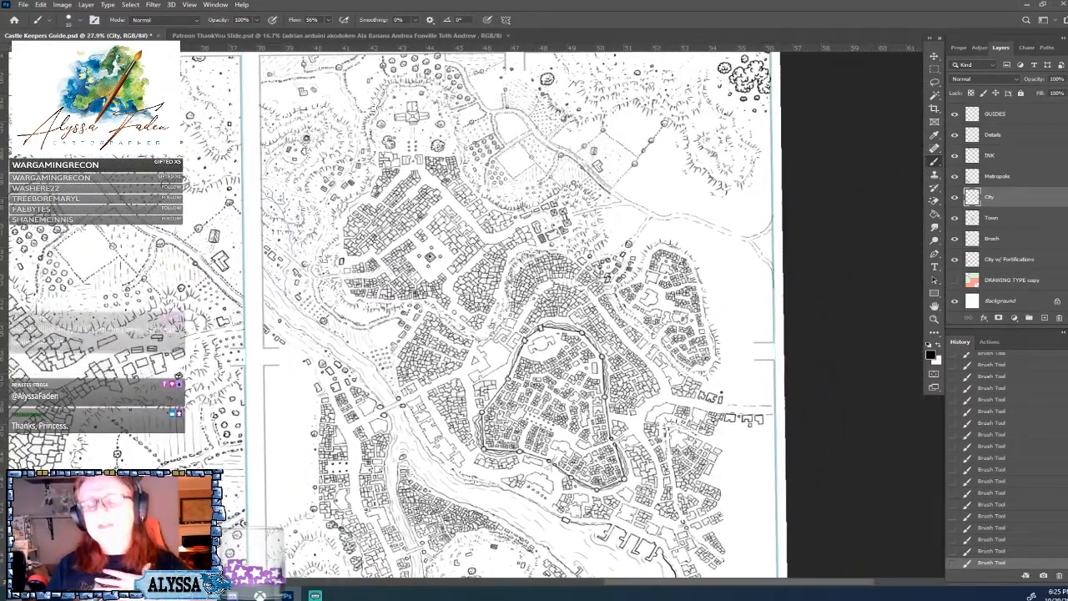
left_click_drag(501, 292, 488, 333)
left_click_drag(501, 376, 489, 262)
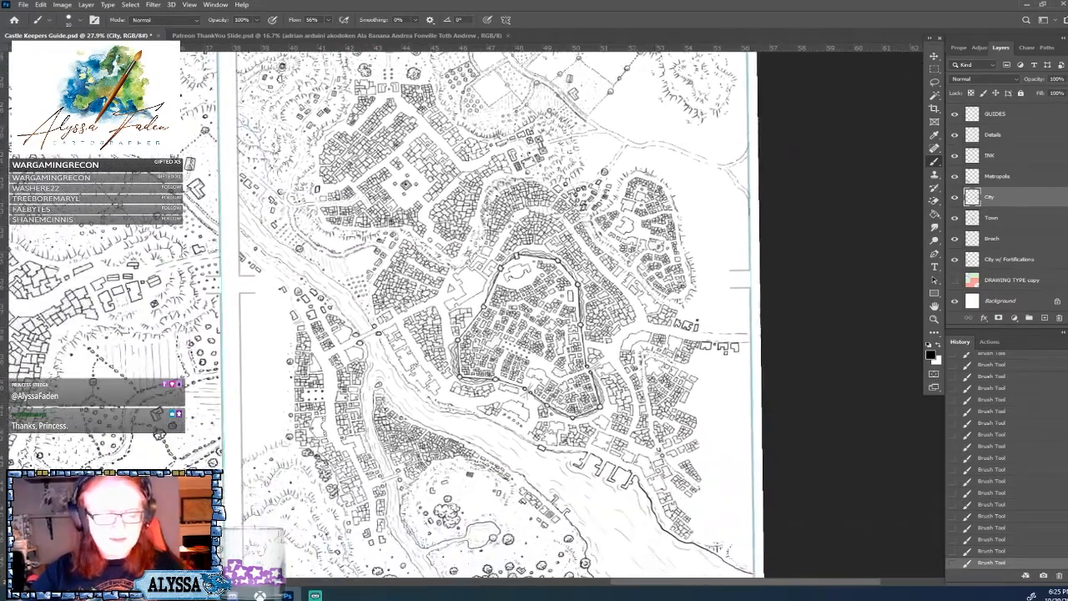
left_click_drag(630, 177, 574, 292)
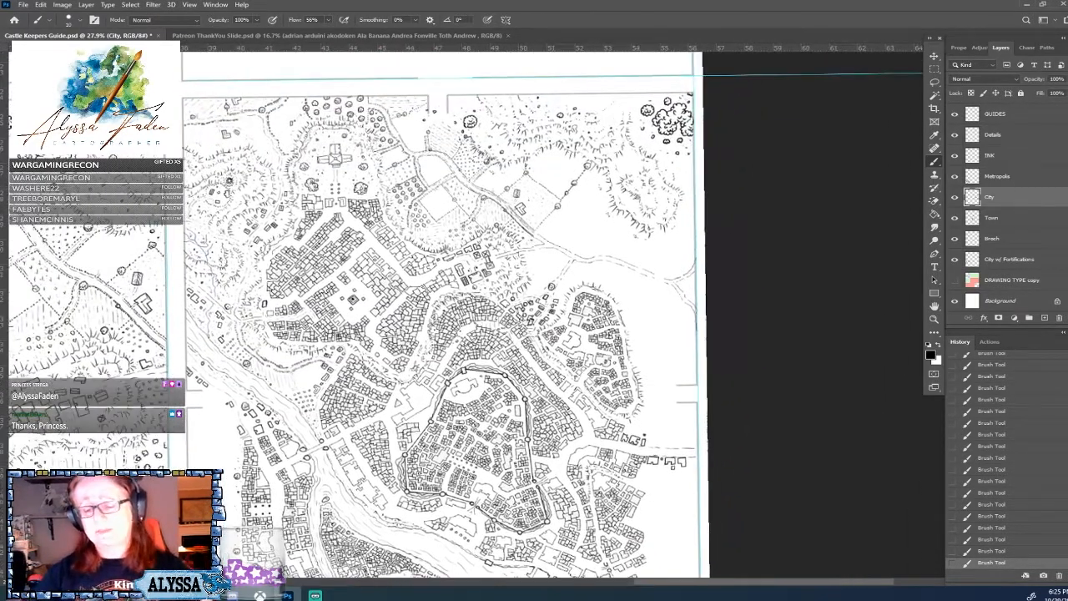
scroll(575, 292, "up", 4)
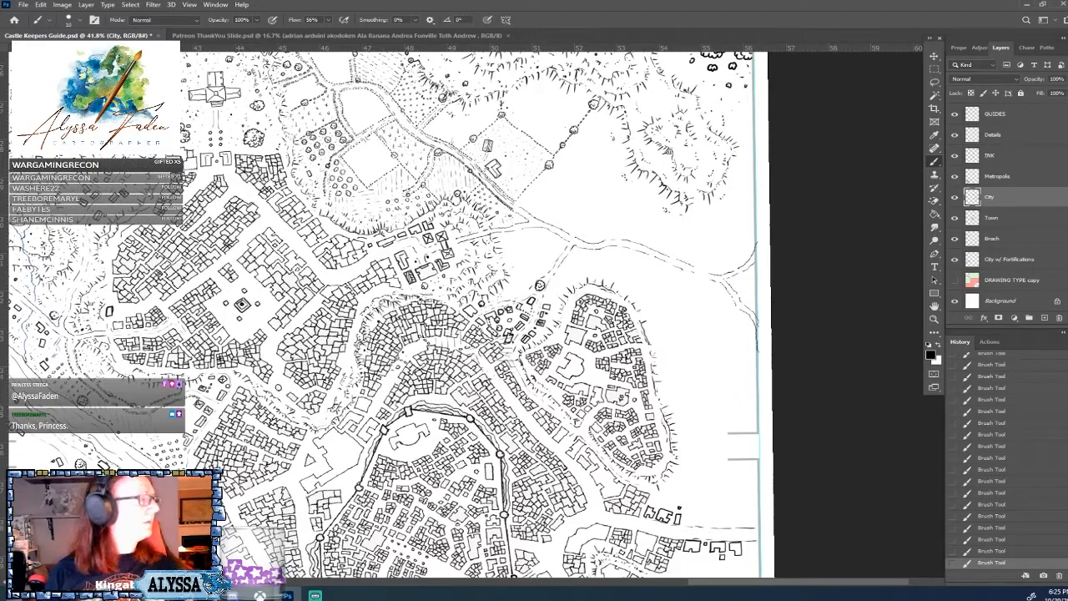
left_click_drag(541, 169, 509, 242)
scroll(509, 242, "up", 2)
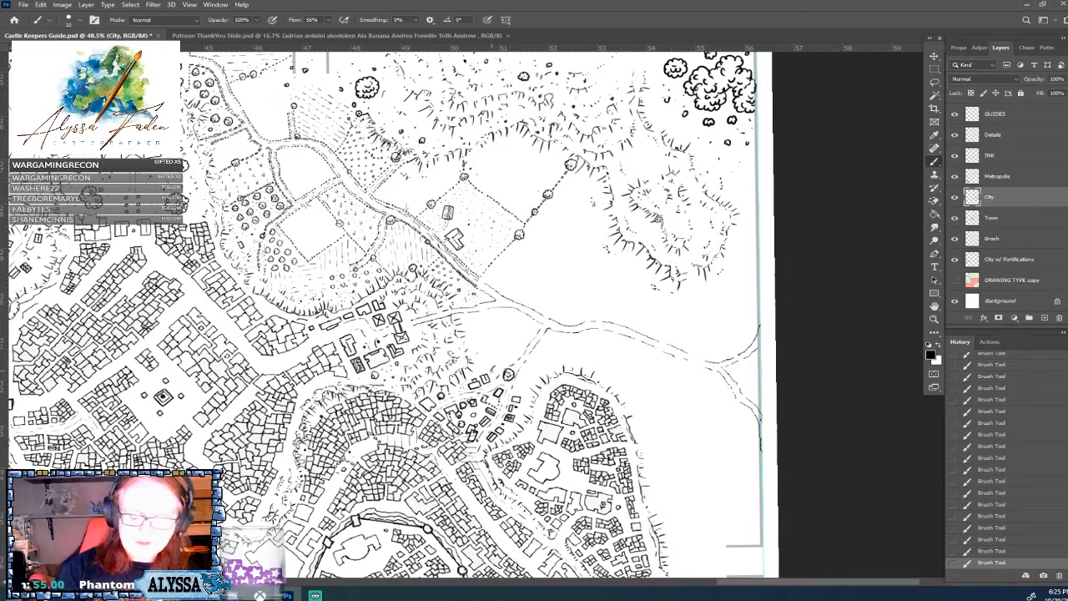
left_click_drag(494, 369, 499, 363)
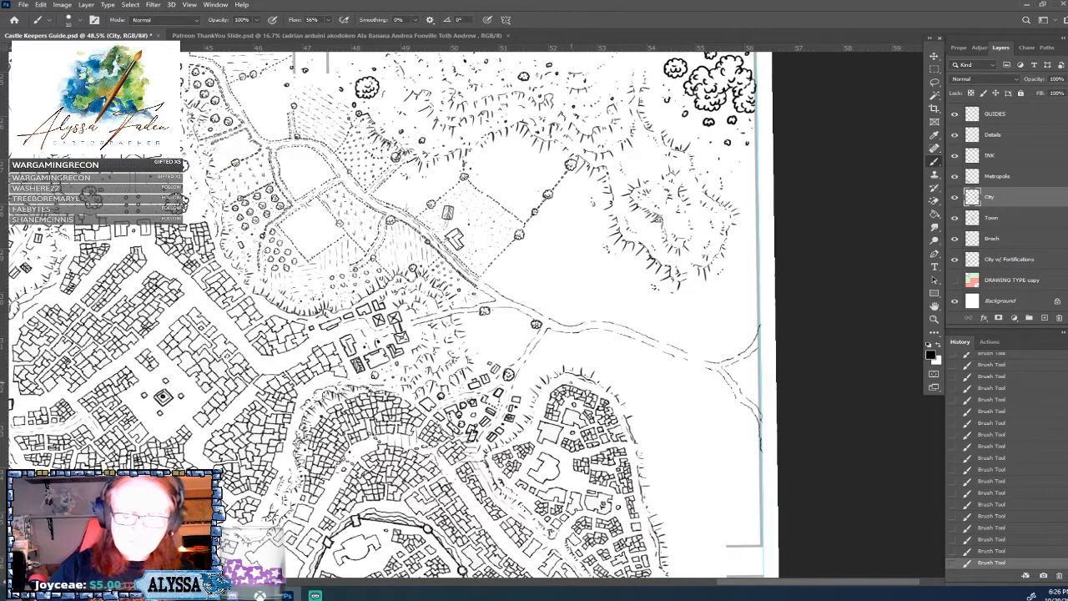
scroll(659, 456, "down", 2)
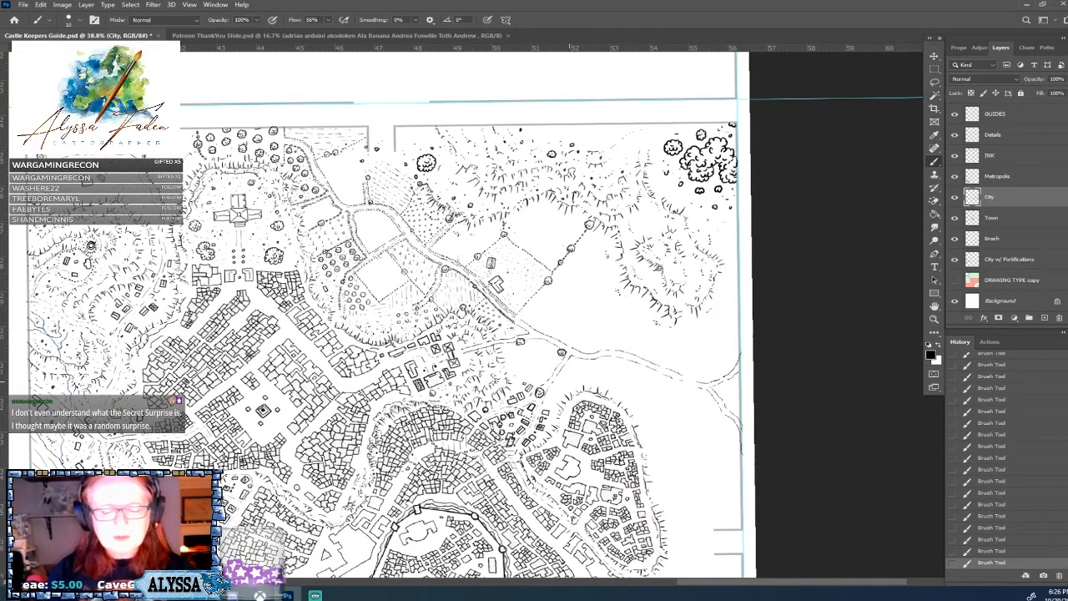
scroll(315, 265, "up", 1)
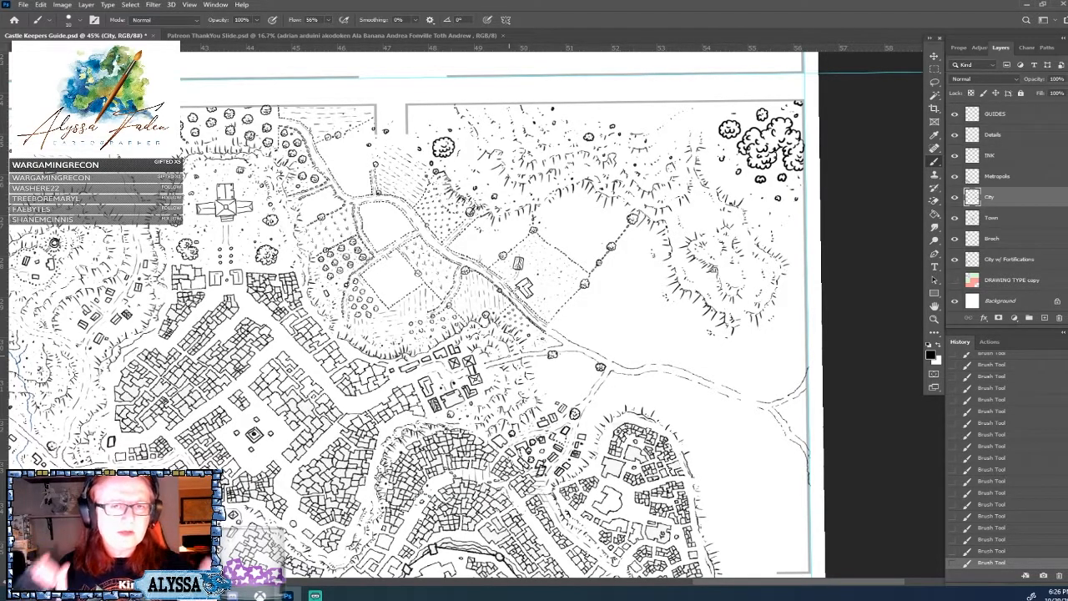
mouse_move(508, 230)
left_mouse_down()
mouse_move(573, 211)
mouse_move(564, 220)
left_mouse_up()
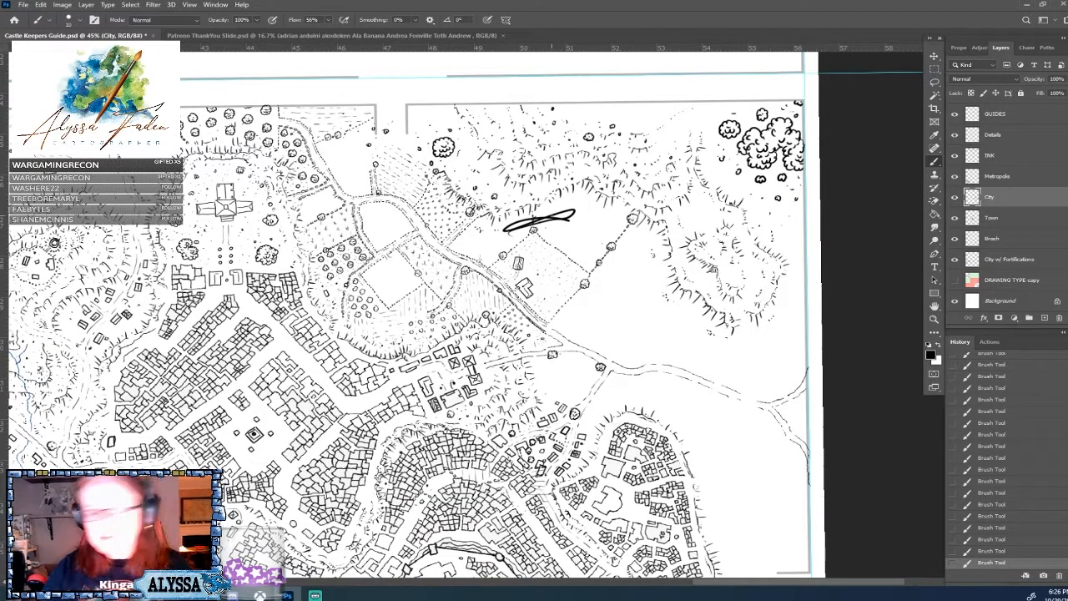
key("ctrl+z")
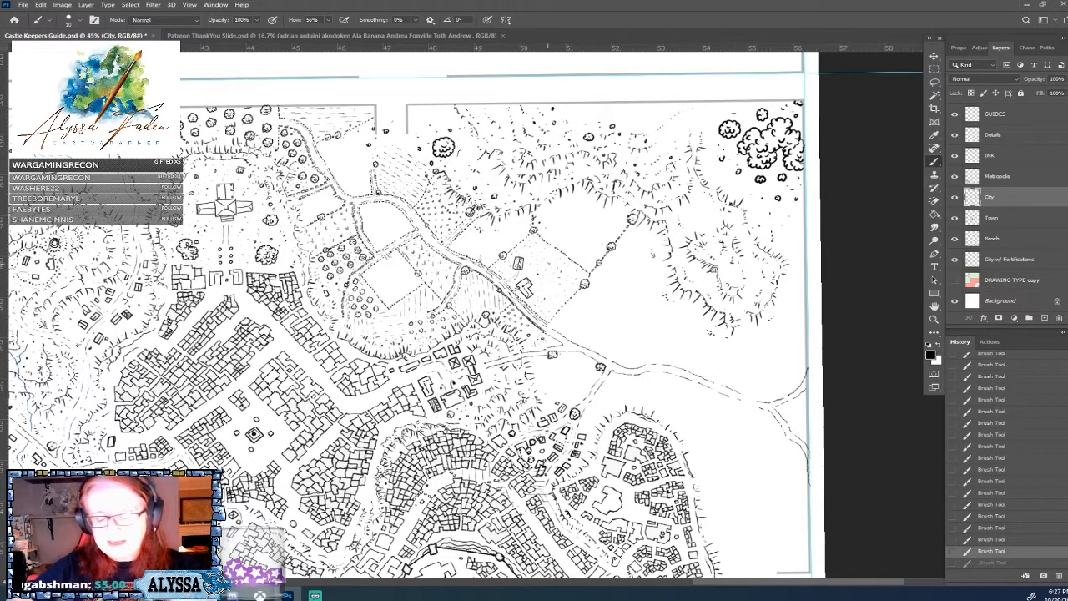
mouse_move(547, 333)
left_mouse_down()
mouse_move(505, 275)
mouse_move(576, 254)
mouse_move(589, 278)
mouse_move(579, 279)
left_mouse_up()
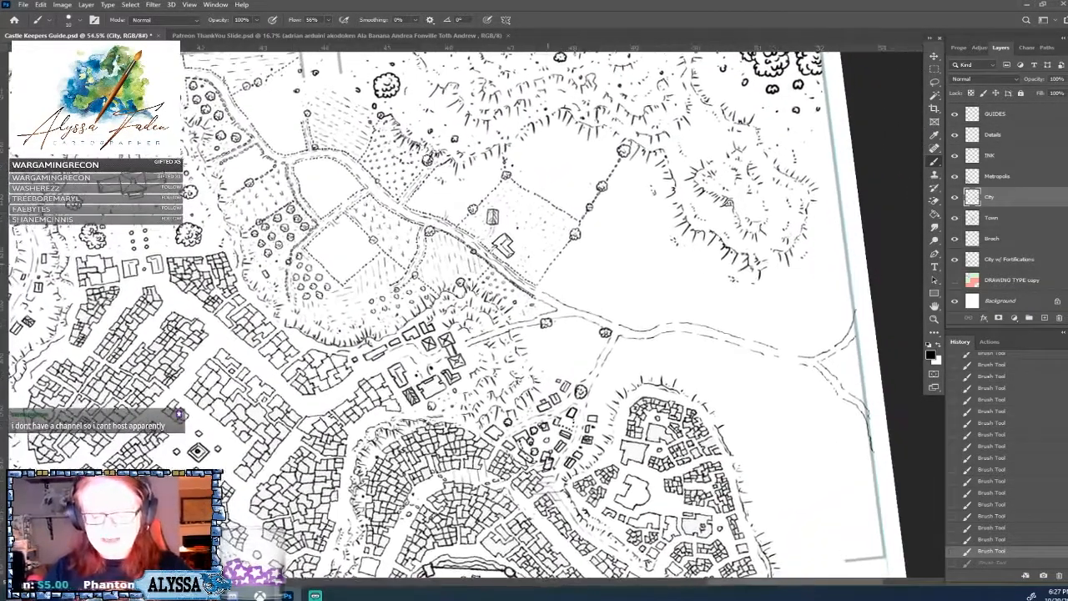
mouse_move(535, 235)
left_mouse_down()
mouse_move(661, 363)
mouse_move(791, 458)
left_mouse_up()
left_click_drag(798, 427, 797, 463)
left_click(990, 549)
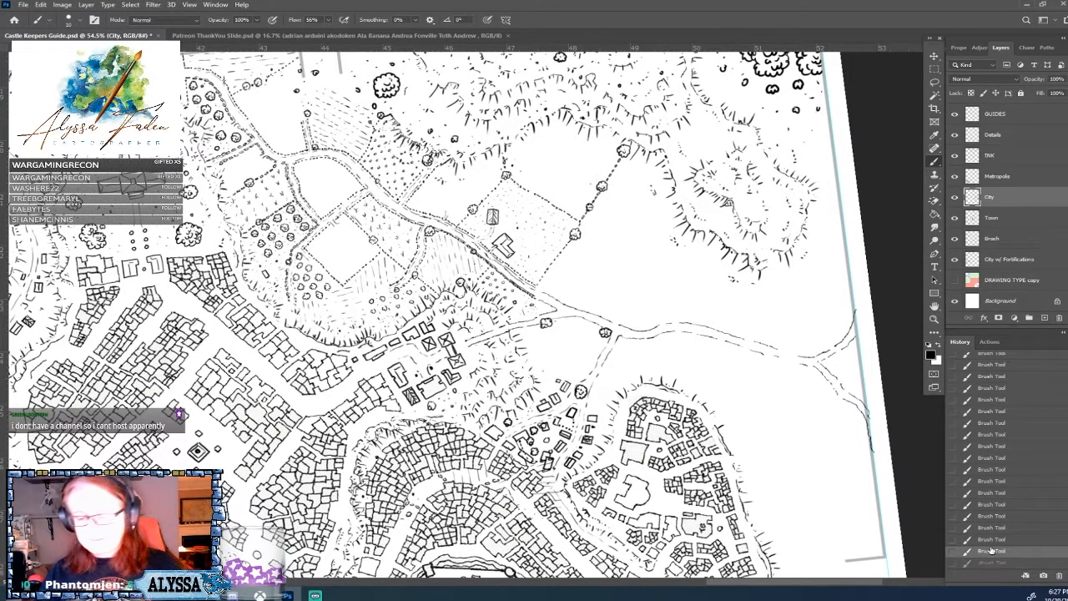
Draw a freehand circle around the field plots on the southwest side of the northeastern road, across from the two farm buildings.
scroll(464, 312, "down", 4)
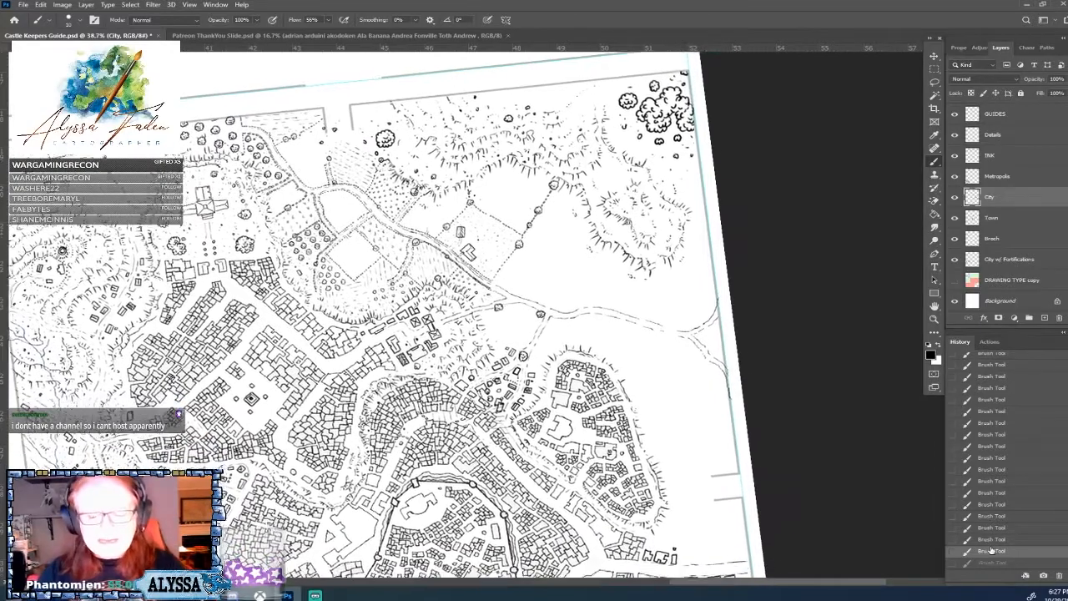
scroll(463, 313, "up", 1)
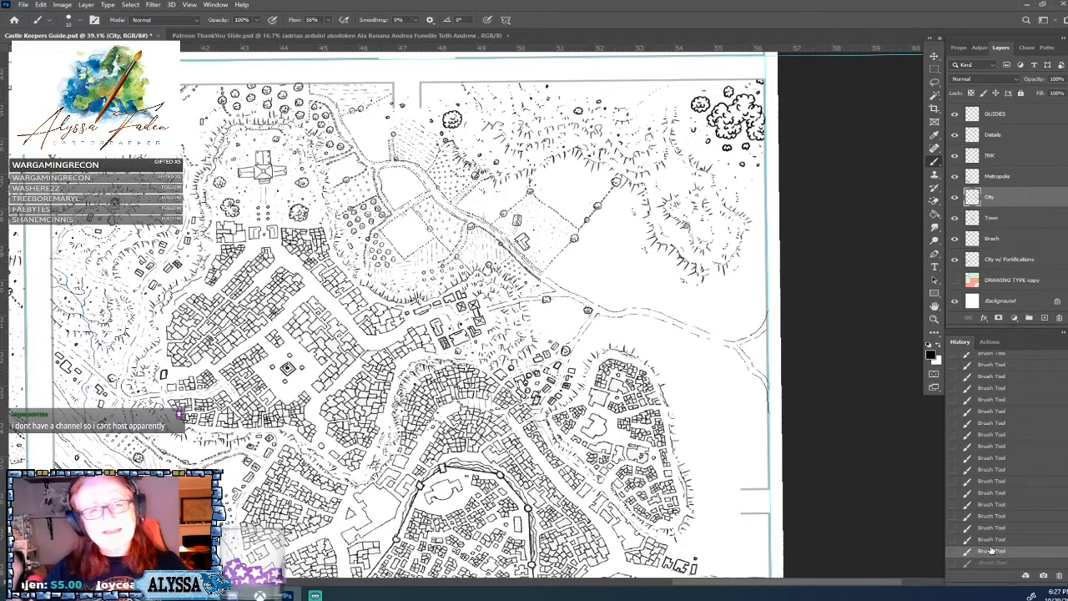
scroll(463, 313, "down", 3)
scroll(463, 313, "up", 3)
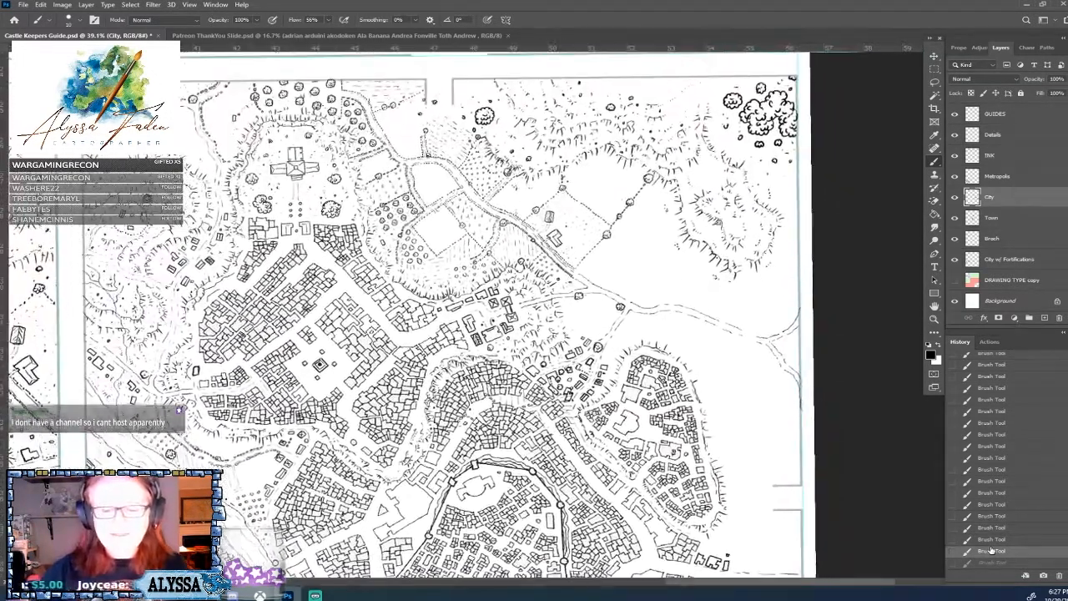
mouse_move(472, 187)
left_mouse_down()
mouse_move(507, 197)
mouse_move(439, 207)
left_mouse_up()
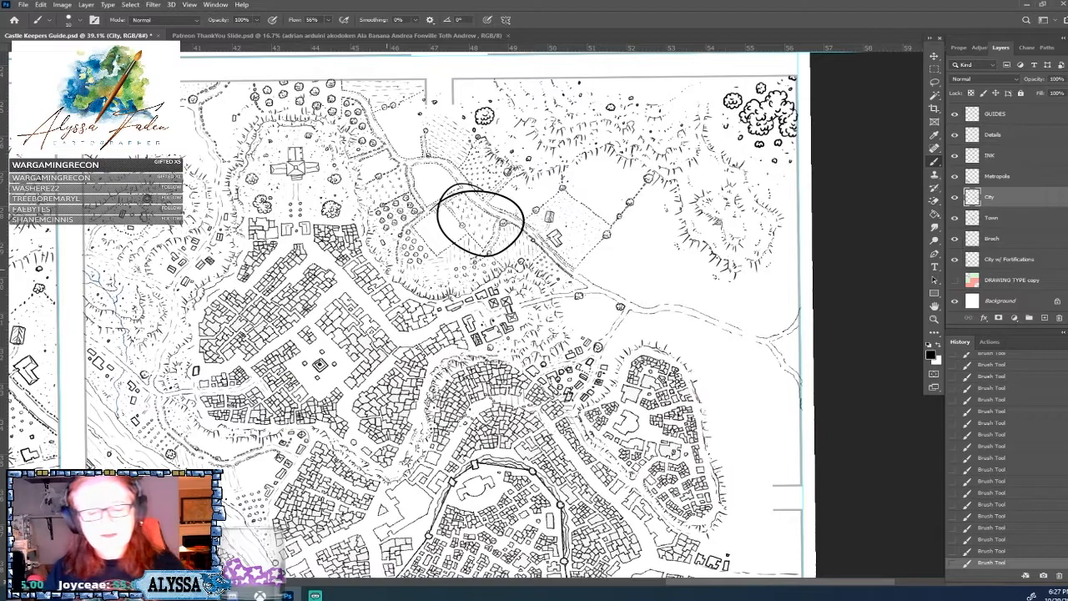
Circle the empty area north of the road as a temporary pointer and undo both marker circles.
key("ctrl+z")
mouse_move(683, 255)
left_mouse_down()
mouse_move(706, 271)
mouse_move(639, 260)
left_mouse_up()
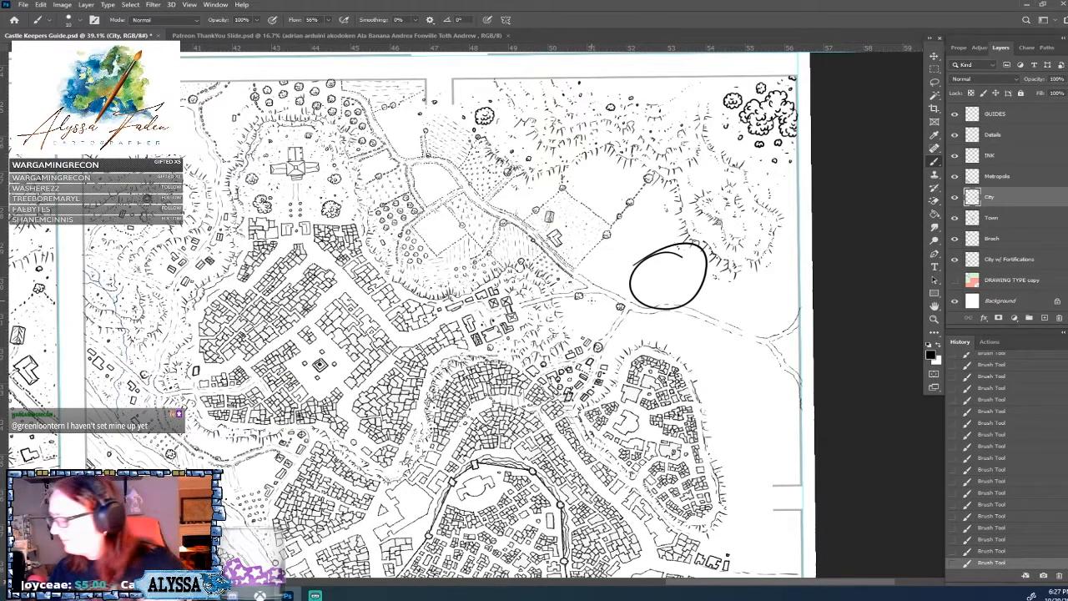
key("ctrl+z")
scroll(716, 277, "up", 2)
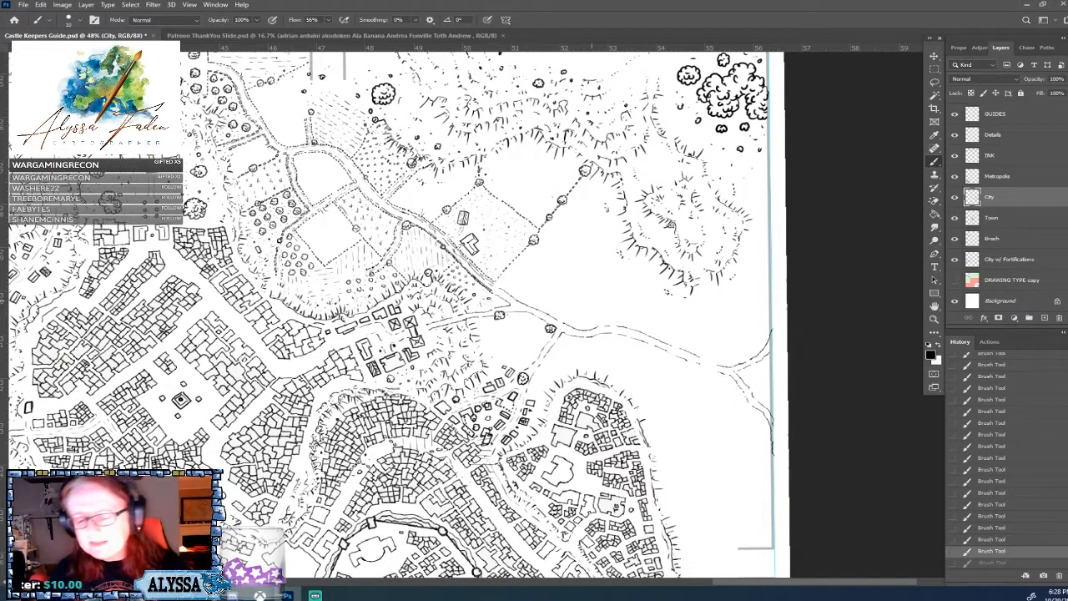
left_click_drag(592, 301, 587, 335)
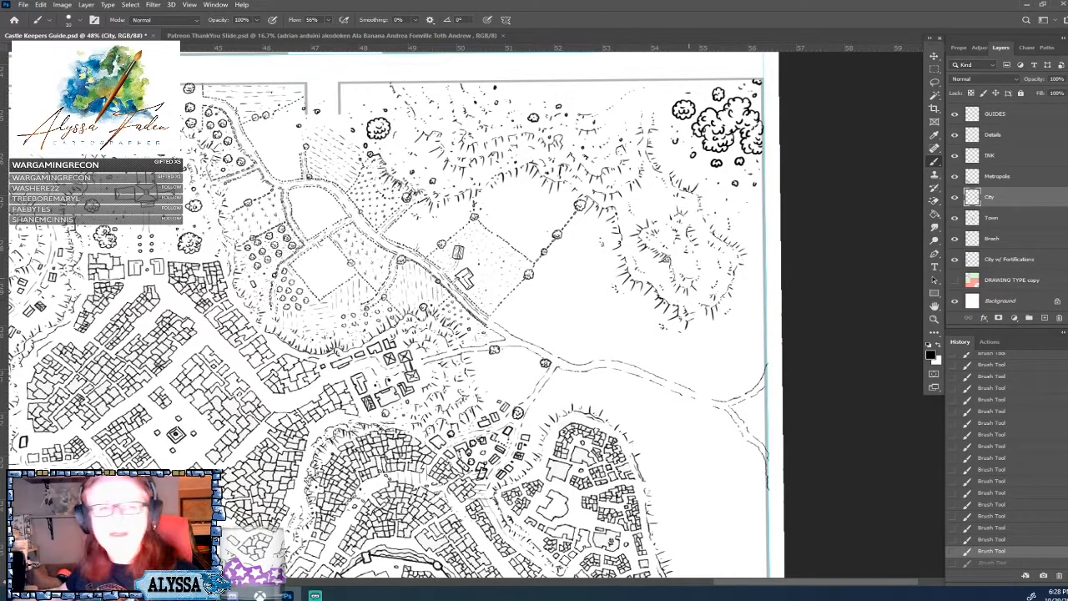
Open the recent file Lightharbor.jpg as a reference, examine its farmland and city surroundings, and close it.
left_click(24, 5)
mouse_move(83, 64)
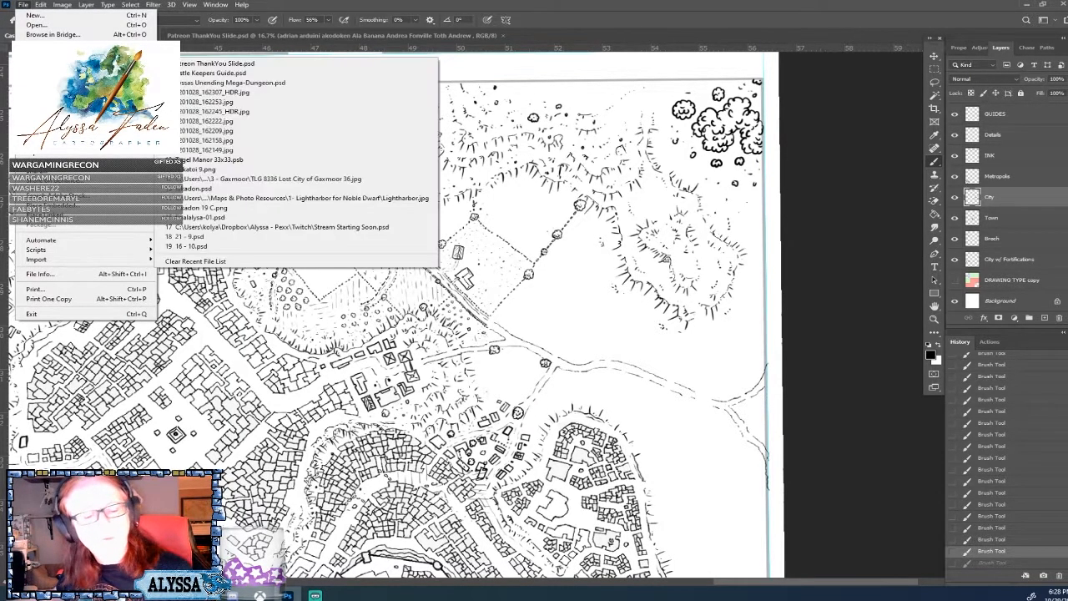
left_click(422, 199)
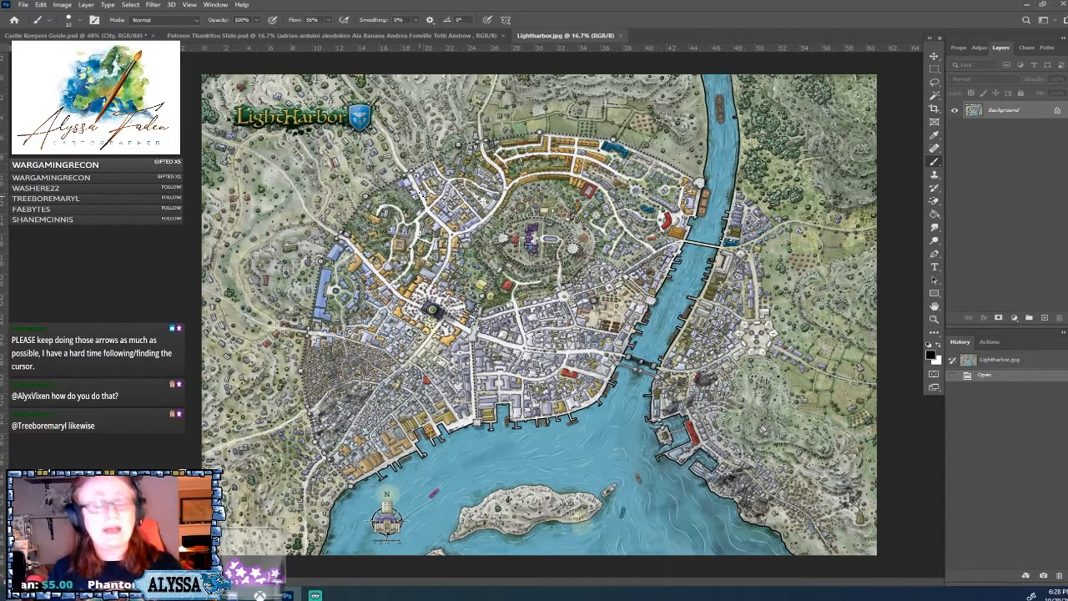
scroll(536, 316, "up", 2)
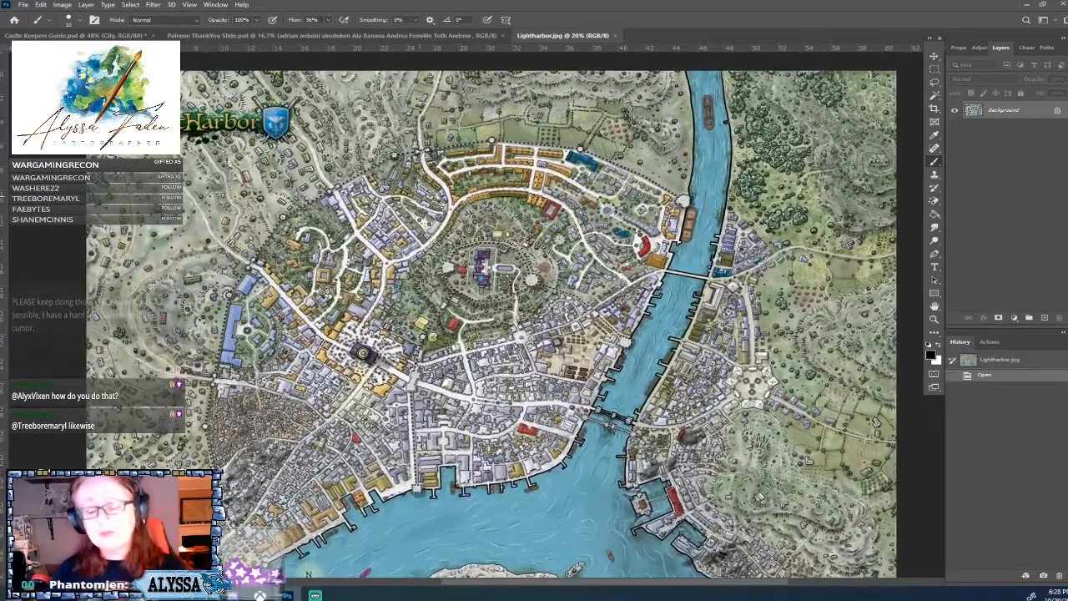
scroll(634, 376, "up", 1)
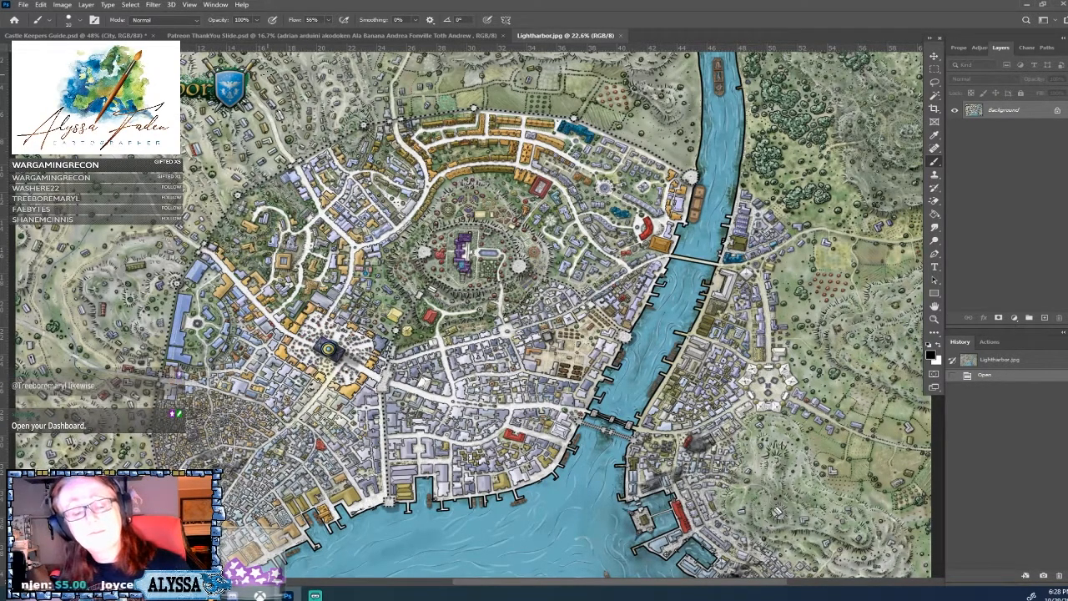
left_click(622, 35)
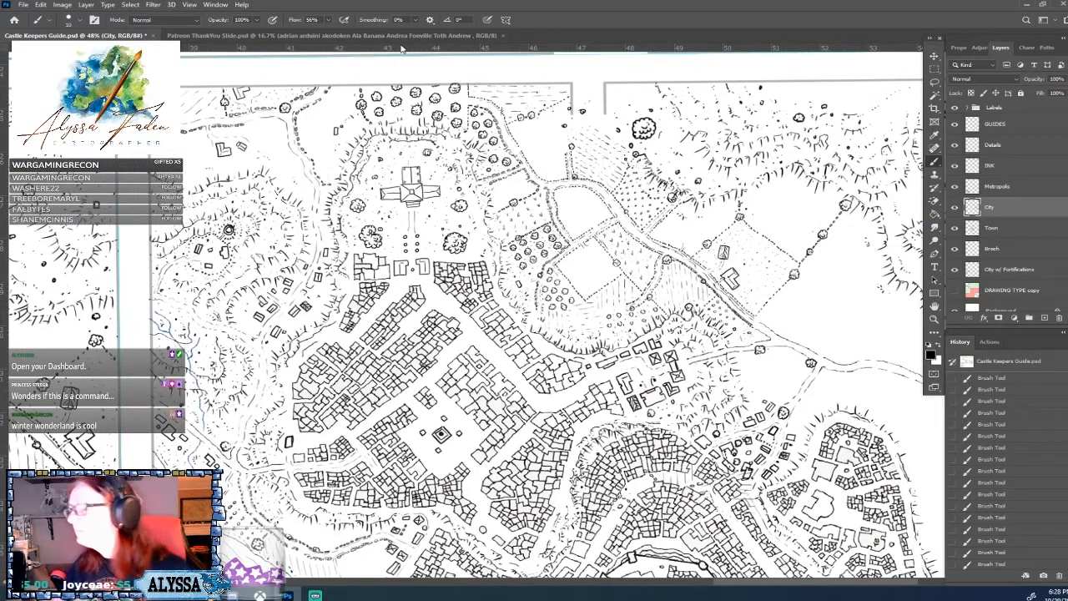
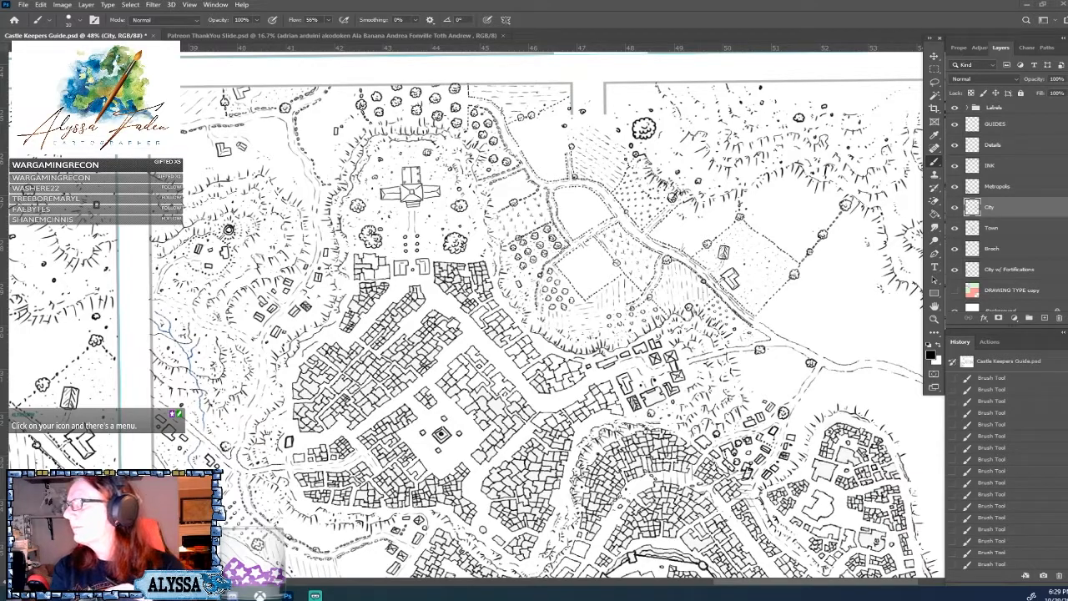
Draw a small house with a dotted round enclosure just south of the road, west of its fork.
left_click_drag(501, 333, 454, 364)
scroll(375, 451, "down", 1)
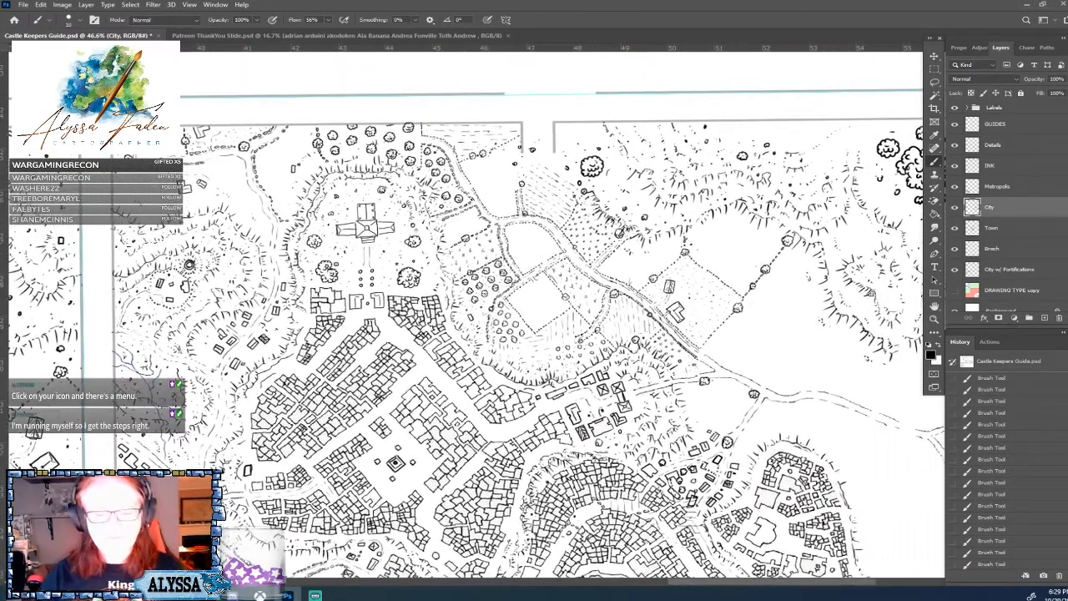
left_click_drag(189, 265, 94, 298)
left_click_drag(568, 384, 466, 324)
scroll(465, 324, "up", 3)
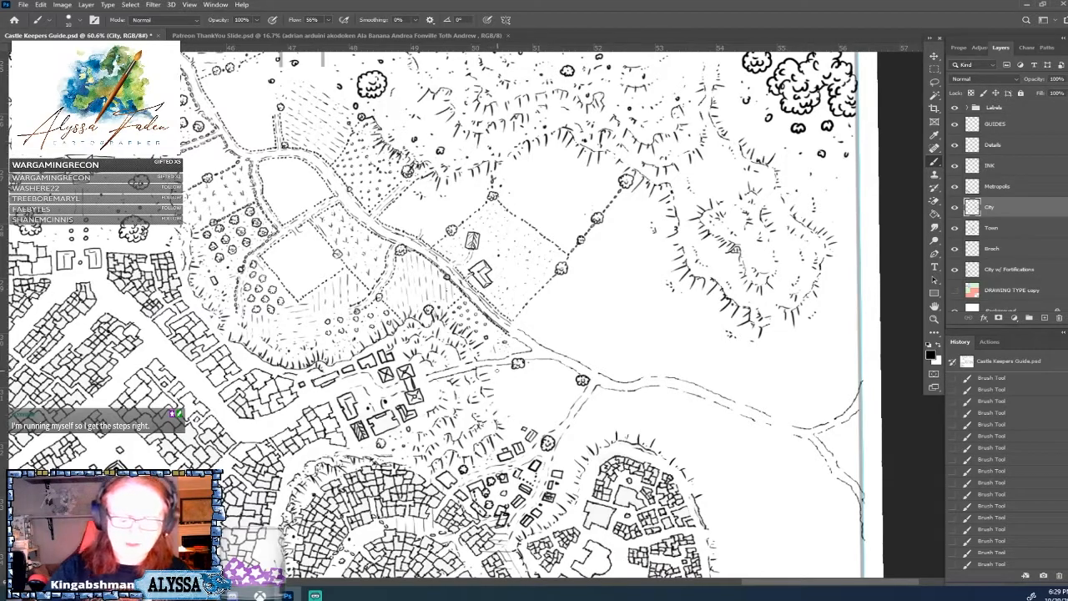
left_click(505, 383)
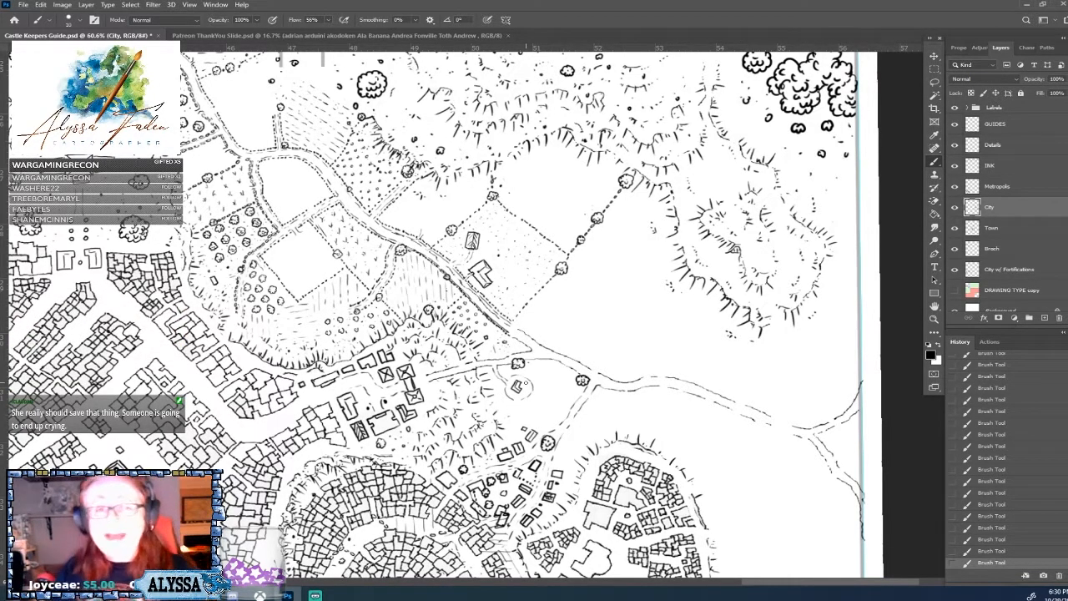
Fill the plot around the small house south of the road with scattered small round trees.
scroll(526, 383, "up", 2)
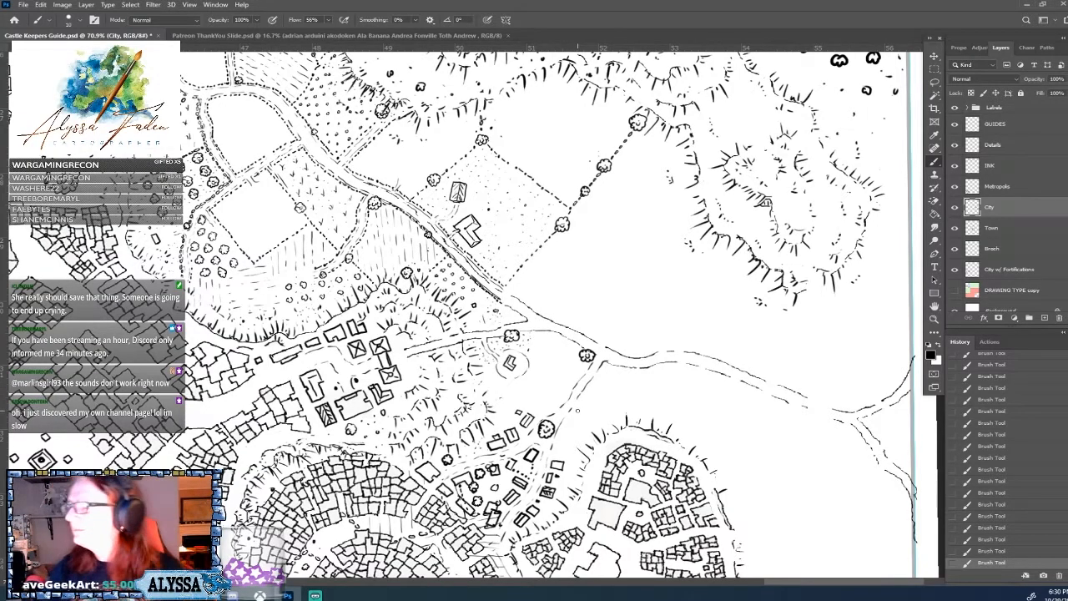
left_click_drag(547, 405, 578, 410)
scroll(525, 308, "down", 2)
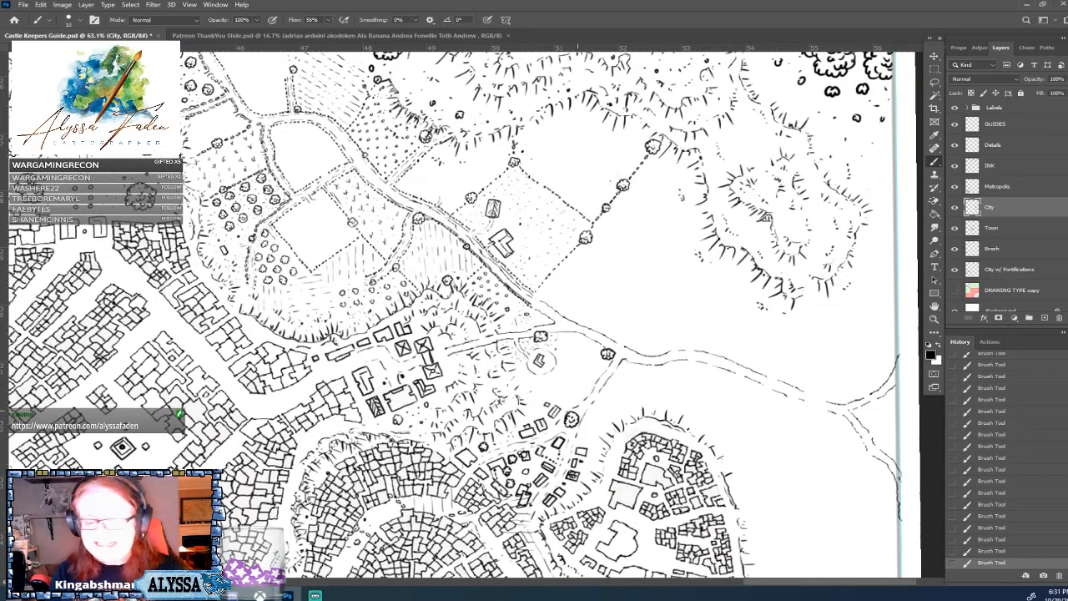
scroll(577, 411, "up", 1)
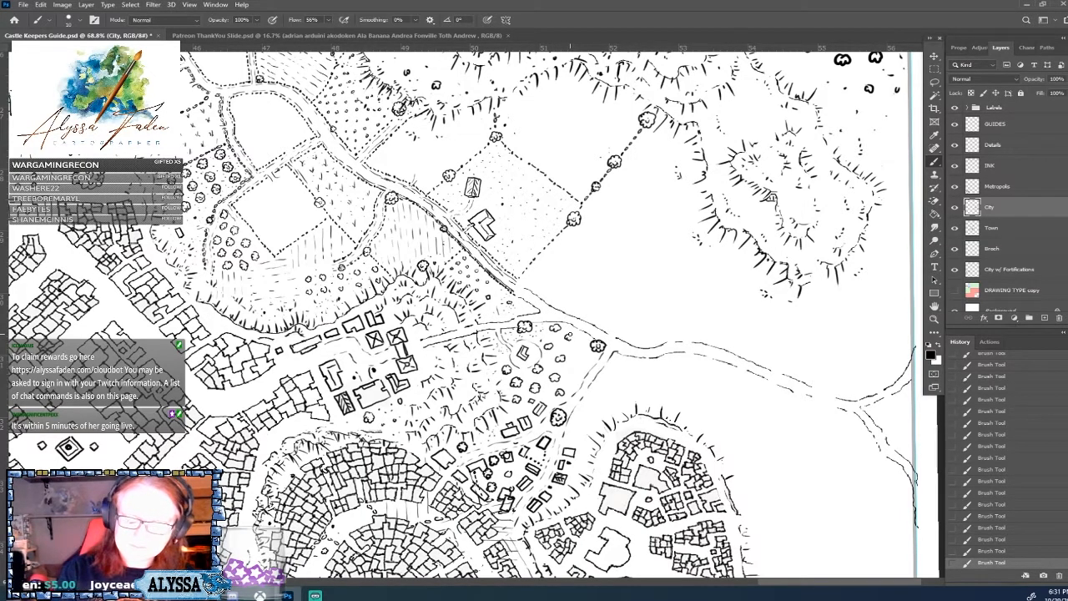
Review the whole city map, comparing the new orchard plot with the surrounding districts and countryside.
mouse_move(572, 332)
left_mouse_down()
mouse_move(585, 358)
mouse_move(573, 374)
left_mouse_up()
scroll(572, 378, "down", 4)
scroll(573, 378, "down", 3)
scroll(572, 378, "up", 4)
scroll(573, 378, "down", 2)
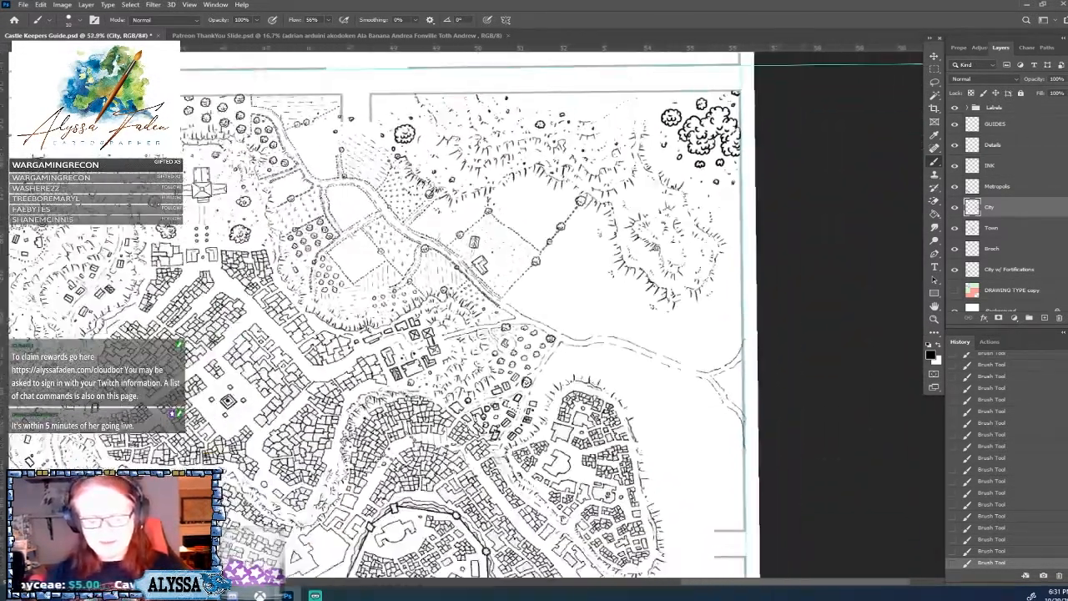
scroll(573, 378, "down", 2)
scroll(573, 378, "down", 2)
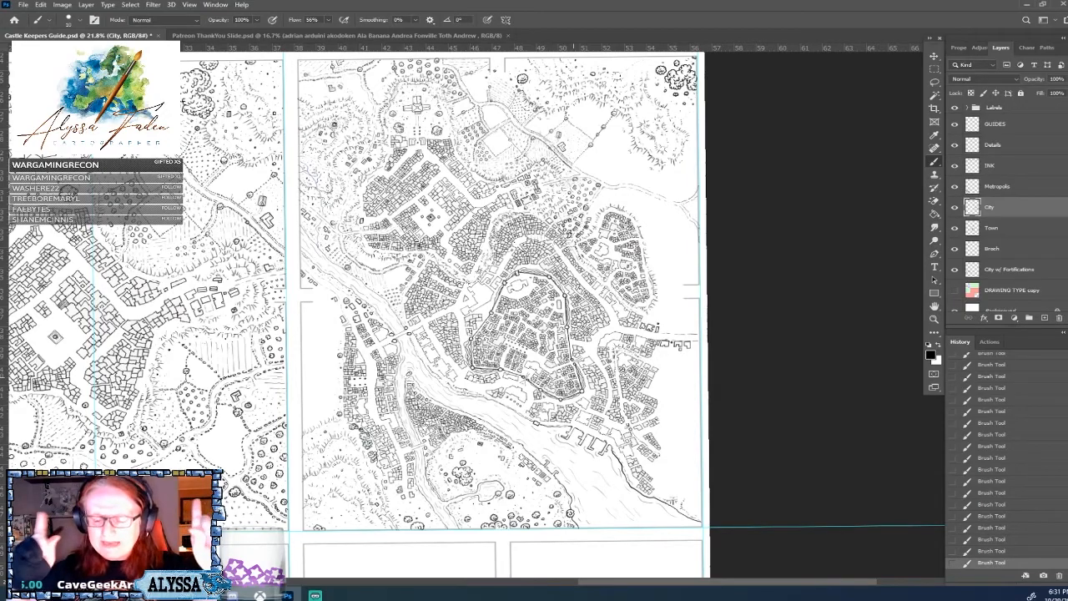
scroll(573, 378, "up", 4)
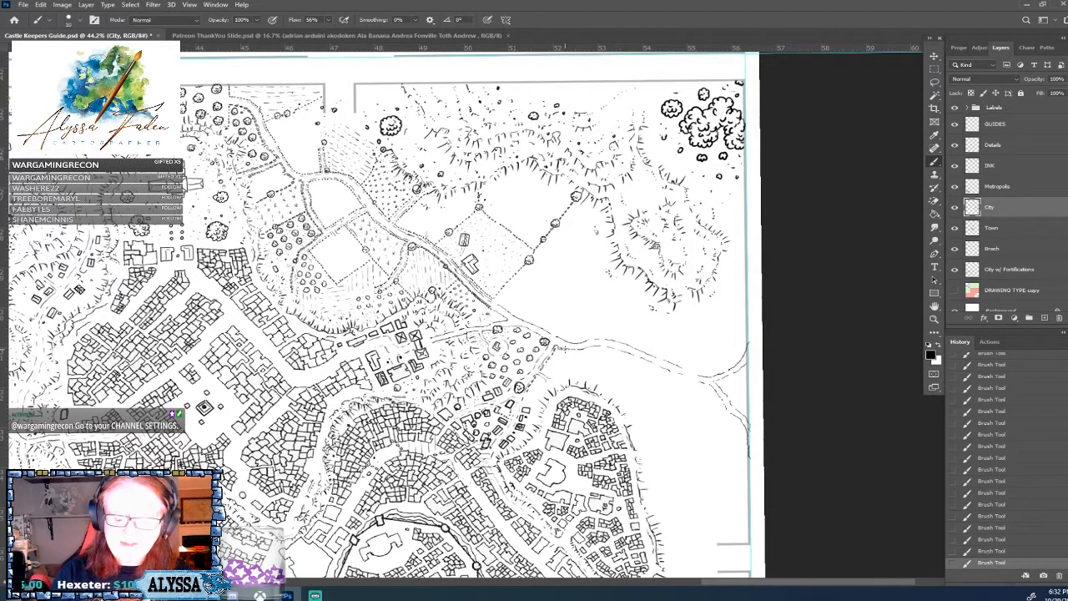
Draw a dotted hedge along the road's south side east of the fork and down to the walled hill district.
left_click(576, 350)
left_click(581, 350)
left_click(587, 350)
left_click(602, 348)
left_click(608, 348)
left_click(613, 349)
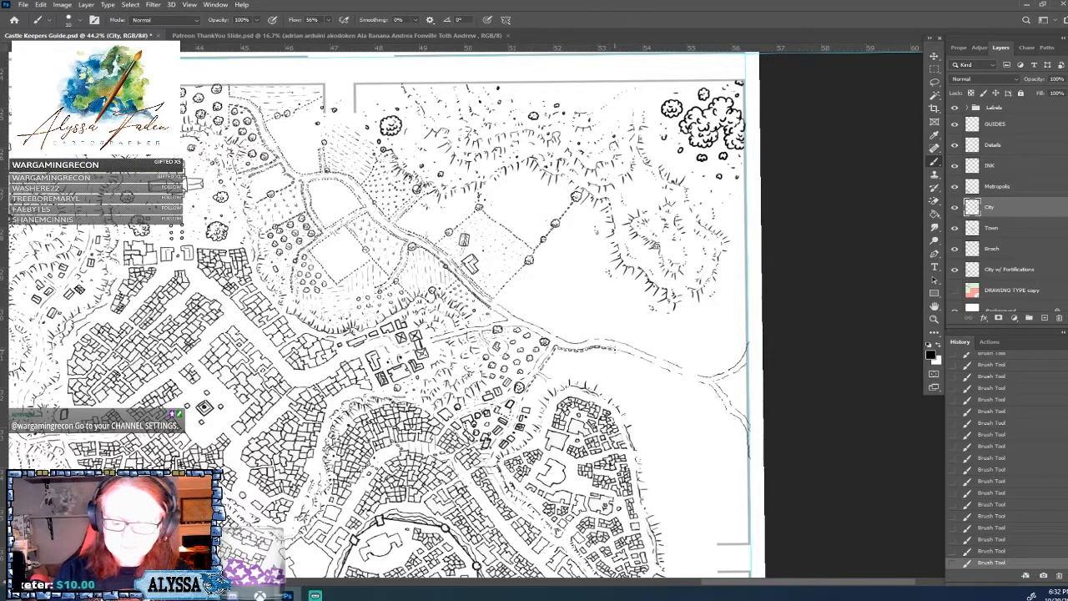
left_click(620, 351)
left_click_drag(612, 395, 618, 387)
left_click(623, 378)
left_click(626, 372)
left_click(627, 367)
left_click(630, 362)
left_click(632, 358)
left_click(628, 354)
left_click(625, 355)
Examine the other map panels on the sheet, including the Metropolis, Castle, Motte & Bailey and Fortified Military Camp areas.
key("ctrl+minus")
key("ctrl+minus")
key("ctrl+minus")
scroll(717, 190, "down", 4)
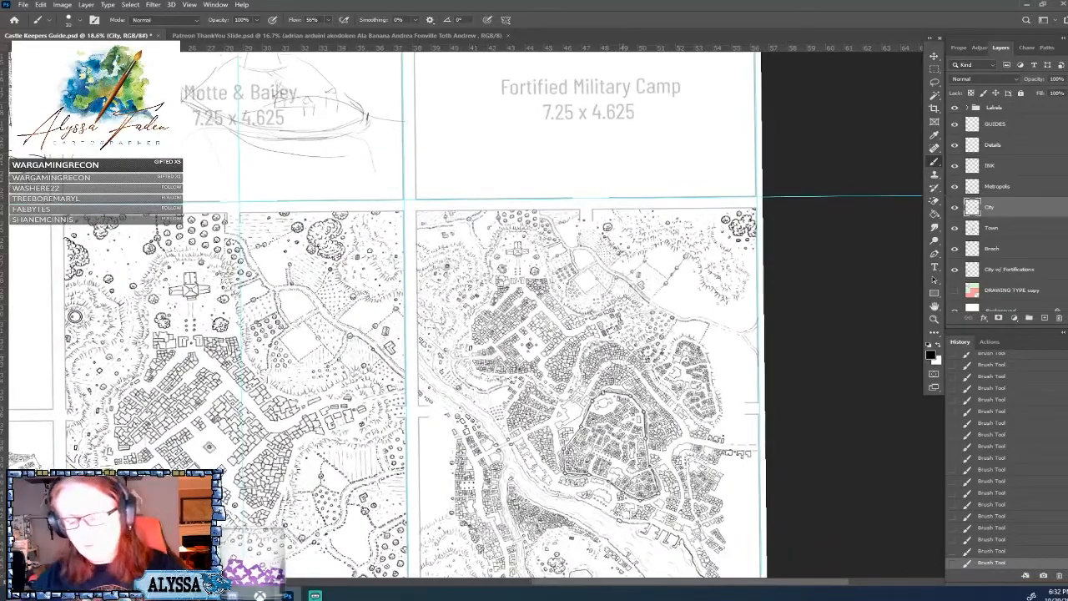
left_click_drag(620, 359, 710, 196)
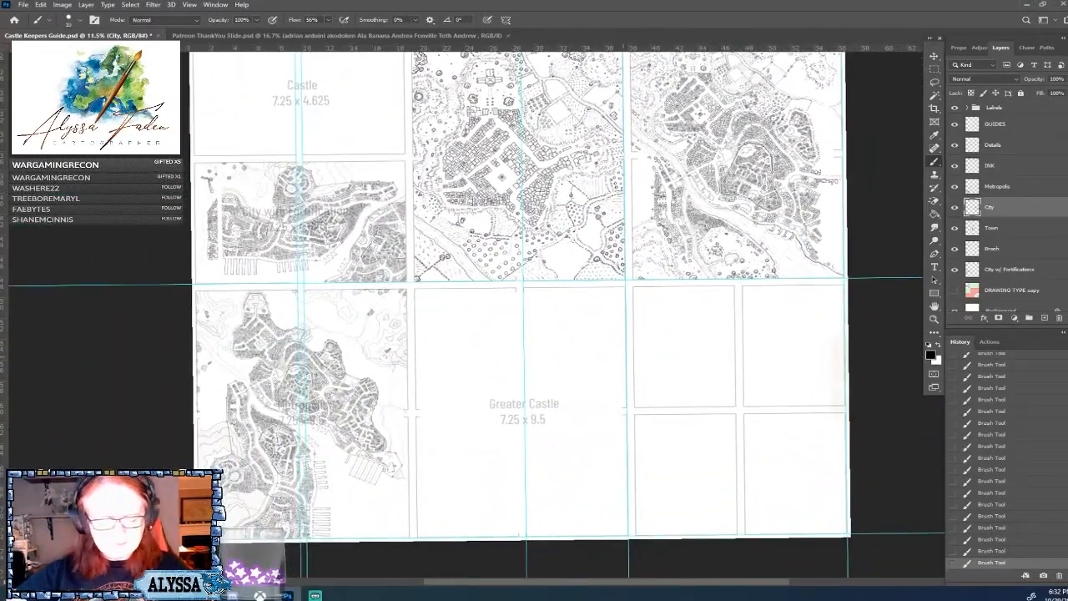
scroll(204, 409, "up", 4)
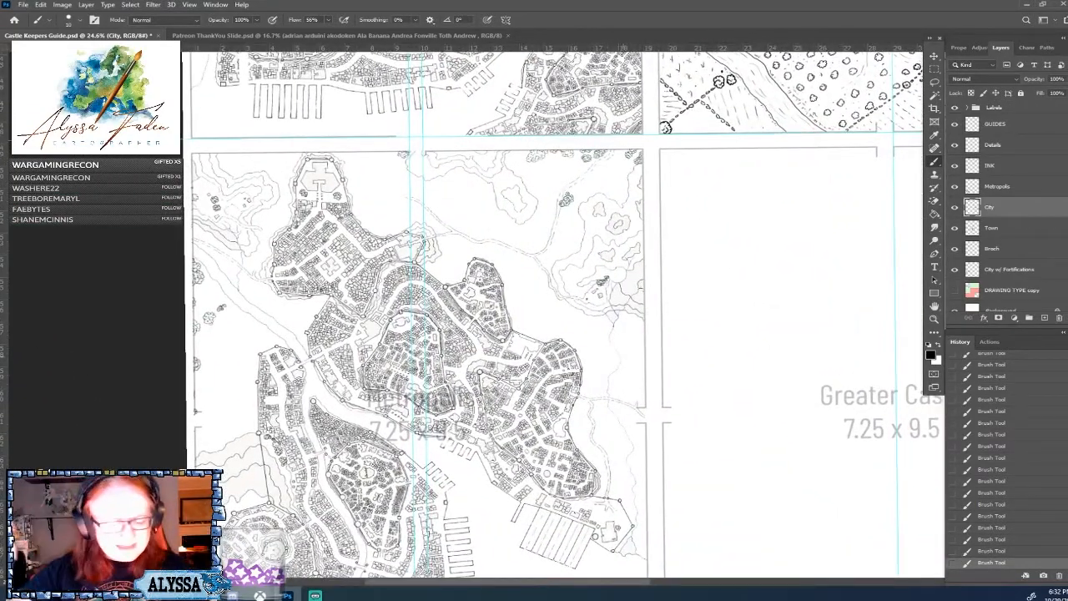
scroll(559, 315, "down", 2)
left_click_drag(261, 109, 188, 280)
scroll(188, 280, "up", 3)
scroll(155, 371, "down", 3)
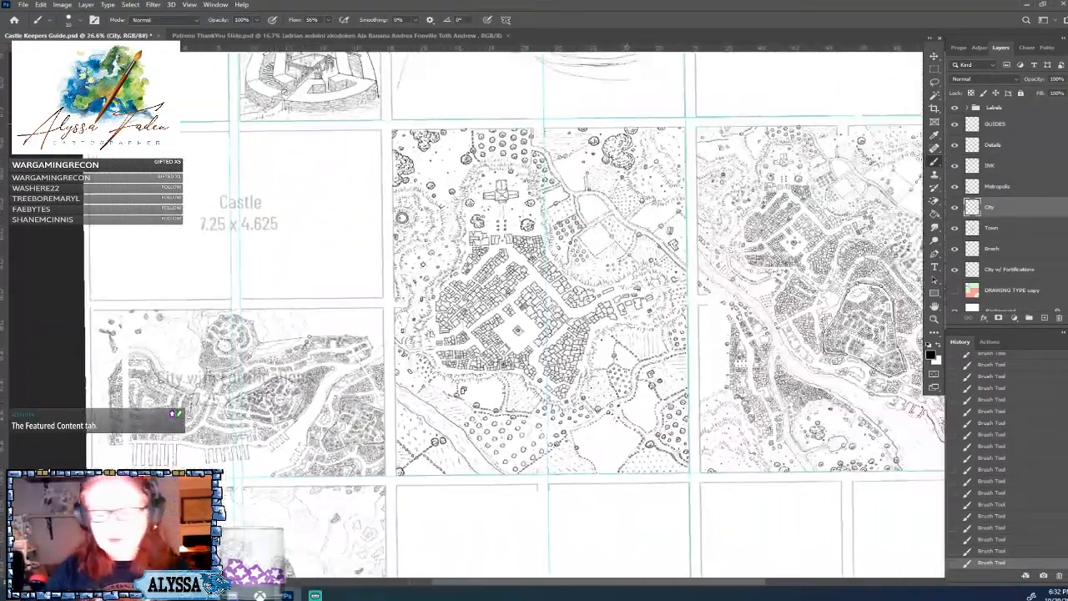
left_click_drag(679, 230, 409, 360)
scroll(409, 361, "down", 2)
scroll(312, 492, "up", 1)
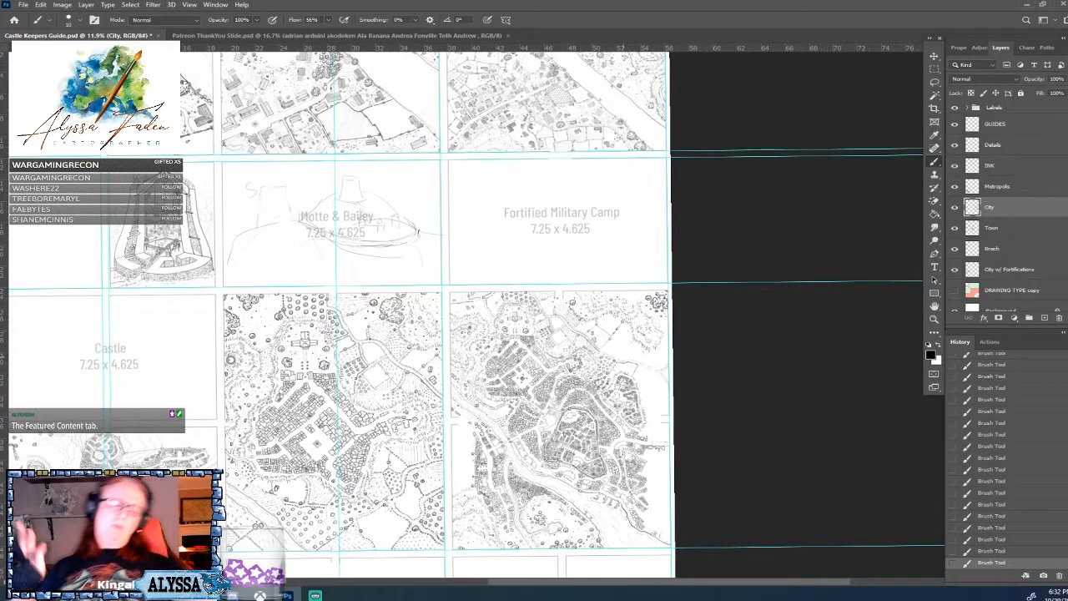
scroll(326, 396, "up", 2)
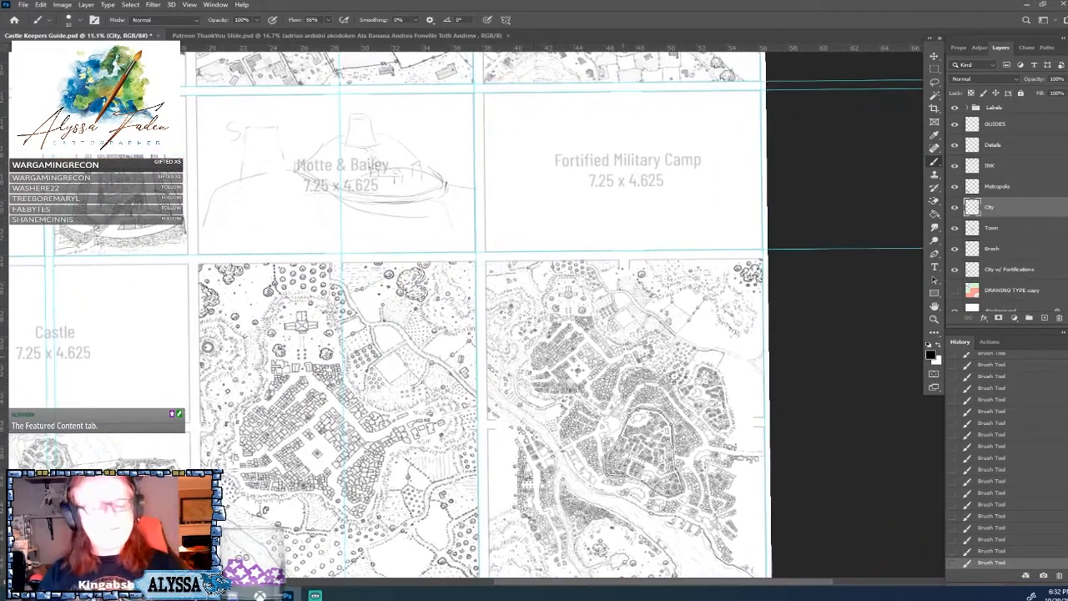
Inspect the city map's districts and the empty countryside northeast of them.
left_click_drag(623, 357, 660, 290)
scroll(617, 359, "up", 4)
left_click_drag(651, 350, 493, 367)
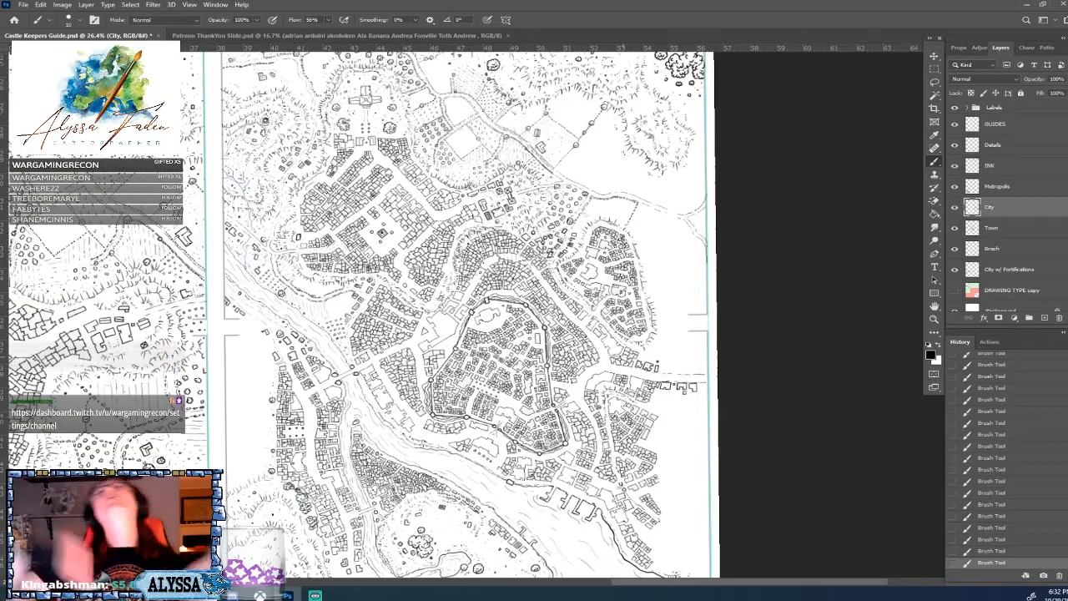
scroll(494, 415, "up", 2)
scroll(513, 501, "down", 3)
scroll(549, 382, "up", 3)
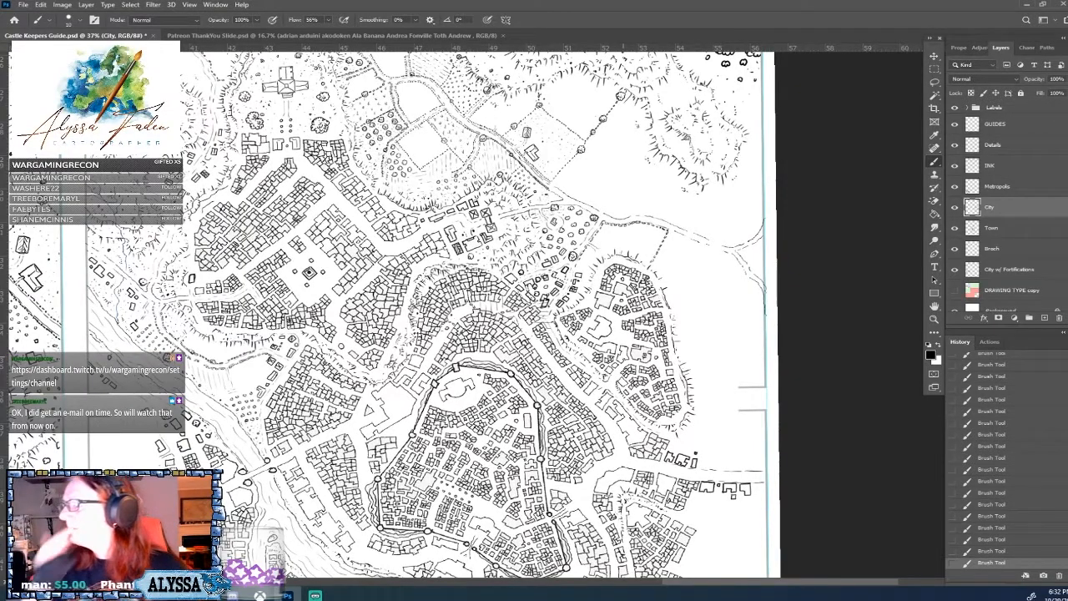
scroll(561, 457, "up", 1)
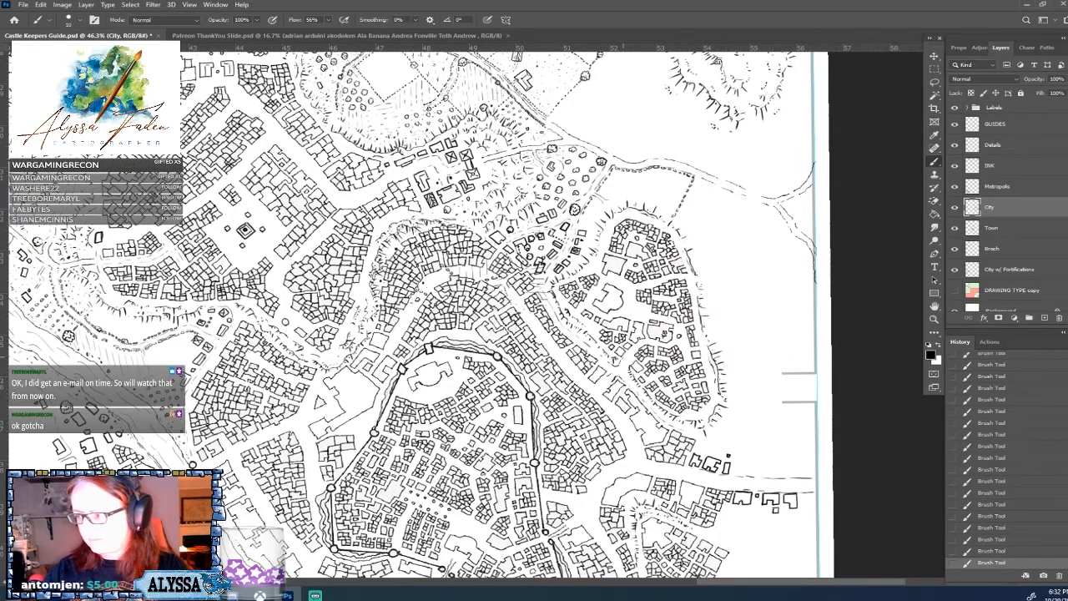
scroll(623, 357, "up", 1)
scroll(623, 357, "down", 3)
scroll(557, 308, "up", 1)
scroll(556, 309, "down", 1)
scroll(557, 308, "up", 1)
scroll(556, 309, "up", 2)
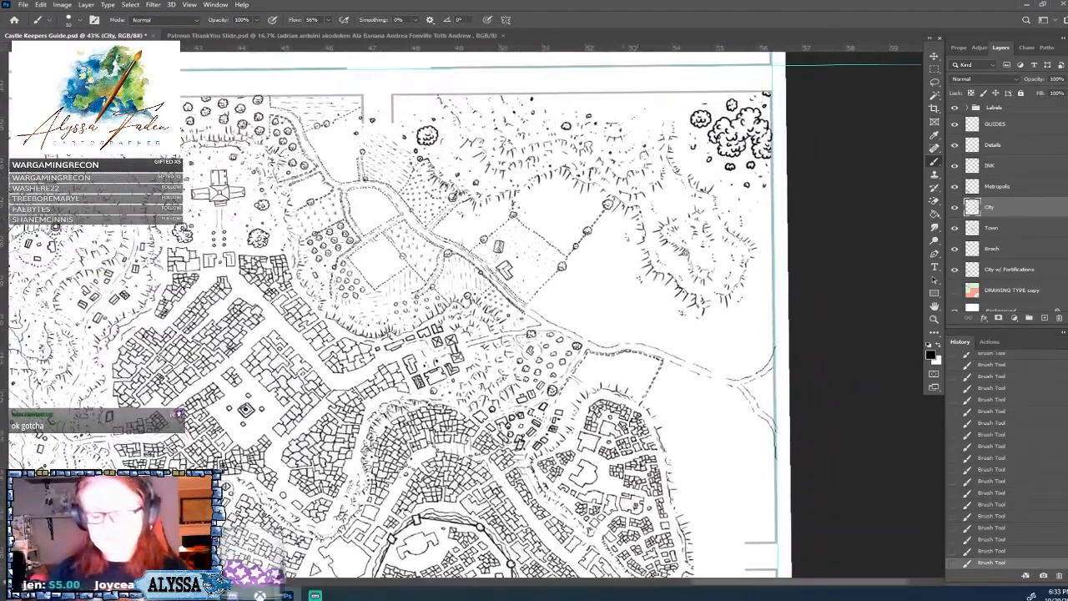
Draw a small farmhouse north of the road and a tree-studded hedge bounding the field beside it.
scroll(584, 306, "up", 1)
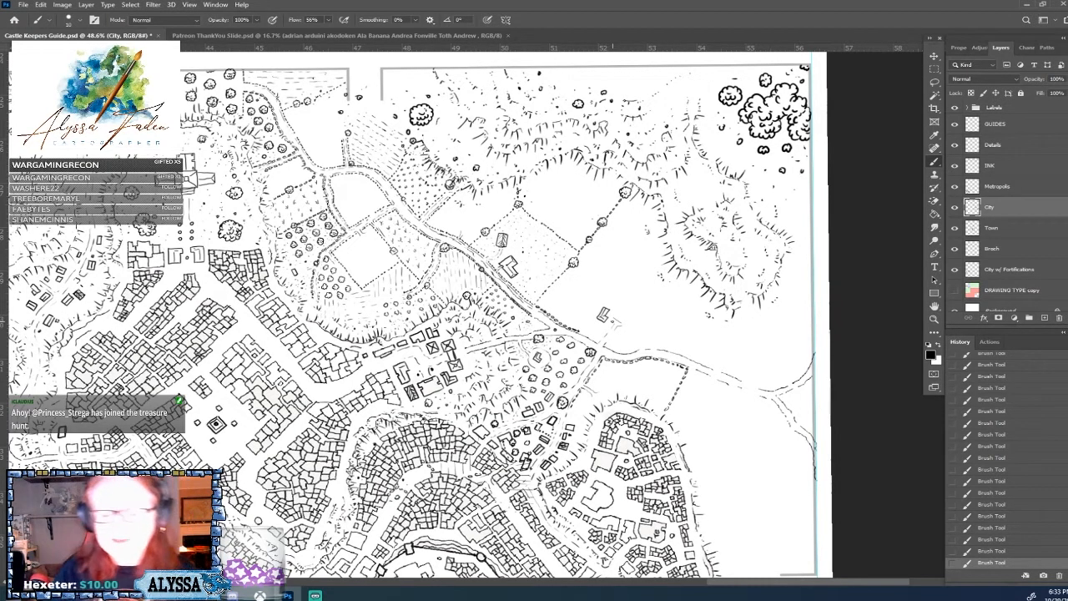
left_click_drag(612, 321, 574, 328)
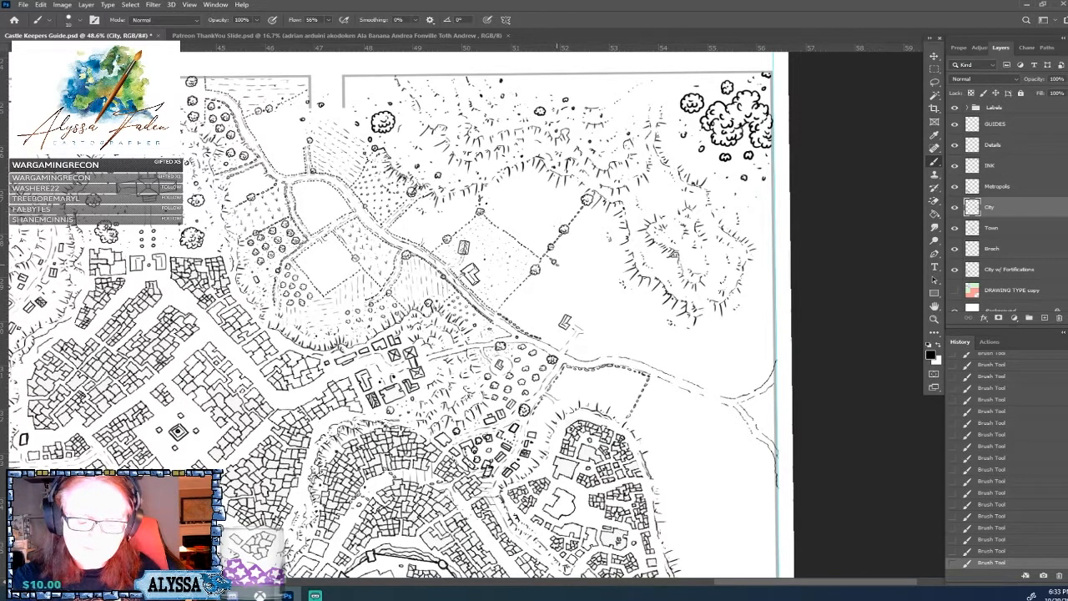
left_click_drag(563, 270, 568, 265)
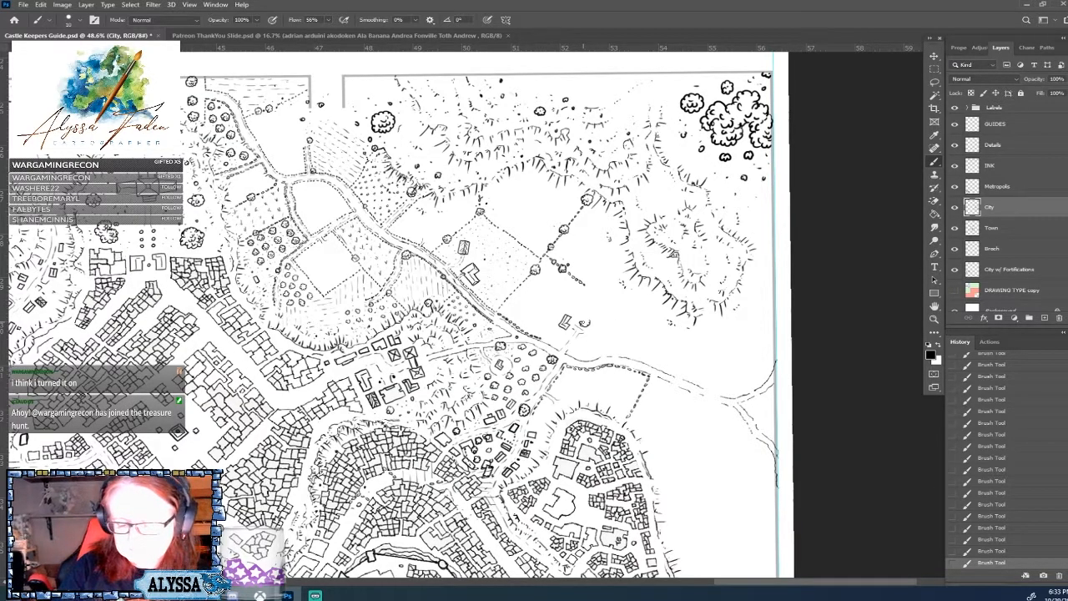
left_click_drag(582, 318, 582, 324)
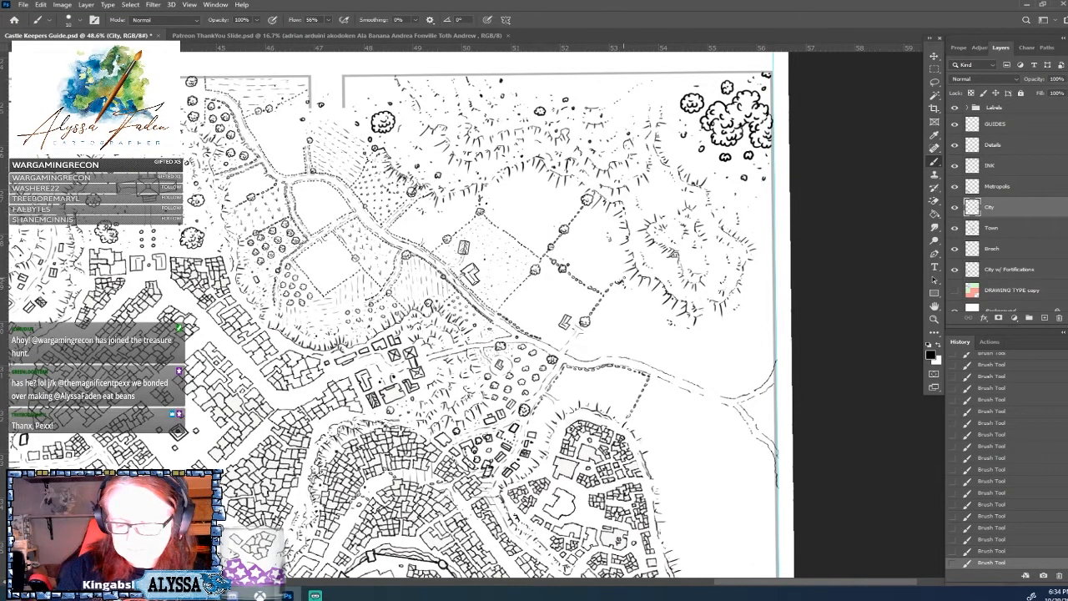
Hatch the field between the tree-studded hedge and the eastern hills with long plough furrows.
scroll(624, 302, "down", 2)
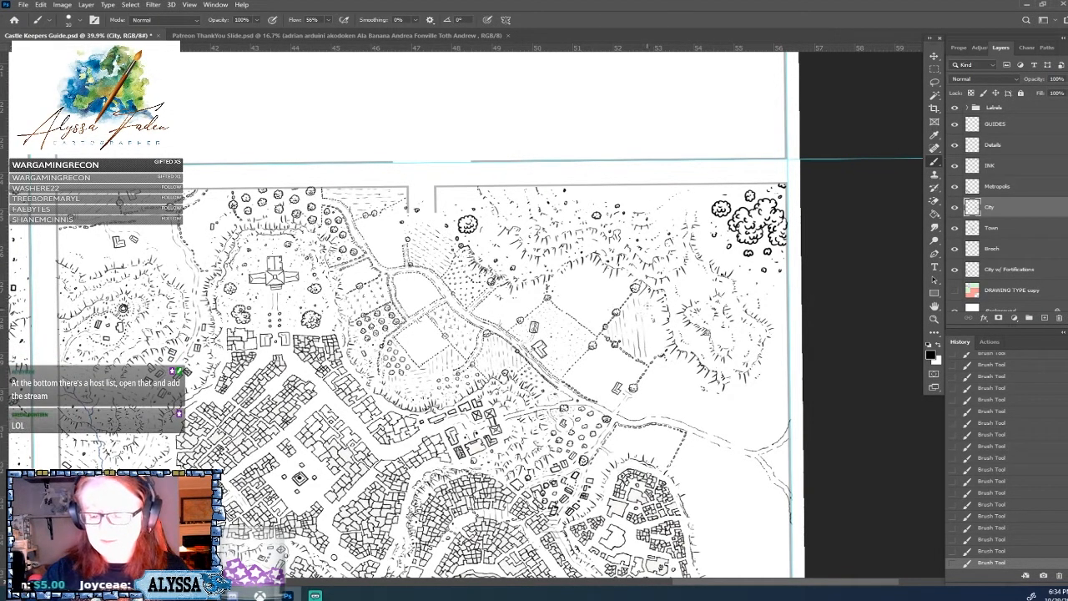
left_click_drag(647, 315, 651, 354)
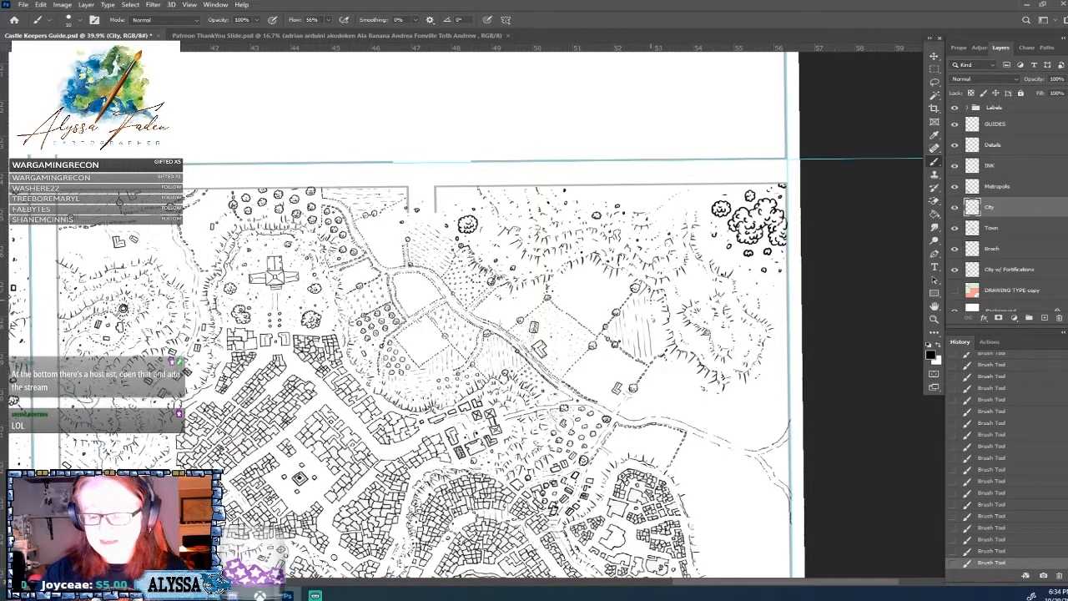
Draw a dashed hedge running north from the road to the foot of the eastern hills.
mouse_move(655, 302)
left_mouse_down()
mouse_move(658, 341)
mouse_move(610, 302)
left_mouse_up()
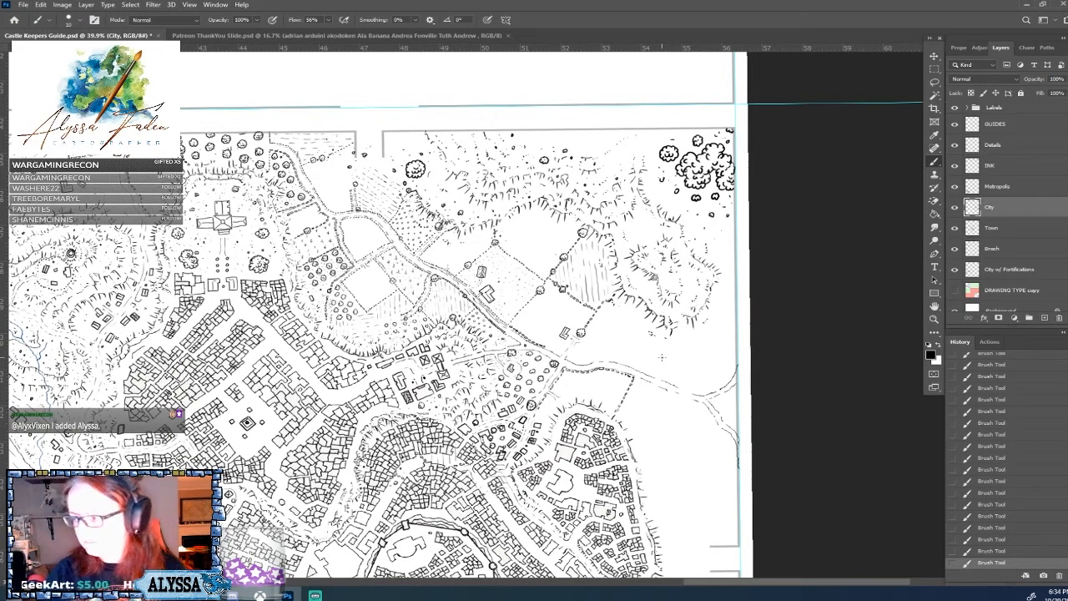
left_click_drag(662, 357, 639, 327)
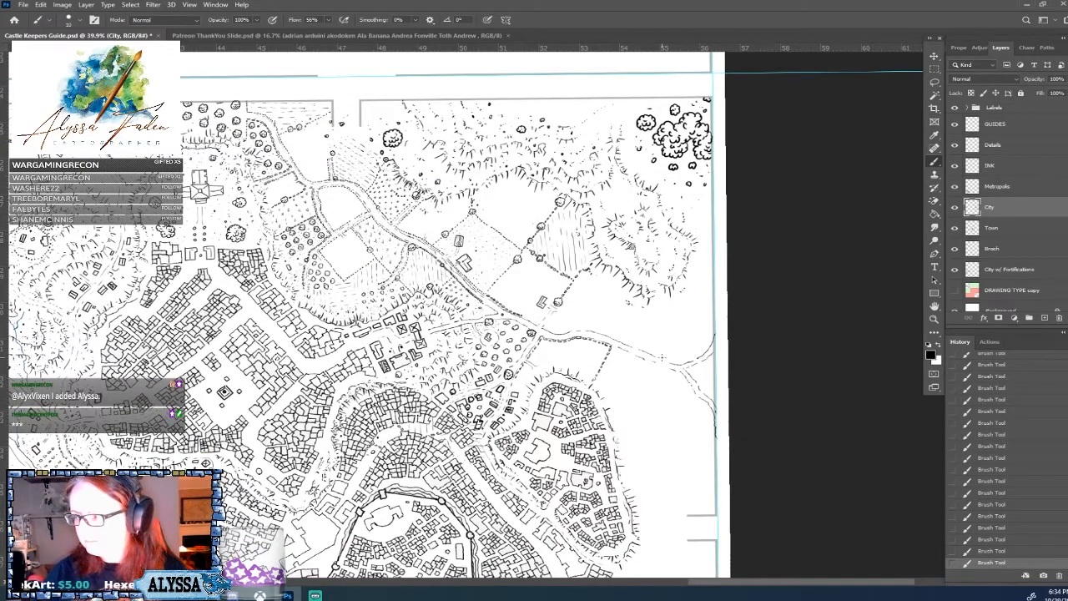
mouse_move(662, 357)
left_mouse_down()
mouse_move(655, 335)
mouse_move(678, 355)
left_mouse_up()
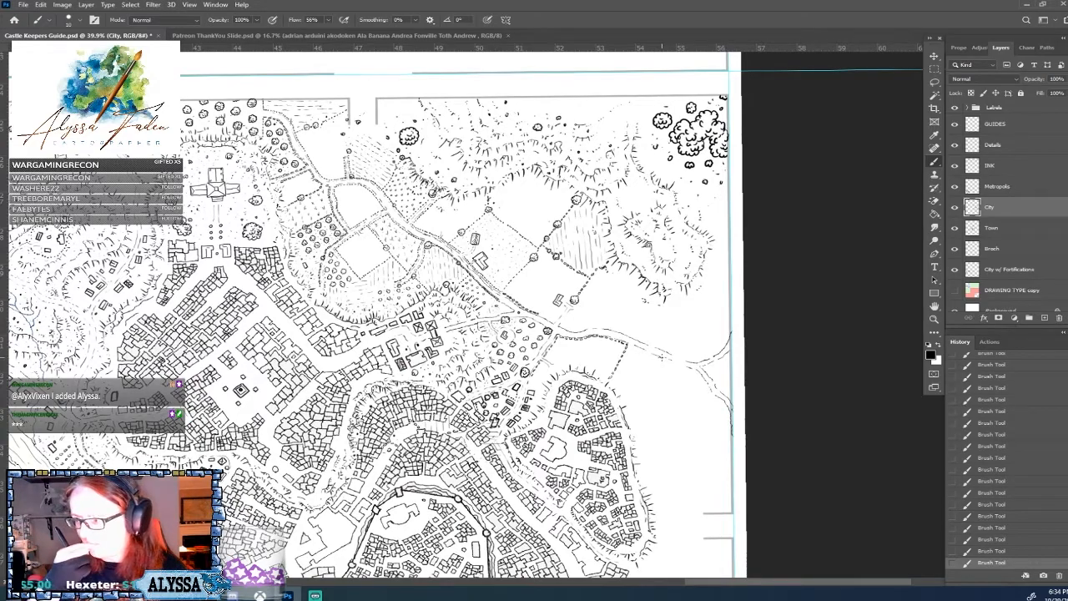
scroll(662, 358, "up", 2)
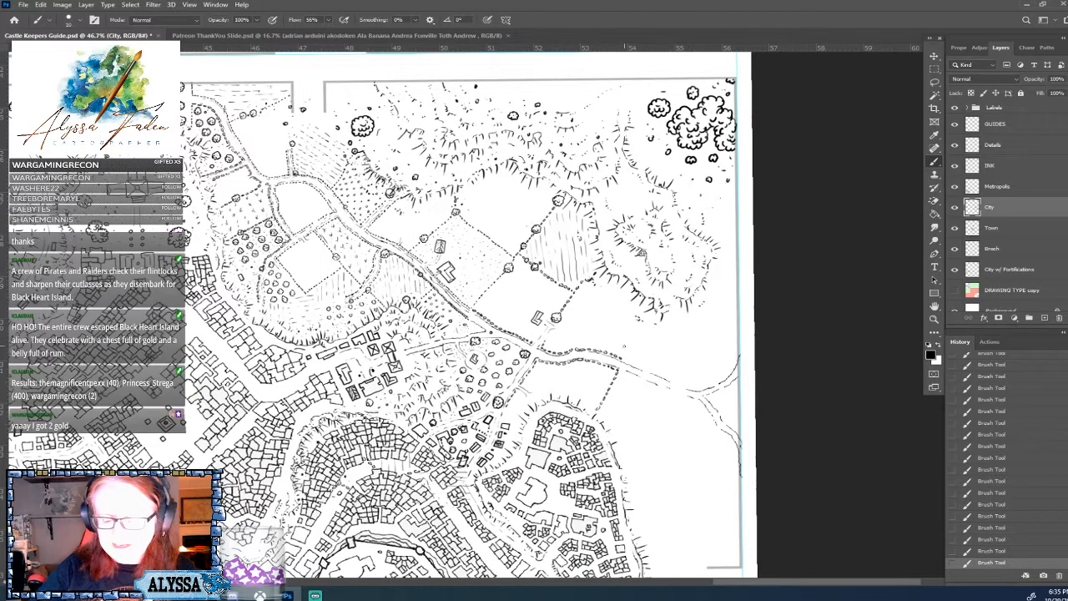
left_click(630, 337)
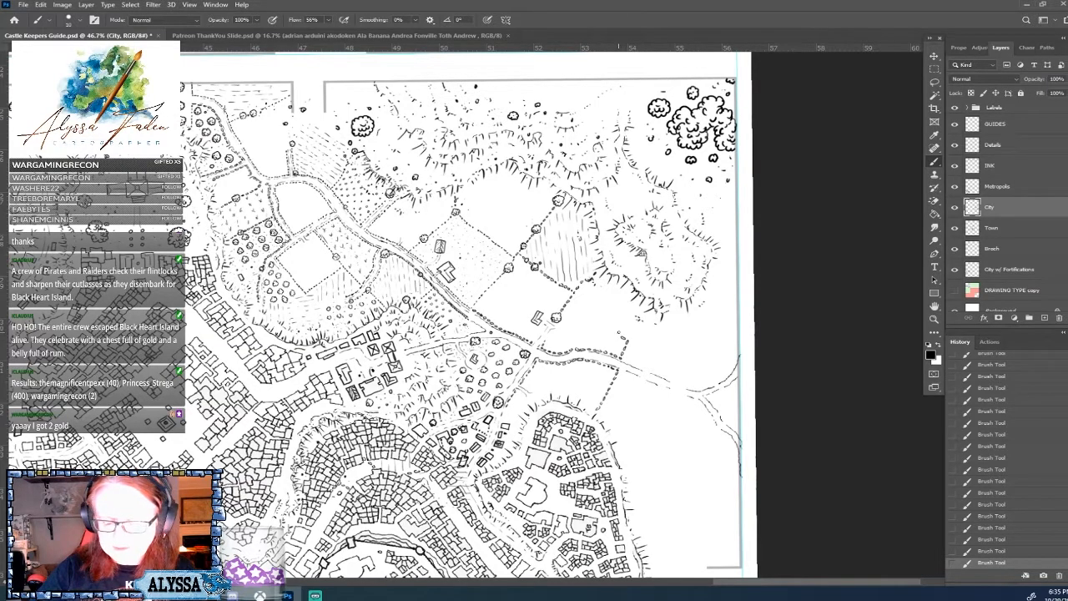
left_click(623, 318)
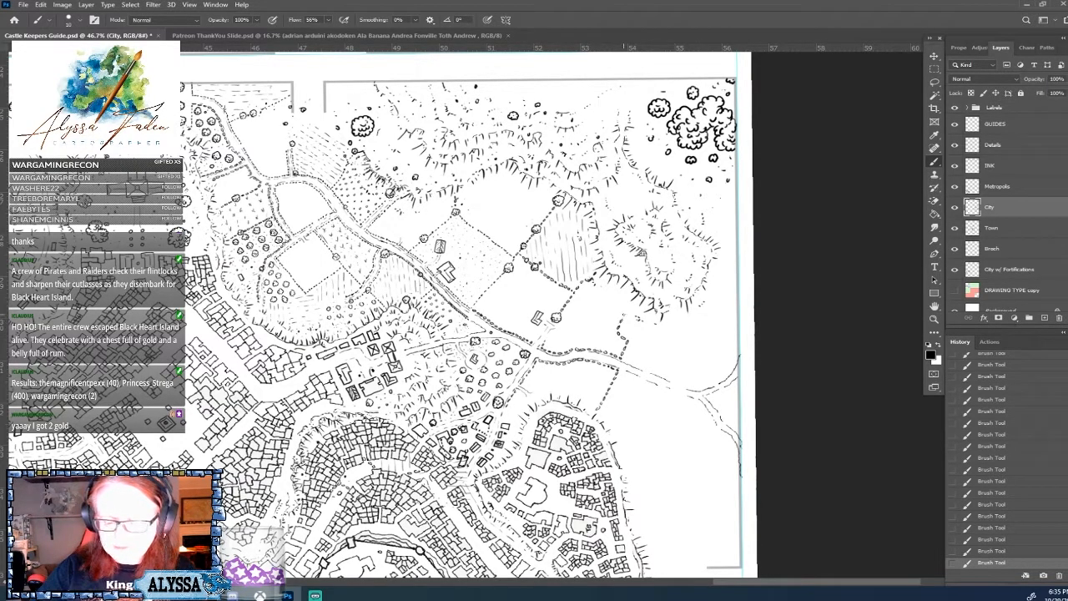
left_click(627, 308)
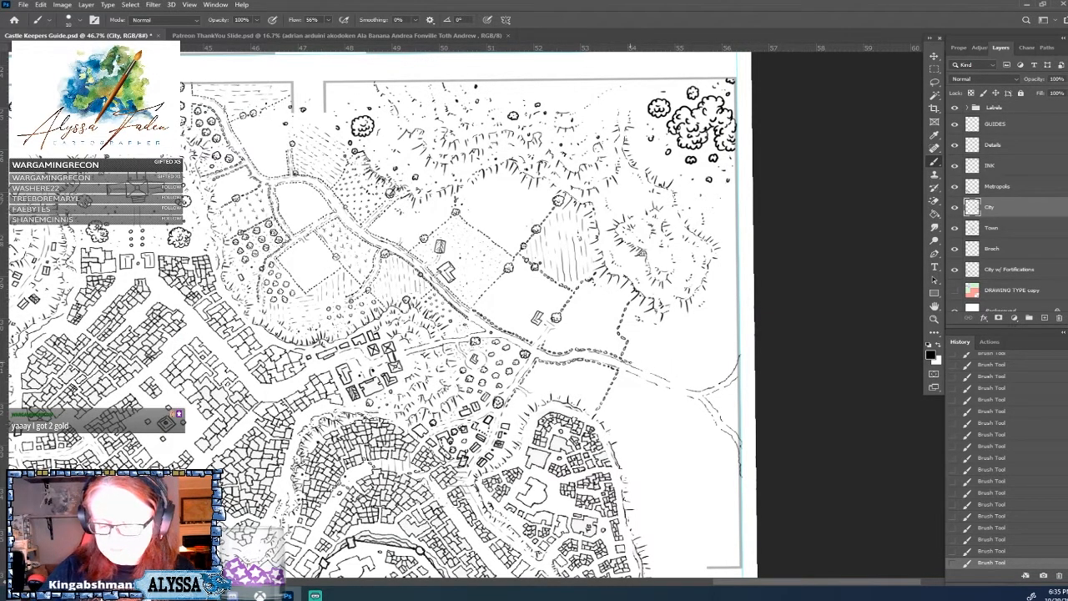
Extend the roadside hedge to the map's eastern edge and enclose a small furrowed field there with a tree-studded hedge.
left_click_drag(636, 365, 641, 367)
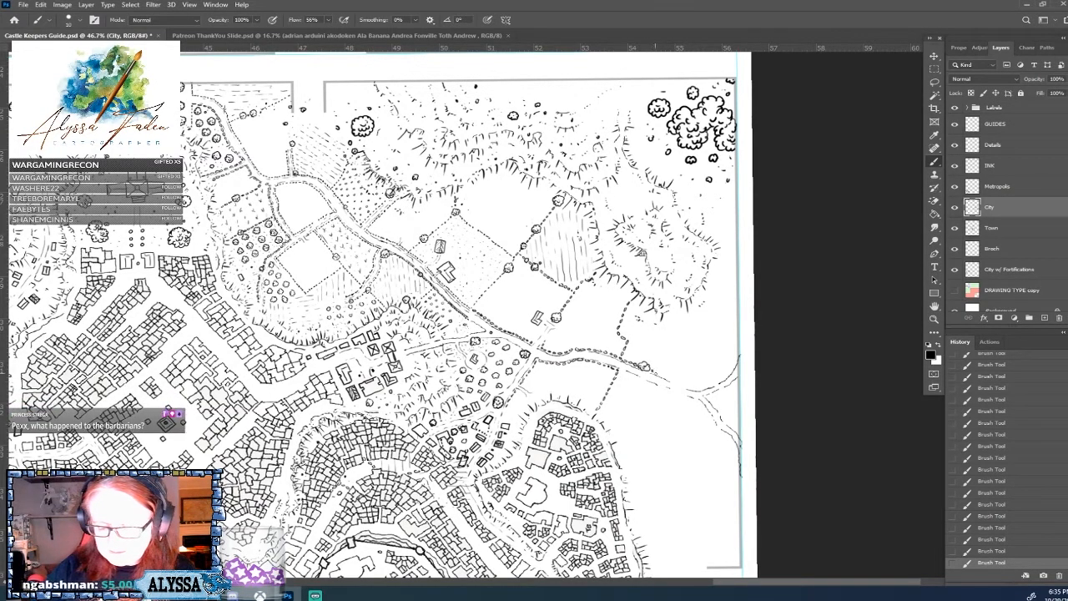
left_click_drag(655, 372, 662, 375)
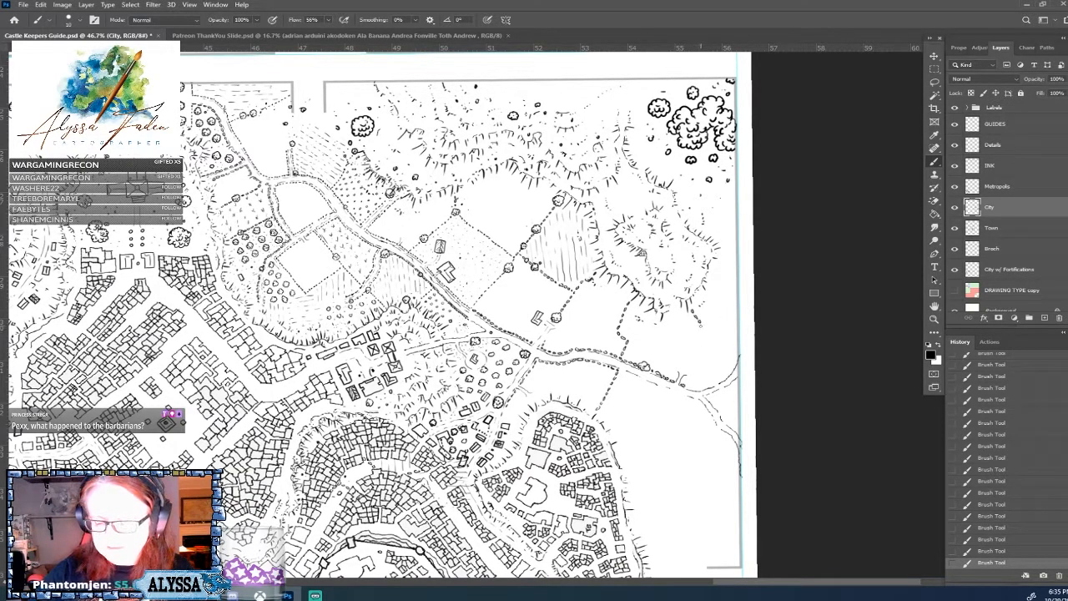
left_click_drag(700, 334, 705, 349)
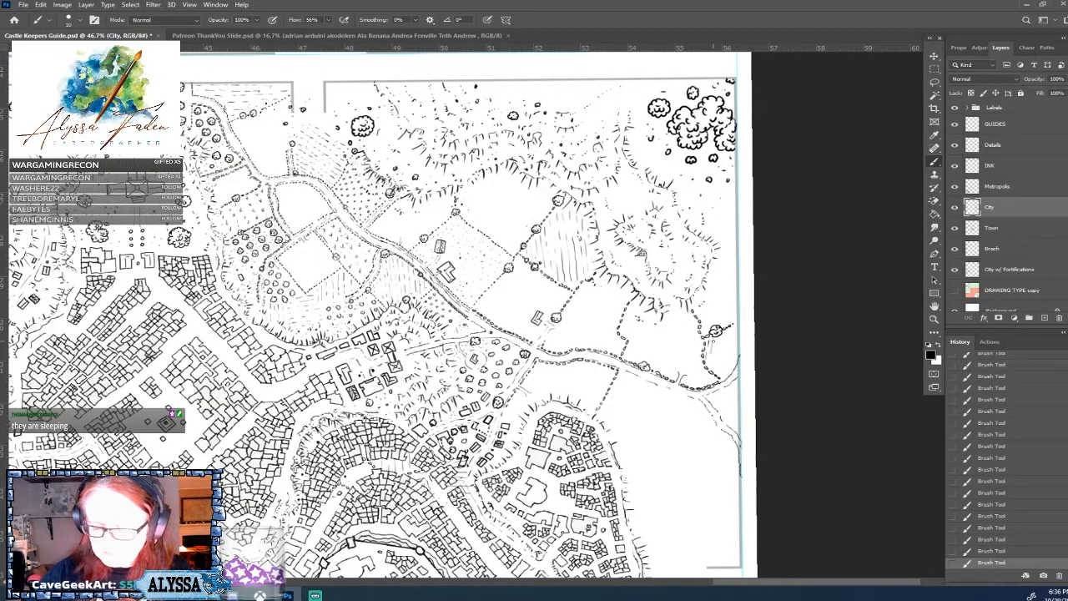
mouse_move(716, 339)
left_mouse_down()
mouse_move(713, 359)
mouse_move(726, 354)
mouse_move(729, 368)
left_mouse_up()
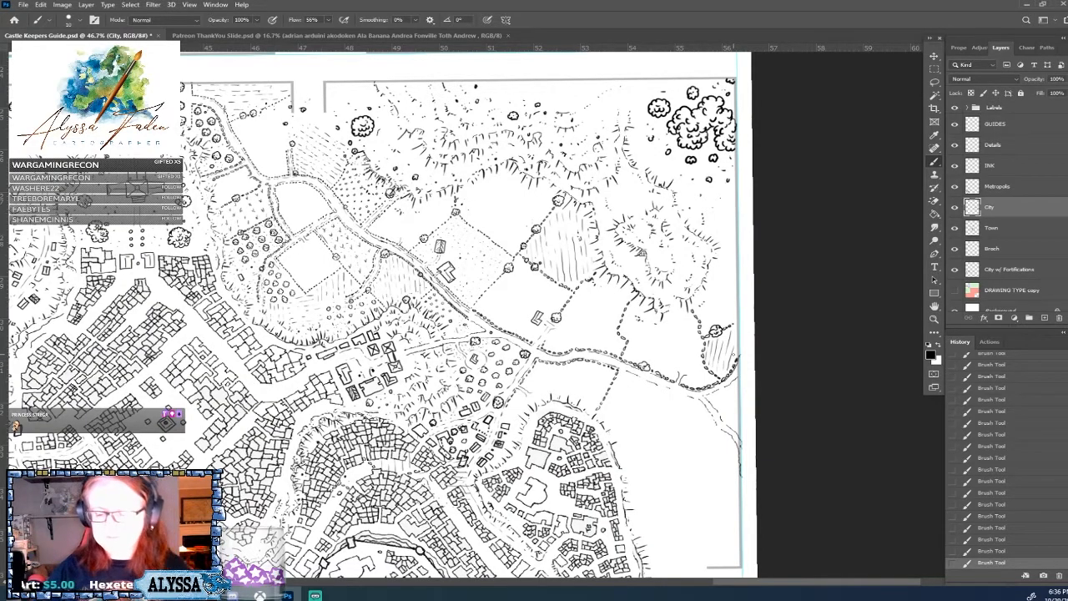
Roll back the last five brush strokes in the history and reapply them.
scroll(734, 355, "down", 4)
scroll(734, 355, "up", 1)
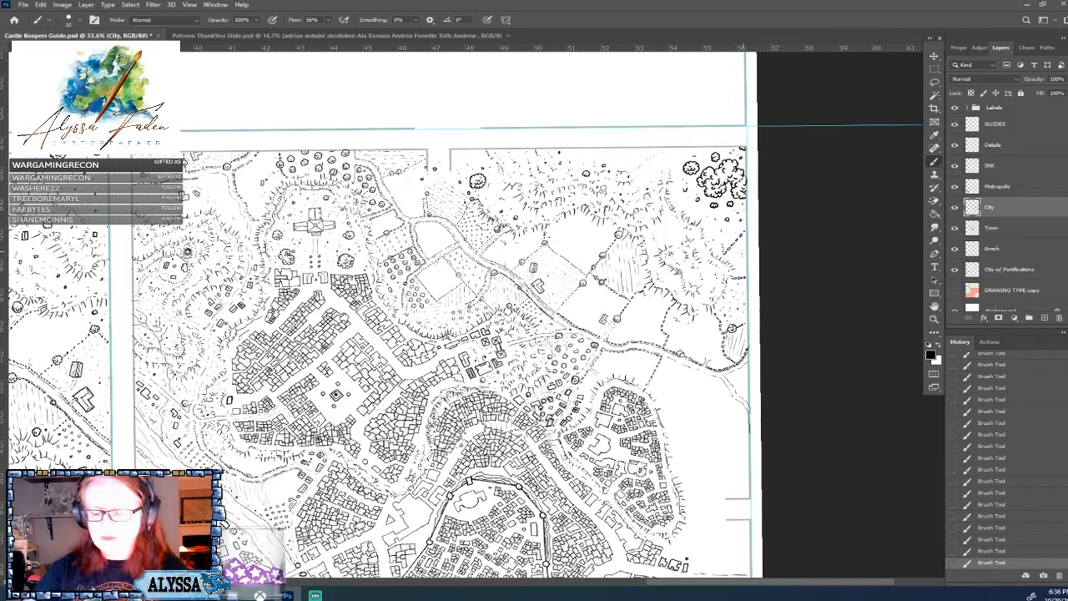
scroll(772, 339, "up", 3)
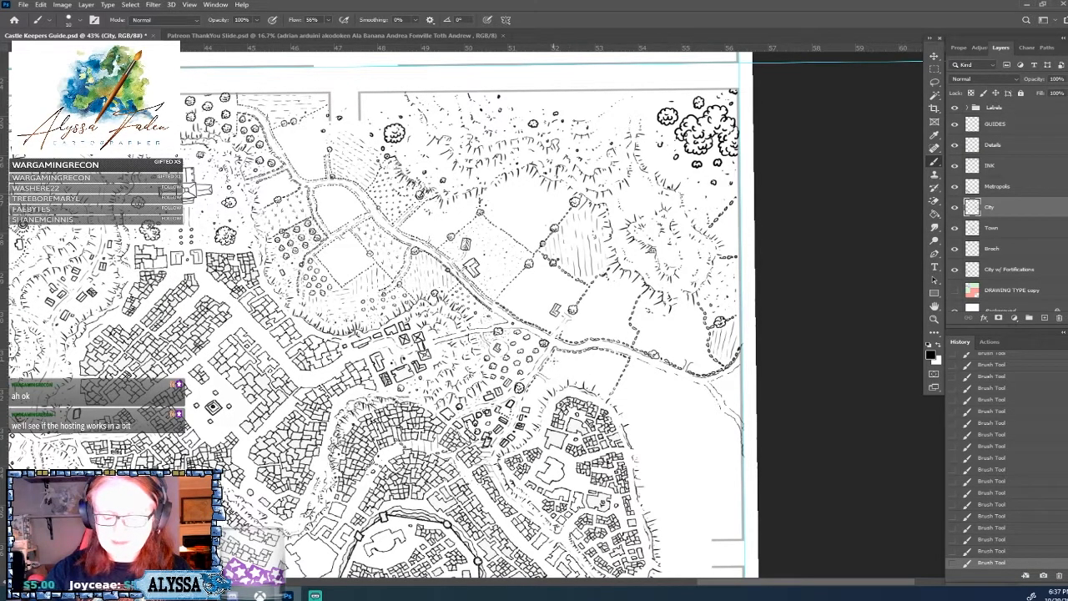
left_click(990, 517)
left_click(992, 504)
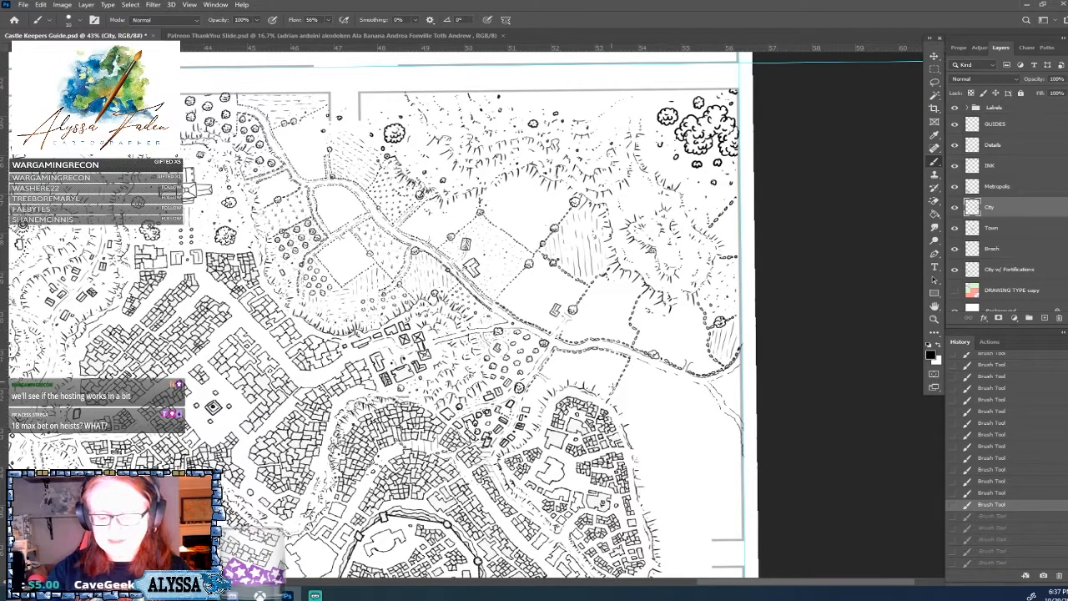
scroll(616, 389, "down", 3)
scroll(743, 309, "up", 3)
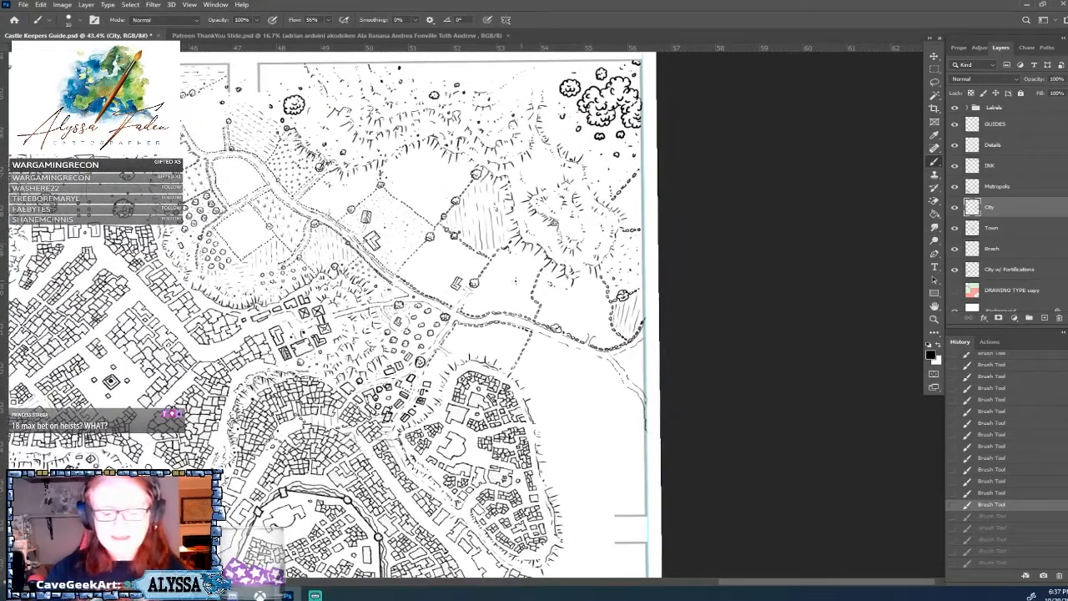
key("ctrl+shift+z")
key("ctrl+shift+z")
key("ctrl+shift+z")
key("ctrl+shift+z")
key("ctrl+shift+z")
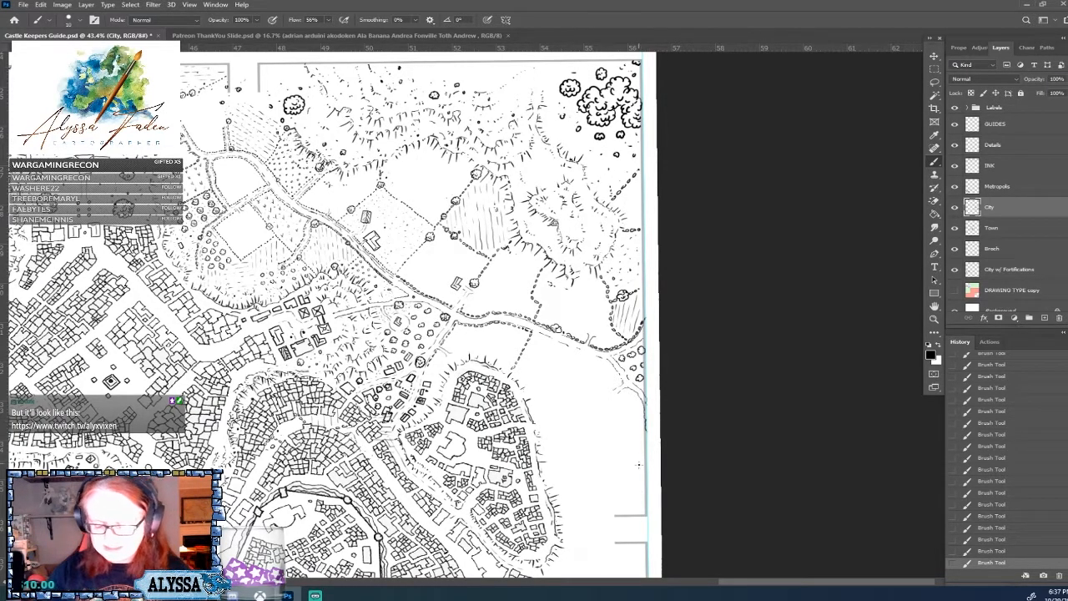
Draw a dashed hedge with small trees from the city's northeastern cliff edge to the map's eastern edge, south of the road.
left_click_drag(622, 452, 652, 410)
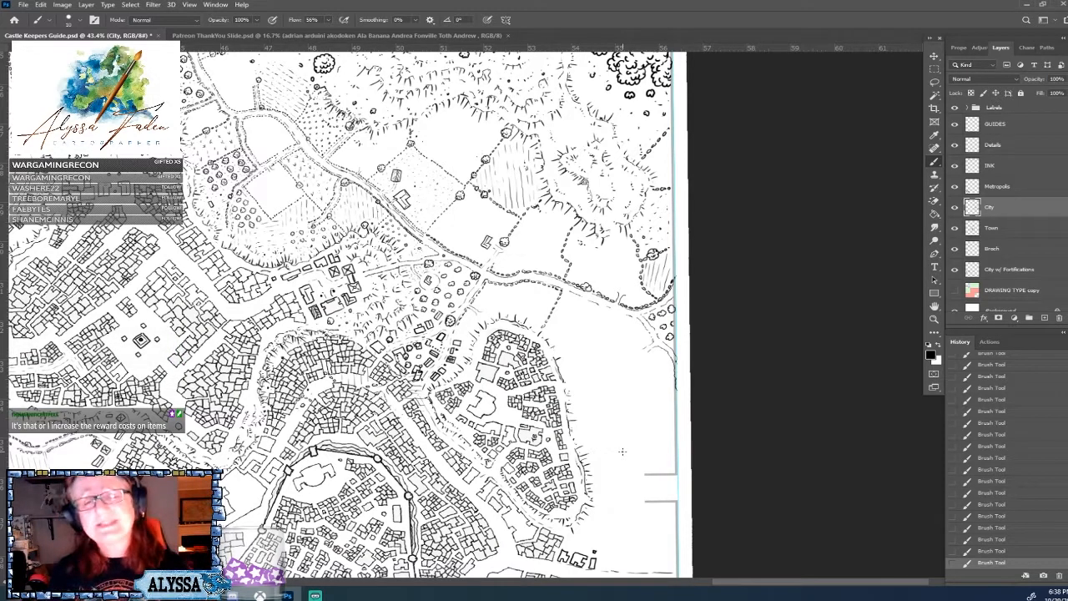
left_click_drag(622, 451, 601, 440)
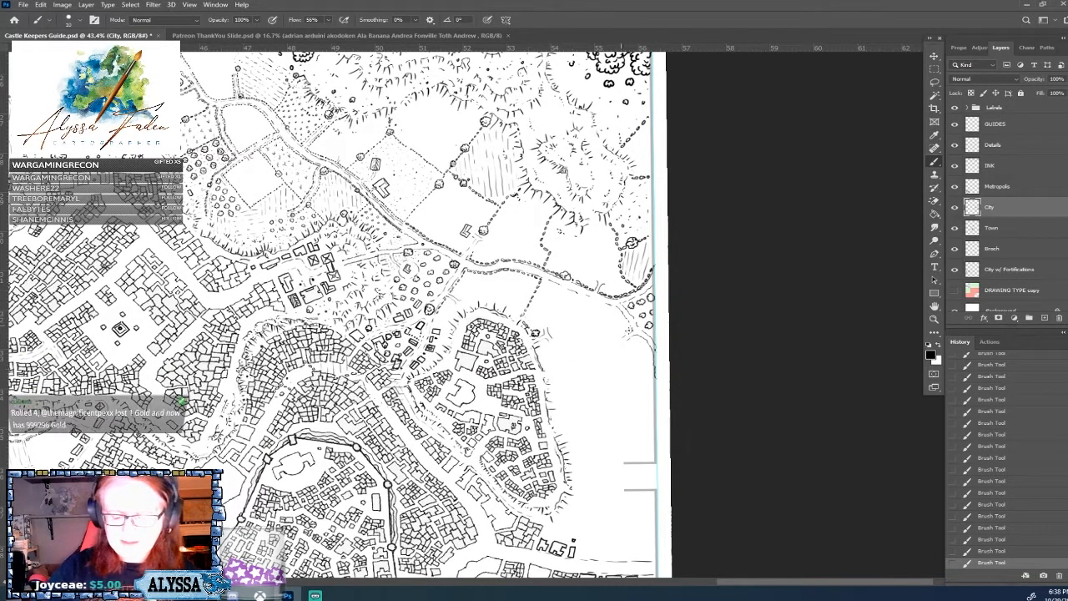
left_click_drag(549, 365, 557, 364)
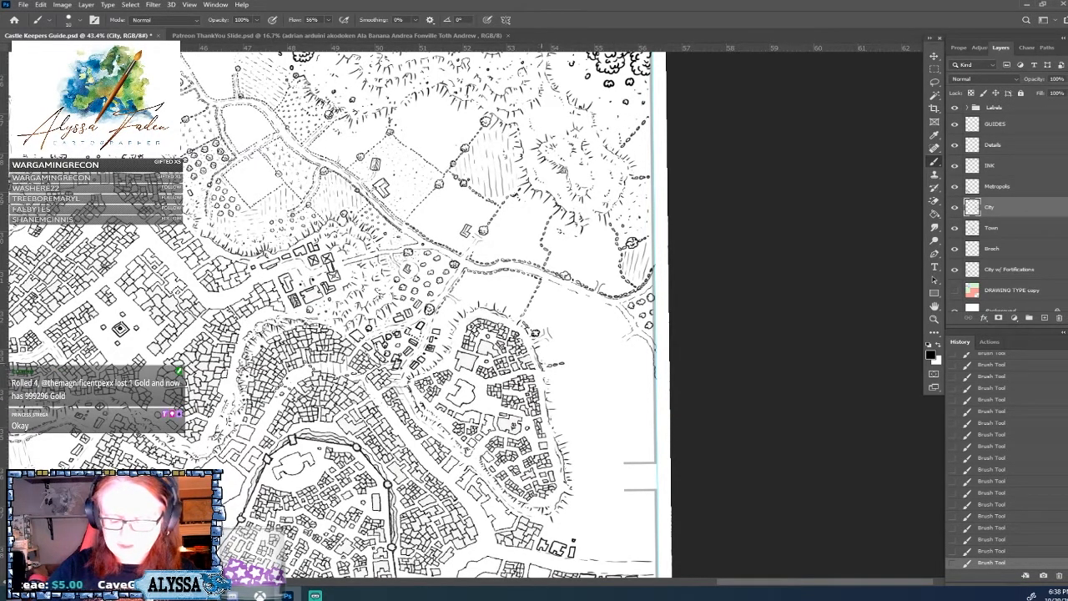
left_click_drag(542, 363, 578, 360)
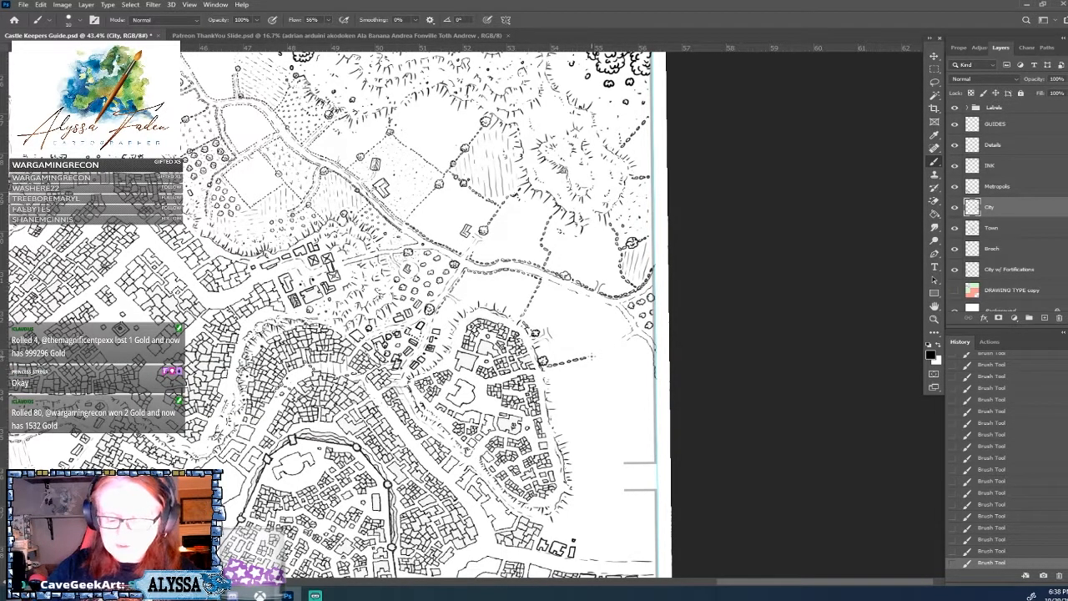
left_click_drag(595, 356, 623, 347)
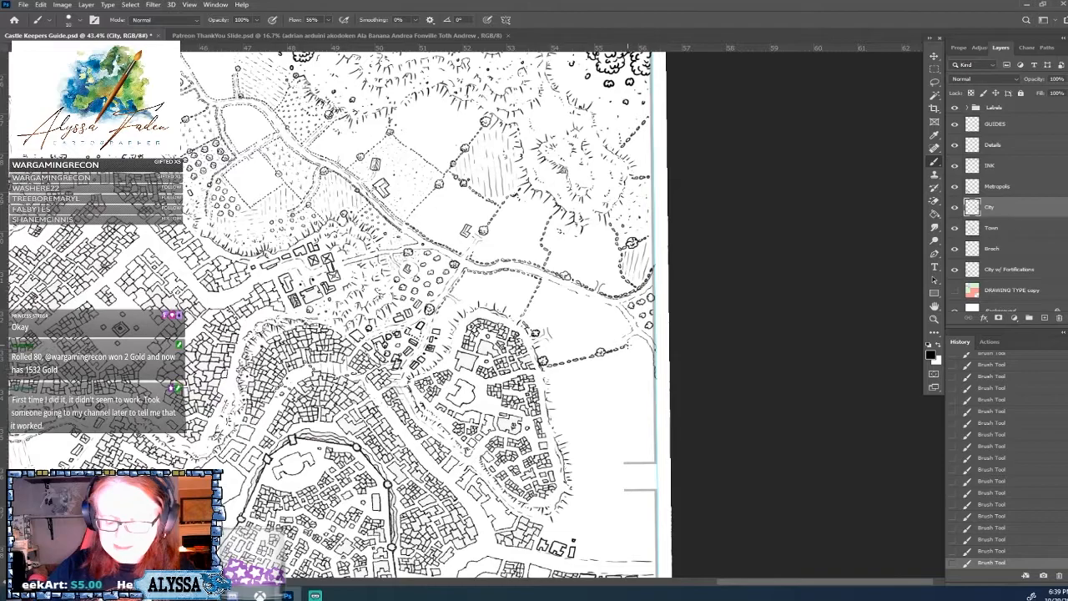
left_click_drag(636, 340, 652, 350)
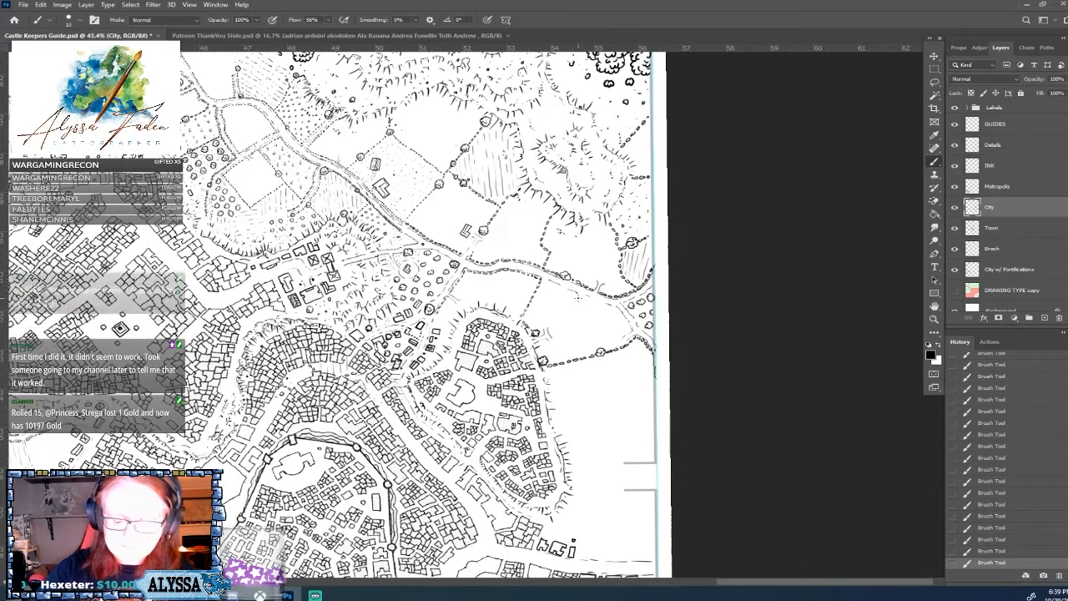
Line the south side of the road with a hedge and fill the enclosed field below it with rows of orchard trees.
left_click(580, 296)
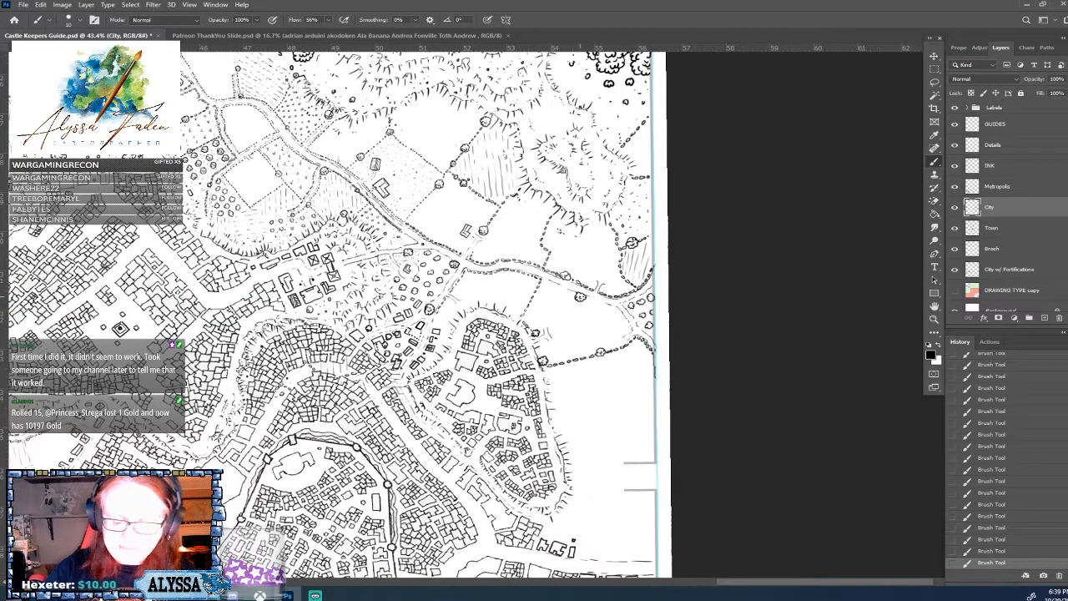
left_click_drag(543, 279, 553, 284)
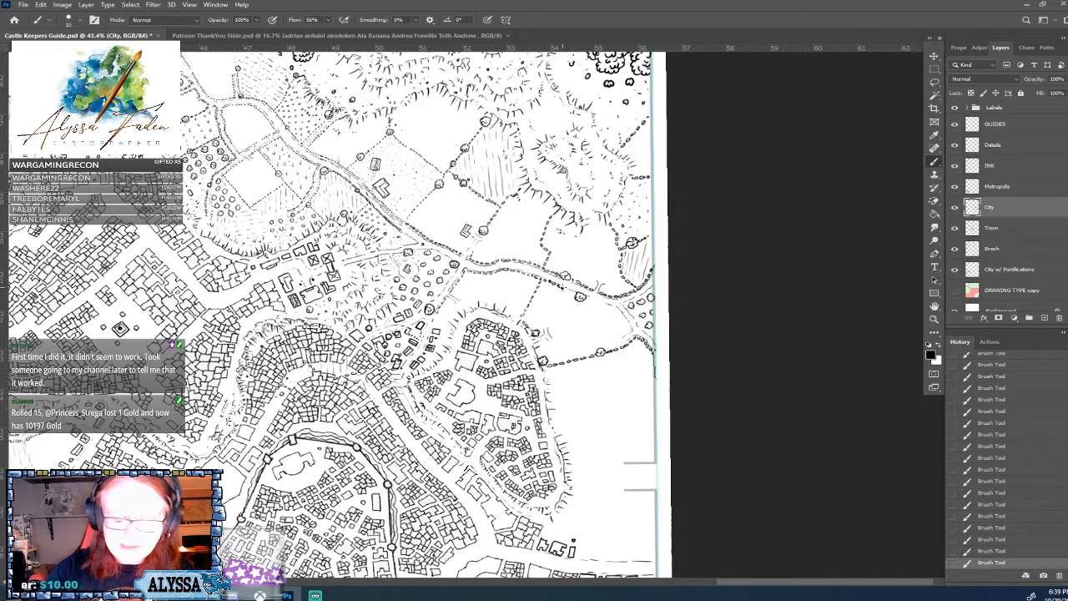
left_click_drag(568, 290, 574, 292)
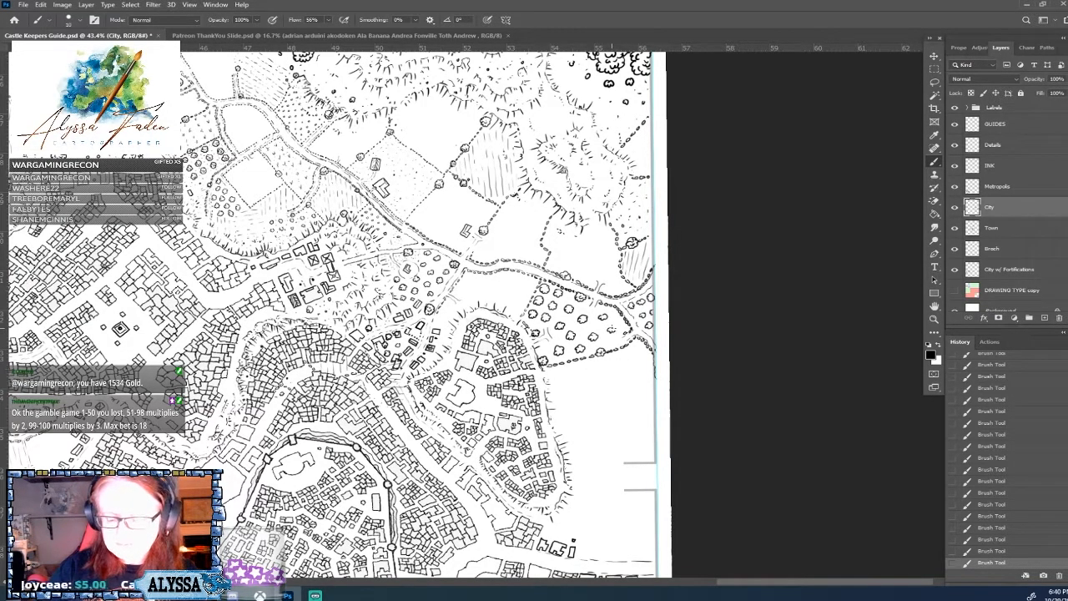
Ink small houses north of the city's eastern road and a hedged orchard with rows of trees behind them.
scroll(586, 400, "down", 3)
scroll(616, 361, "up", 2)
scroll(616, 360, "up", 1)
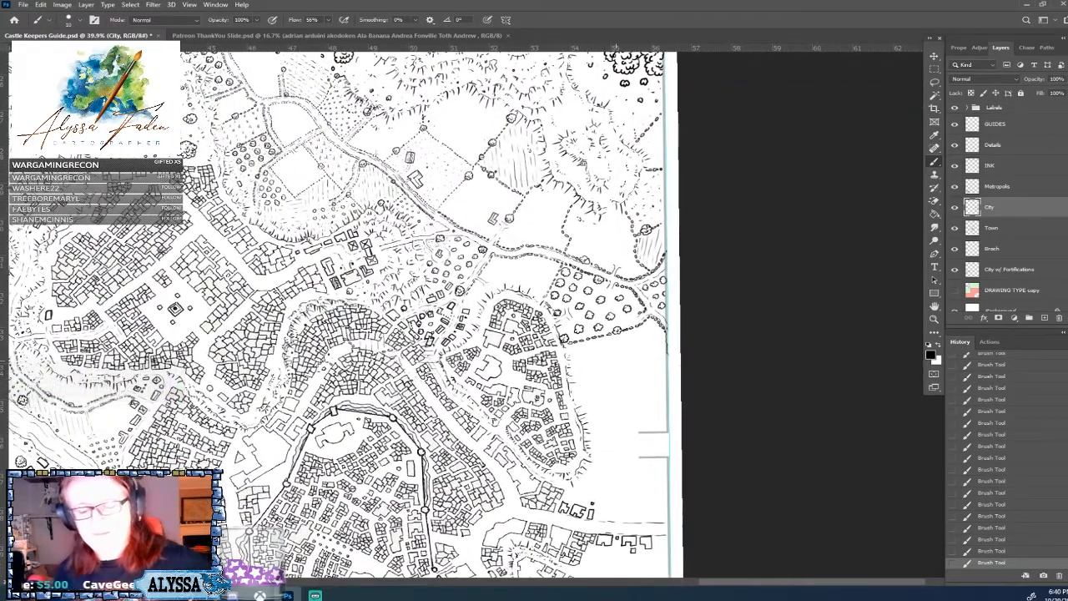
scroll(616, 361, "up", 1)
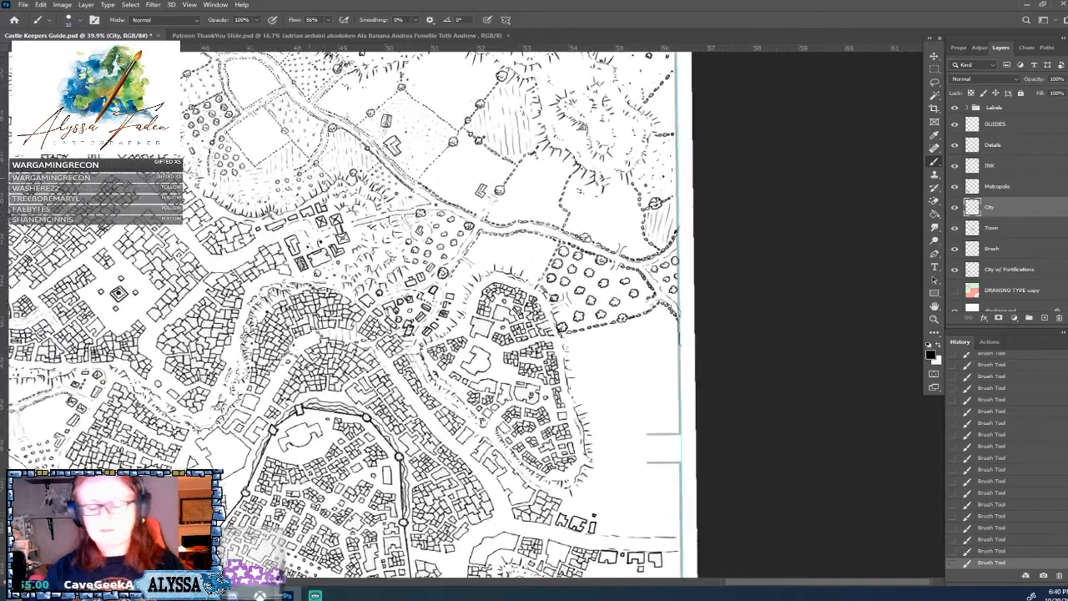
left_click_drag(616, 360, 577, 351)
scroll(322, 311, "up", 1)
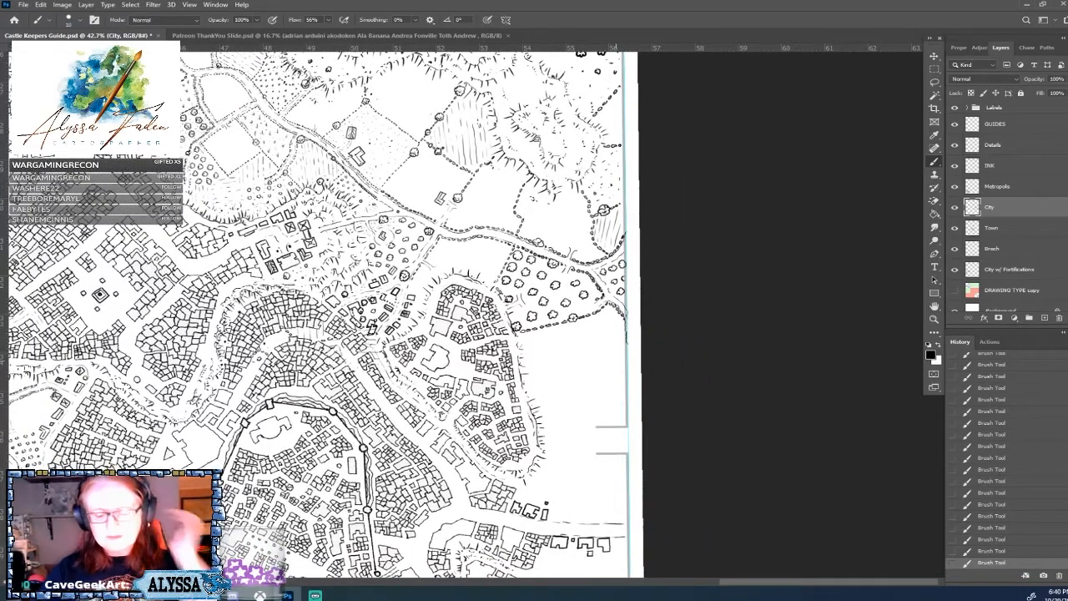
scroll(544, 422, "up", 2)
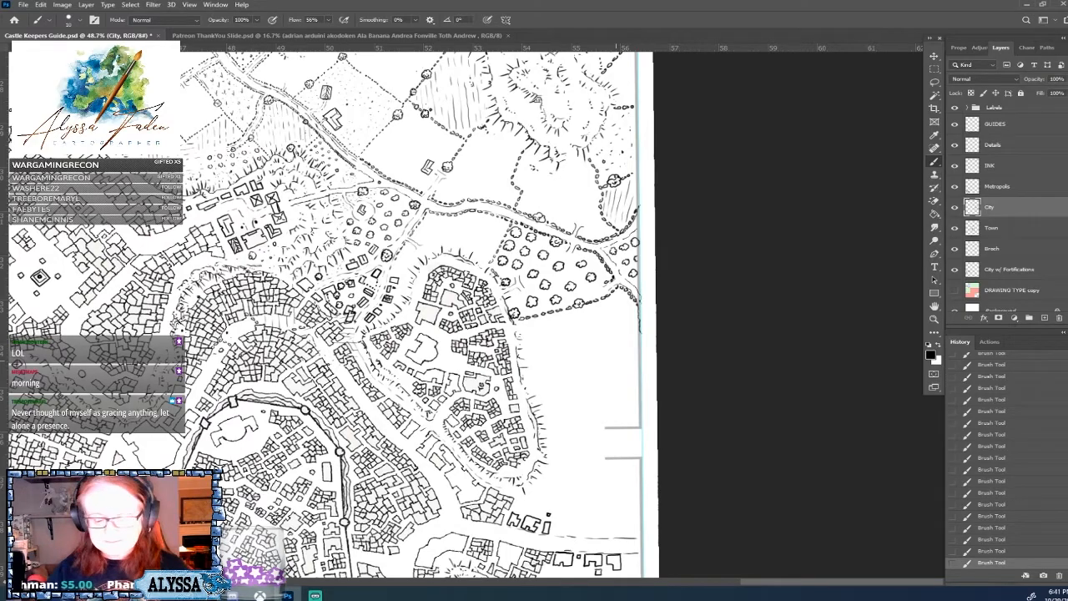
scroll(541, 438, "down", 5)
scroll(530, 443, "up", 5)
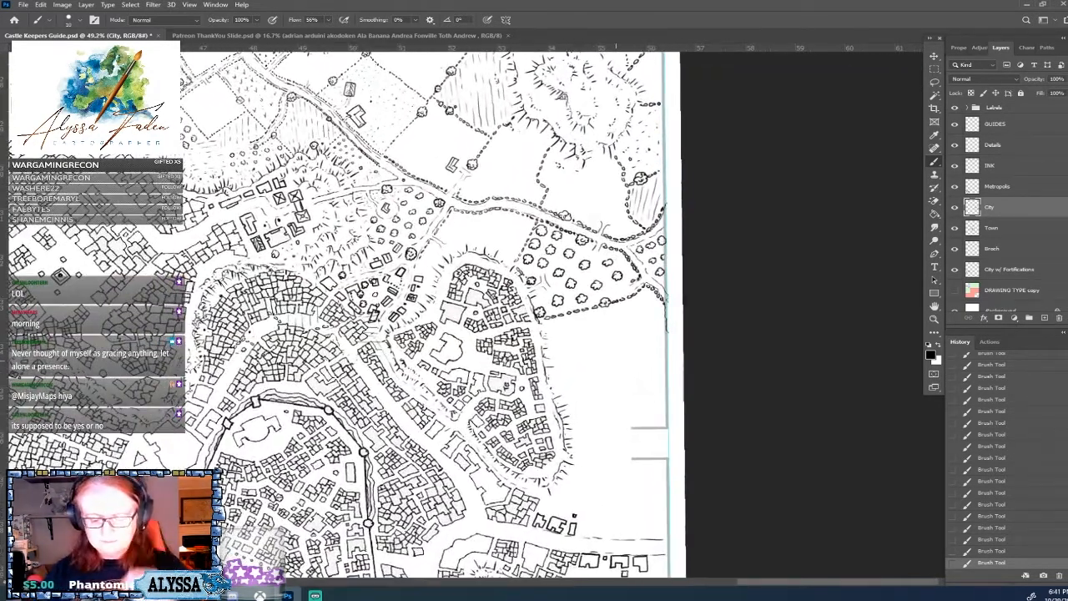
left_click_drag(616, 360, 576, 257)
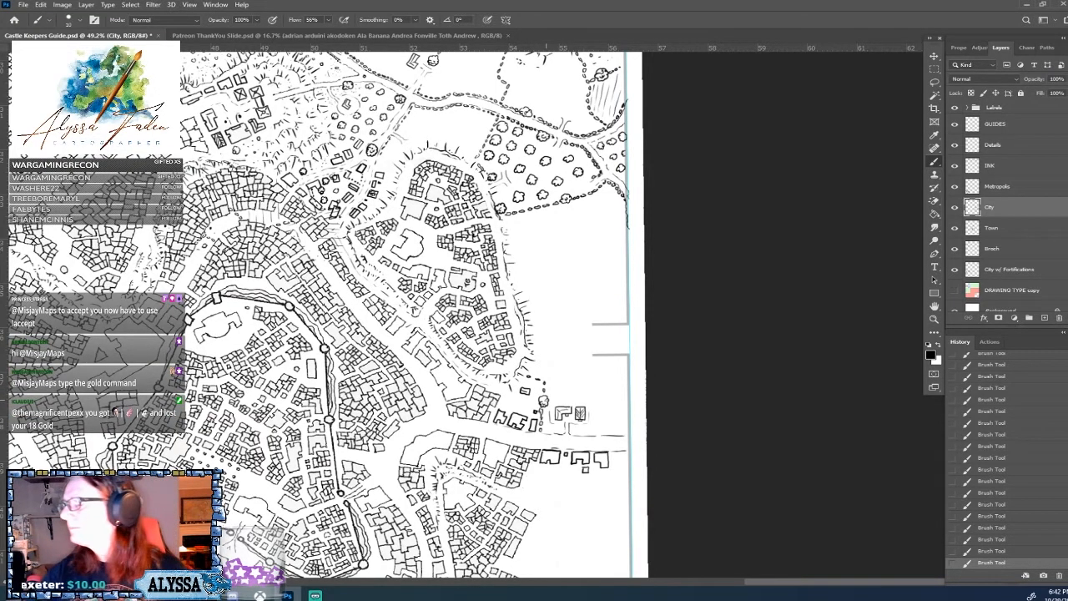
left_click_drag(520, 402, 547, 399)
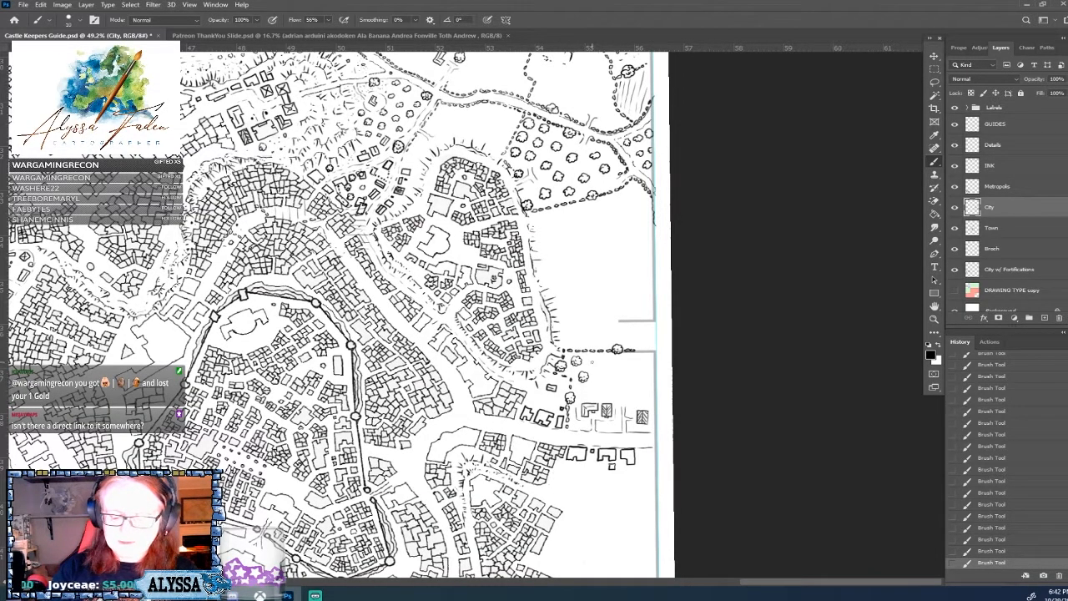
left_click_drag(590, 362, 595, 362)
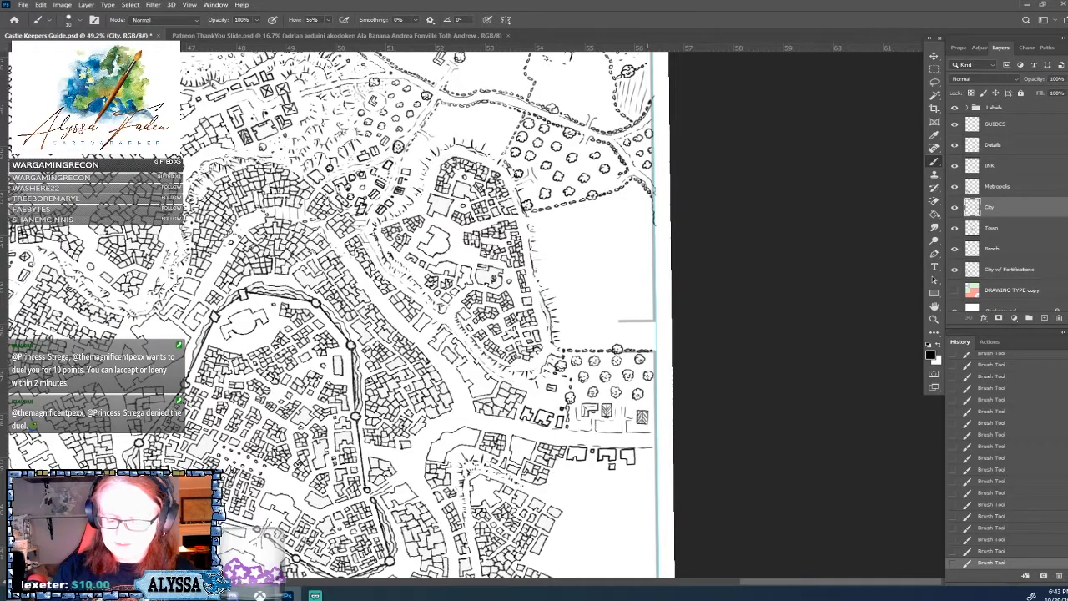
scroll(650, 413, "down", 7)
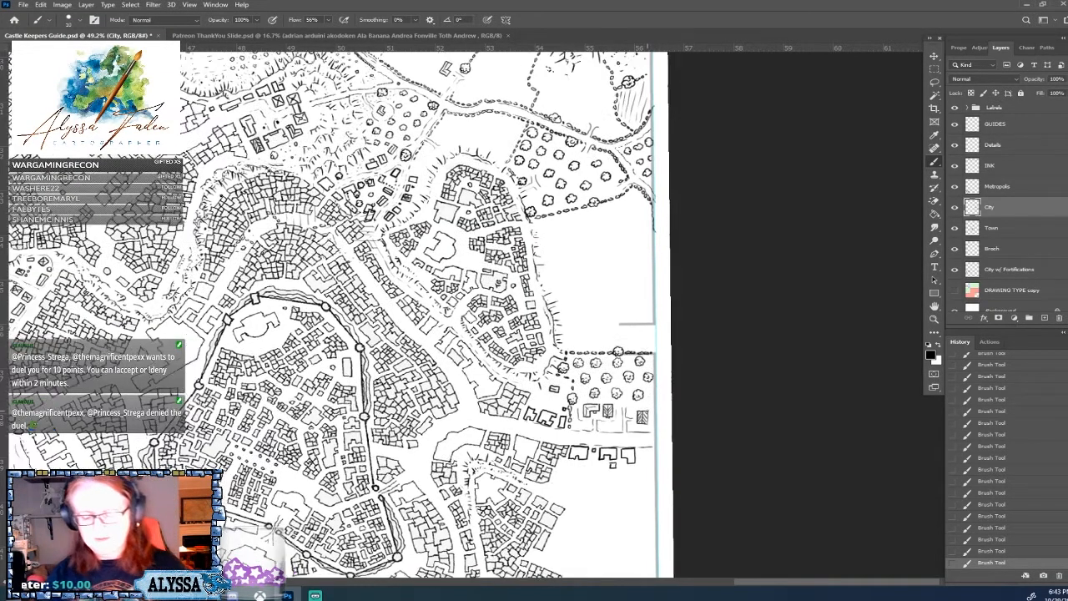
left_click_drag(649, 413, 690, 395)
scroll(649, 413, "up", 2)
scroll(659, 384, "up", 2)
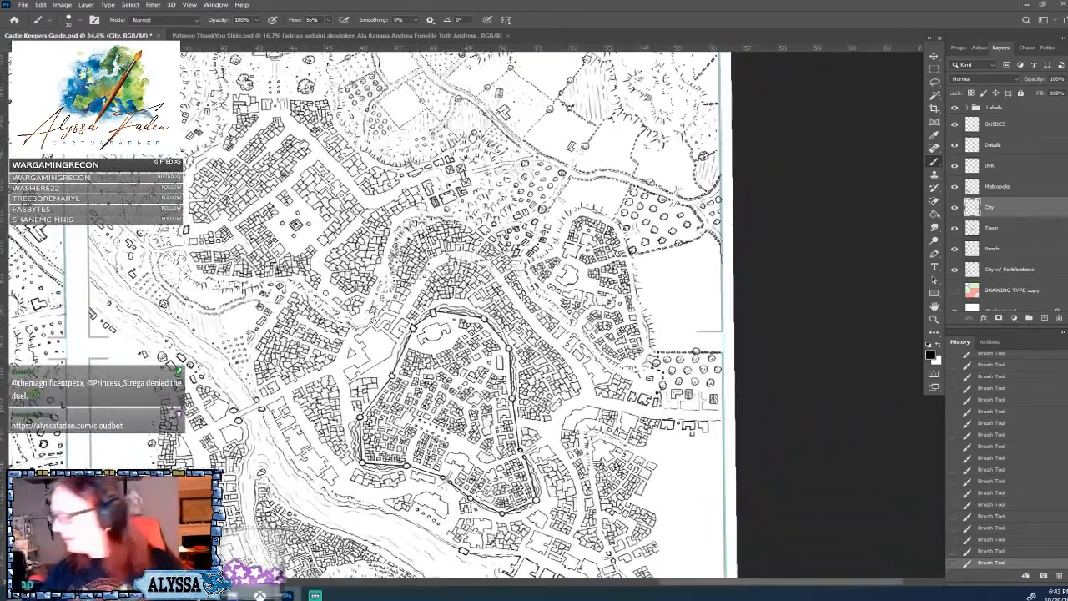
Save the map document.
key("ctrl+s")
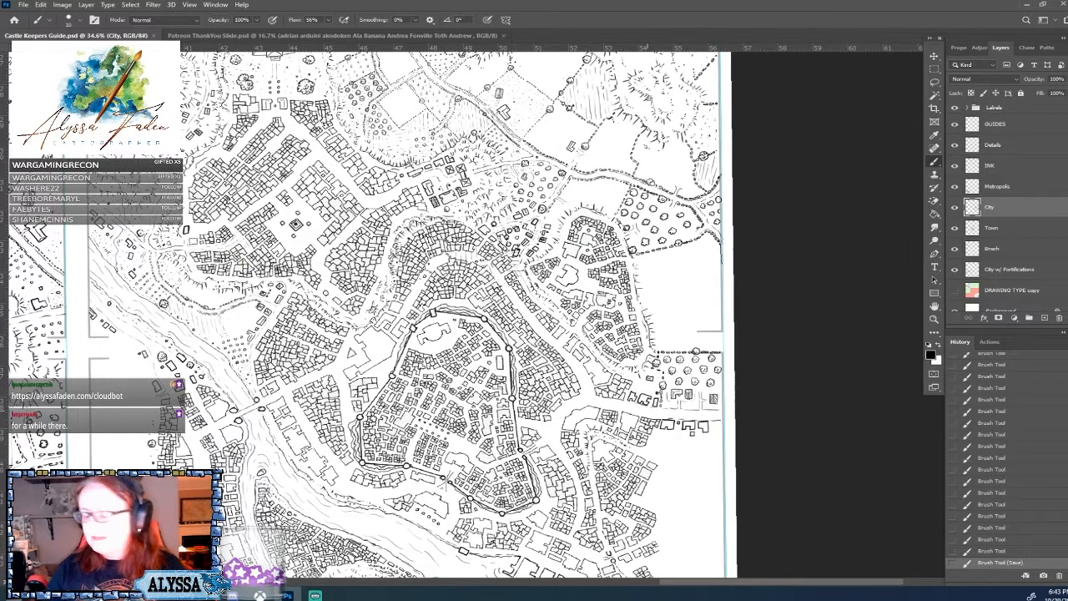
scroll(451, 317, "up", 2)
scroll(401, 317, "down", 2)
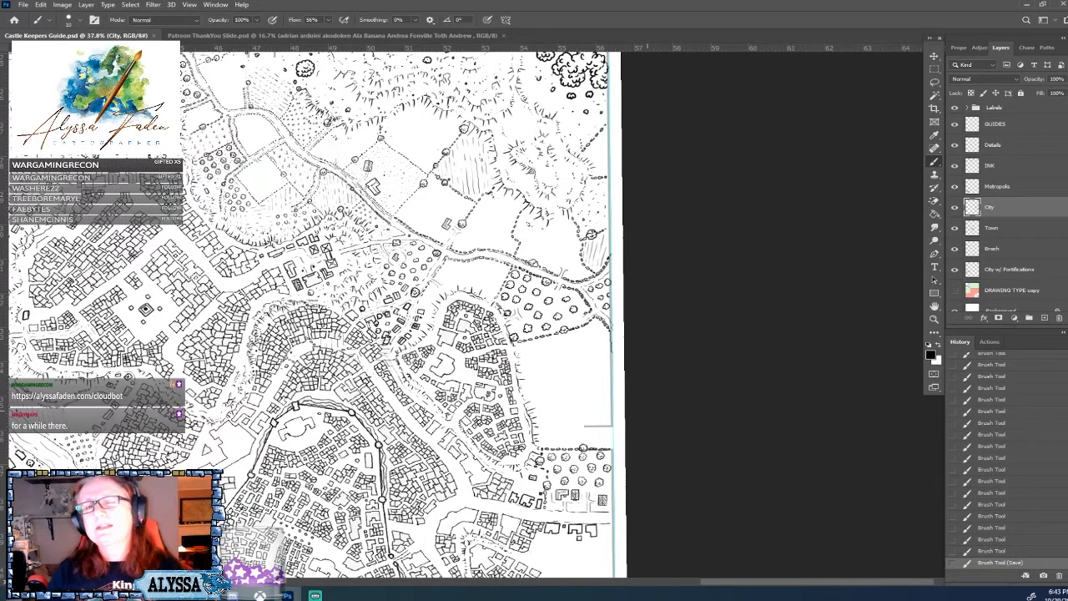
Draw a stepped dashed hedge from the eastern orchard's southern boundary to the map's eastern edge, finishing it with a tree.
scroll(535, 438, "up", 1)
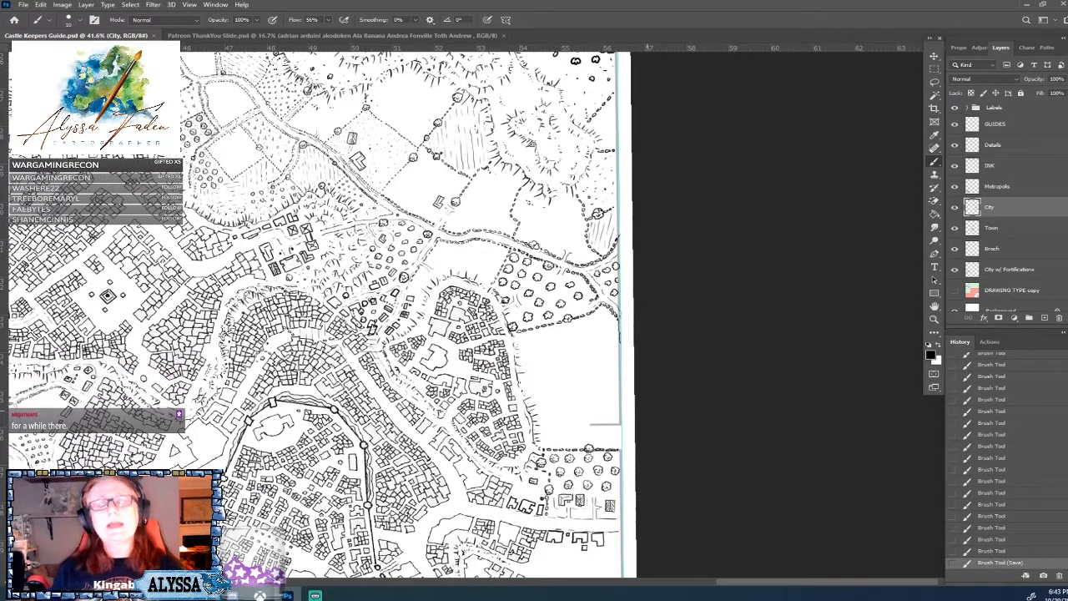
scroll(590, 520, "up", 1)
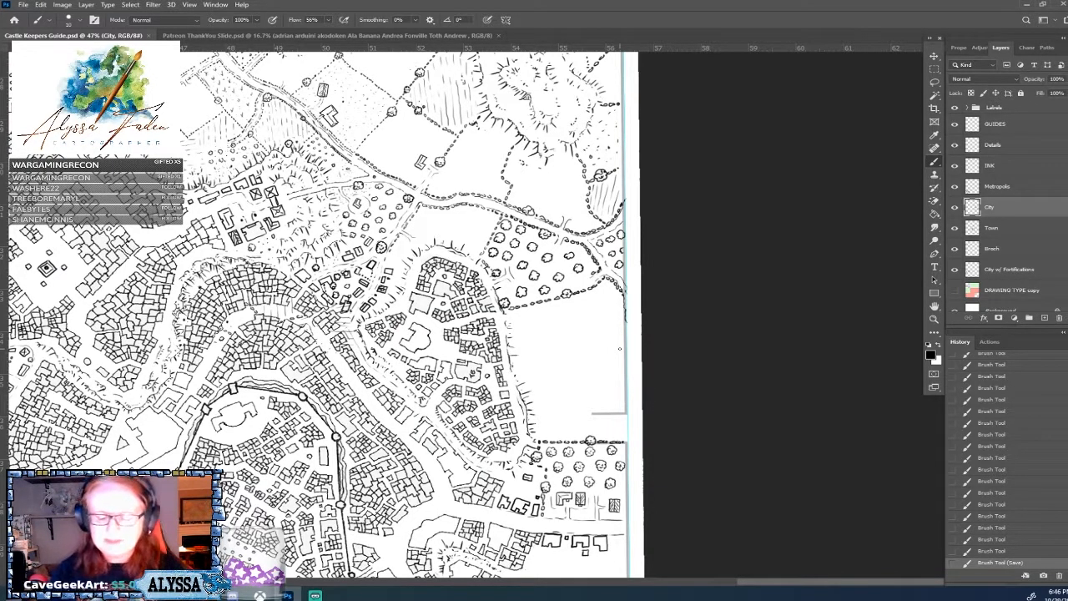
mouse_move(548, 306)
left_mouse_down()
mouse_move(553, 335)
mouse_move(568, 338)
left_mouse_up()
left_click(571, 336)
left_click(578, 336)
left_click(582, 336)
left_click(588, 341)
left_click(590, 348)
left_click(592, 354)
left_click(607, 353)
left_click(615, 351)
left_click(622, 346)
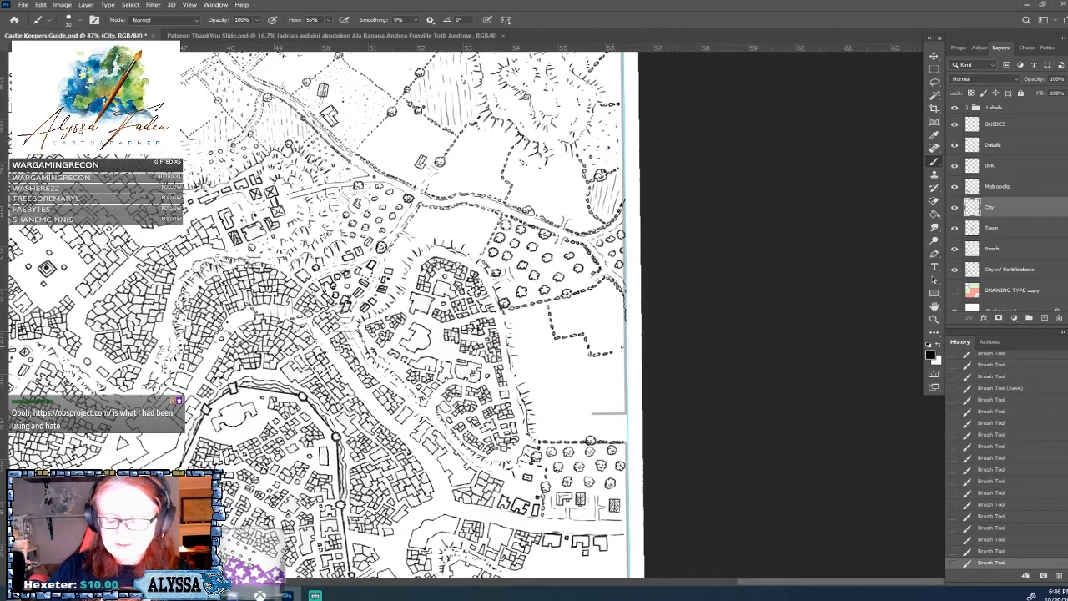
left_click_drag(622, 347, 622, 357)
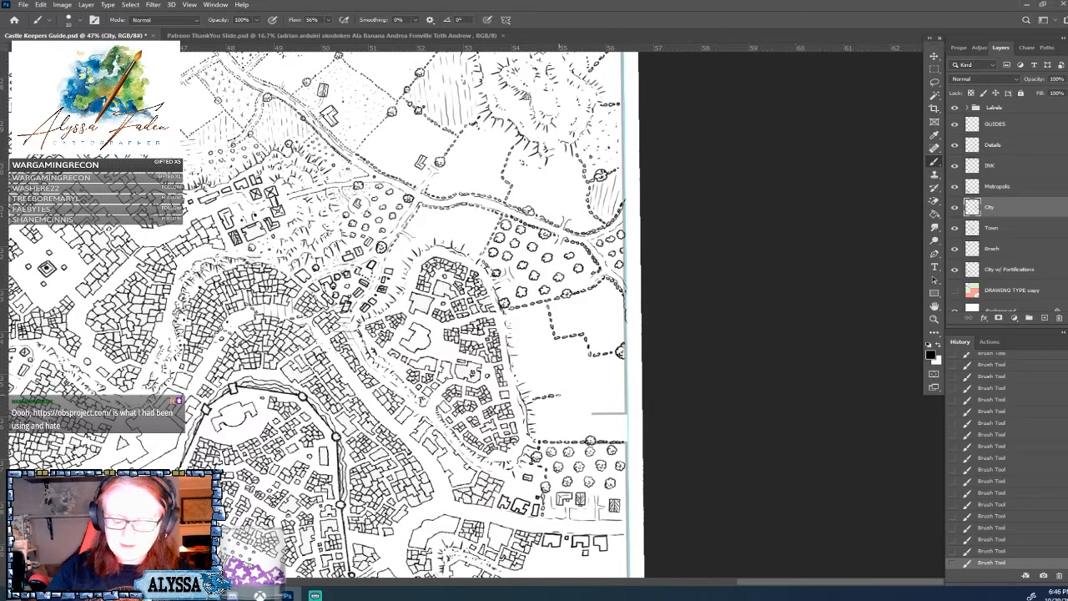
Enclose two fields east of the cliff with a dashed cross hedge and a vertical hedge running from the stepped hedge down to the lower orchard.
left_click_drag(568, 393, 579, 392)
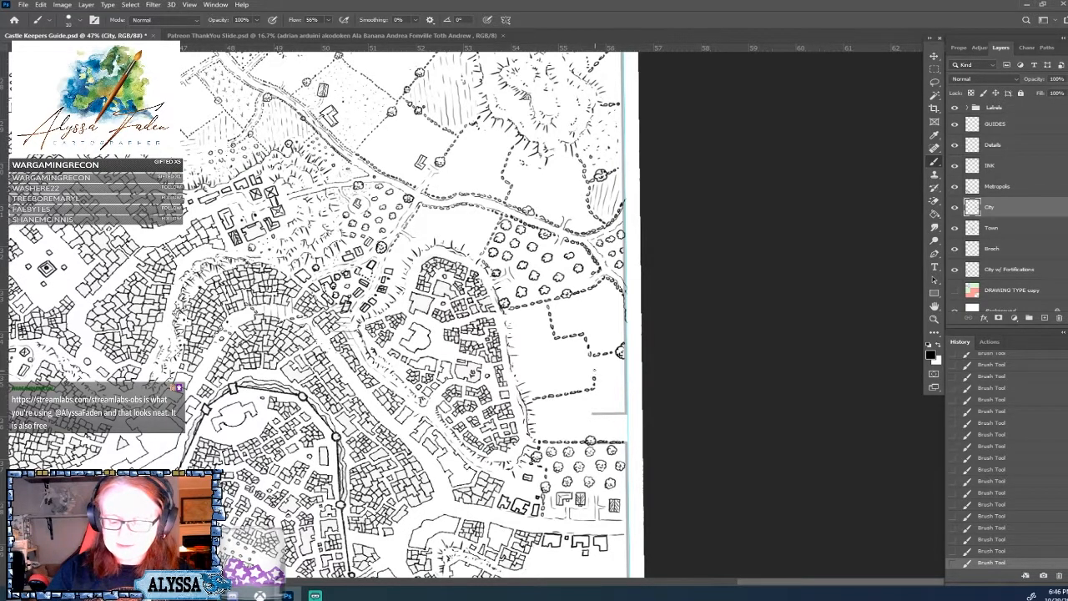
left_click_drag(593, 363, 590, 360)
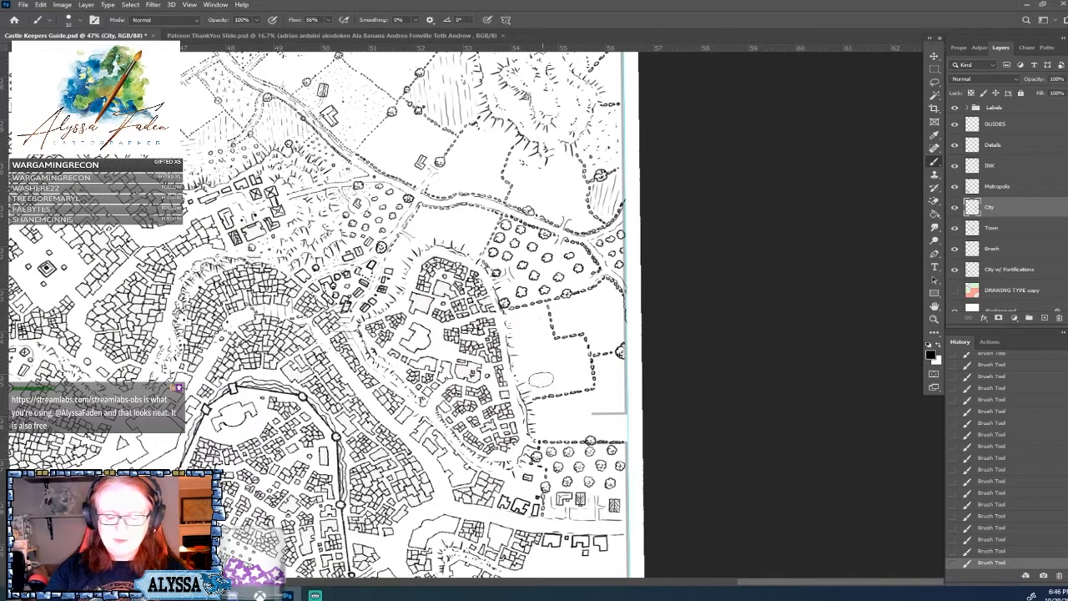
mouse_move(524, 373)
left_mouse_down()
mouse_move(518, 366)
mouse_move(529, 402)
left_mouse_up()
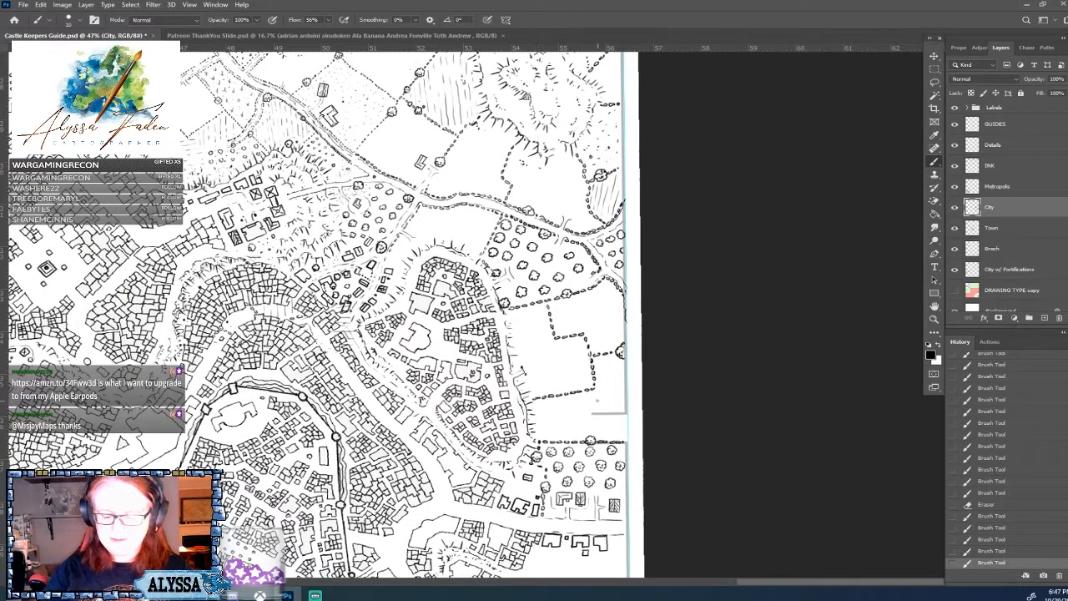
left_click_drag(596, 395, 600, 440)
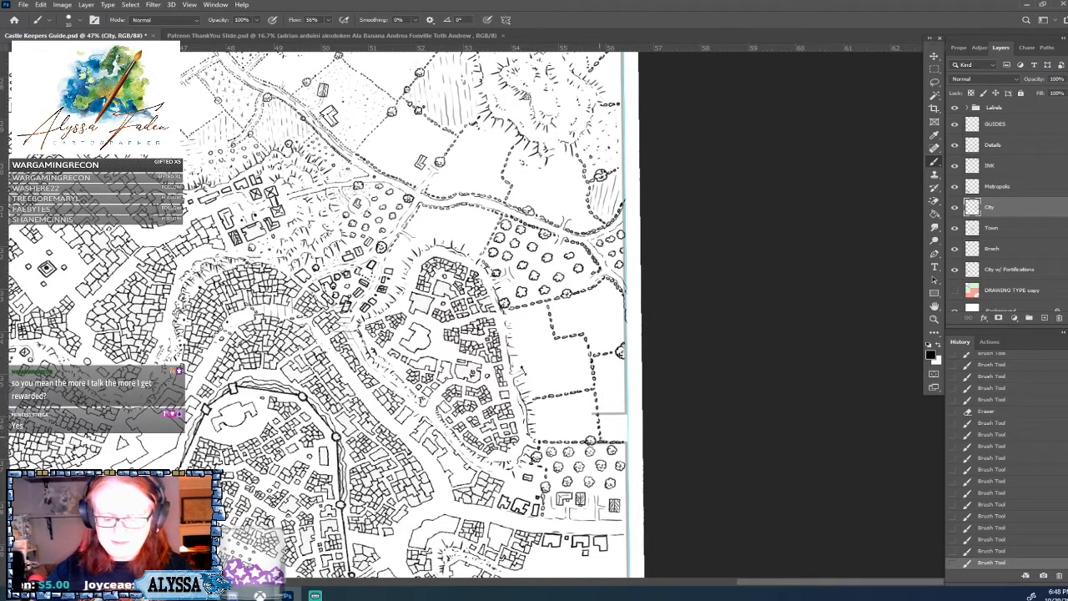
Fill the field above the lower orchard with diagonal furrow lines and the field inside the stepped hedge with rows of short dashes.
left_click(538, 435)
left_click(541, 437)
left_click(546, 437)
left_click(550, 437)
left_click(538, 425)
left_click(551, 434)
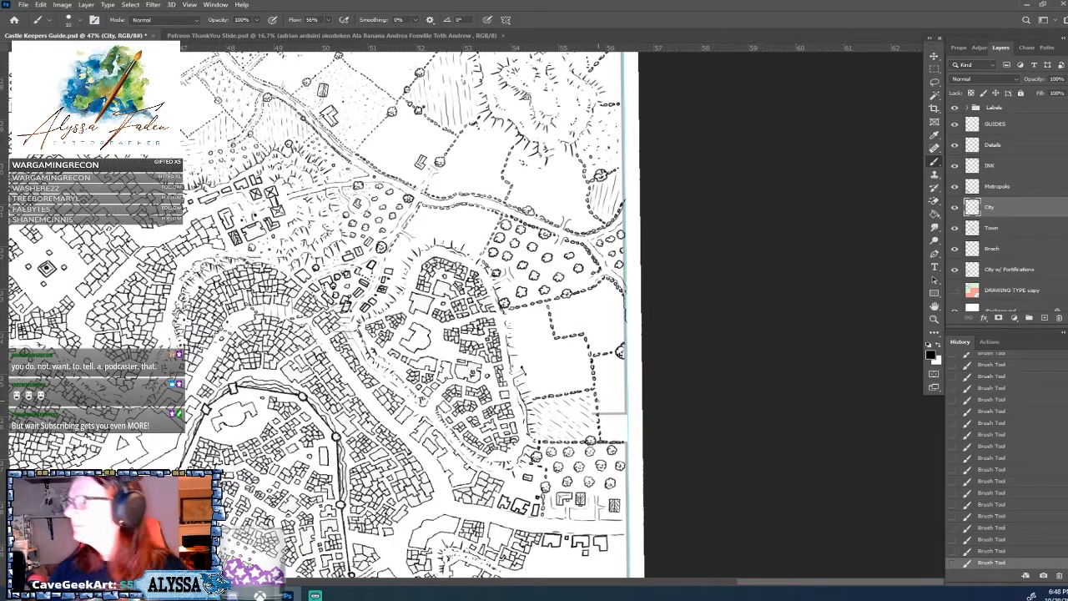
left_click_drag(598, 400, 630, 406)
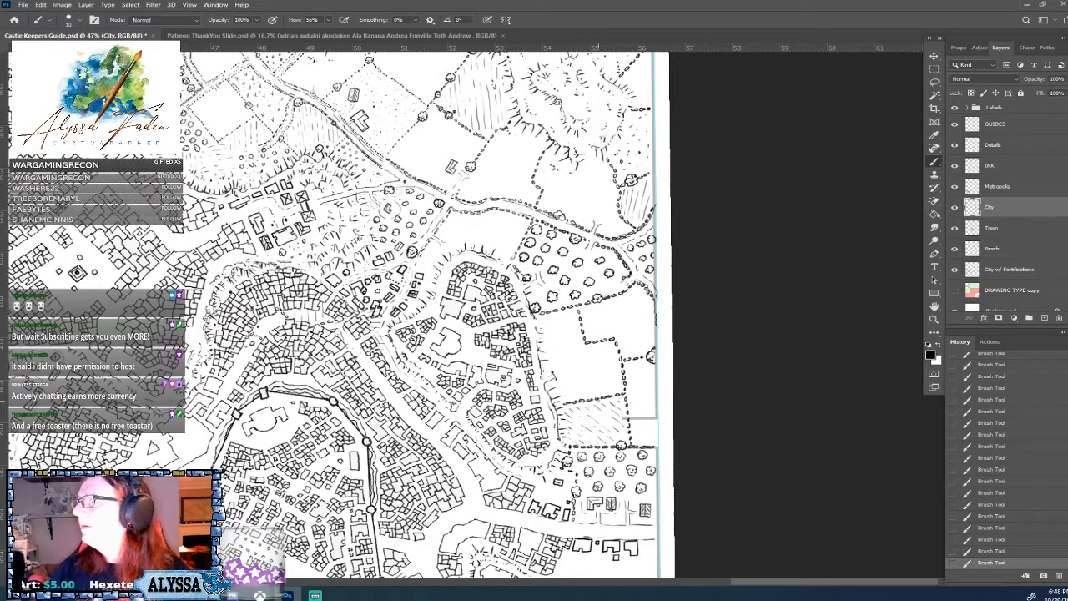
scroll(601, 401, "up", 3)
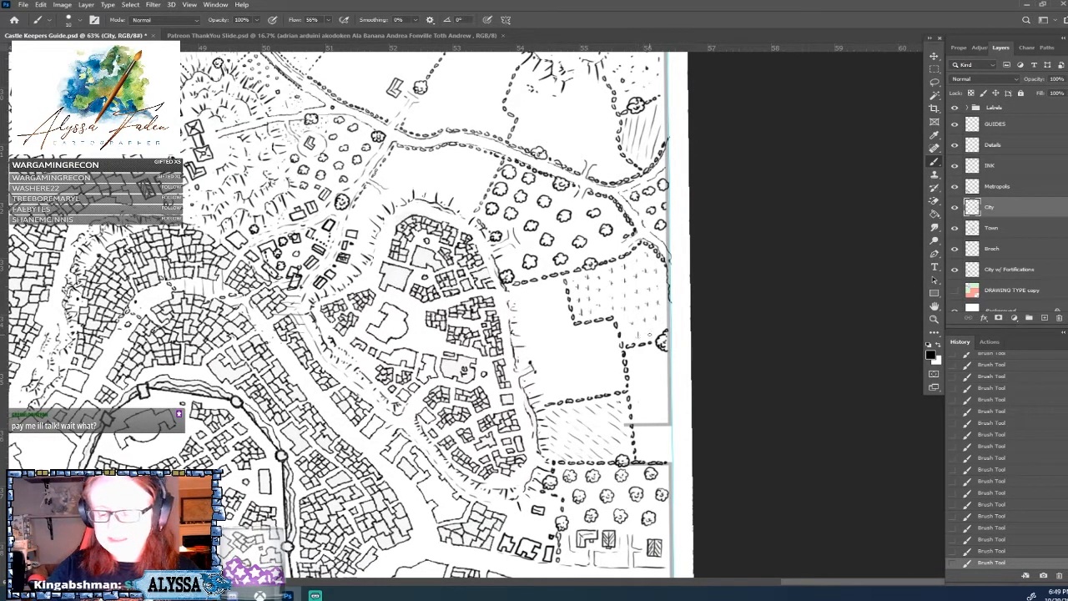
Erase ink along the eastern road above its southern row of houses and add short strokes at the row's eastern end.
scroll(587, 367, "down", 3)
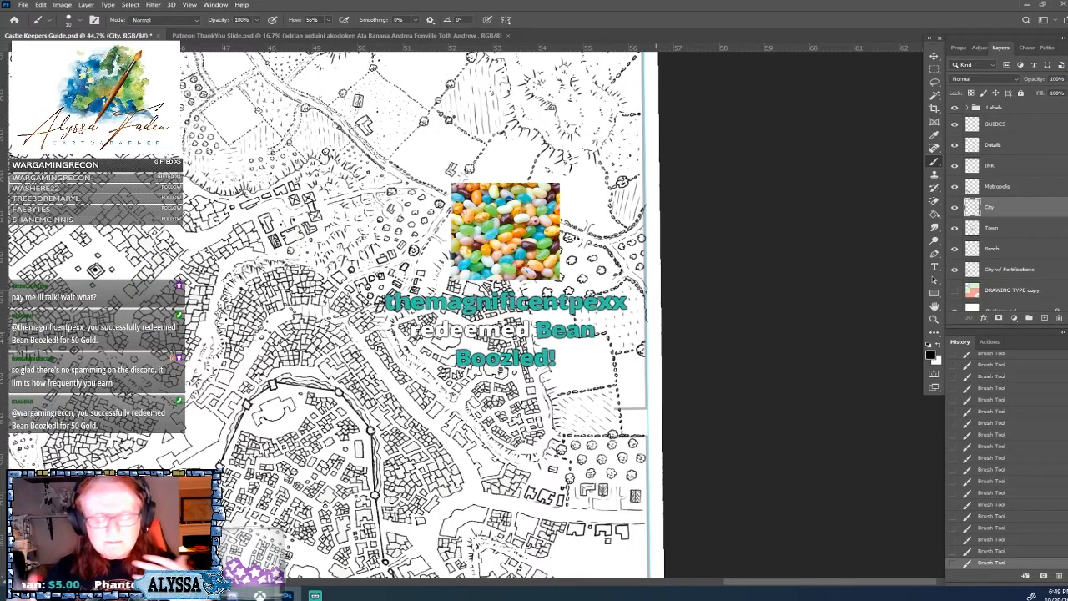
scroll(575, 367, "up", 2)
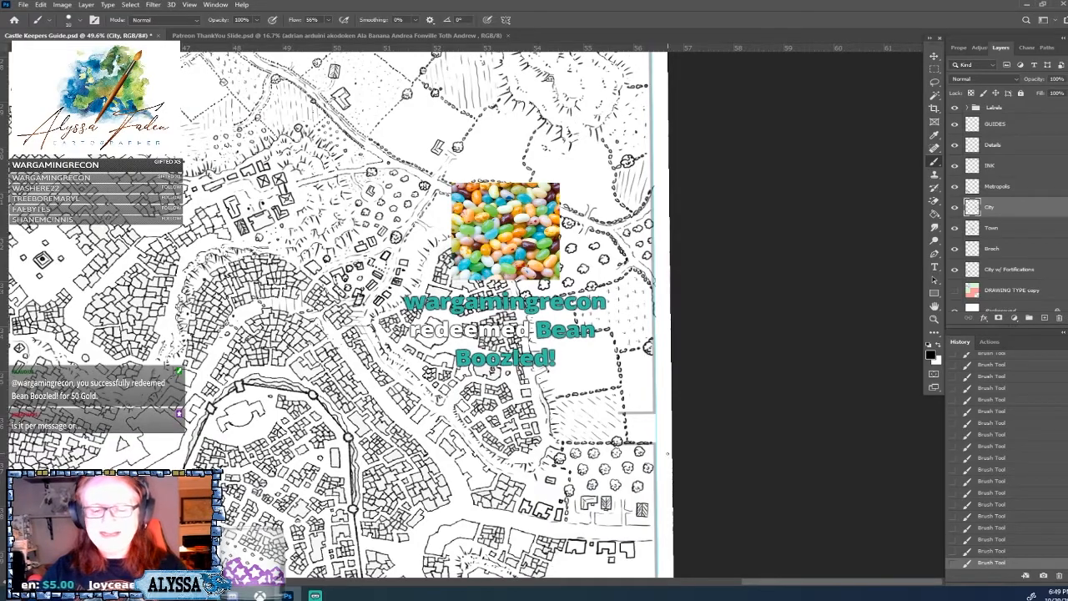
scroll(667, 454, "down", 4)
scroll(668, 454, "up", 3)
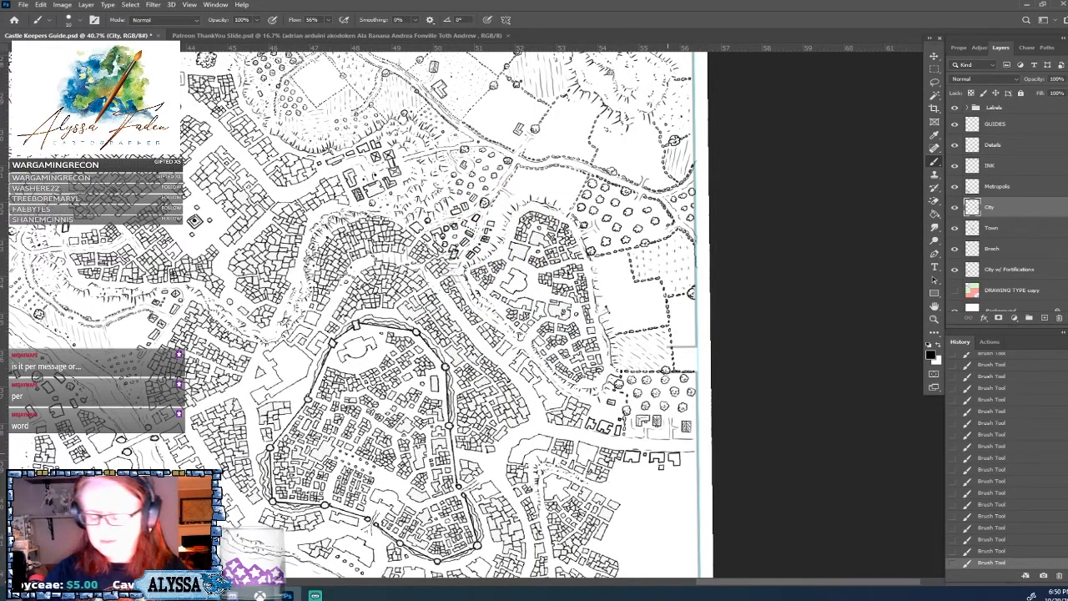
scroll(667, 455, "up", 2)
scroll(433, 313, "down", 1)
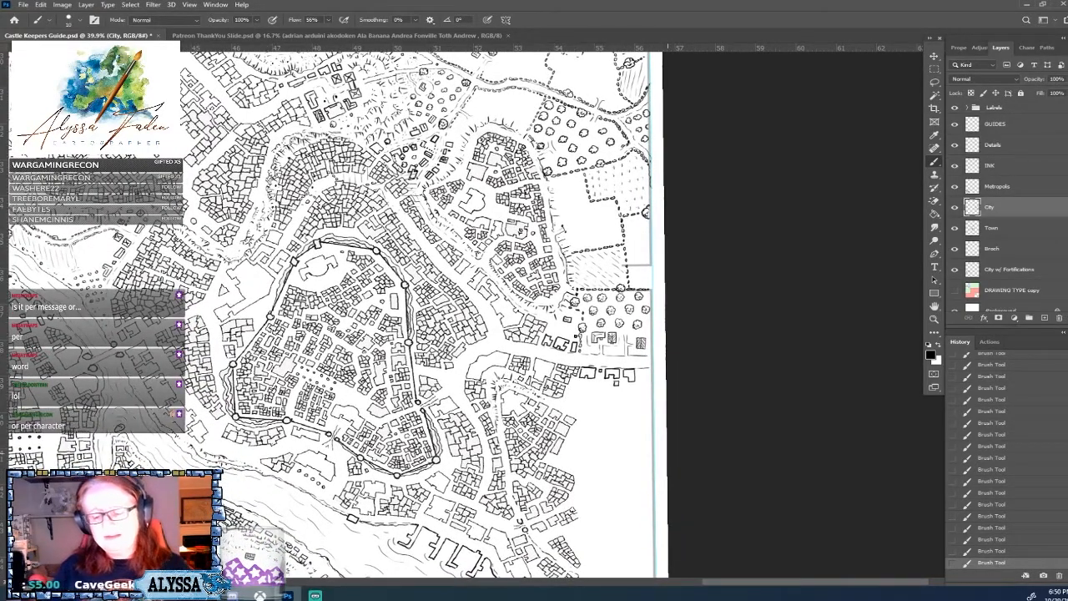
scroll(531, 440, "up", 2)
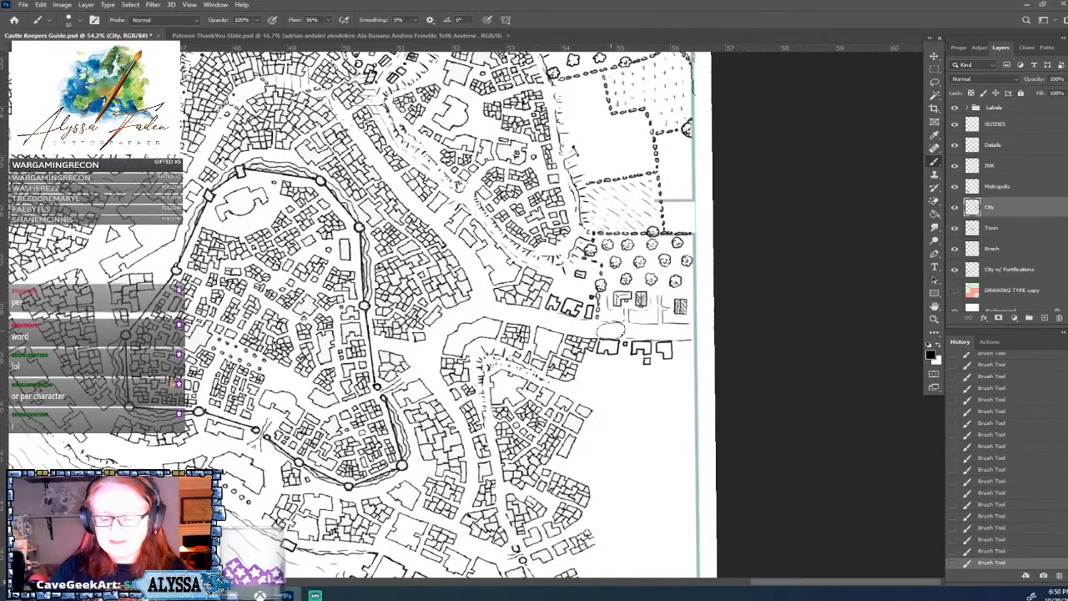
left_click_drag(611, 331, 649, 332)
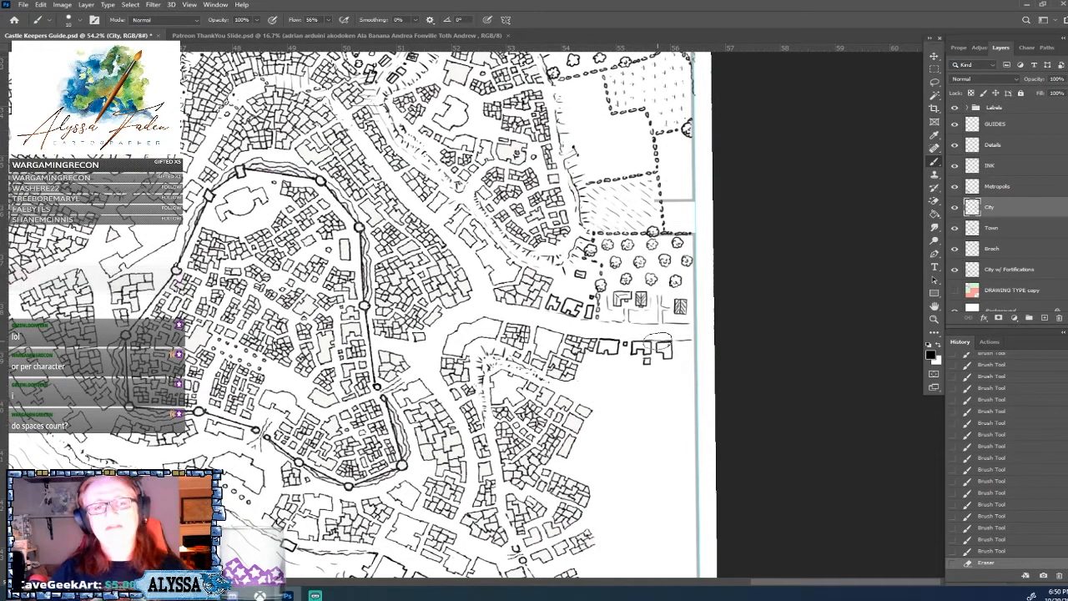
left_click_drag(657, 340, 638, 322)
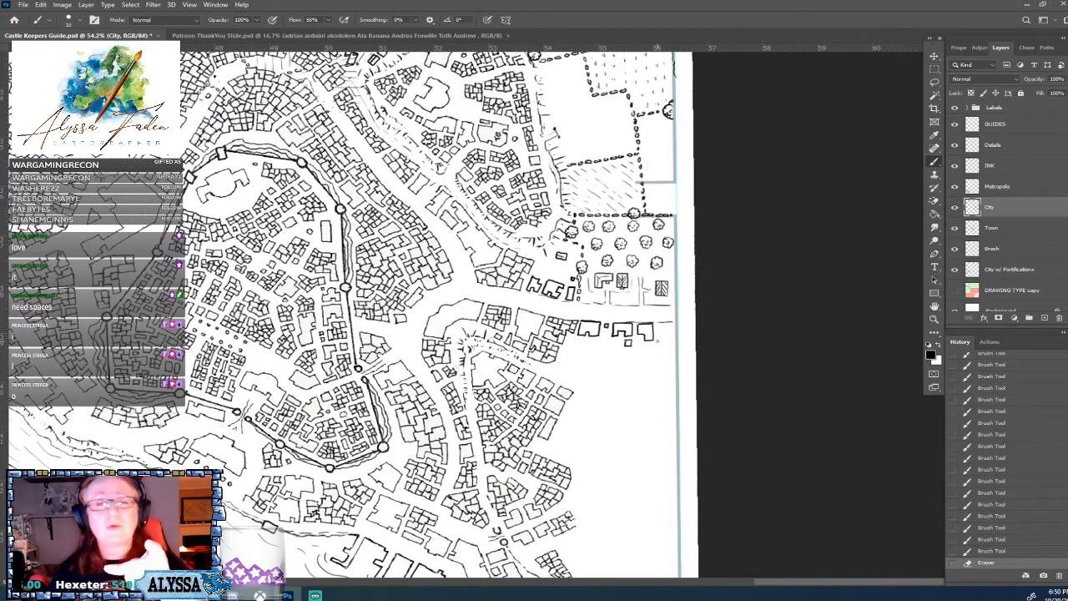
scroll(657, 341, "down", 2)
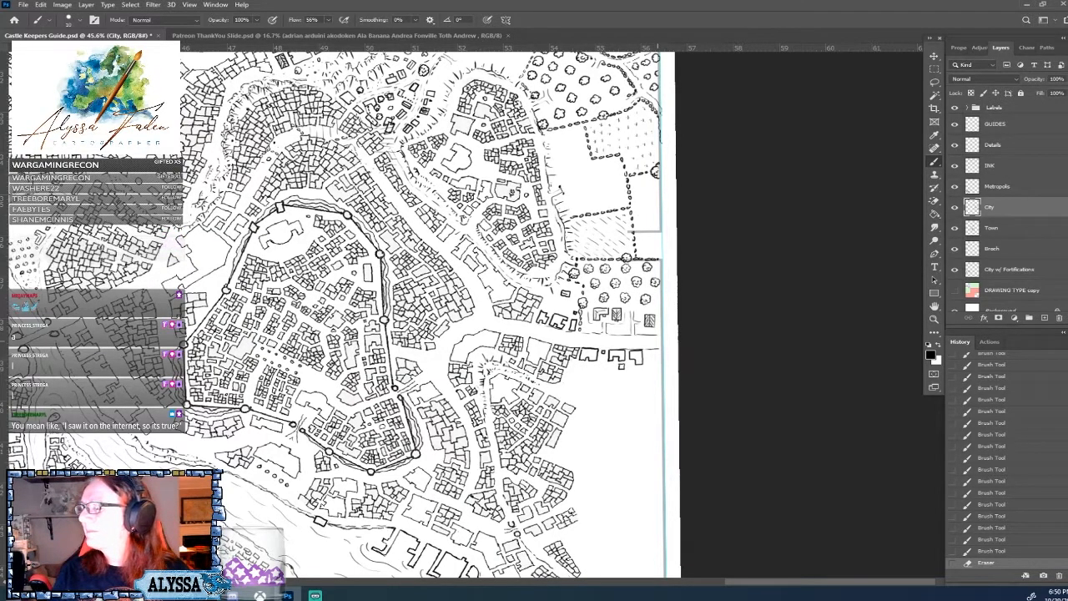
left_click_drag(534, 359, 501, 307)
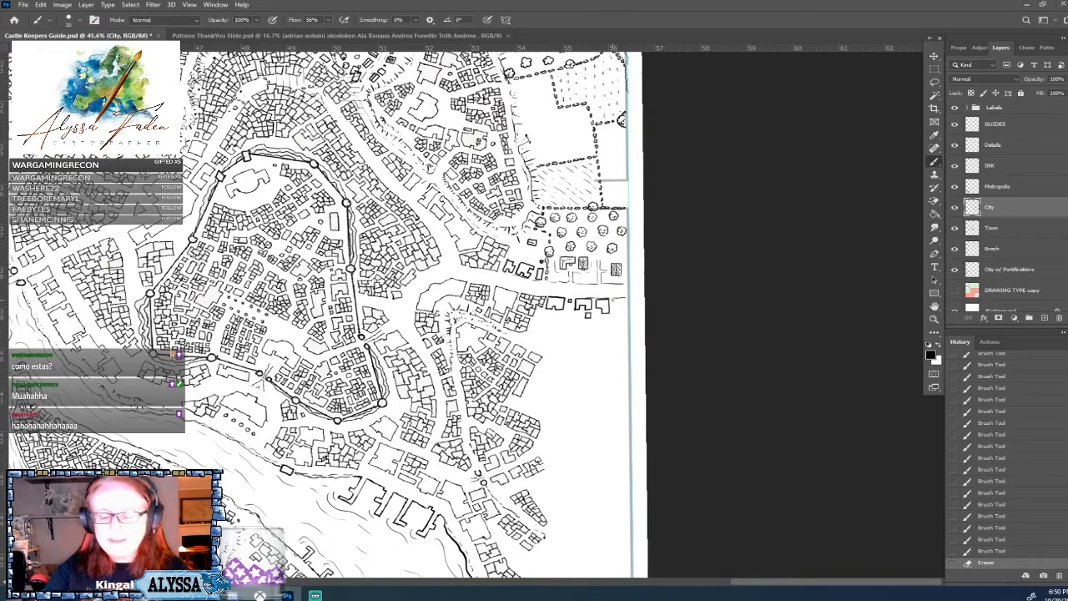
left_click_drag(613, 299, 619, 306)
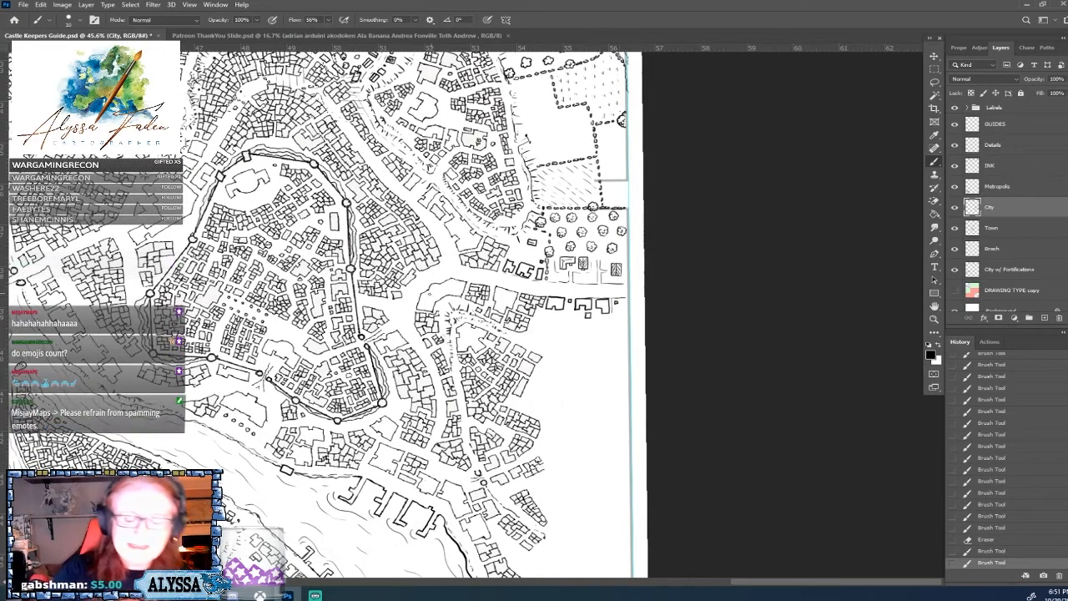
Ink short grass ticks and dots on the land above the riverbank in the map's southeastern corner.
mouse_move(433, 290)
left_mouse_down()
mouse_move(450, 288)
mouse_move(419, 303)
mouse_move(465, 289)
left_mouse_up()
scroll(616, 456, "down", 5)
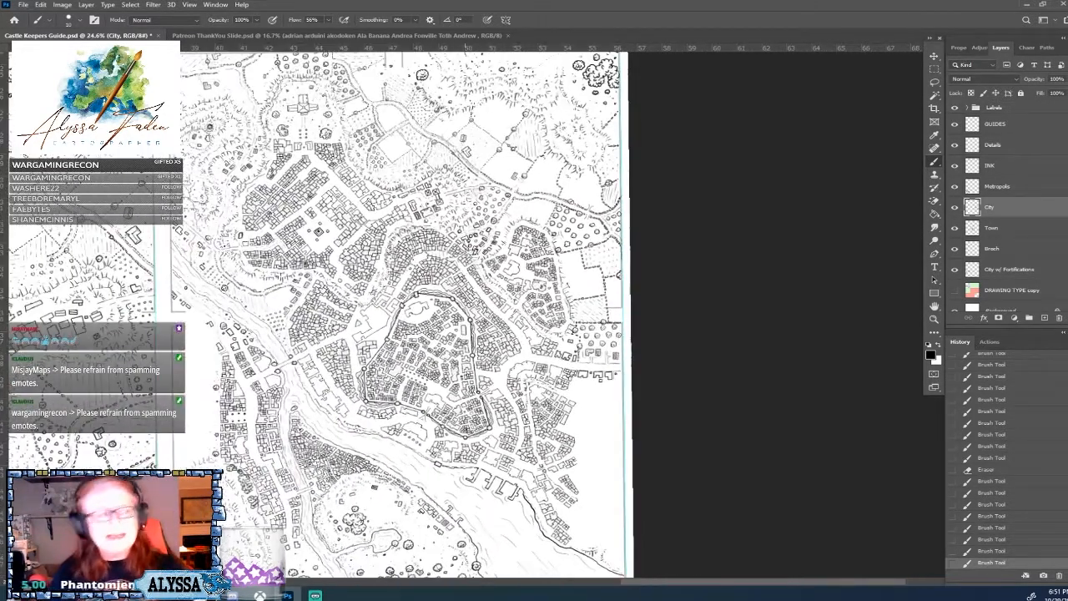
scroll(484, 455, "up", 2)
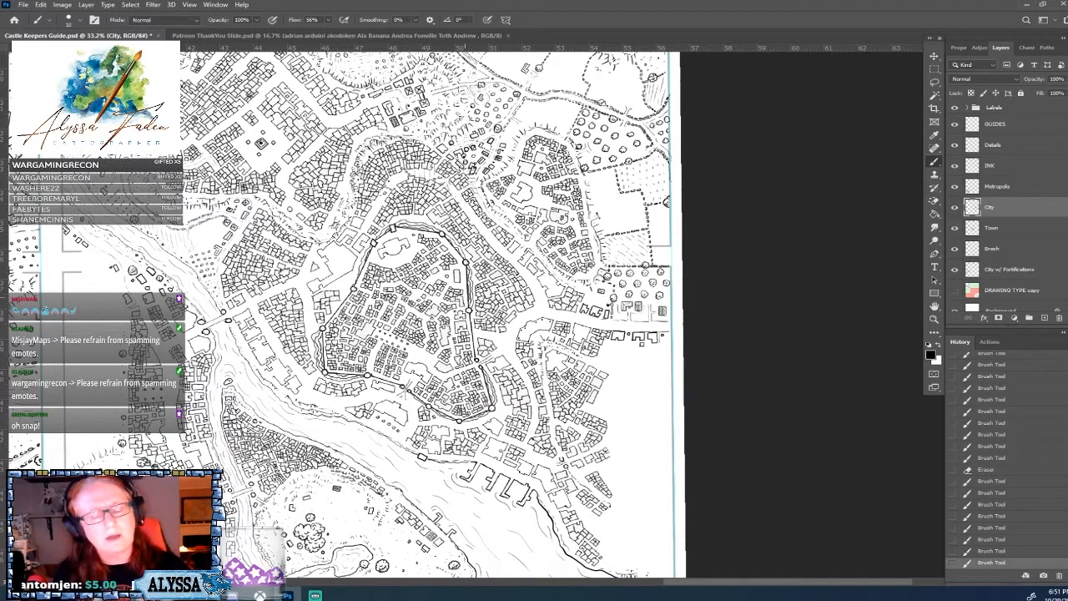
scroll(666, 442, "up", 2)
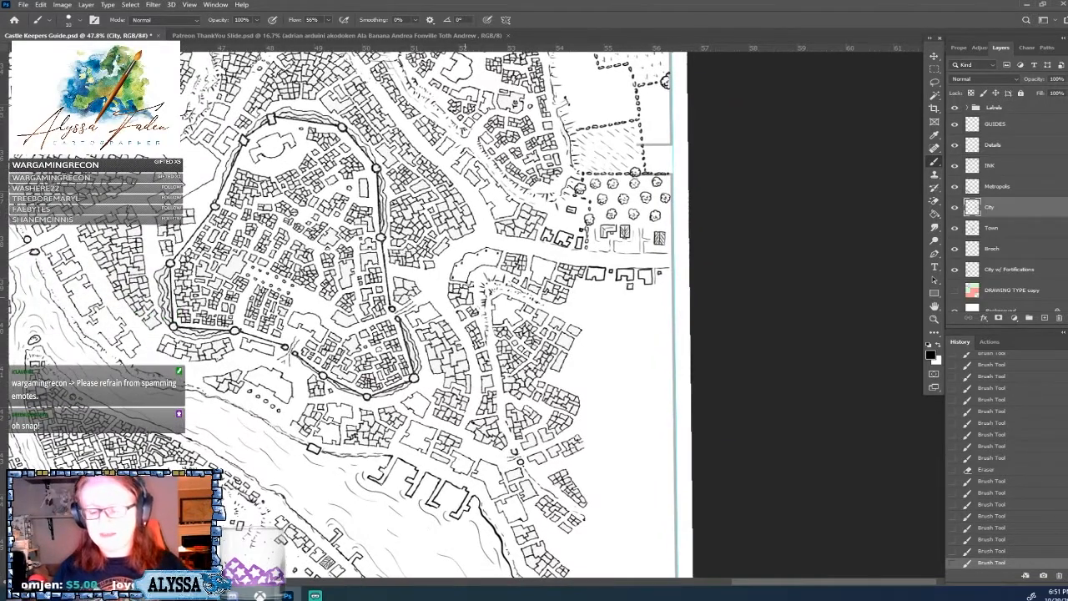
scroll(494, 371, "down", 2)
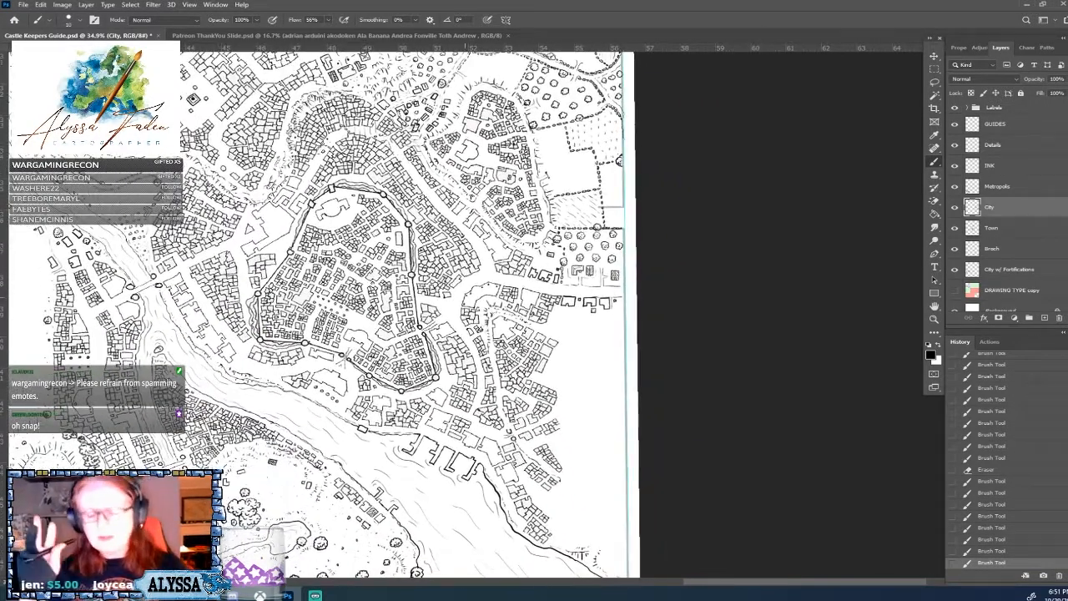
scroll(484, 426, "up", 3)
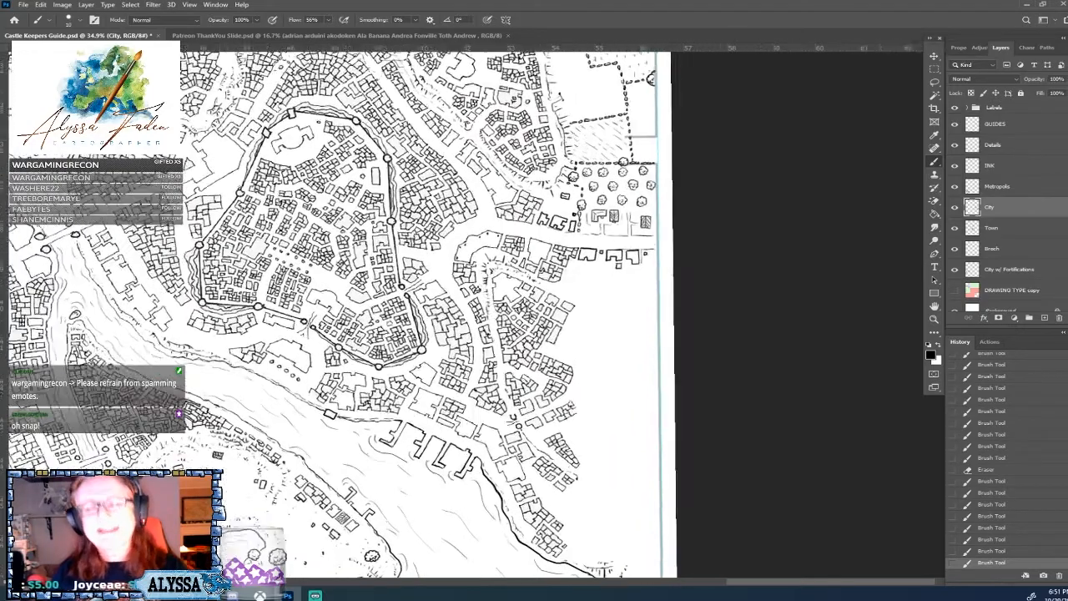
scroll(427, 330, "down", 2)
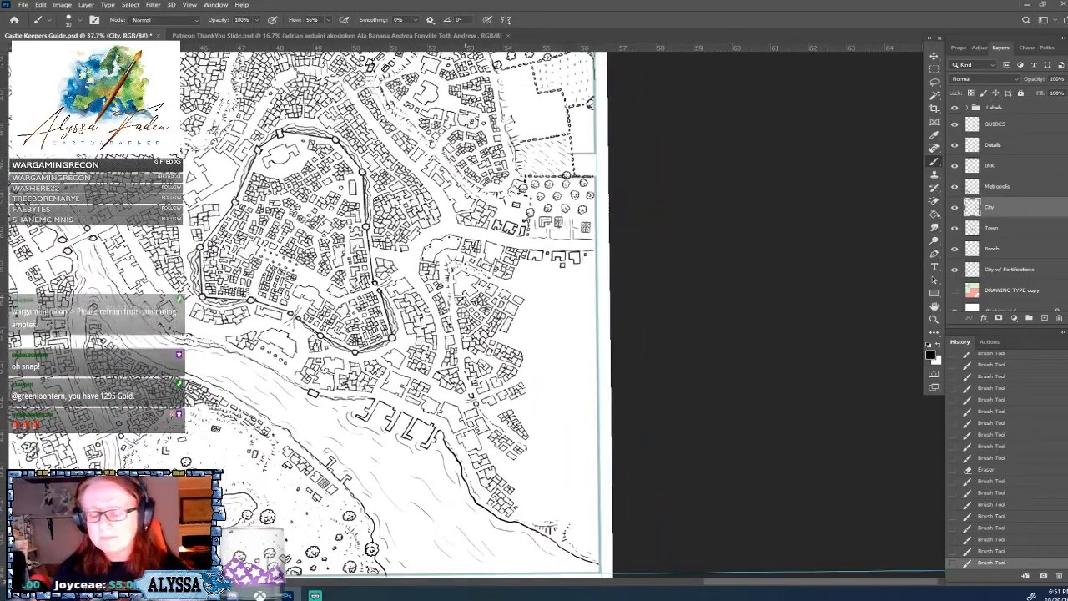
left_click_drag(465, 393, 449, 317)
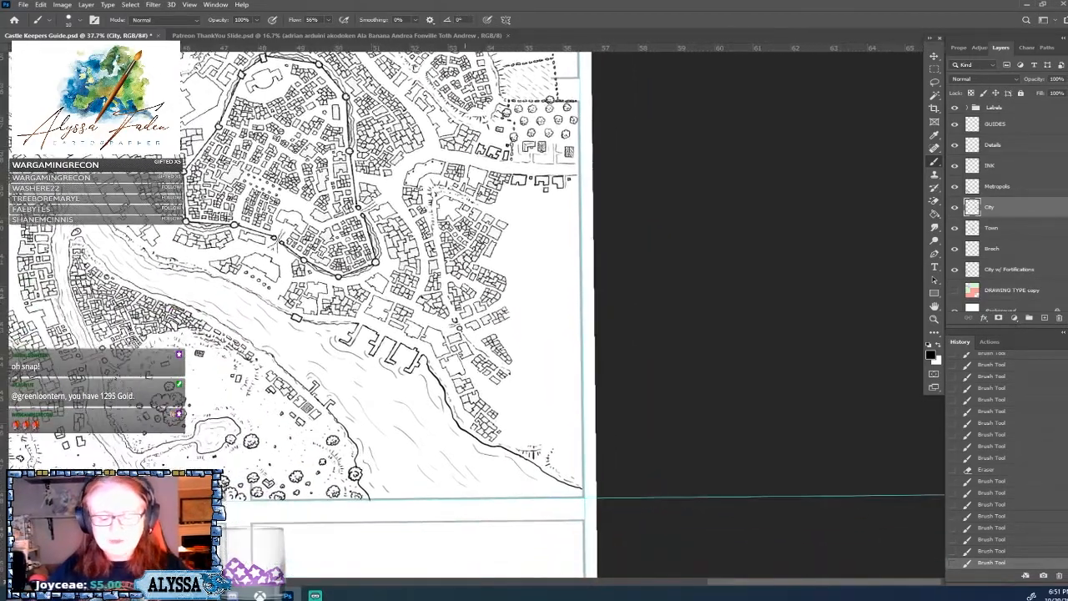
scroll(351, 454, "up", 3)
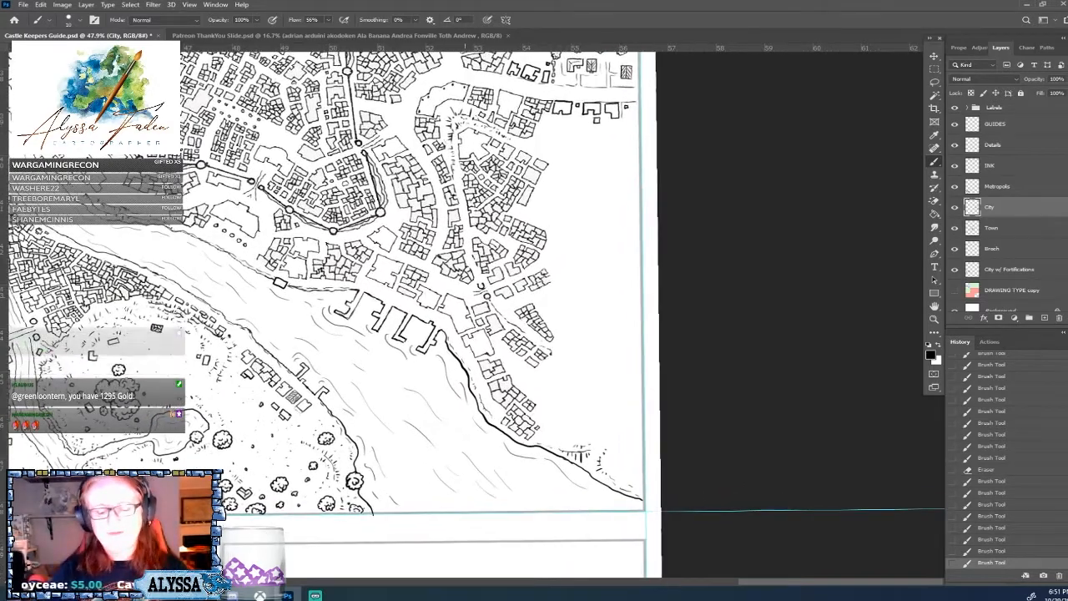
left_click_drag(351, 455, 388, 450)
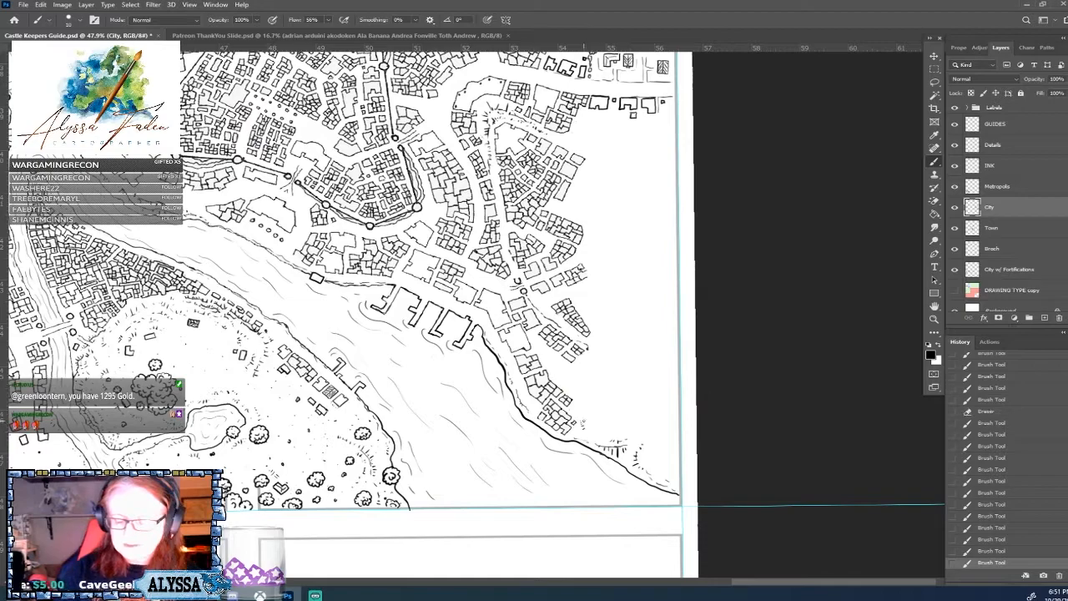
left_click_drag(593, 432, 594, 435)
left_click_drag(596, 433, 601, 438)
left_click_drag(603, 435, 604, 438)
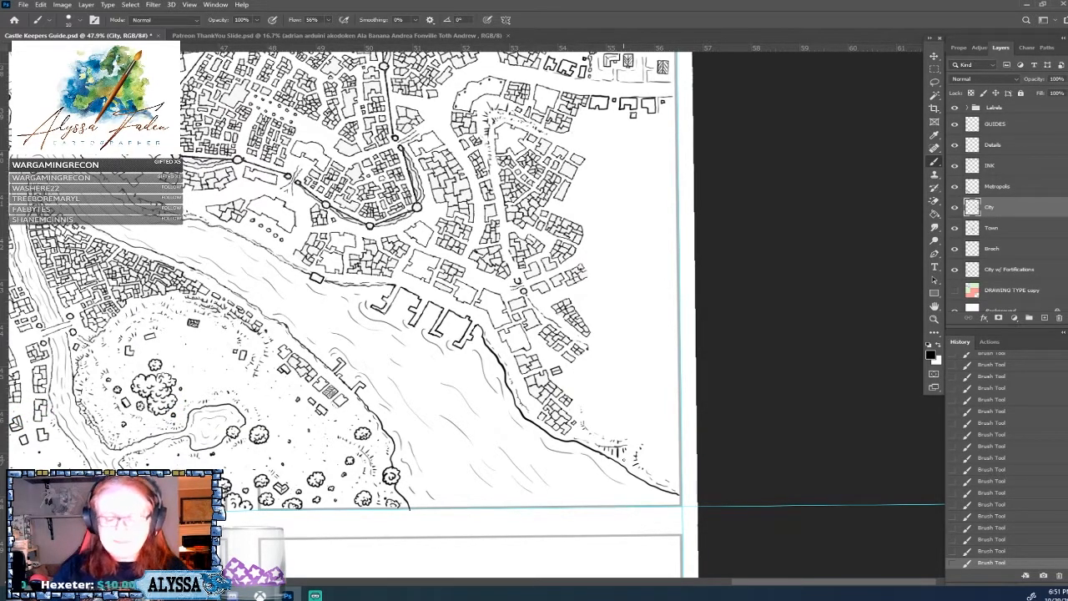
Erase the ink at the street opening among the buildings northeast of the docks.
left_click_drag(553, 324, 535, 298)
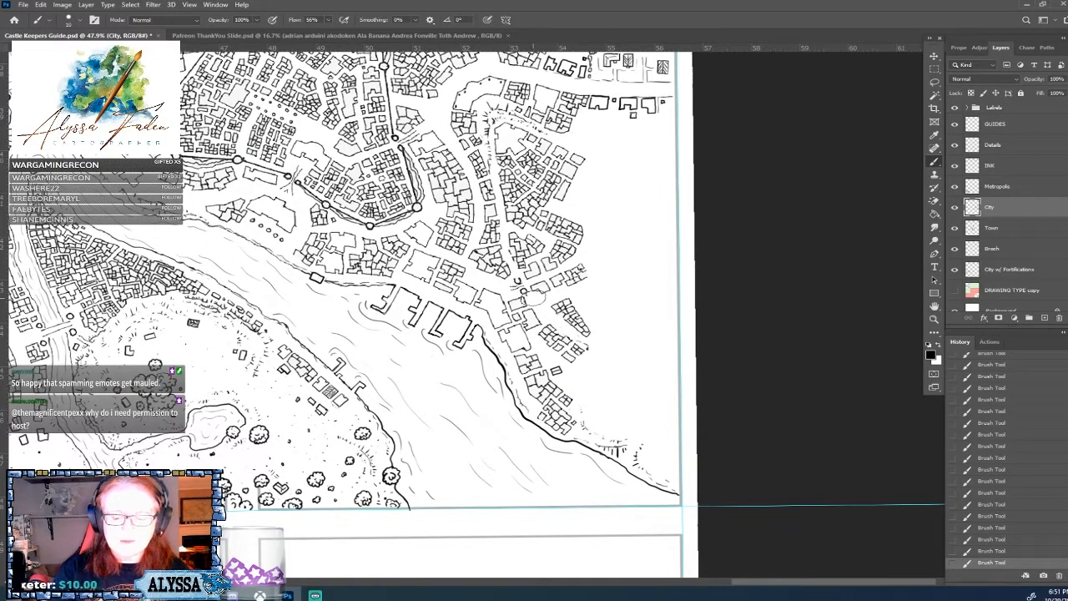
left_click_drag(531, 298, 527, 298)
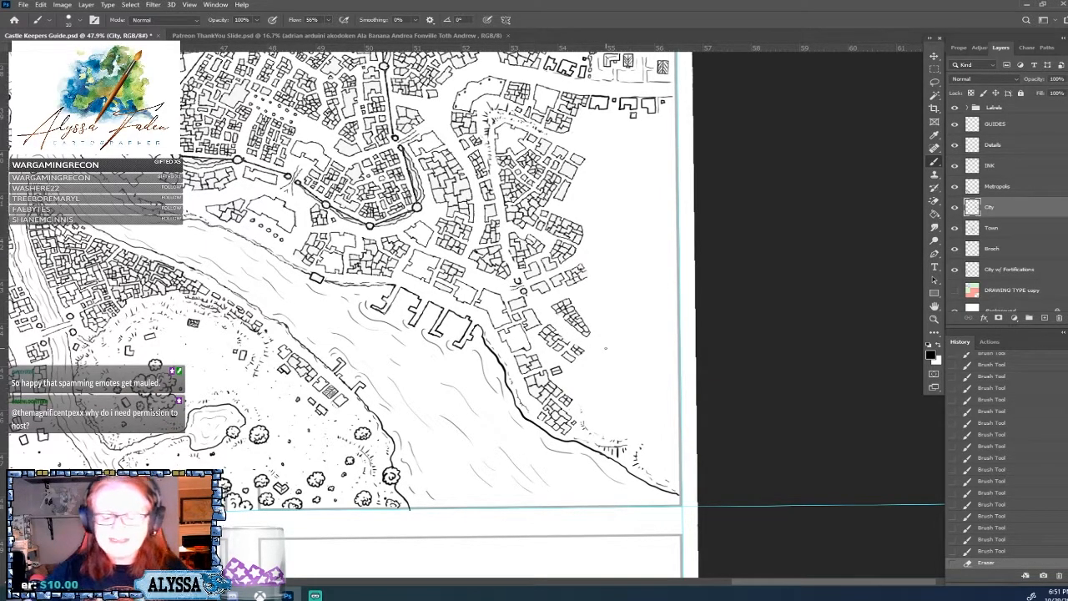
Clean up the street opening northeast of the docks with the eraser and redraw its small square building.
left_click_drag(556, 324, 578, 350)
left_click_drag(541, 311, 544, 315)
left_click_drag(544, 315, 540, 309)
left_click_drag(536, 315, 546, 338)
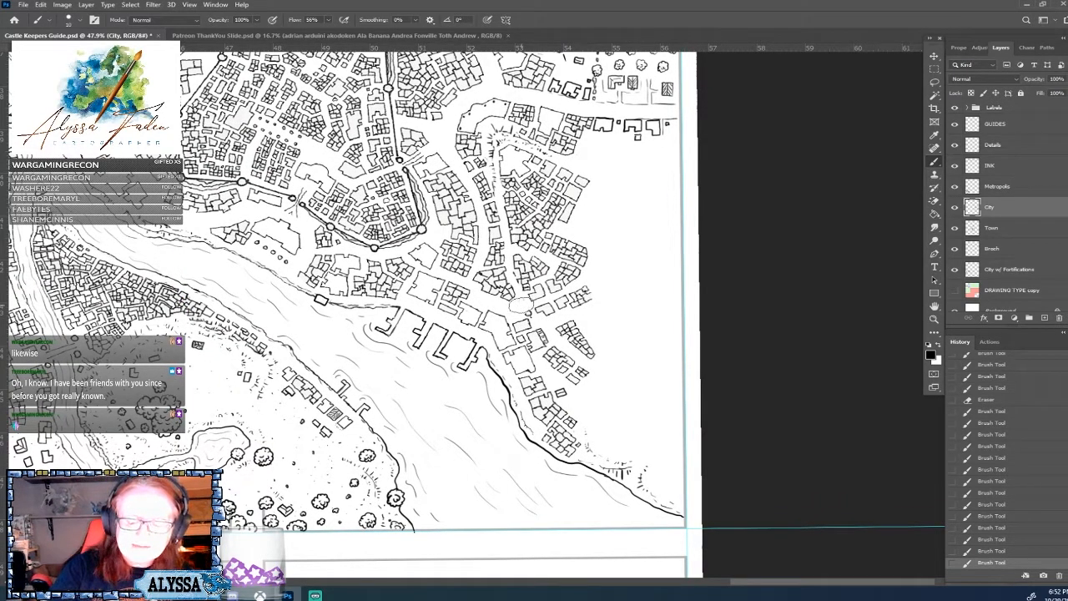
left_click_drag(521, 306, 525, 307)
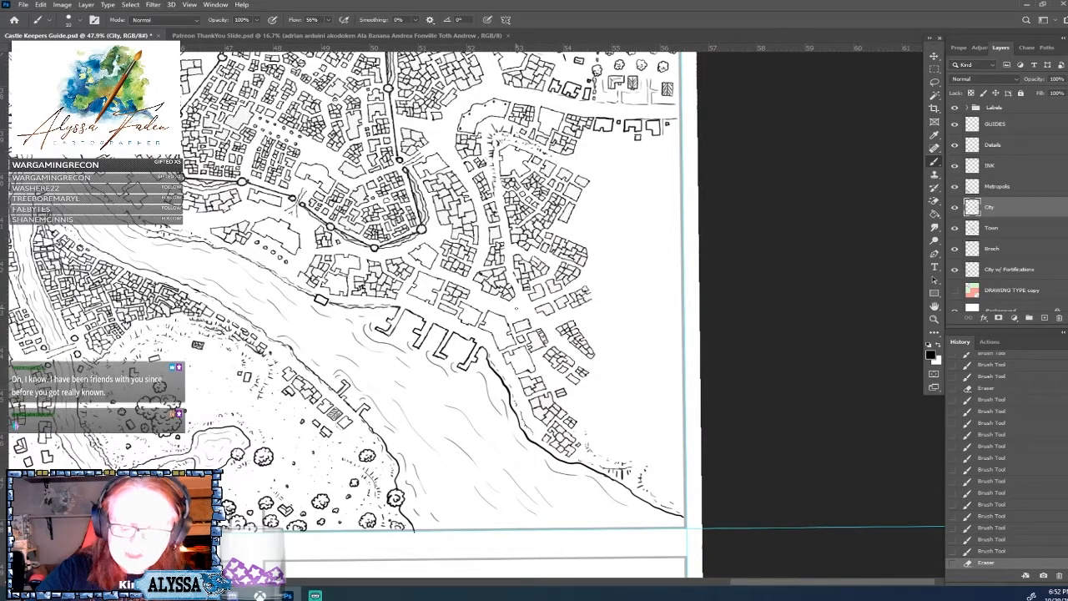
left_click_drag(517, 307, 522, 311)
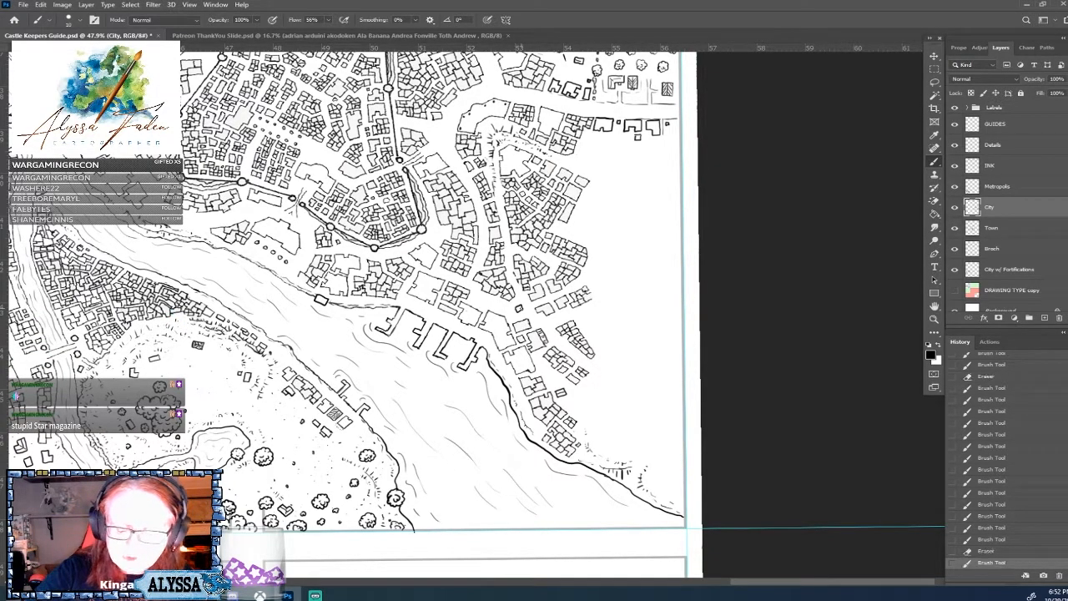
Ink a row of short grass ticks below the eastern road's southern houses, running east from the city blocks to the map's edge.
scroll(564, 470, "down", 3)
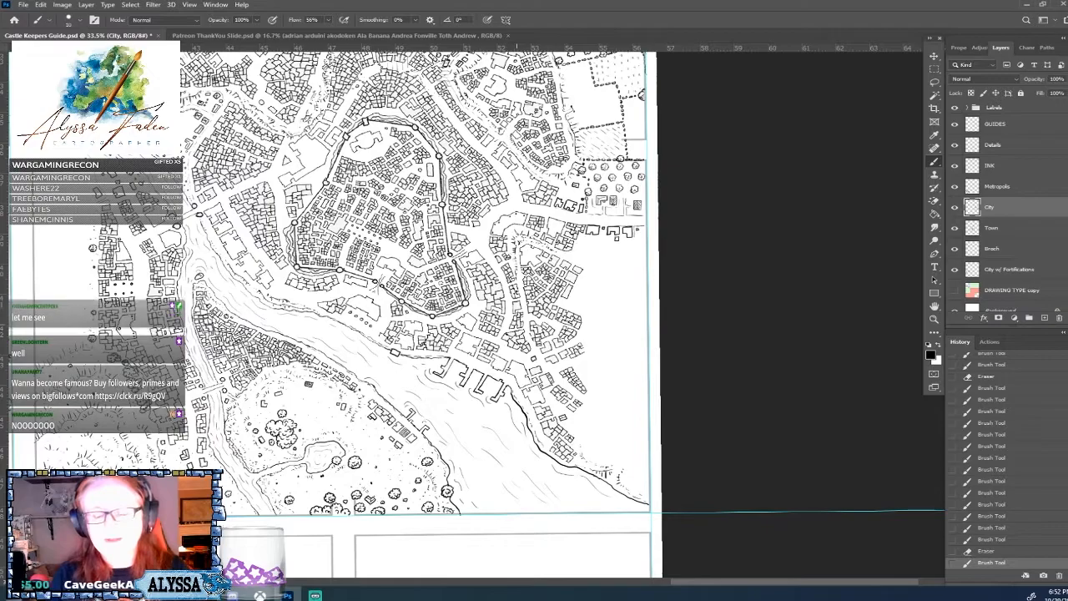
left_click_drag(516, 333, 515, 356)
scroll(417, 375, "up", 2)
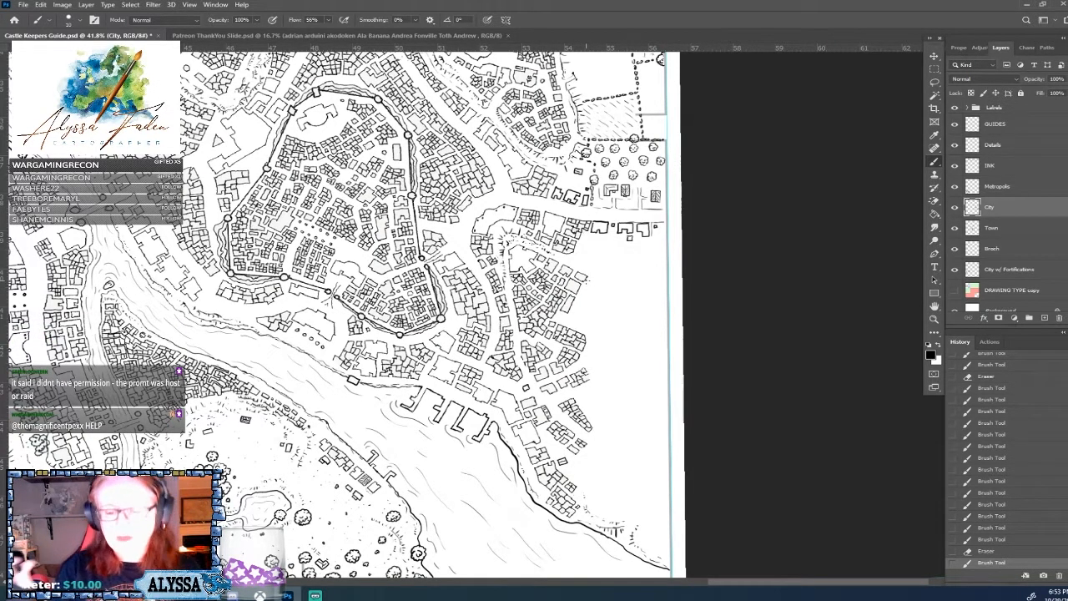
left_click_drag(569, 263, 560, 258)
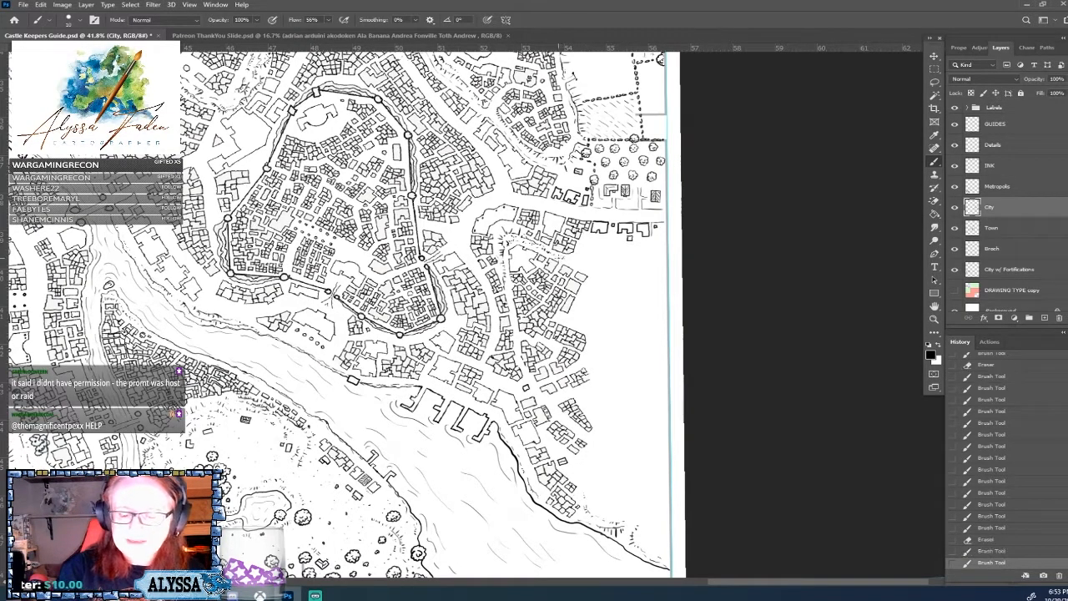
left_click(563, 259)
left_click(567, 260)
left_click(570, 261)
left_click(574, 262)
left_click(577, 263)
left_click(581, 264)
left_click(583, 263)
left_click(586, 263)
left_click(588, 262)
left_click(591, 262)
left_click(594, 262)
left_click(597, 261)
left_click(601, 261)
left_click(604, 260)
left_click(607, 259)
left_click(611, 257)
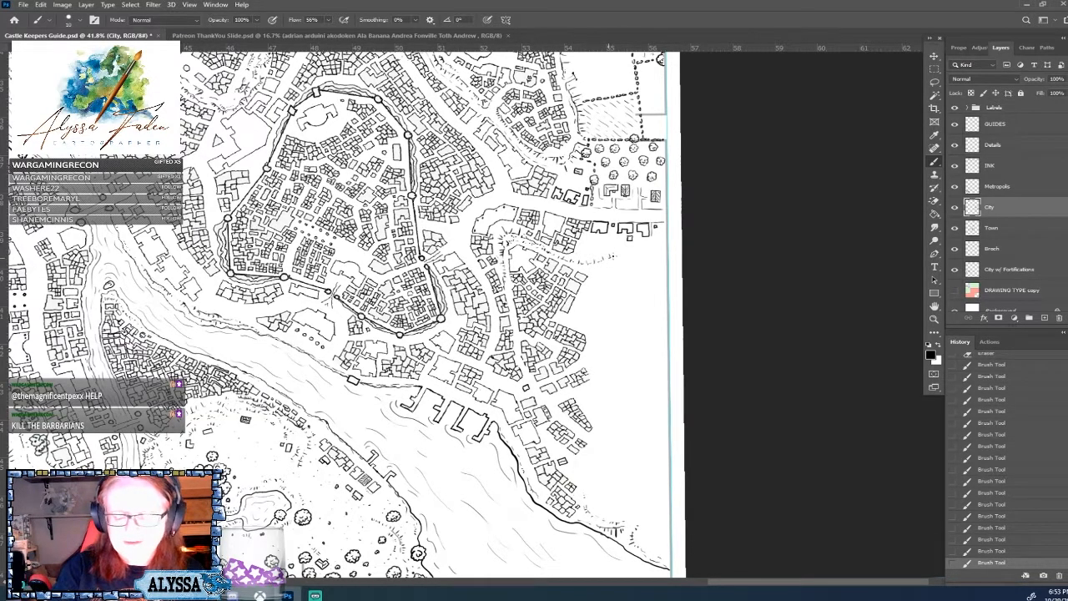
left_click(616, 256)
left_click(620, 255)
left_click(623, 253)
left_click(623, 258)
left_click(618, 262)
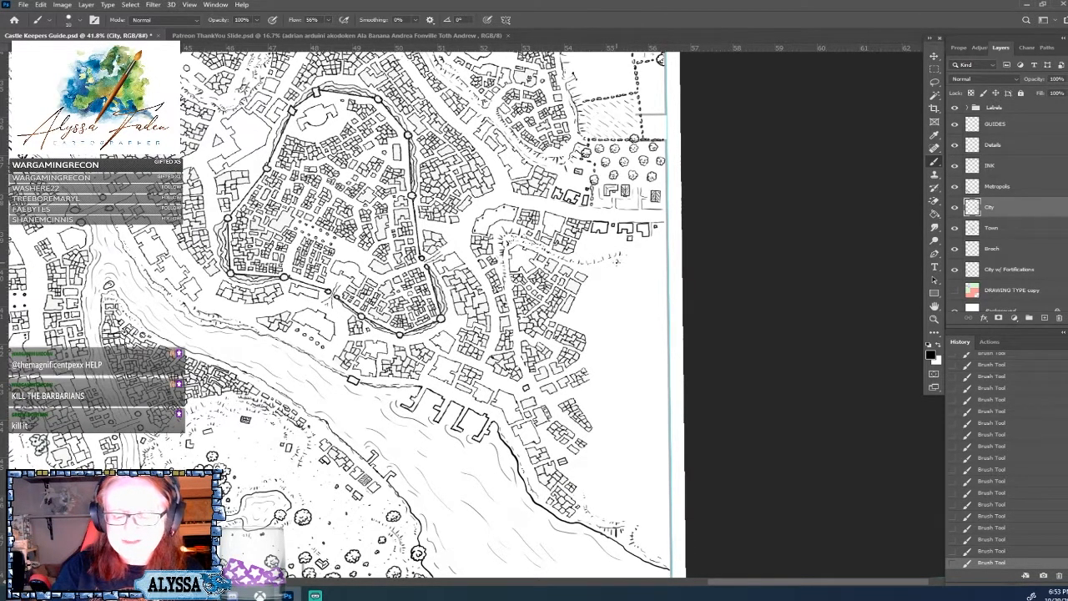
left_click(621, 262)
left_click(625, 262)
left_click(627, 261)
left_click(635, 258)
left_click(639, 258)
left_click(640, 255)
left_click(649, 254)
left_click(655, 254)
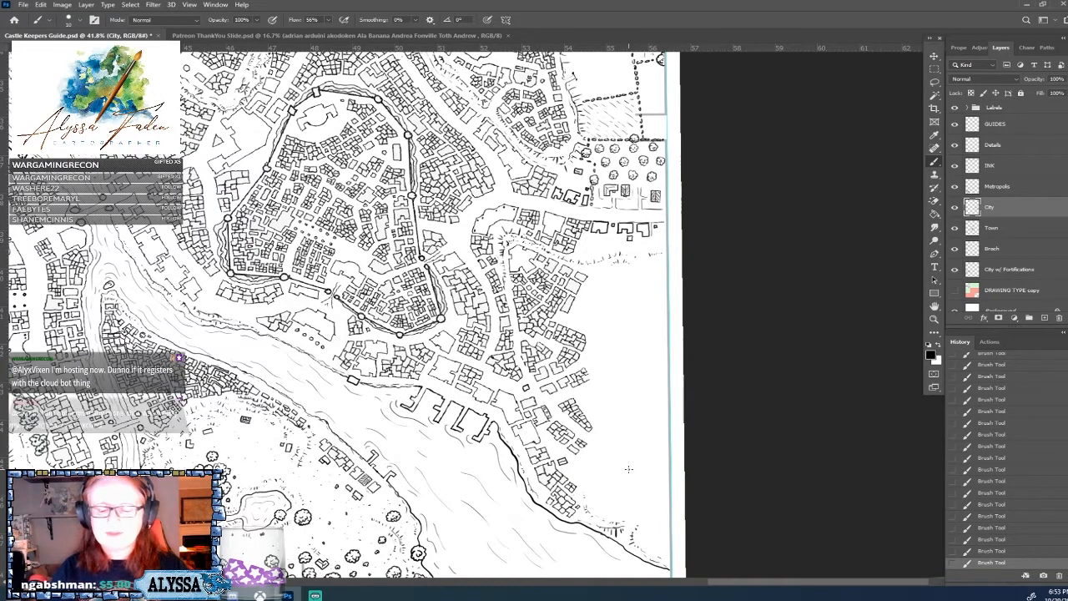
Ink a small rectangular house with a hatched roof just below the row of grass ticks.
scroll(535, 466, "up", 2)
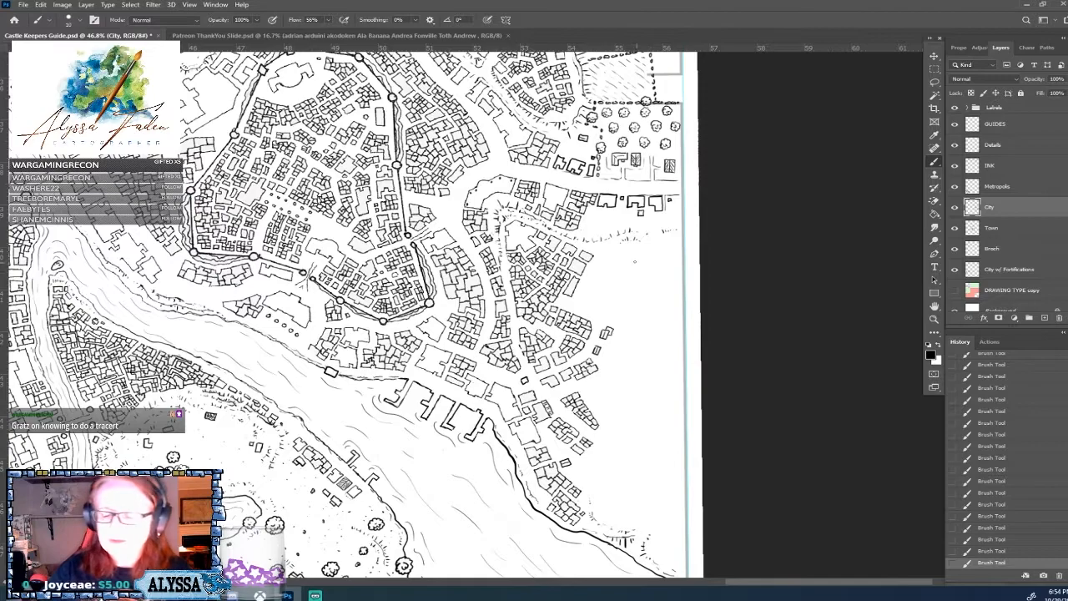
mouse_move(624, 248)
left_mouse_down()
mouse_move(637, 253)
mouse_move(626, 246)
left_mouse_up()
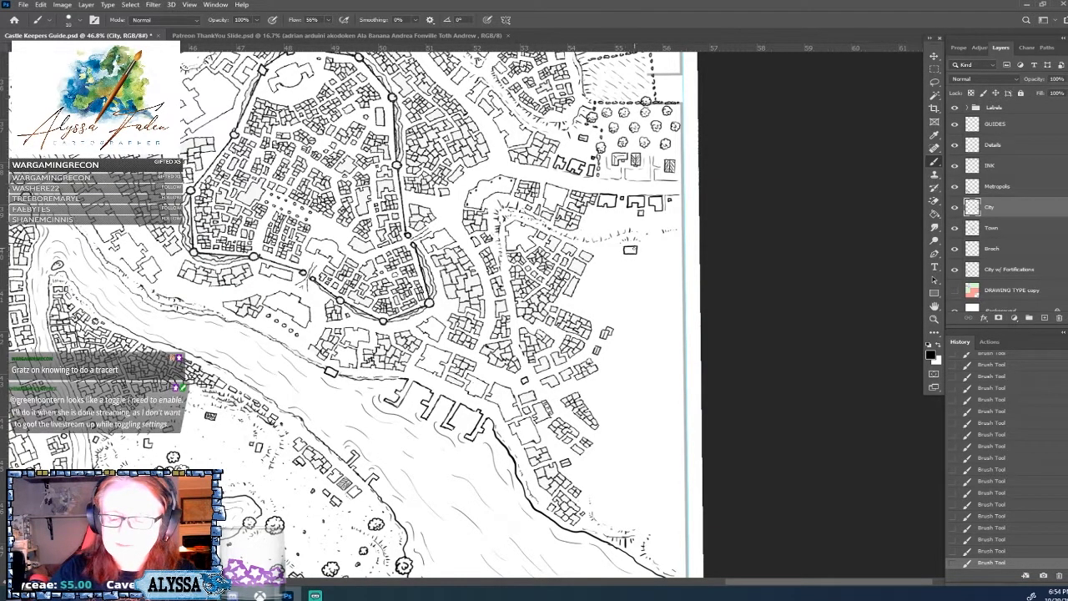
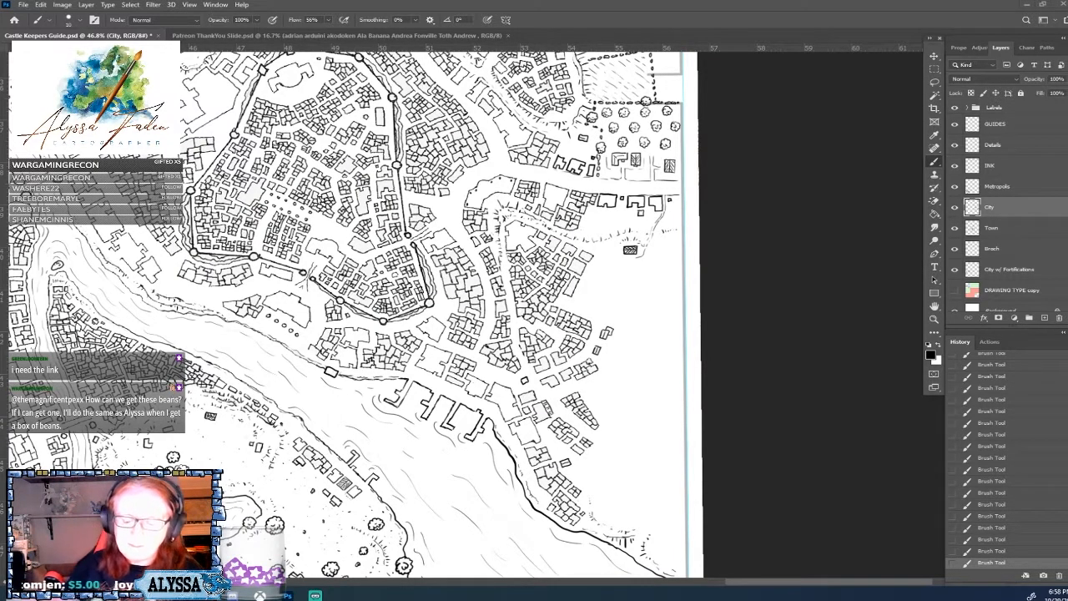
Erase the ink along the street north of the small square building and re-ink the short building edge there.
left_click_drag(534, 350, 473, 319)
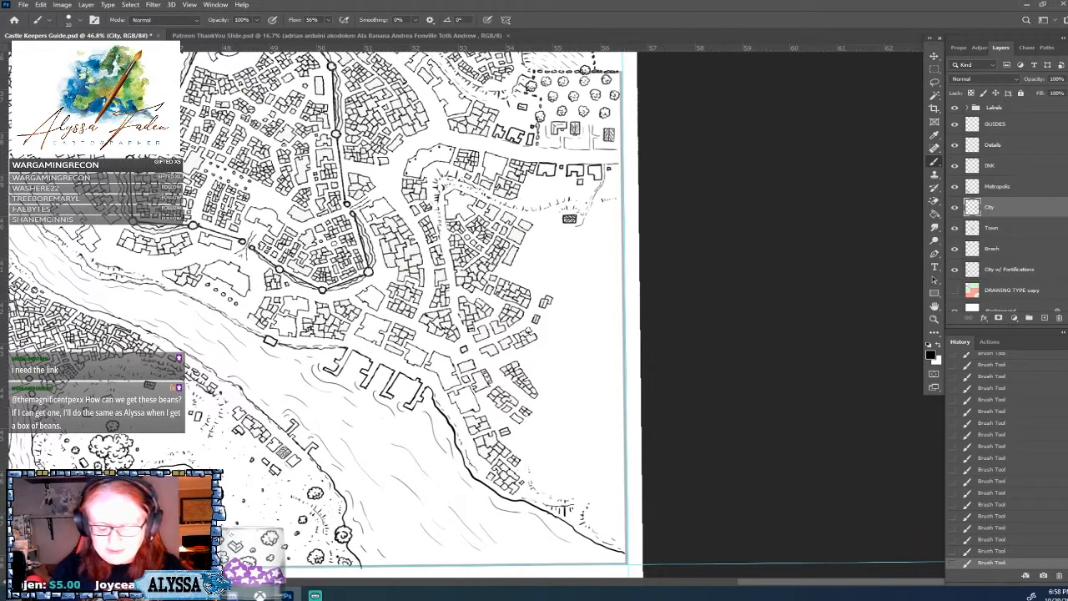
left_click_drag(648, 348, 673, 383)
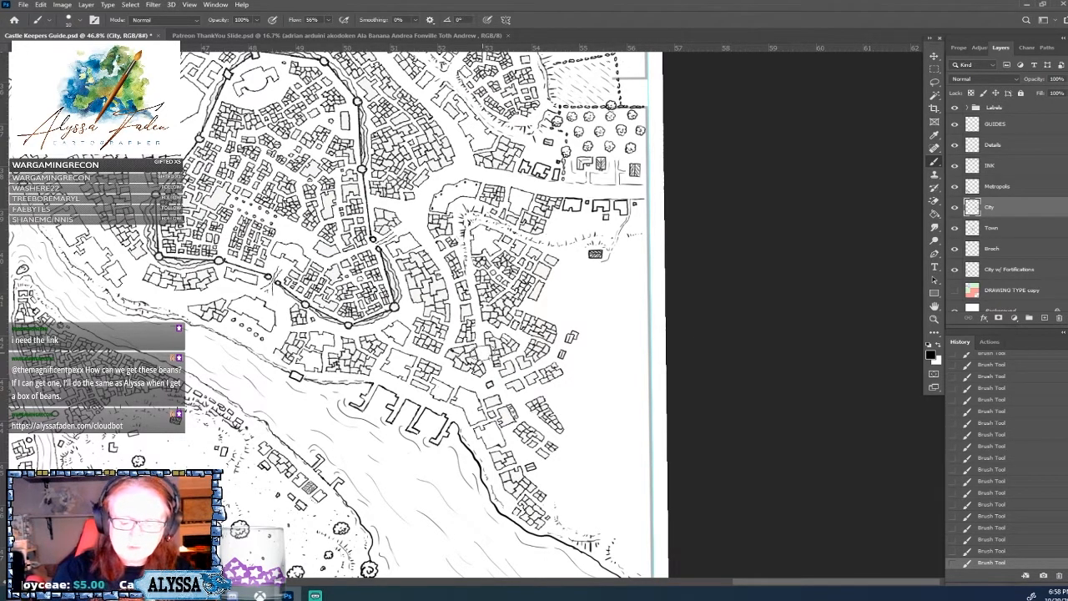
left_click_drag(483, 353, 480, 362)
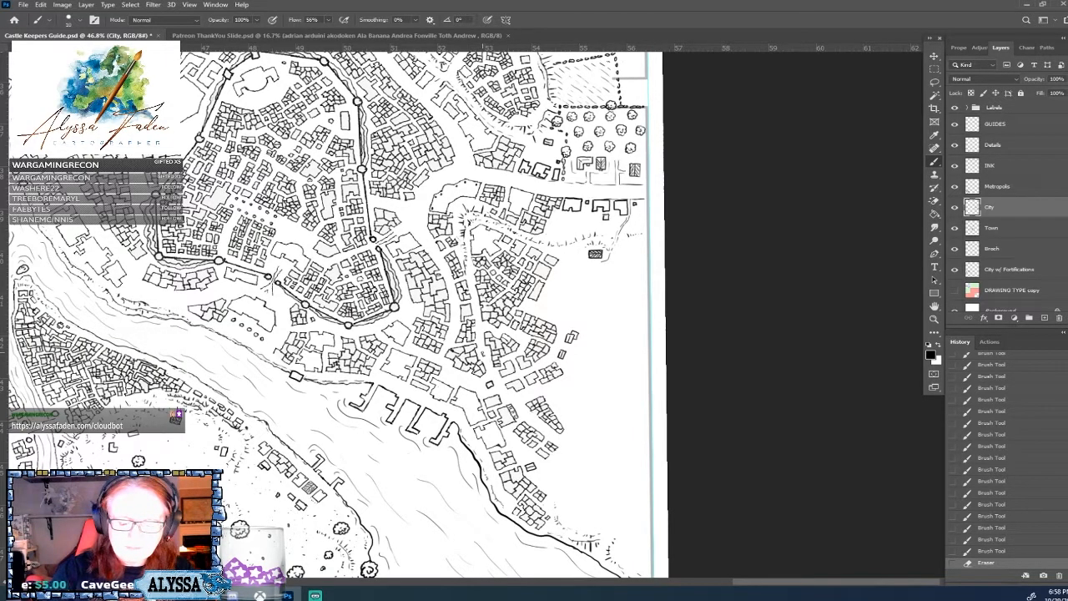
left_click_drag(483, 353, 483, 360)
Ink two parallel dashed hedges along the road running southeast from the blocks east of the docks to the map's edge.
scroll(584, 475, "down", 3)
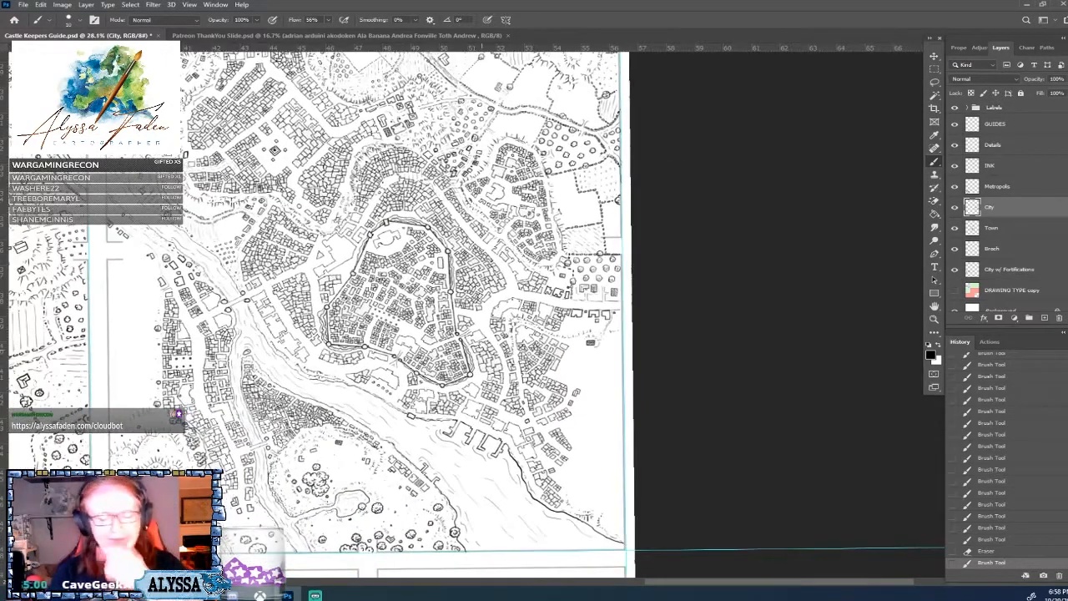
scroll(594, 520, "up", 3)
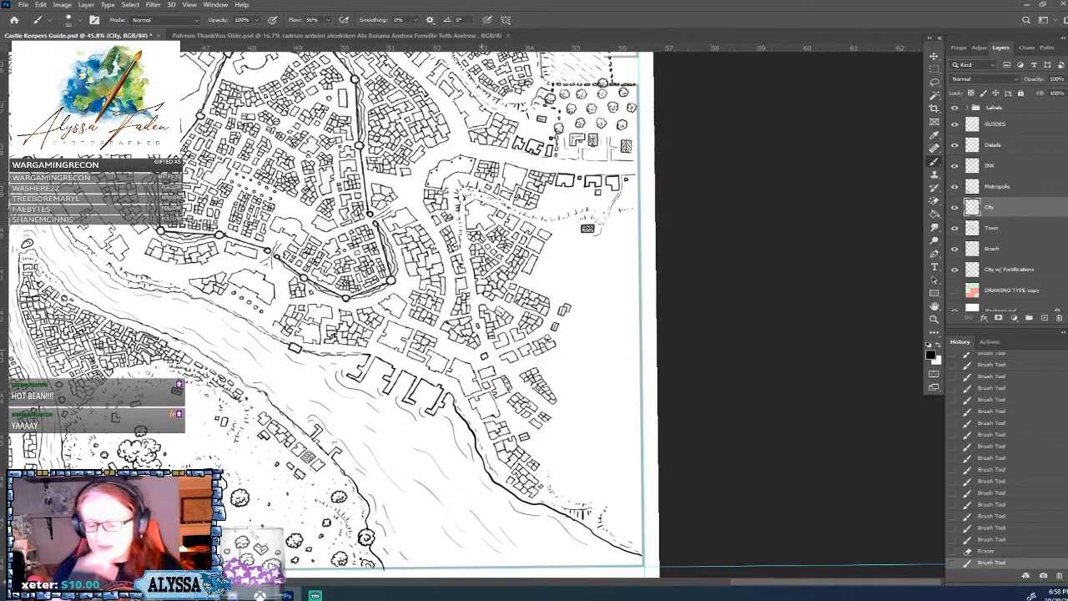
left_click_drag(481, 396, 480, 400)
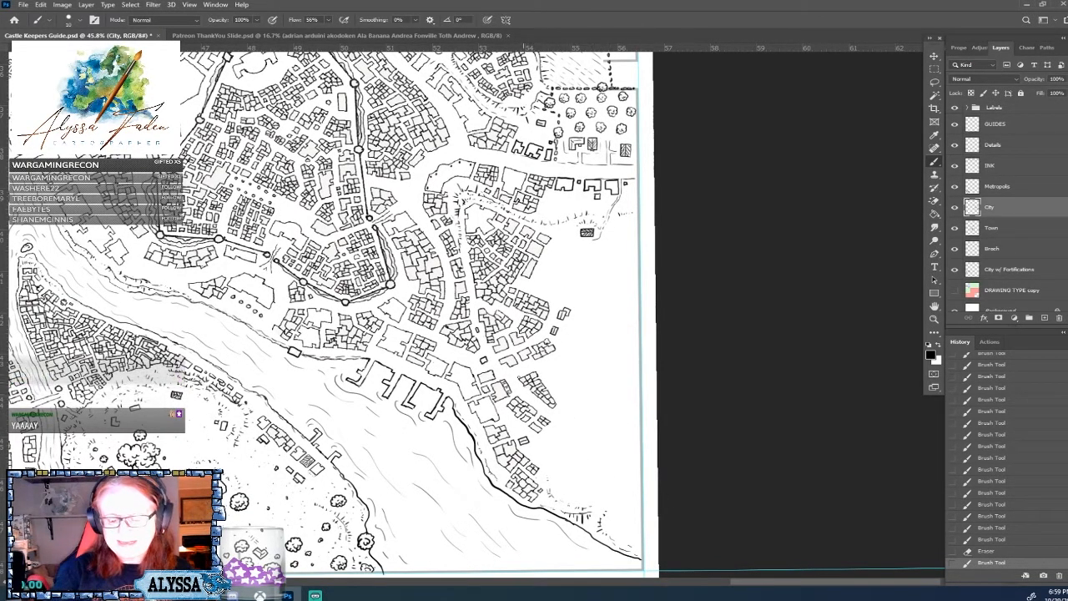
left_click_drag(556, 421, 560, 424)
left_click_drag(563, 426, 576, 435)
left_click_drag(580, 438, 635, 469)
left_click_drag(557, 413, 562, 416)
left_click_drag(565, 419, 583, 431)
left_click_drag(586, 434, 599, 441)
left_click_drag(601, 443, 617, 451)
left_click_drag(621, 453, 630, 458)
left_click_drag(633, 460, 636, 462)
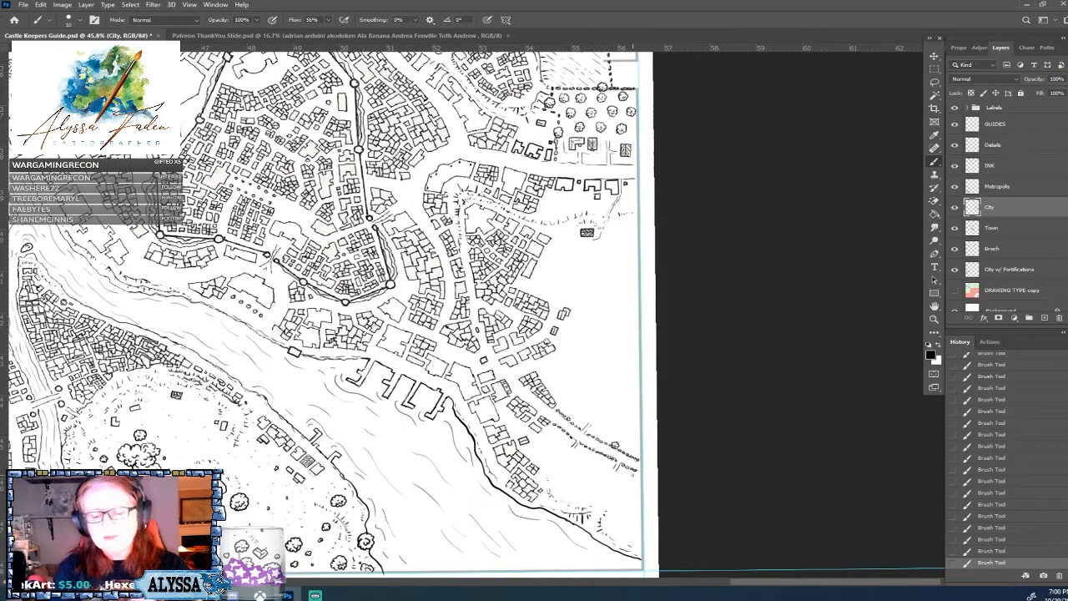
Ink small houses between the two roads east of the docks and line the upper road with a dotted hedge.
scroll(476, 309, "up", 1)
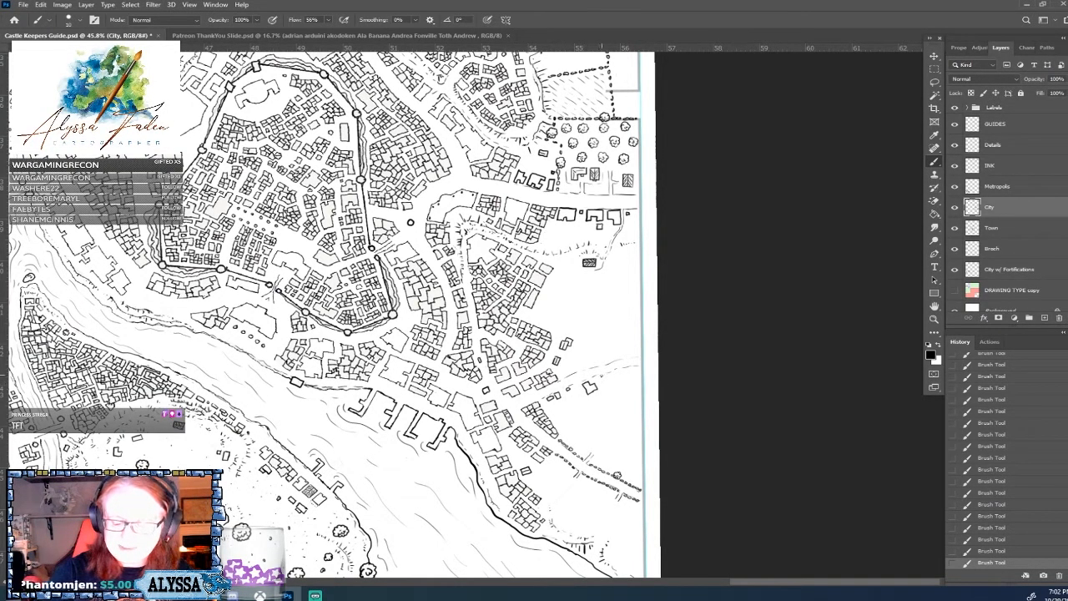
left_click_drag(607, 387, 601, 382)
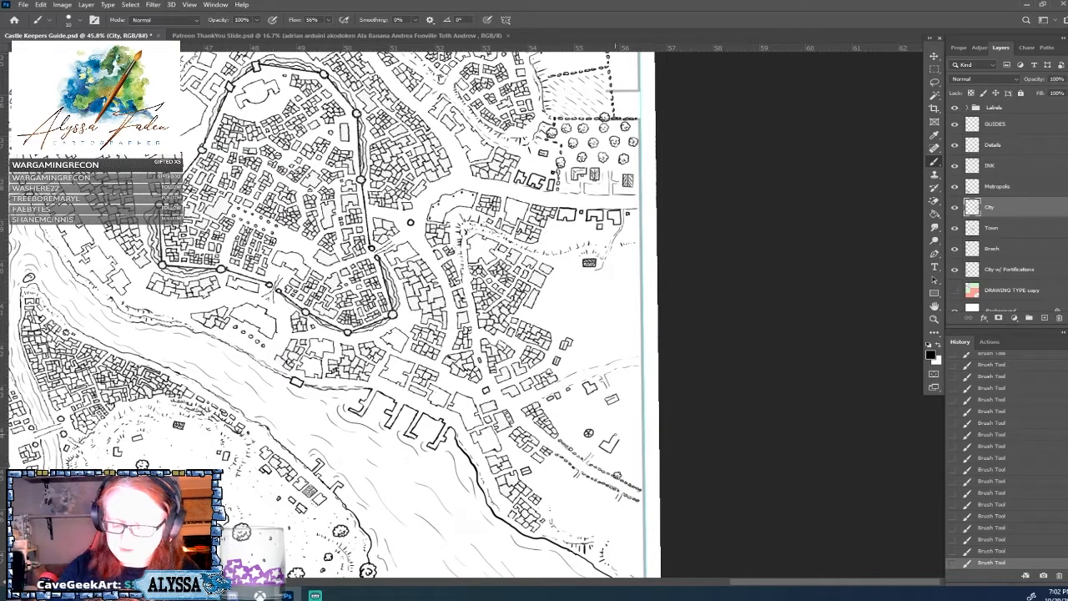
left_click_drag(617, 437, 610, 451)
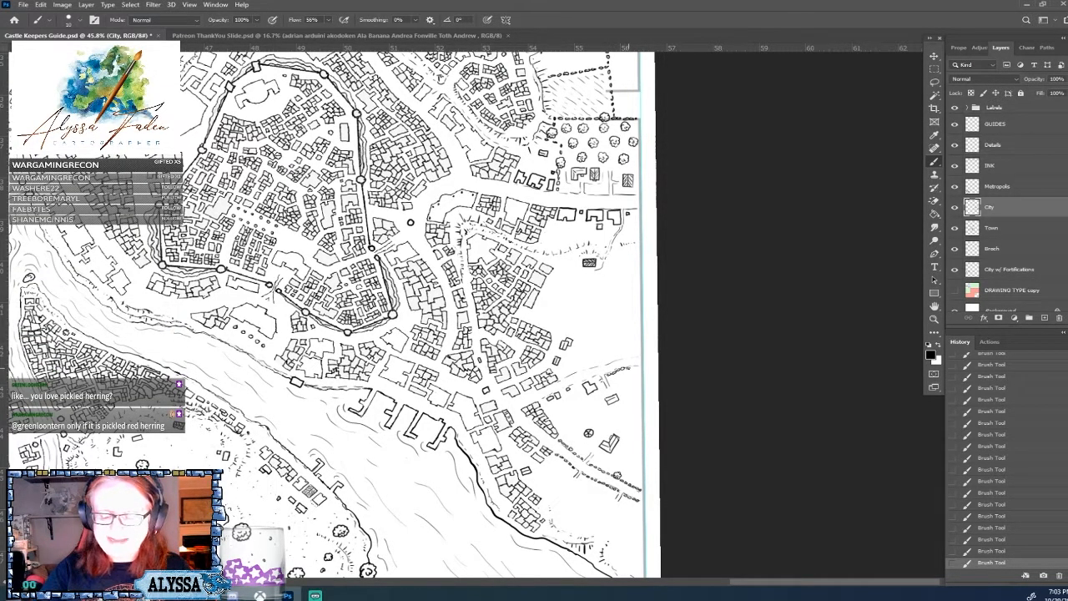
left_click_drag(590, 381, 597, 376)
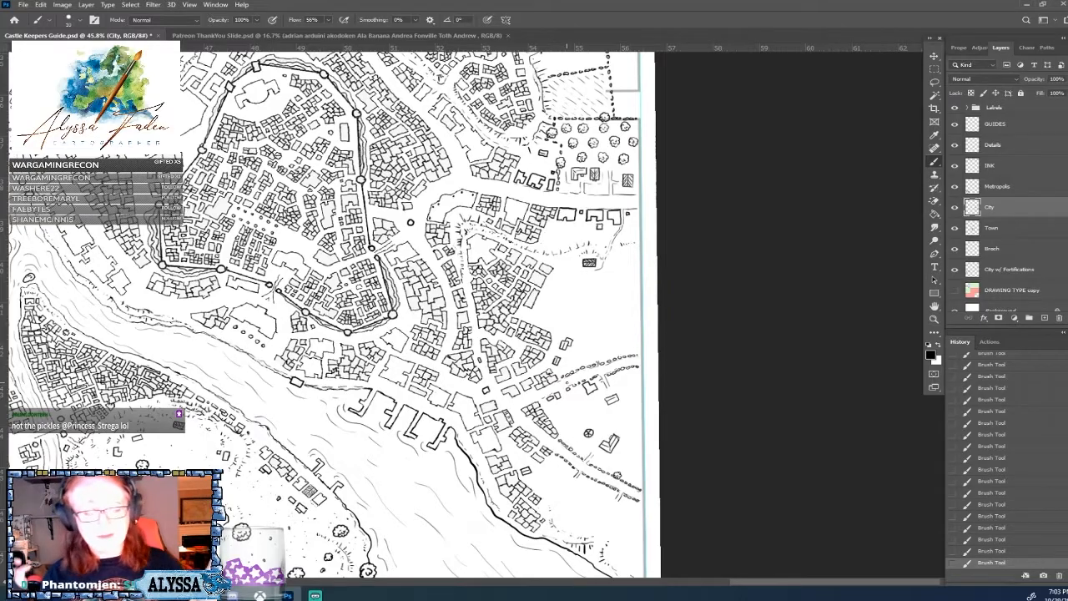
Ink scattered trees, small houses and ground dots on the land between the row of grass ticks and the upper hedged road.
scroll(566, 383, "down", 5)
scroll(566, 383, "up", 5)
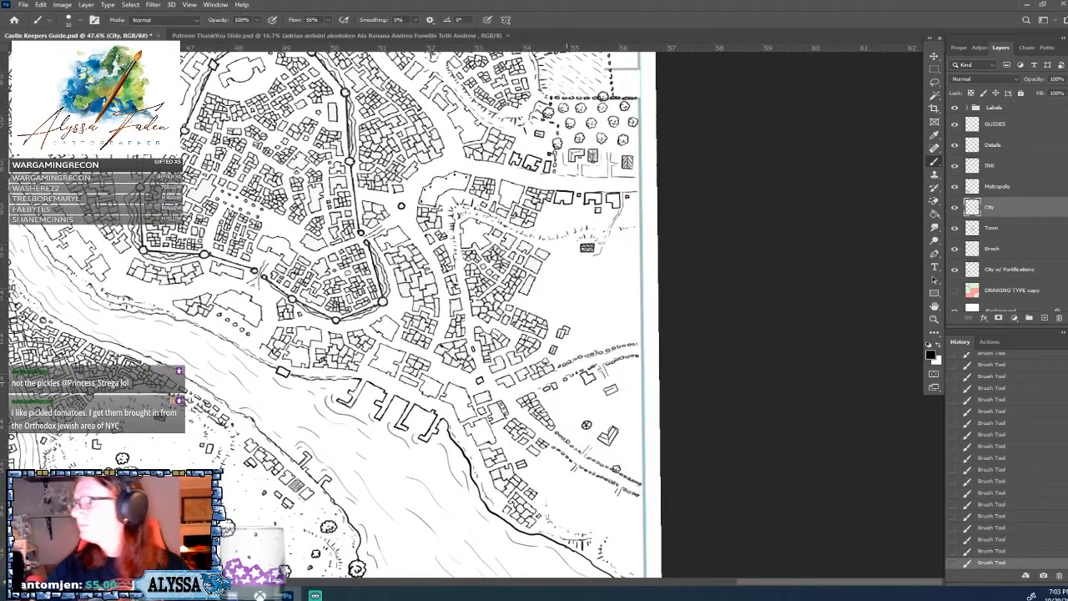
left_click_drag(567, 383, 550, 404)
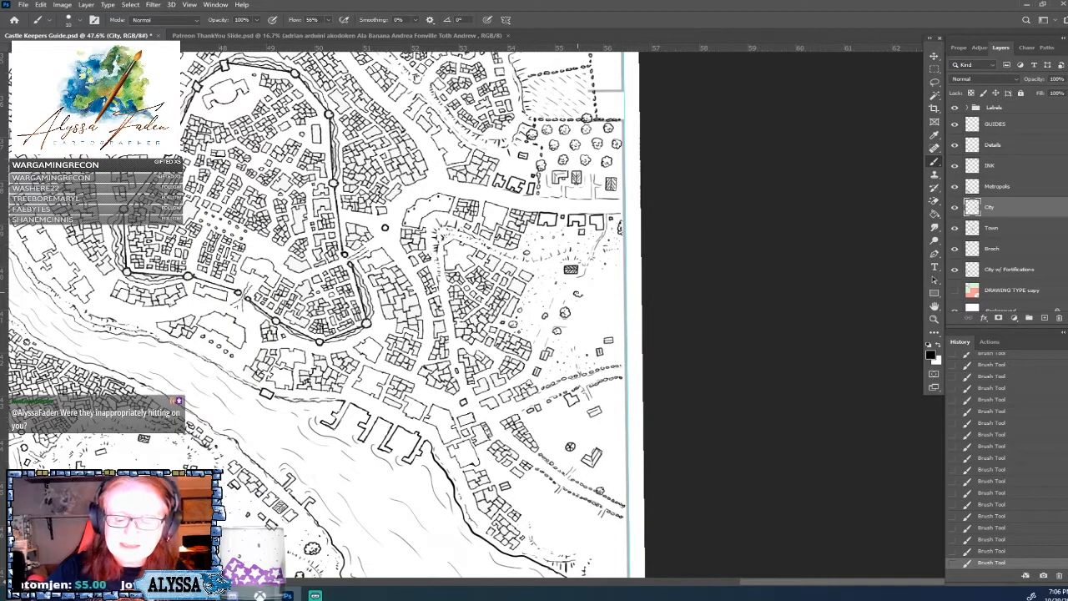
left_click_drag(575, 288, 579, 294)
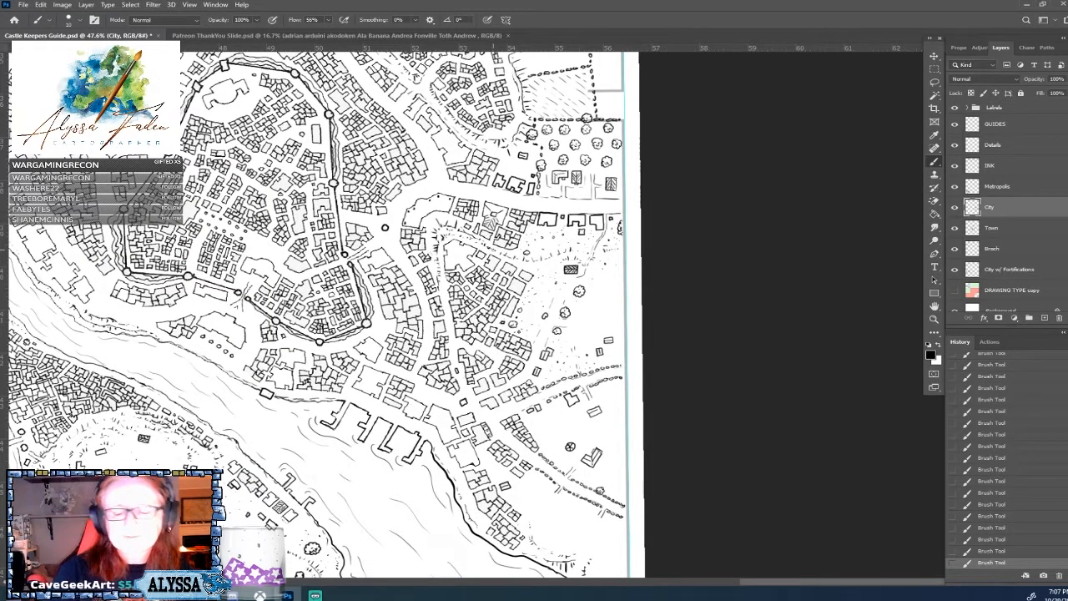
Ink a dotted hedge from the bush above the riverbank up to the southeastern hedged road.
left_click_drag(493, 248, 593, 279)
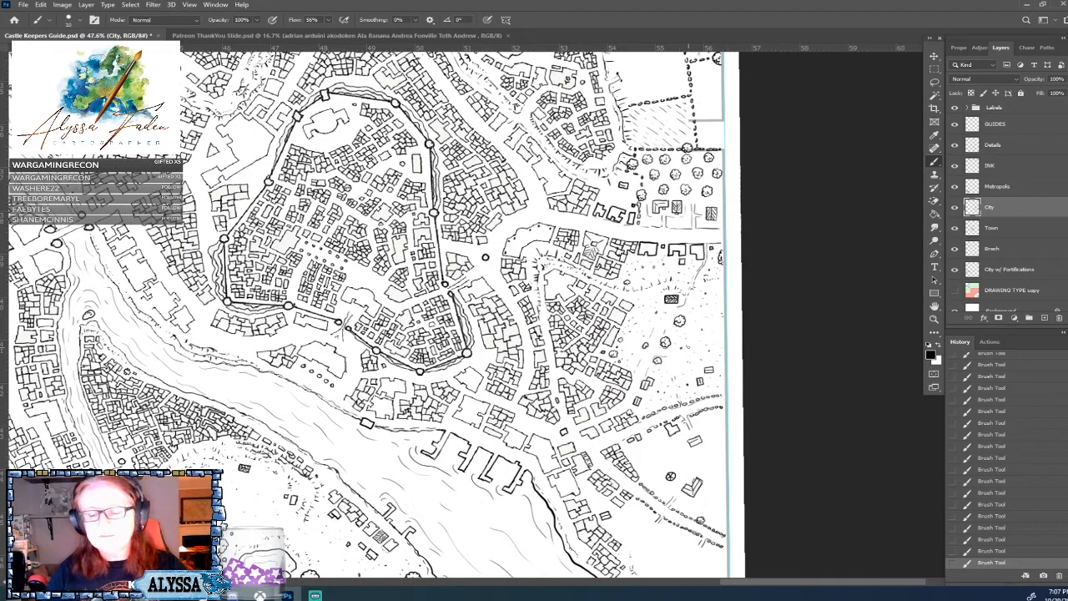
scroll(492, 465, "down", 1)
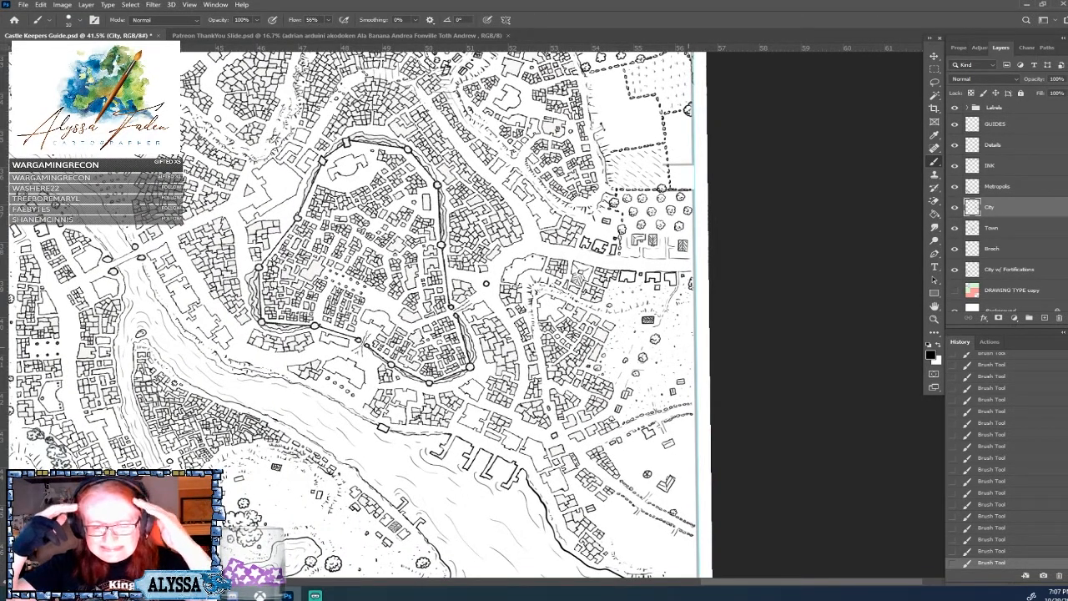
scroll(547, 325, "down", 1)
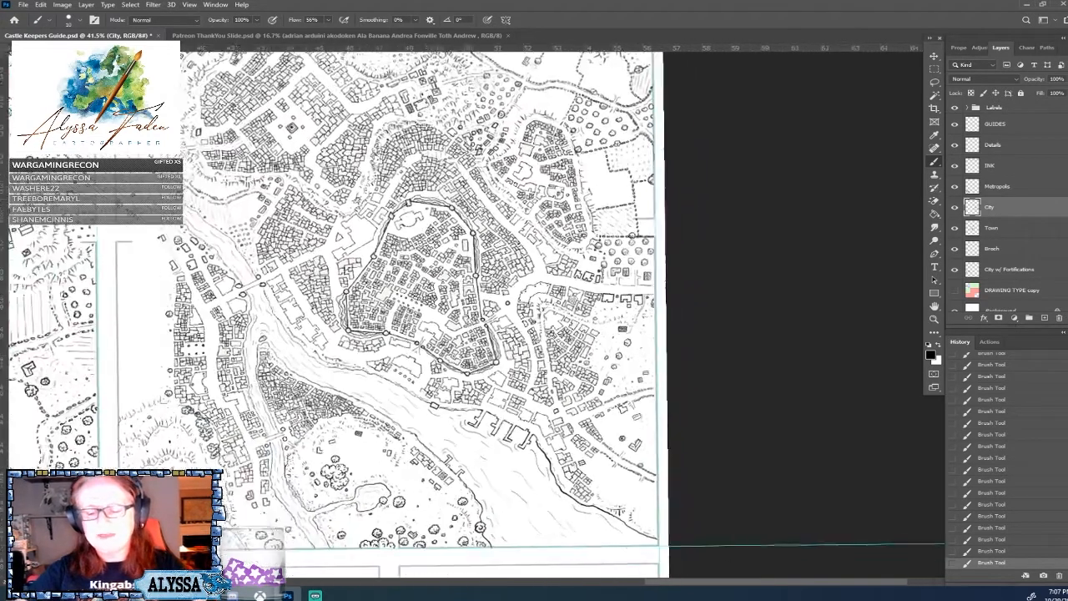
scroll(167, 359, "up", 1)
scroll(663, 501, "up", 5)
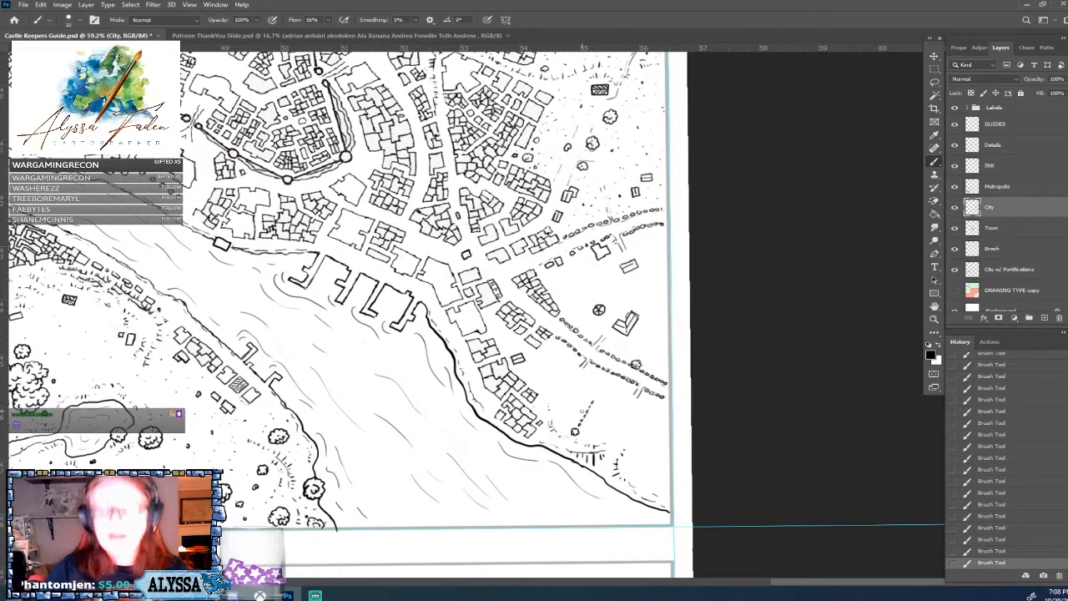
left_click(597, 393)
left_click(600, 388)
left_click(607, 377)
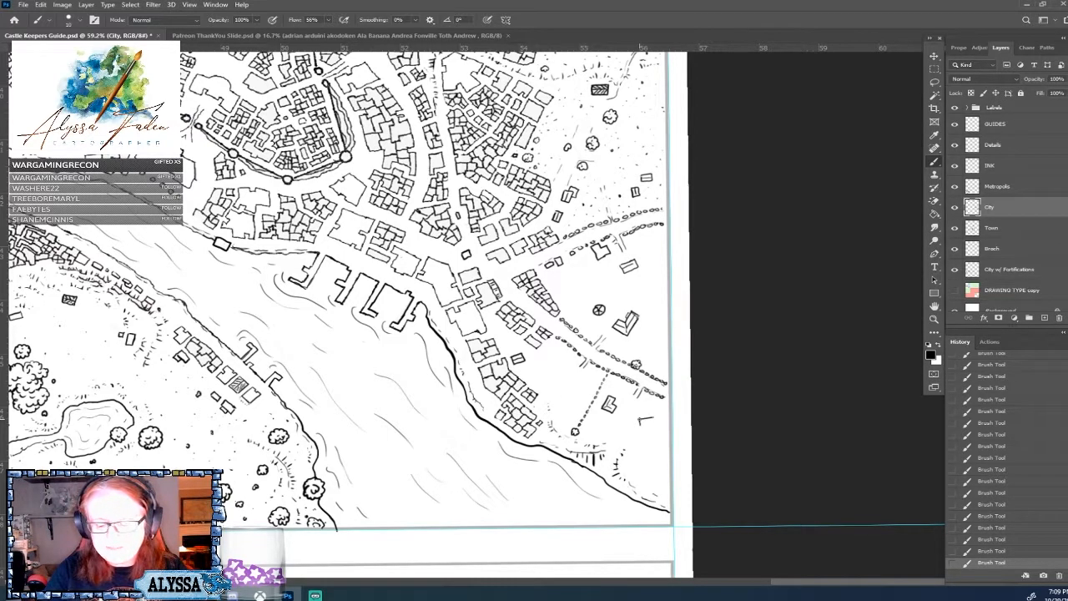
Ink a small rectangular house near the map's southeastern edge and fill the surrounding riverbank land with dots and furrow lines.
left_click_drag(656, 417, 652, 424)
mouse_move(644, 418)
left_mouse_down()
mouse_move(656, 423)
mouse_move(647, 420)
left_mouse_up()
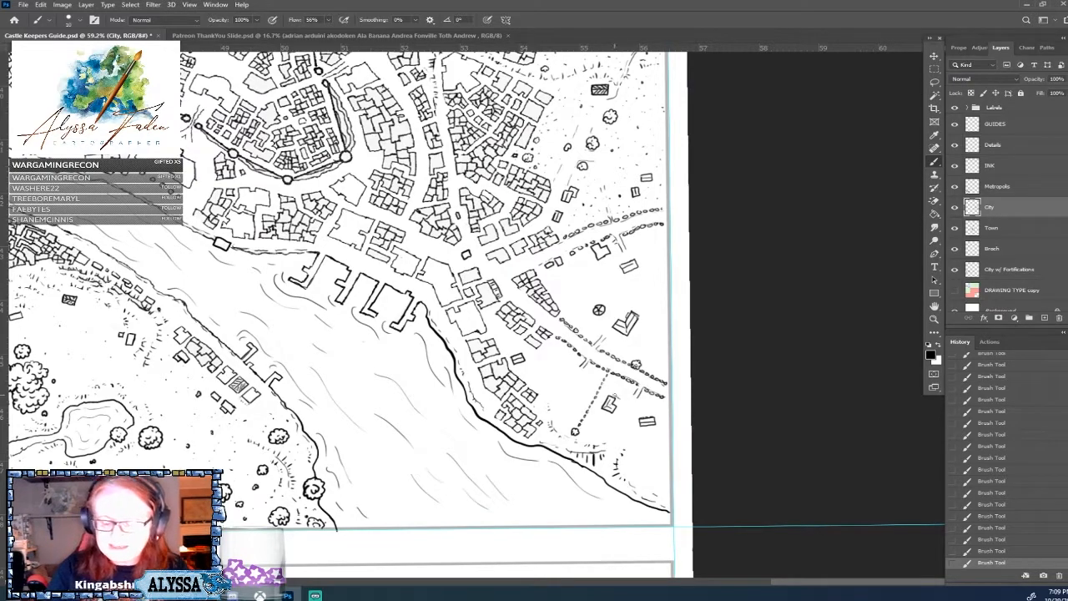
left_click_drag(638, 407, 654, 408)
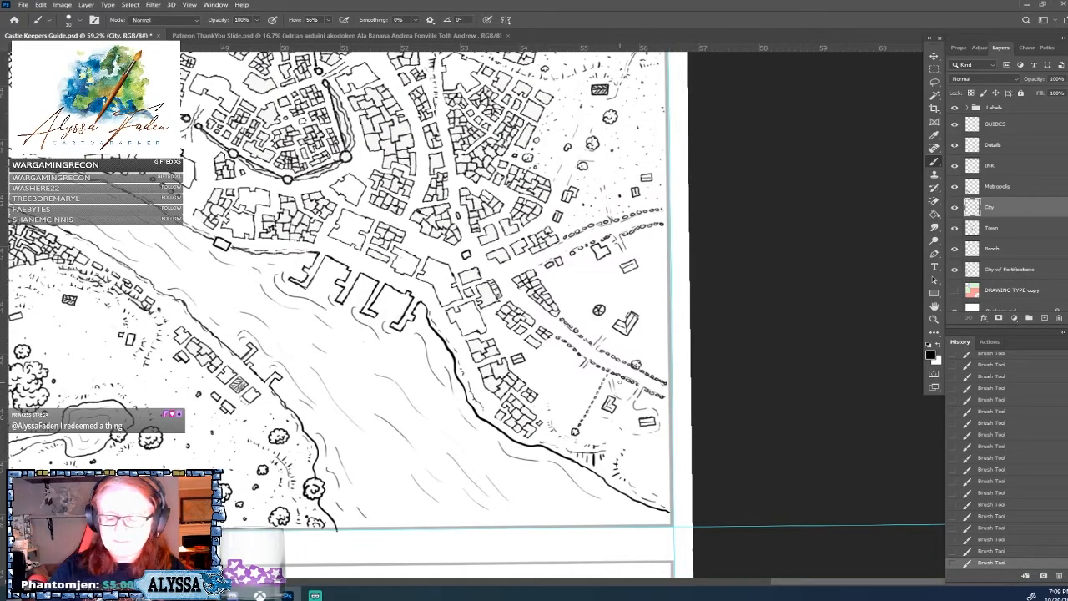
left_click_drag(627, 385, 631, 394)
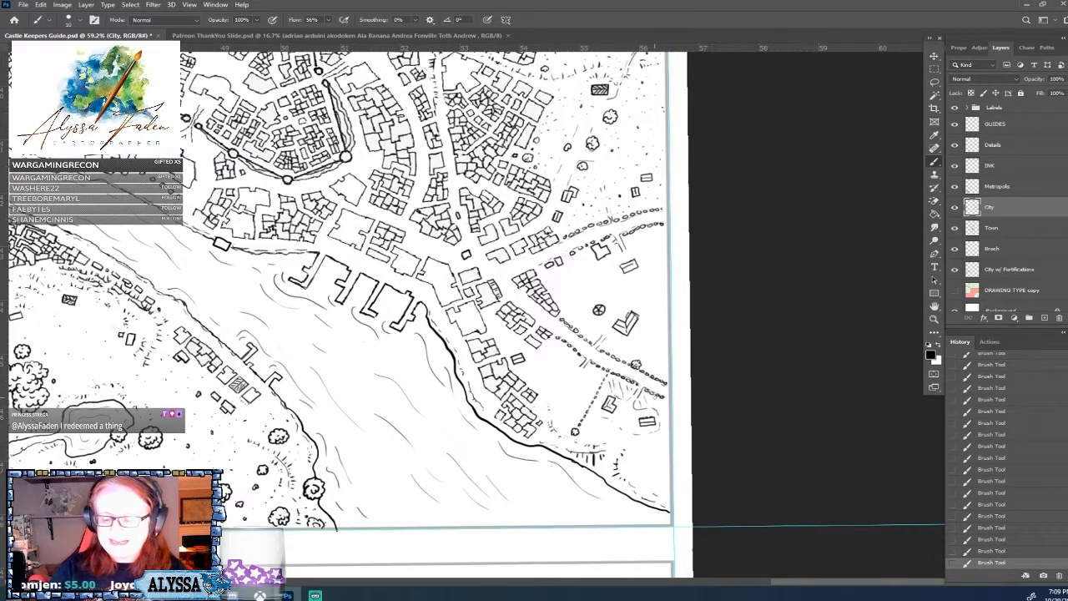
mouse_move(652, 439)
left_mouse_down()
mouse_move(663, 488)
mouse_move(636, 444)
mouse_move(624, 468)
mouse_move(626, 457)
mouse_move(641, 466)
mouse_move(620, 433)
mouse_move(604, 470)
left_mouse_up()
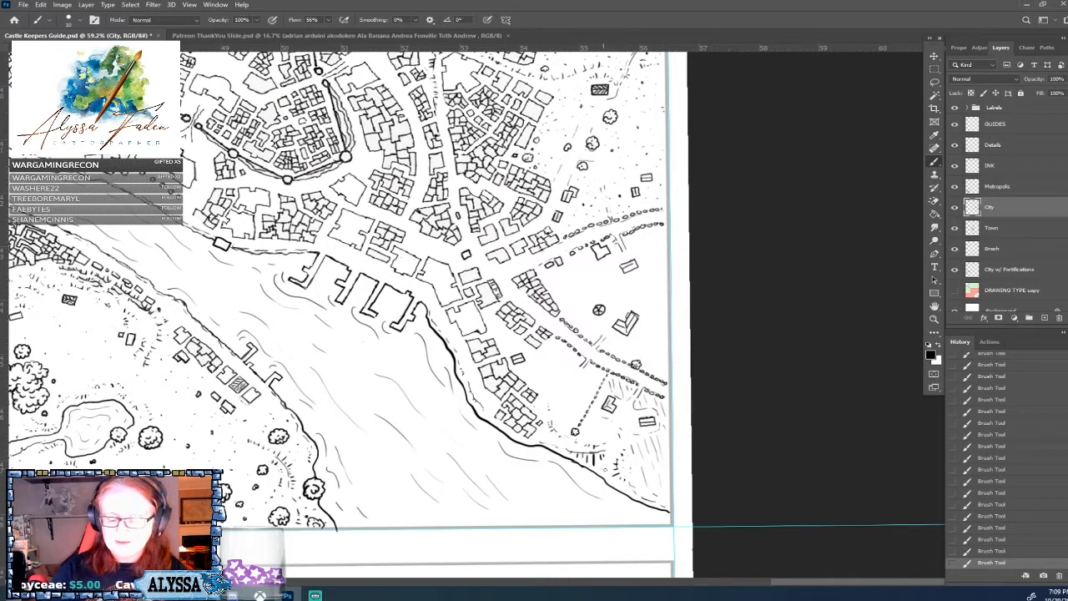
Fill the field between the dotted hedge and the riverbank at the map's southeastern corner with furrow lines.
mouse_move(586, 428)
left_mouse_down()
mouse_move(589, 437)
mouse_move(612, 433)
mouse_move(604, 400)
left_mouse_up()
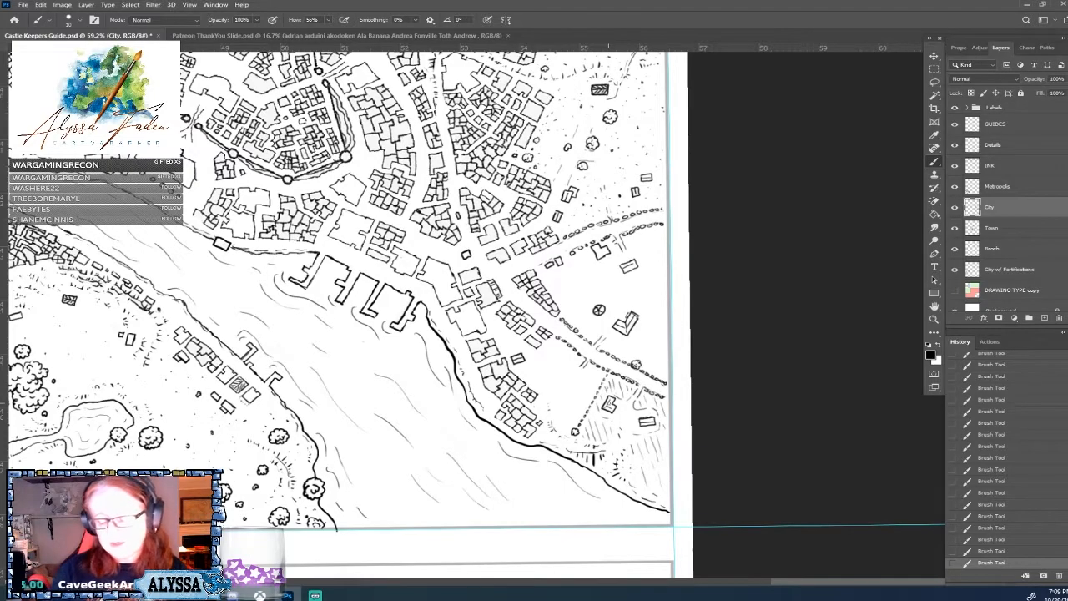
scroll(626, 501, "down", 3)
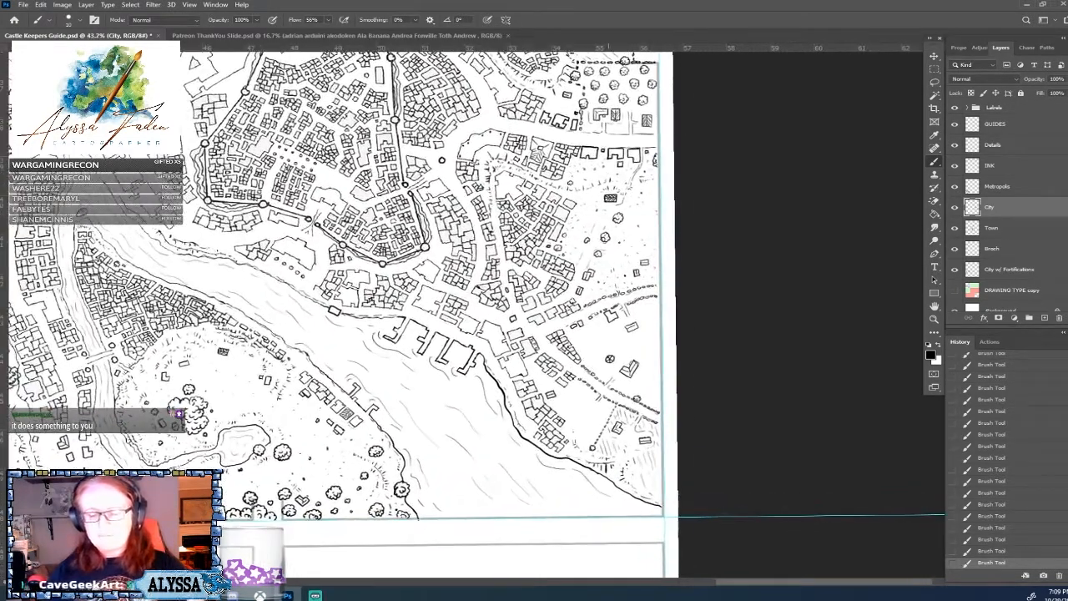
scroll(546, 396, "up", 1)
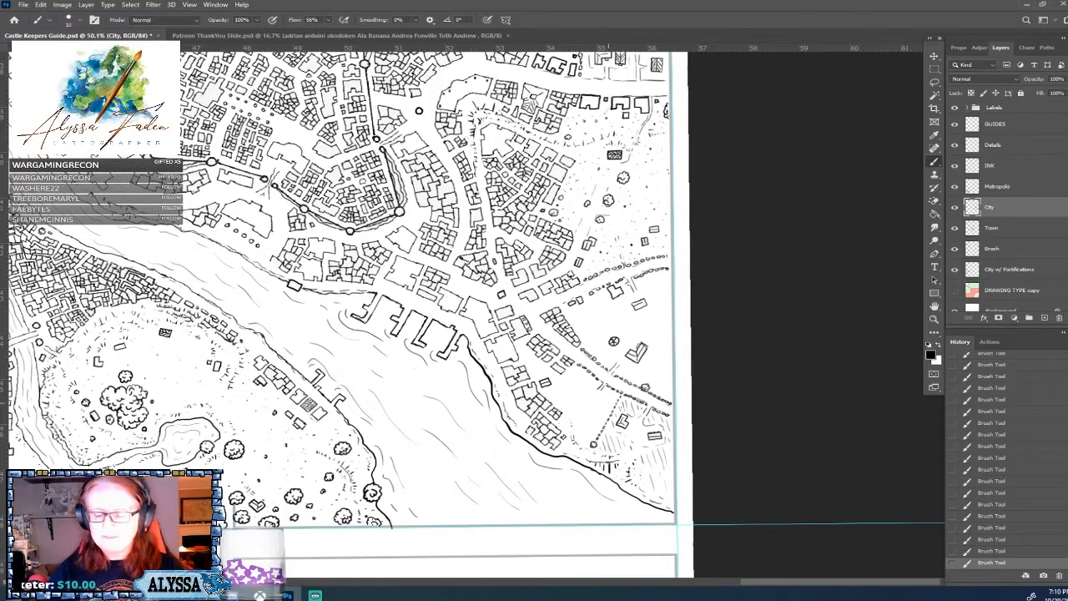
Fill the land between the two hedged roads east of the docks with orchard trees.
left_click_drag(609, 403, 580, 413)
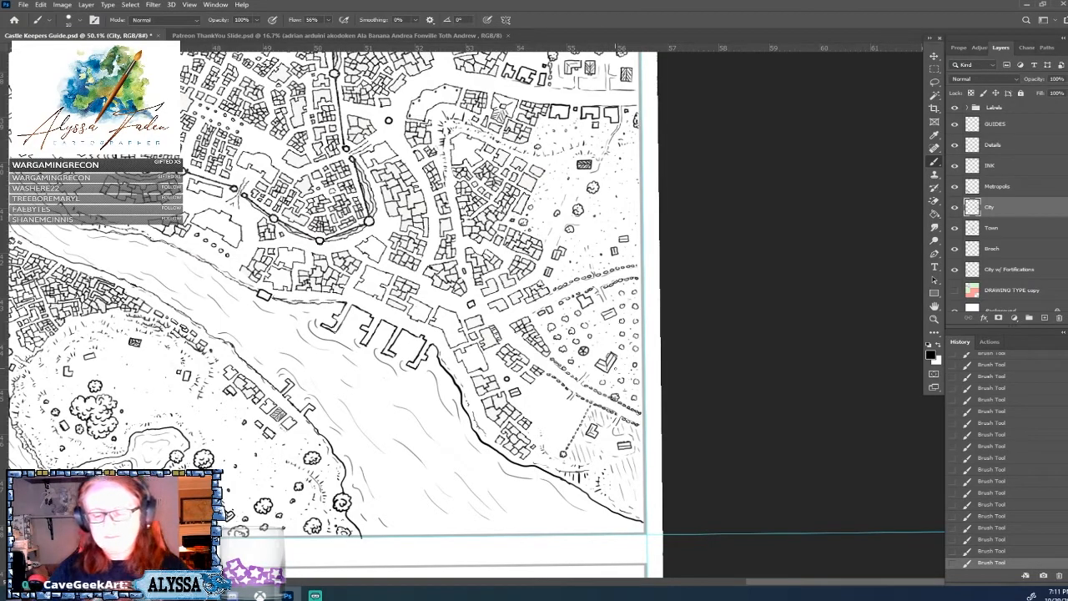
scroll(616, 368, "down", 3)
left_click_drag(616, 368, 645, 393)
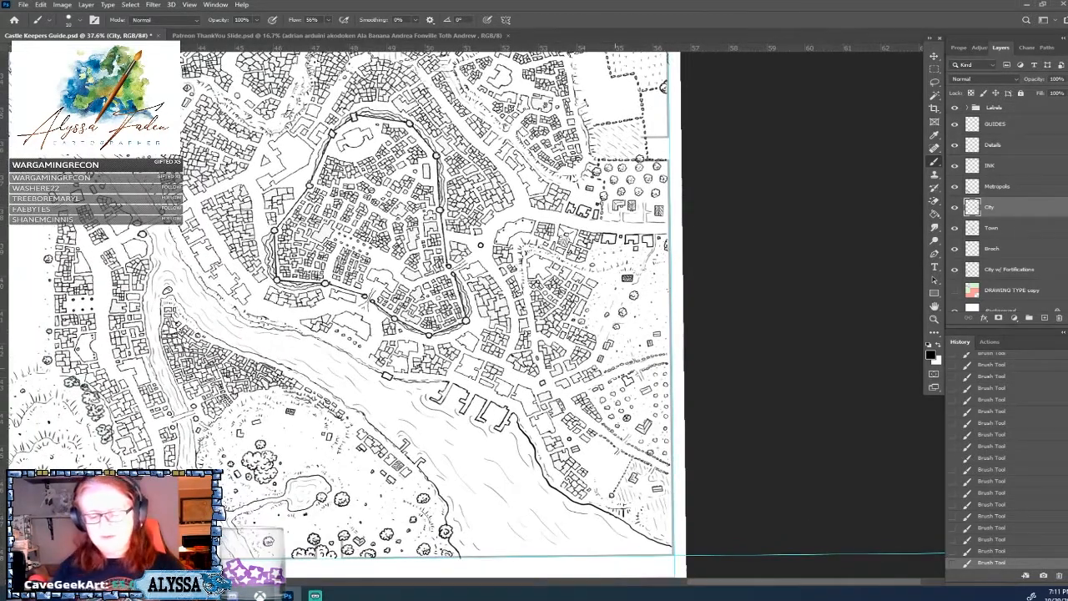
scroll(629, 556, "up", 2)
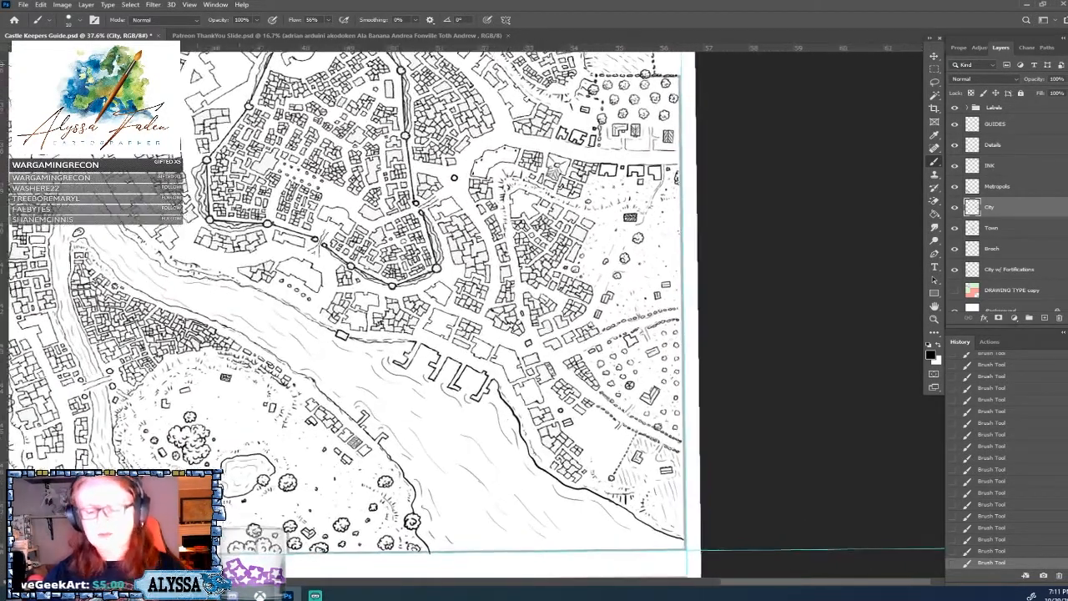
scroll(550, 552, "up", 1)
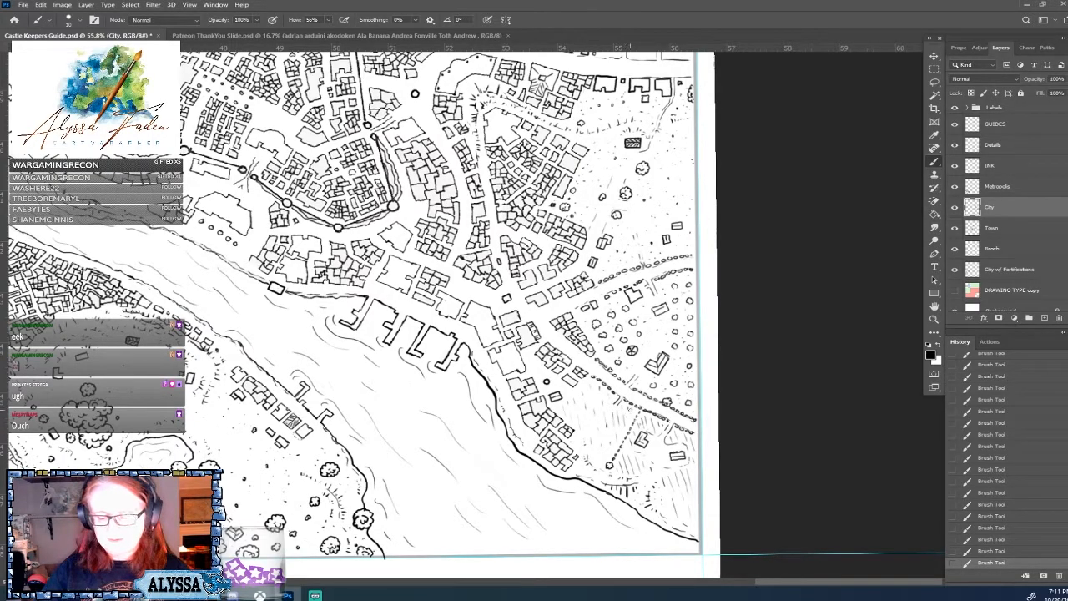
Save the Castle Keepers Guide file.
scroll(629, 428, "down", 5)
scroll(630, 428, "up", 3)
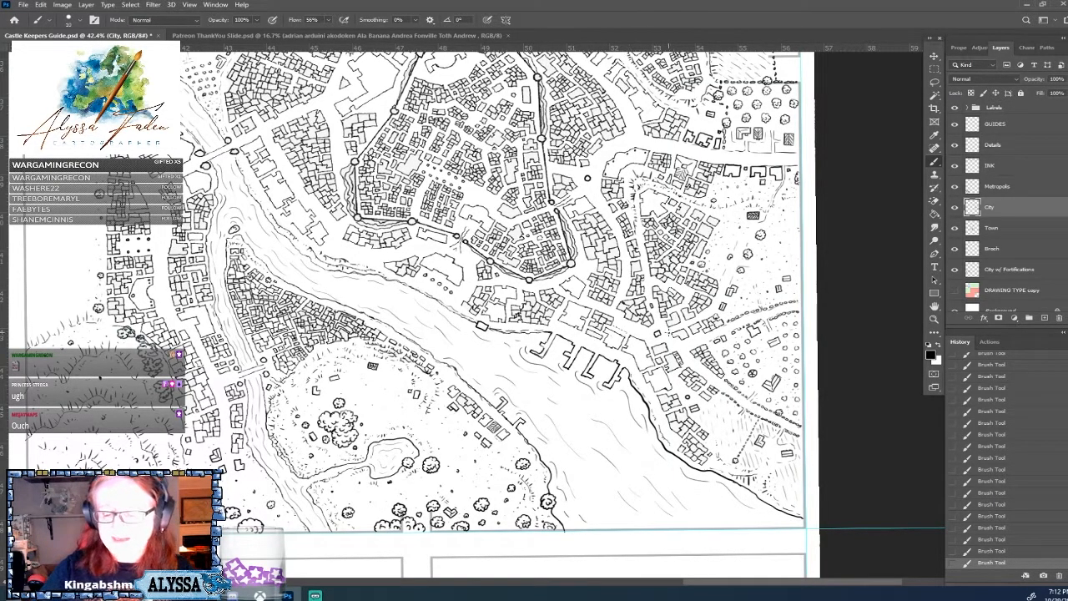
scroll(668, 332, "down", 2)
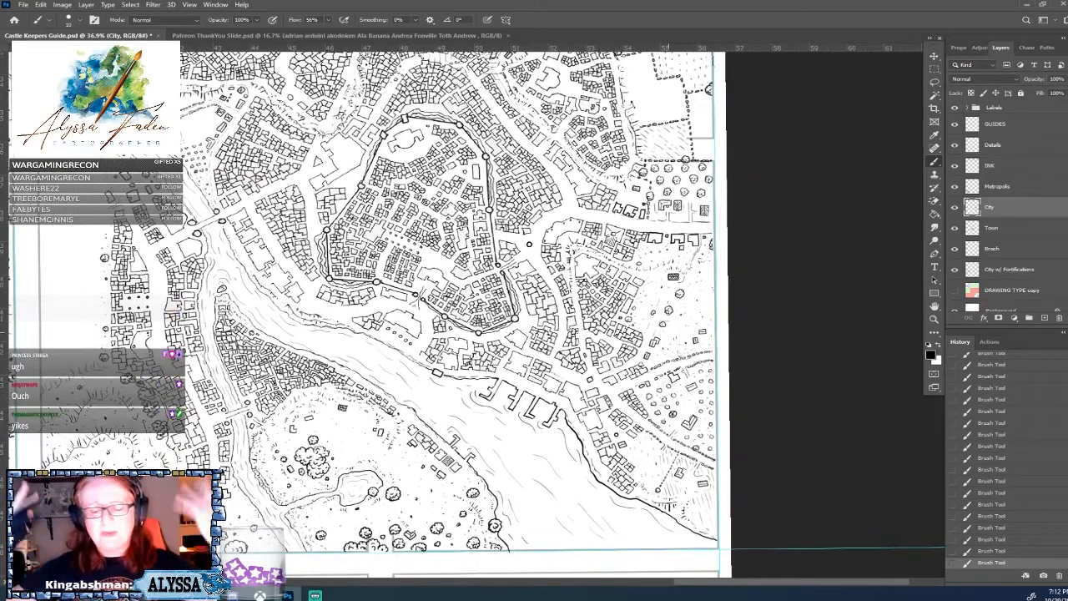
scroll(668, 332, "down", 2)
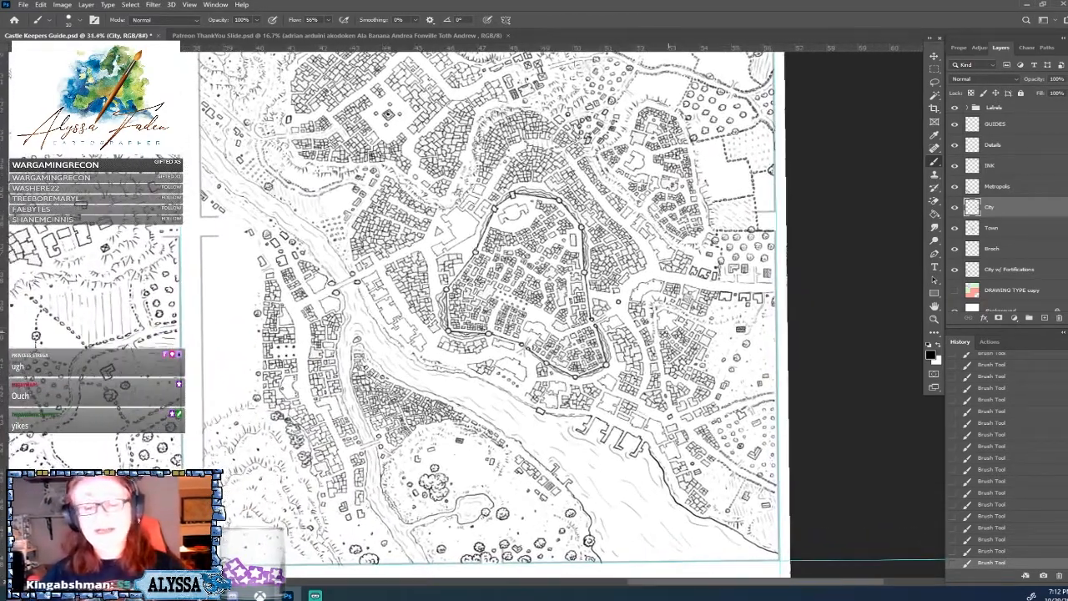
key("ctrl+s")
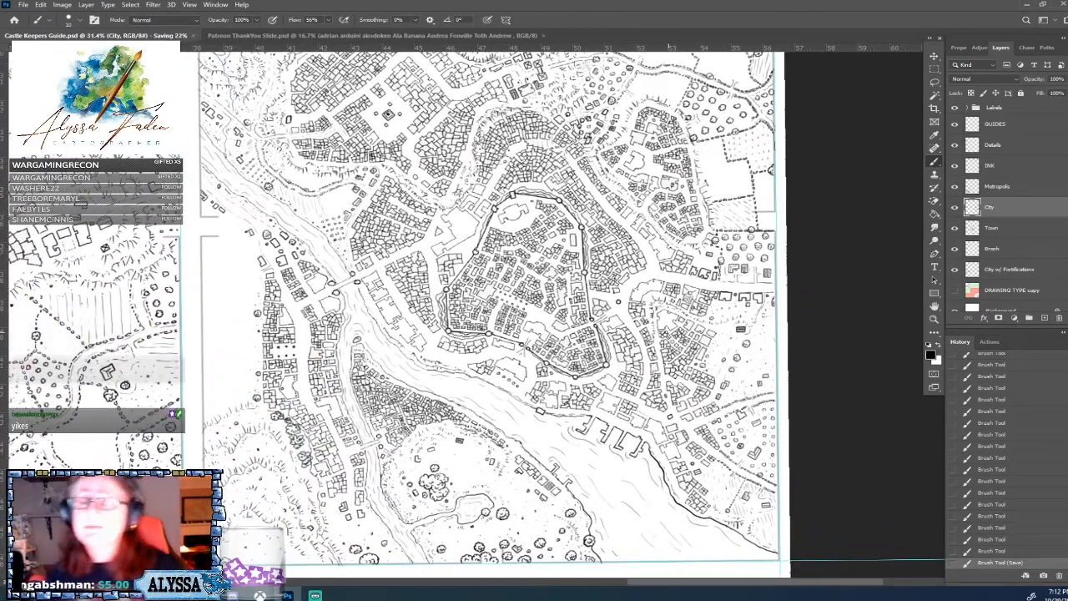
Ink small building lines beside the plaza northwest of the walled district and a small bush outside the wall's southeastern corner.
scroll(668, 332, "down", 1)
scroll(668, 332, "up", 3)
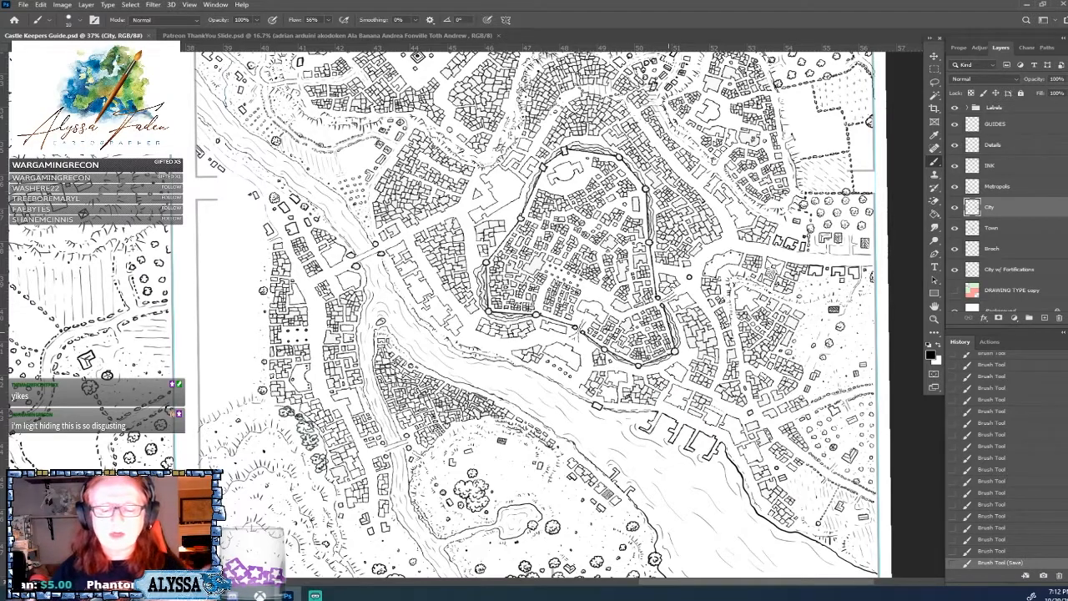
mouse_move(474, 209)
left_mouse_down()
mouse_move(476, 219)
mouse_move(484, 211)
left_mouse_up()
left_click_drag(480, 215, 486, 218)
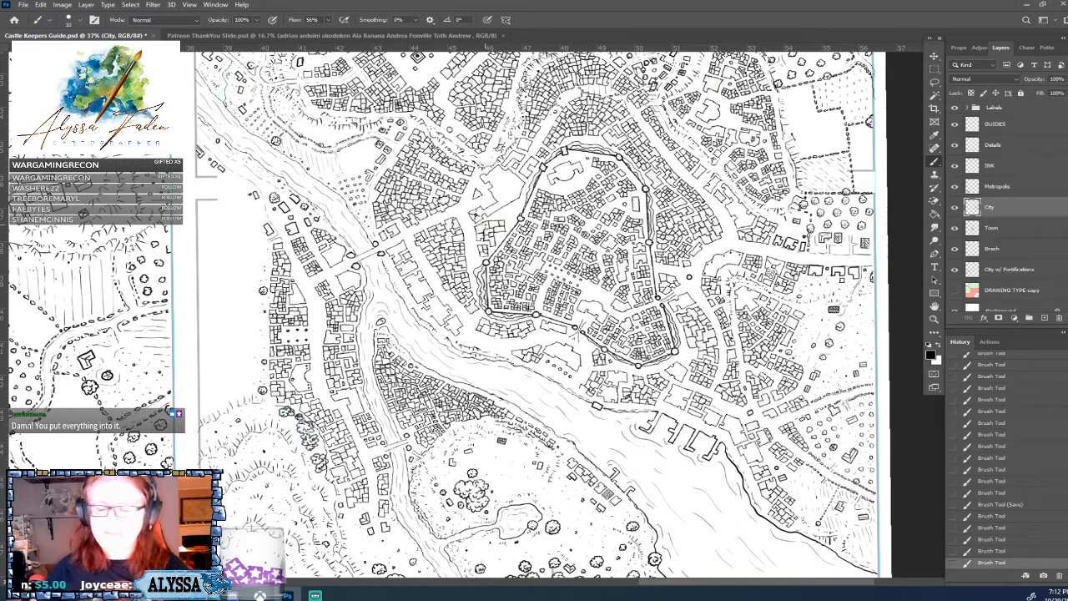
left_click_drag(534, 309, 499, 319)
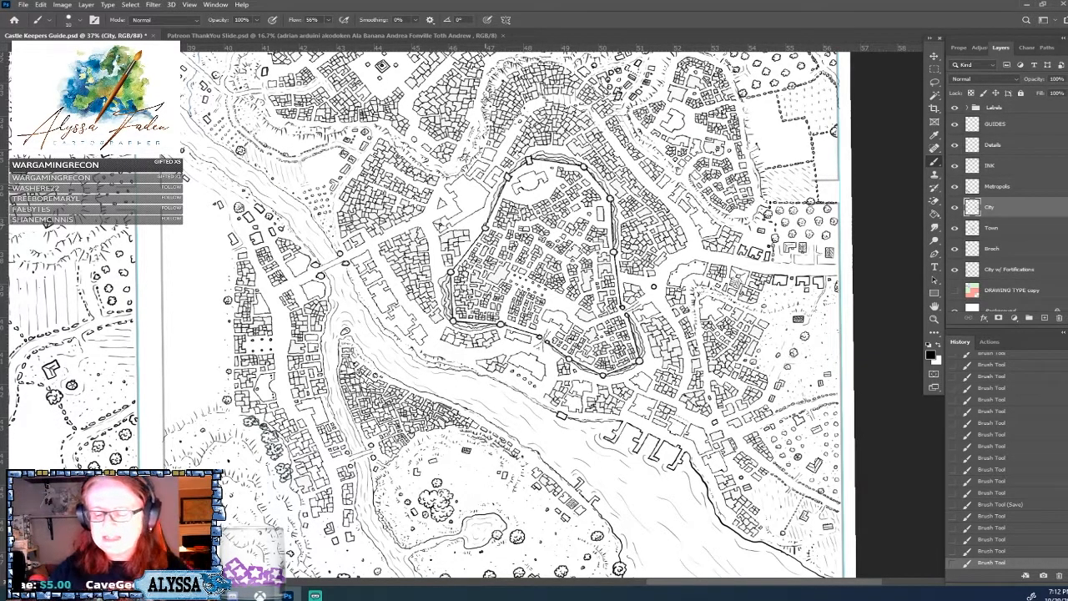
left_click_drag(650, 365, 650, 365)
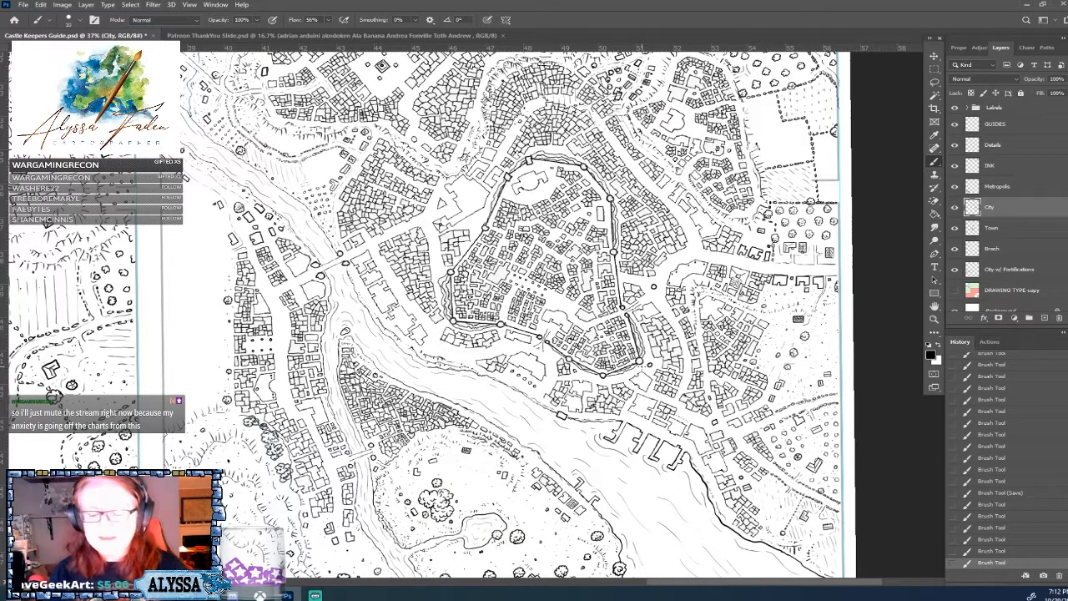
Ink a small tree outside the city wall's western side, near the plaza.
left_click_drag(651, 368, 590, 318)
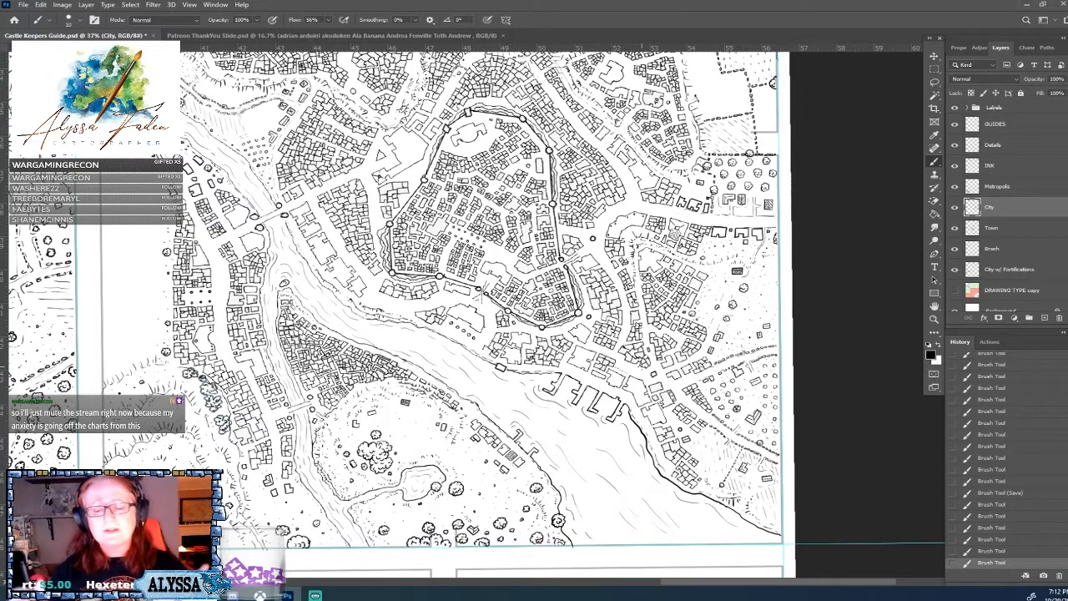
left_click_drag(641, 367, 618, 368)
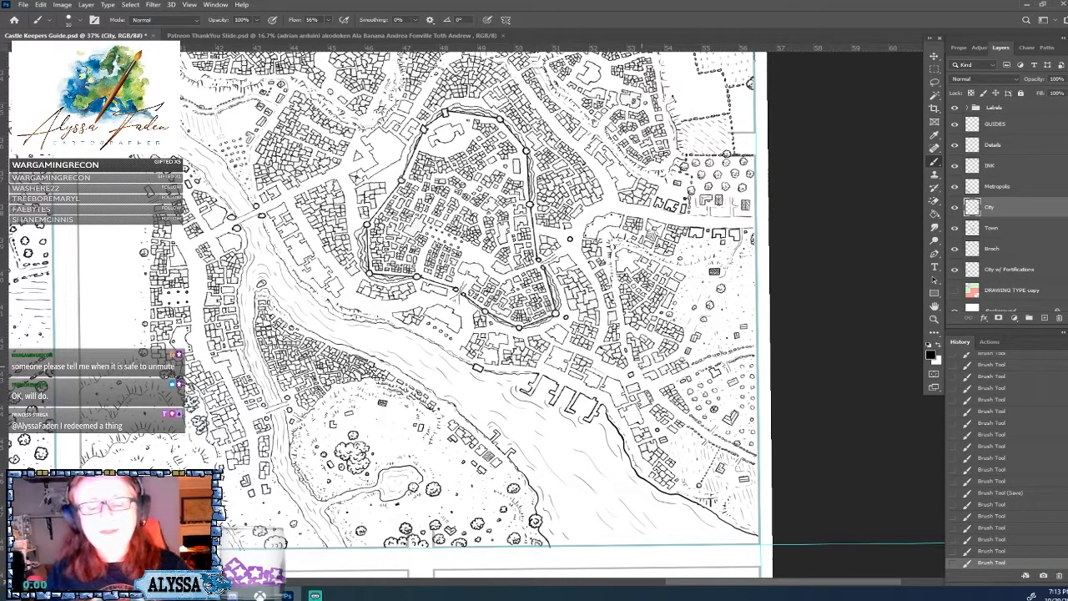
left_click_drag(386, 177, 507, 282)
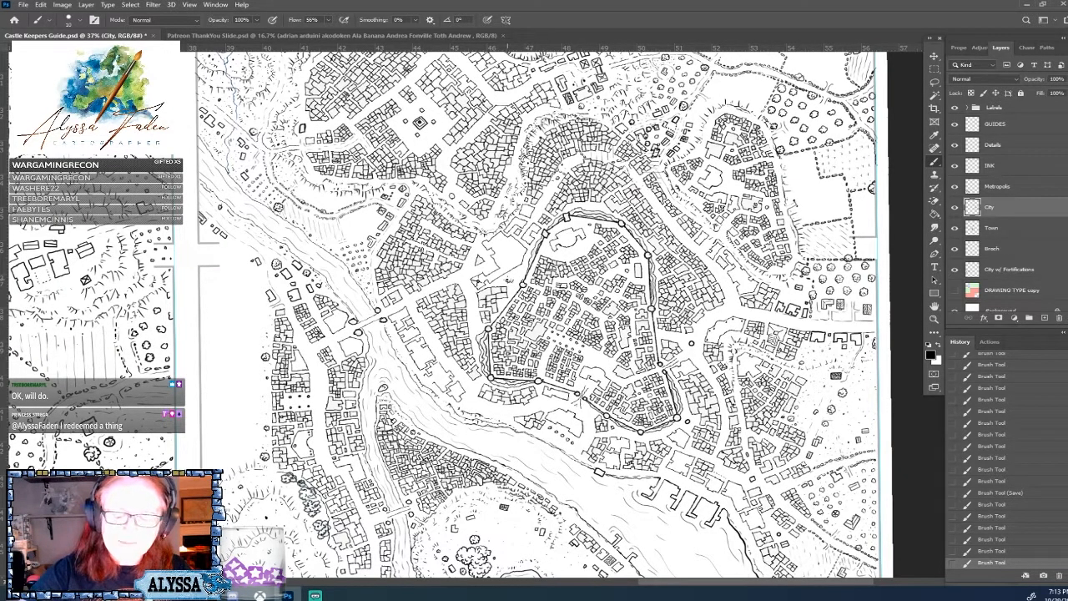
left_click_drag(508, 279, 512, 278)
left_click_drag(512, 279, 518, 272)
left_click_drag(516, 271, 519, 272)
left_click_drag(518, 273, 521, 270)
left_click_drag(520, 270, 523, 267)
left_click_drag(521, 268, 524, 265)
left_click_drag(524, 266, 524, 263)
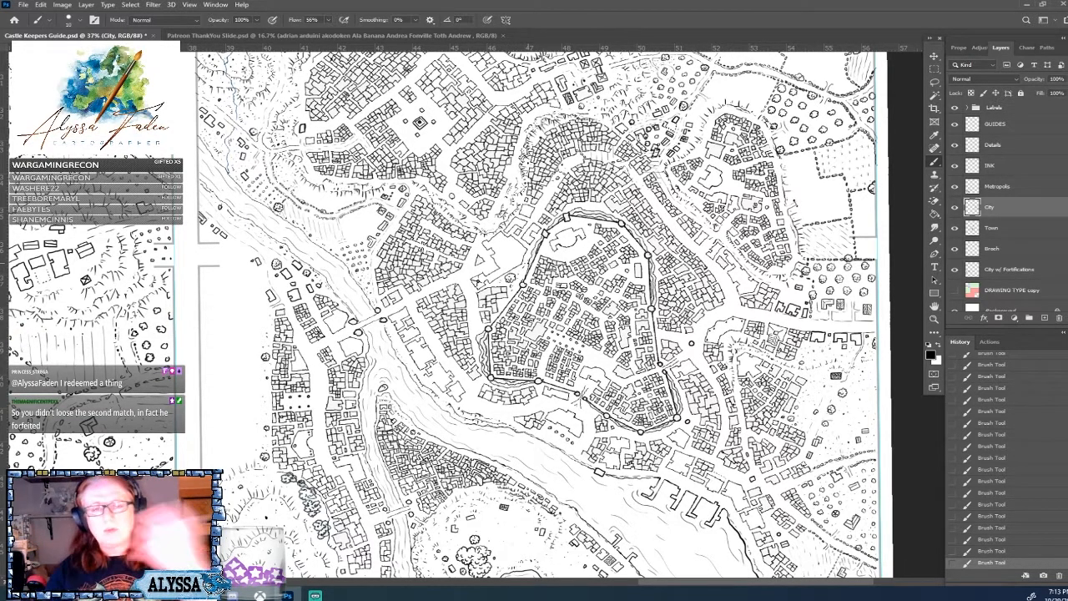
left_click_drag(581, 398, 515, 333)
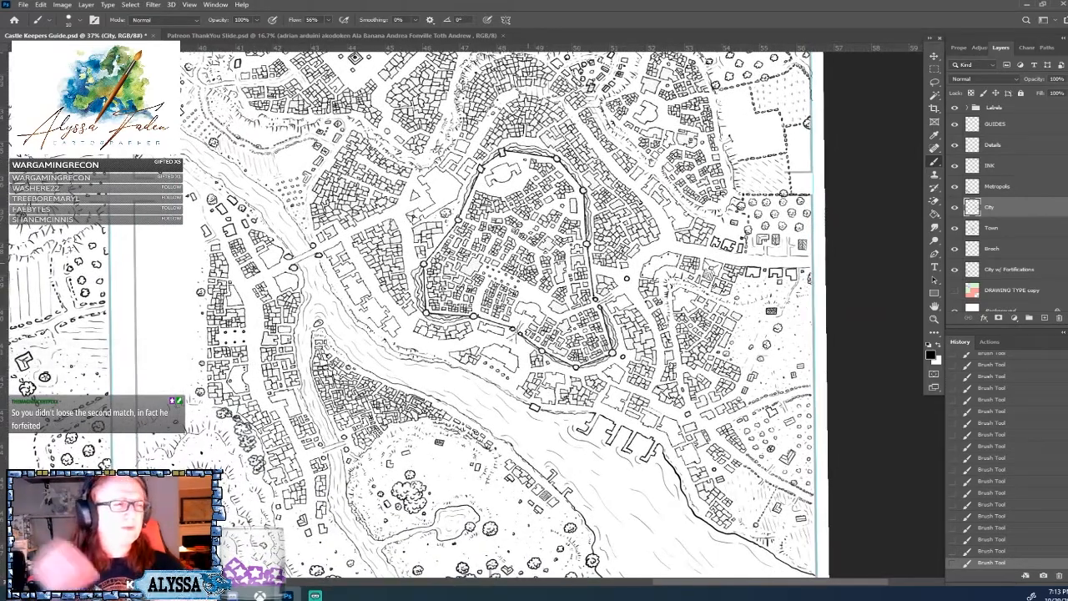
left_click_drag(516, 334, 484, 250)
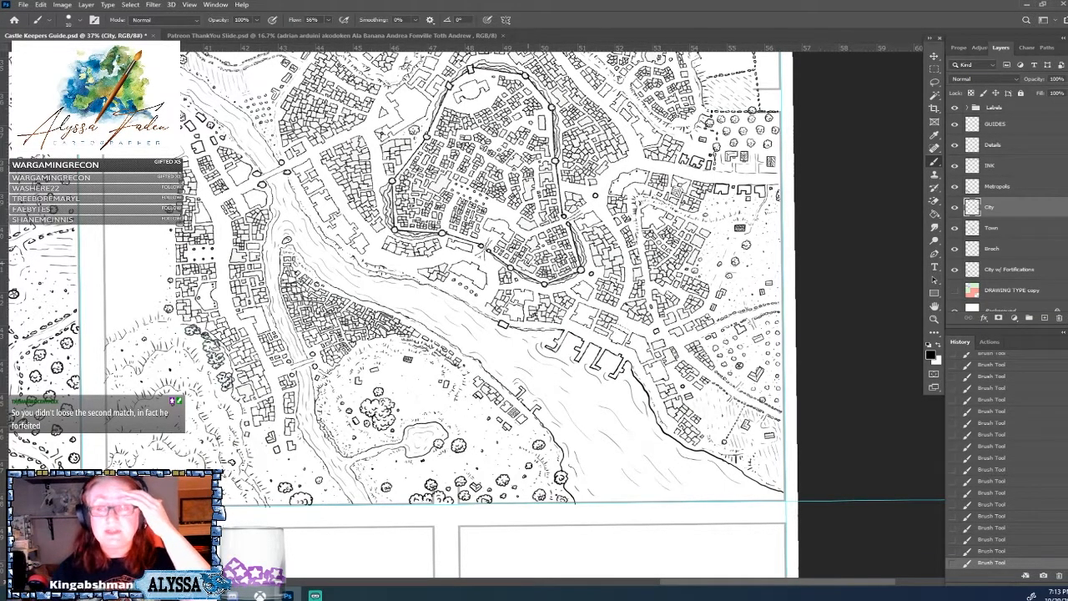
left_click_drag(482, 248, 424, 257)
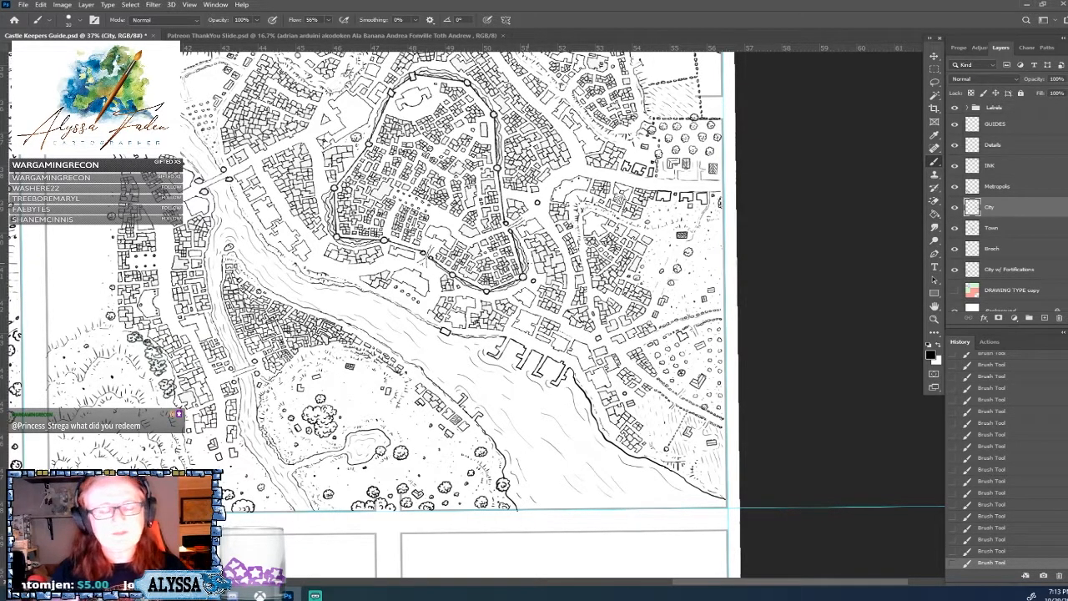
left_click_drag(426, 261, 693, 289)
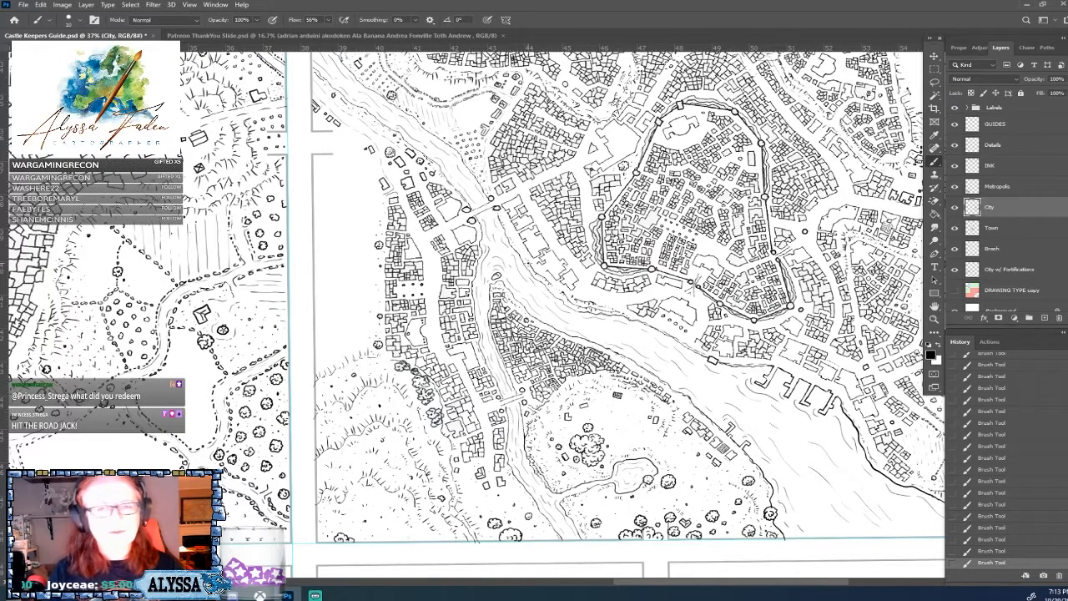
left_click_drag(651, 219, 667, 283)
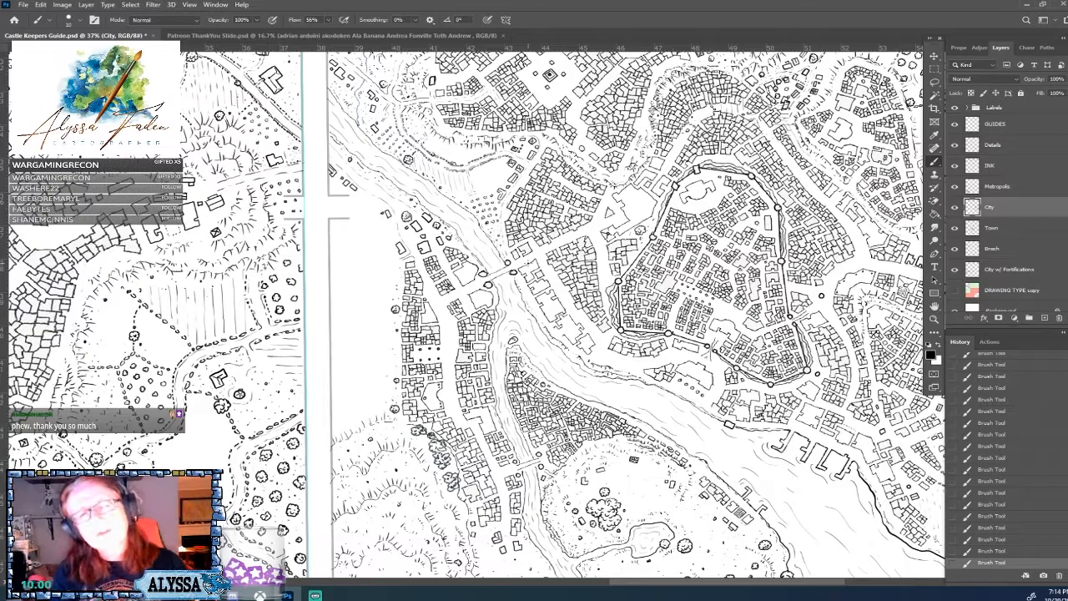
Ink dotted hedges with scattered bushes around a field on the blank land west of the city's western district.
scroll(534, 311, "down", 4)
scroll(534, 311, "up", 4)
scroll(476, 315, "up", 2)
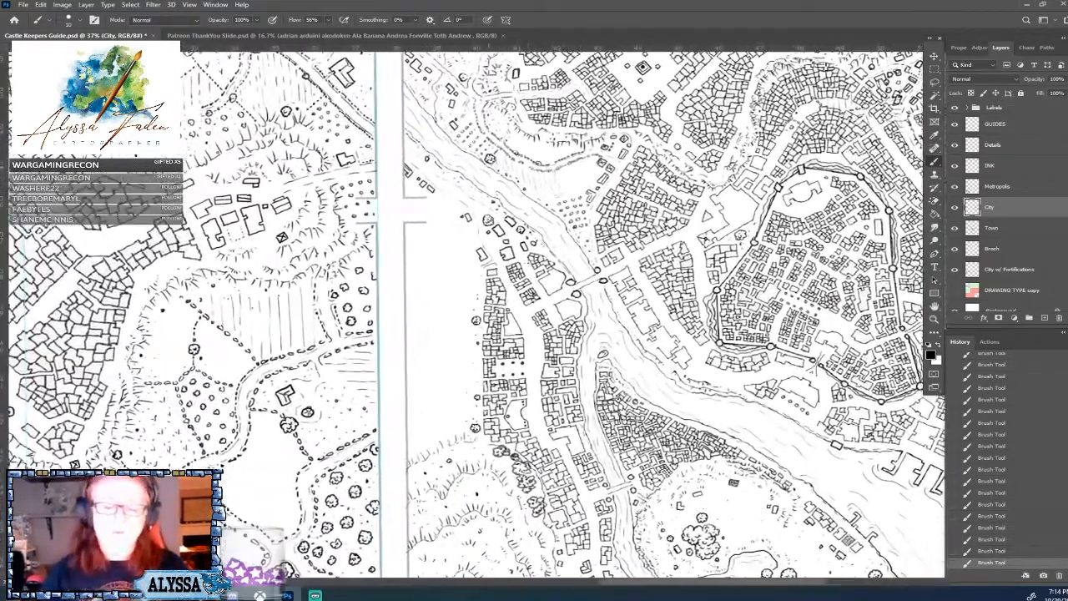
left_click_drag(529, 265, 567, 271)
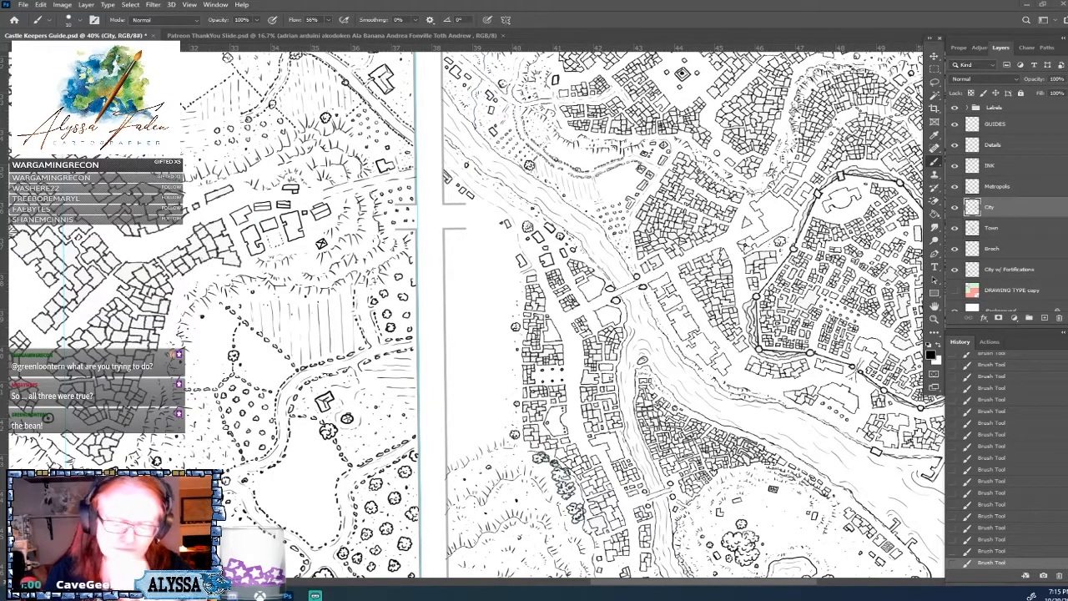
scroll(762, 374, "up", 2)
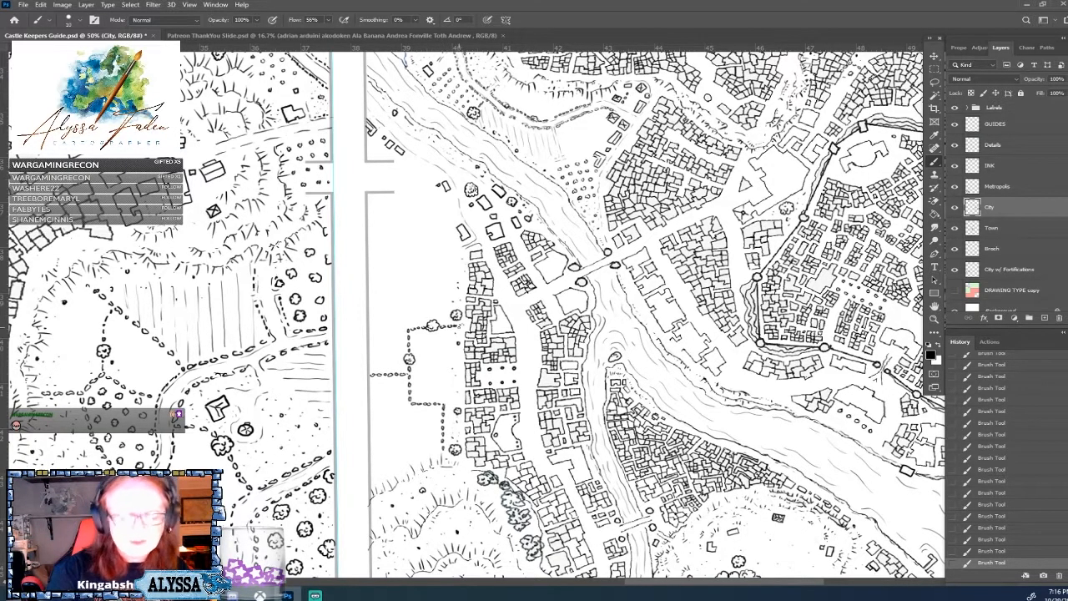
Ink a hedge-lined road running west from the houses above the new field, with dotted hedges dividing the land beside the river.
left_click_drag(352, 283, 459, 328)
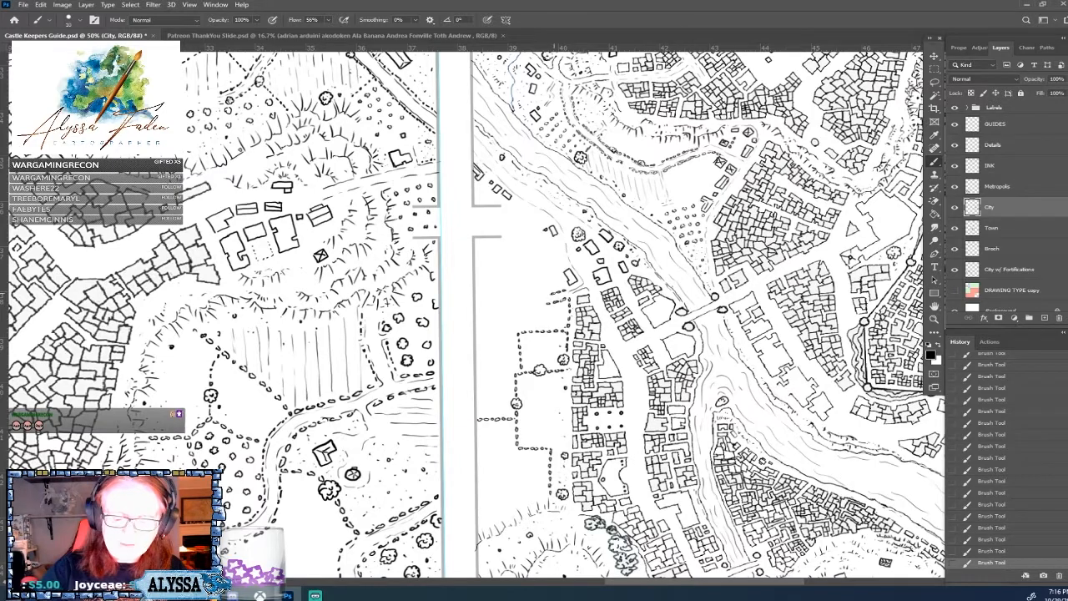
left_click_drag(544, 295, 503, 298)
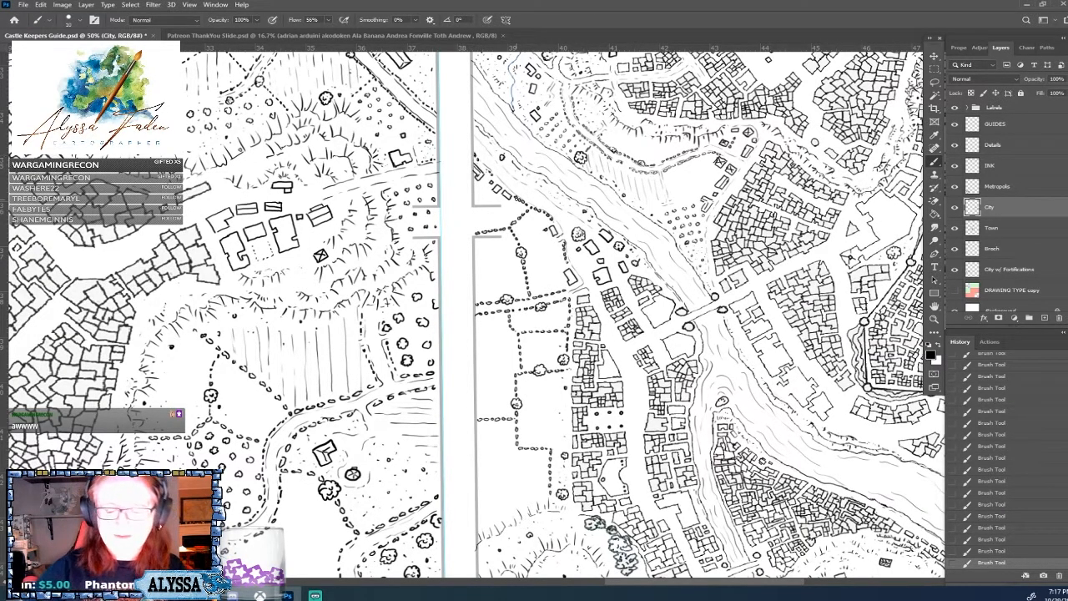
scroll(476, 314, "down", 3)
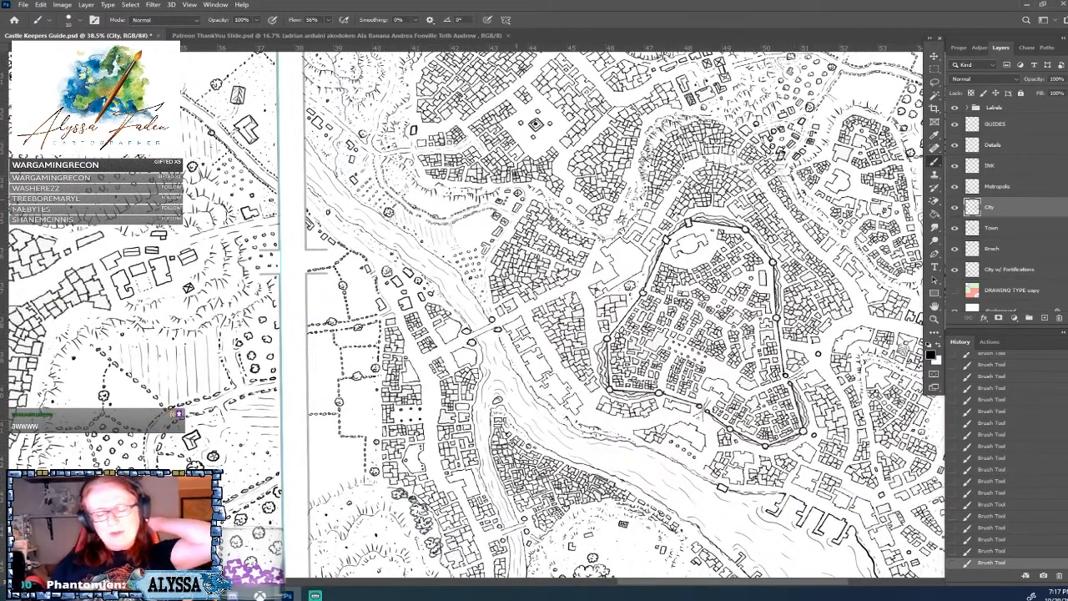
Fill the hedged fields west of the city's western district with orchard trees and furrow lines.
scroll(476, 313, "up", 2)
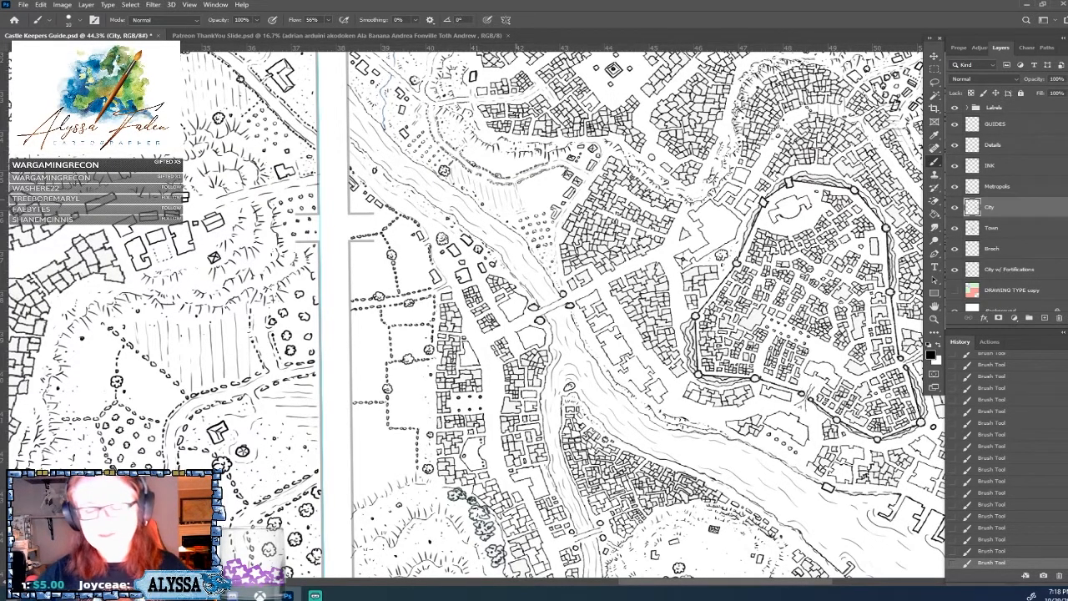
scroll(476, 314, "left", 2)
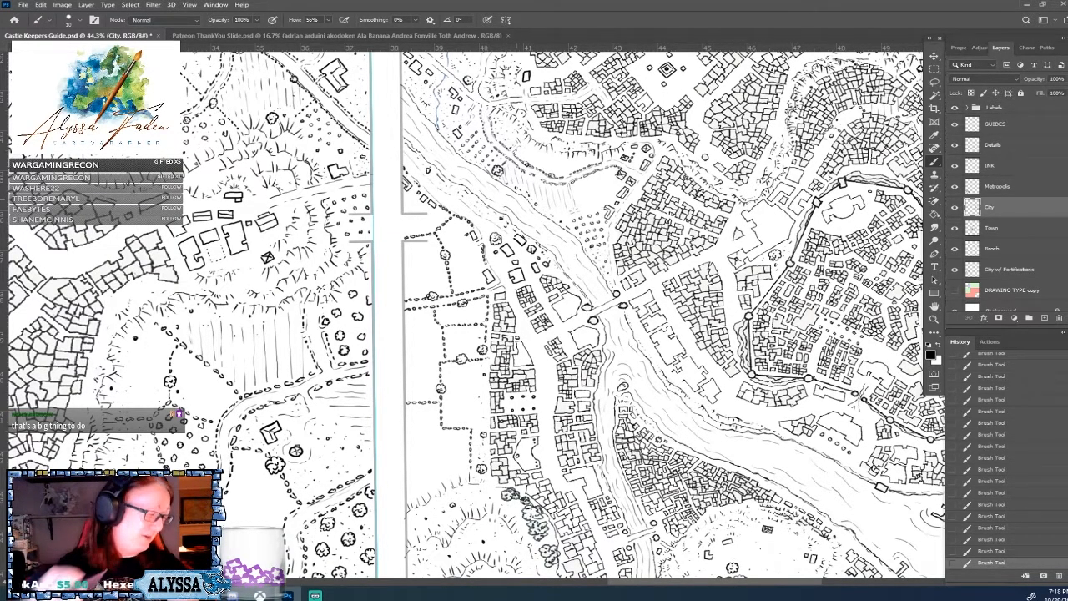
scroll(473, 311, "down", 3)
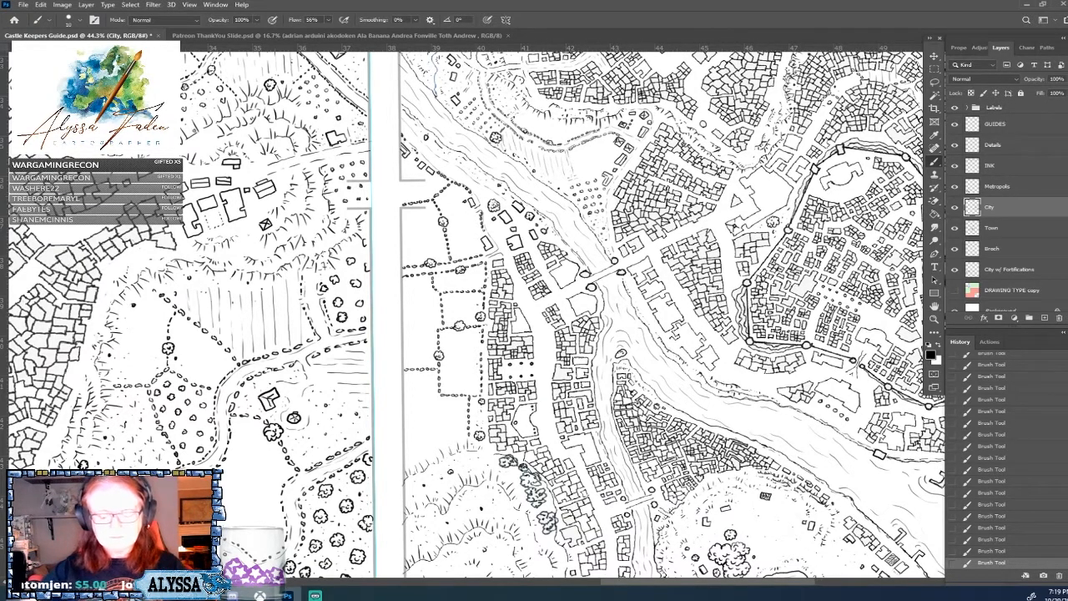
left_click_drag(476, 317, 522, 314)
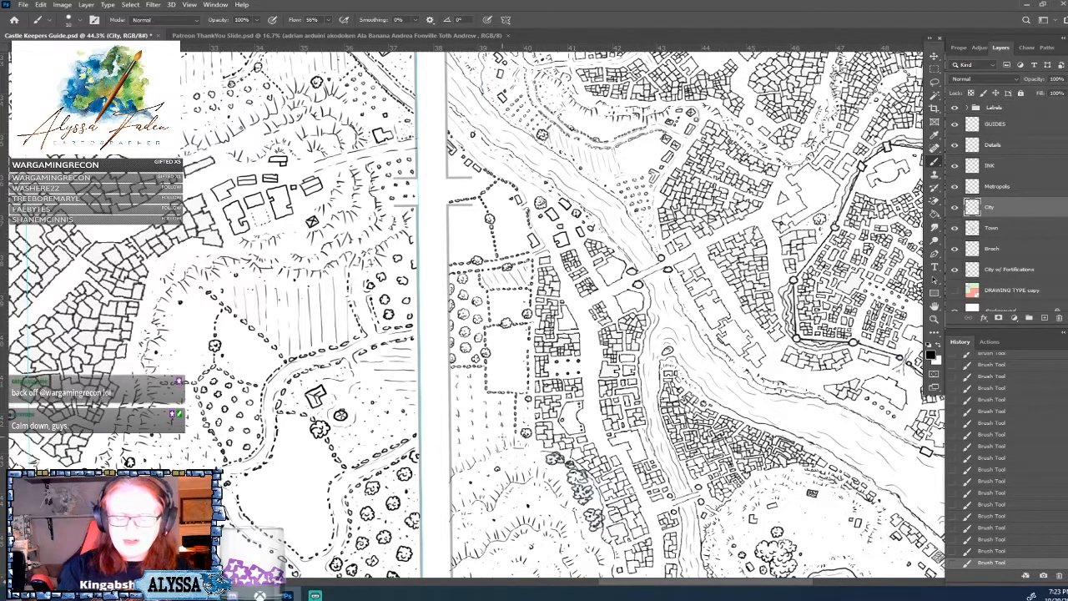
scroll(505, 434, "down", 5)
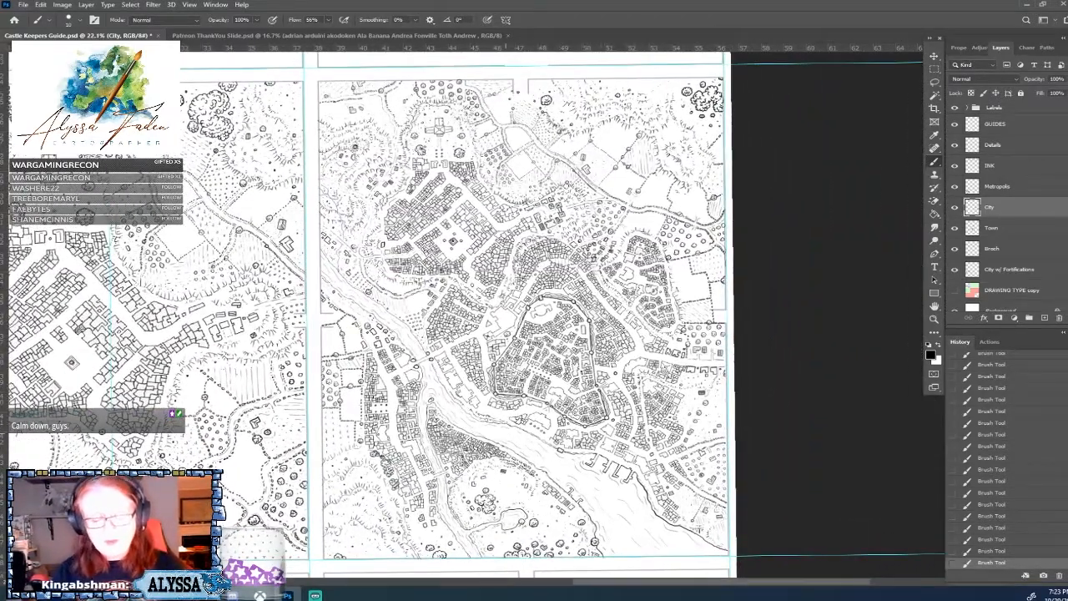
Save the Castle Keepers Guide file with the newly inked city outskirts.
scroll(561, 426, "up", 1)
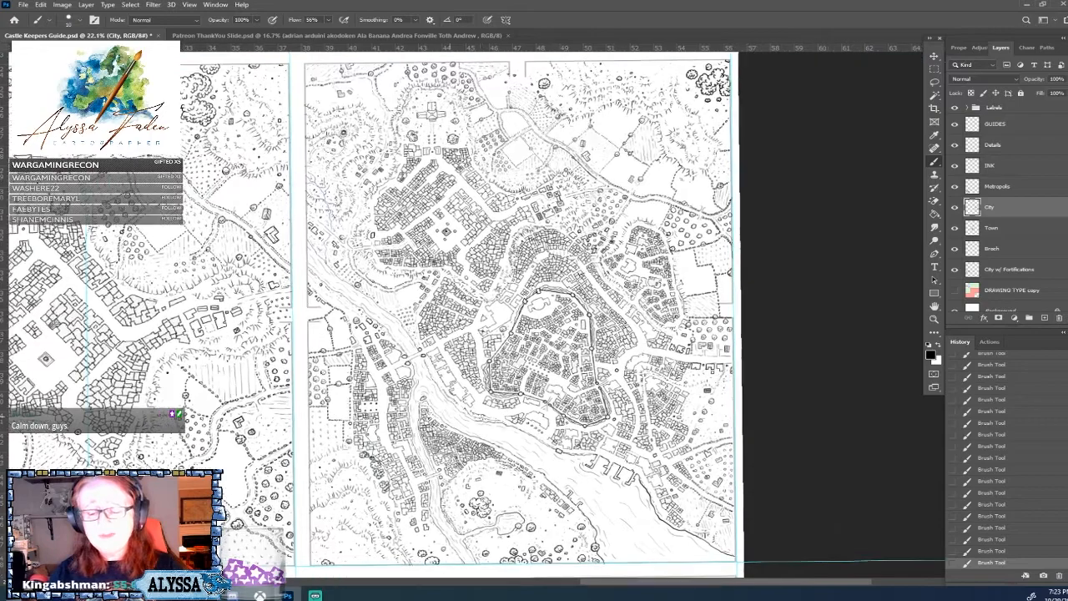
key("ctrl+s")
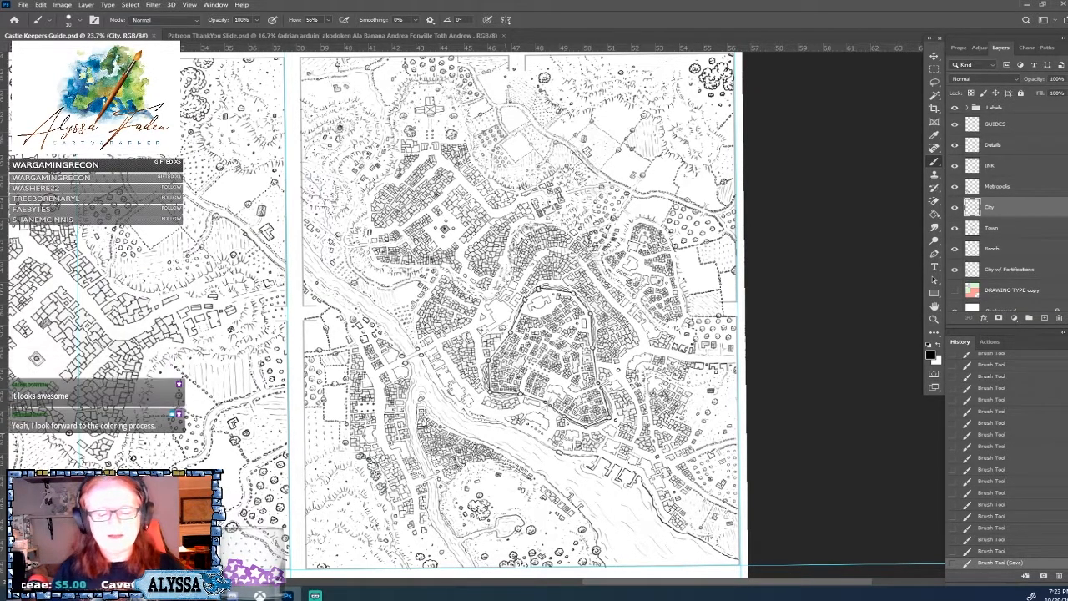
Review the inked city map, then the village and riverside settlement maps in the sheet's upper row.
scroll(338, 353, "up", 1)
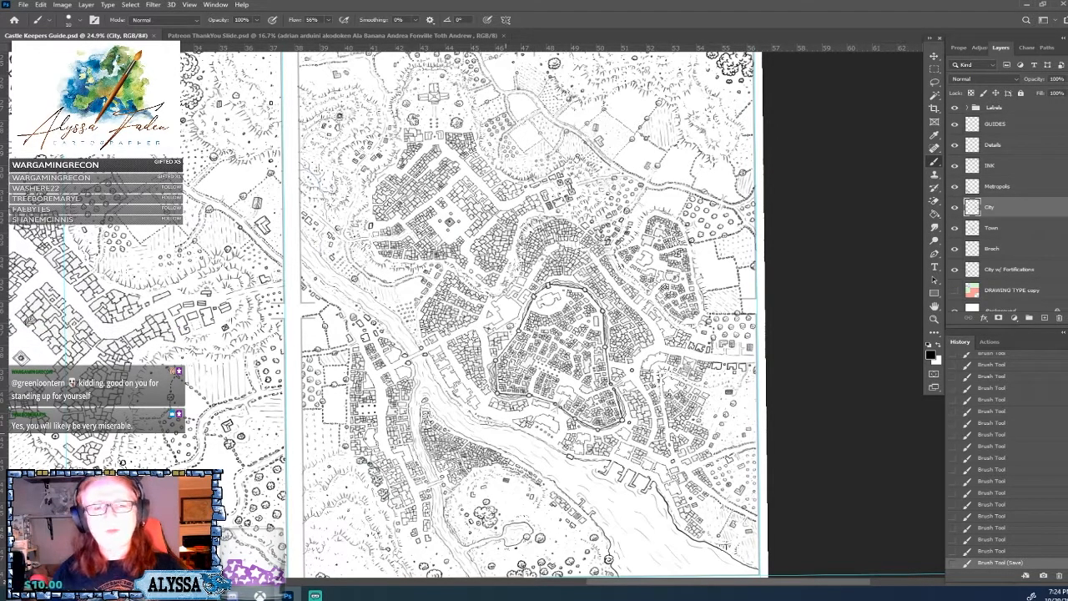
scroll(534, 325, "down", 2)
scroll(534, 325, "up", 1)
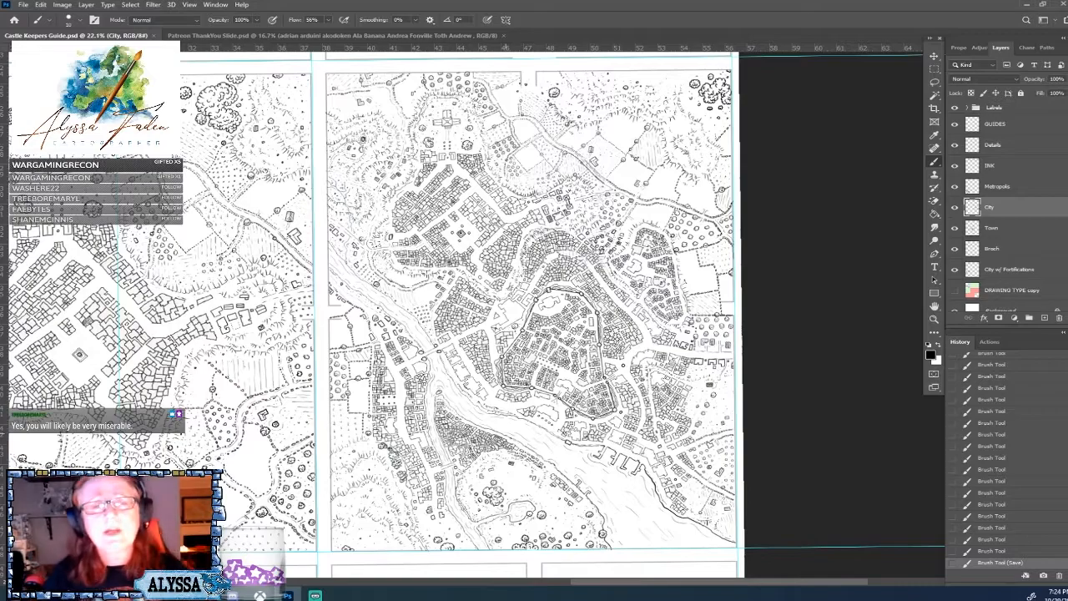
scroll(534, 325, "down", 3)
scroll(534, 325, "up", 1)
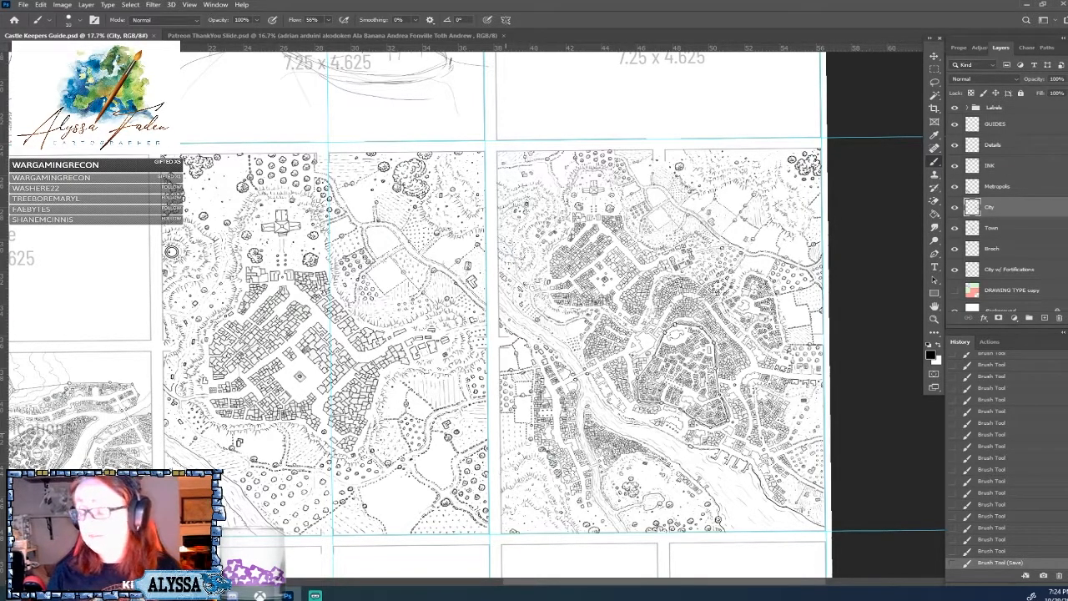
scroll(534, 325, "down", 3)
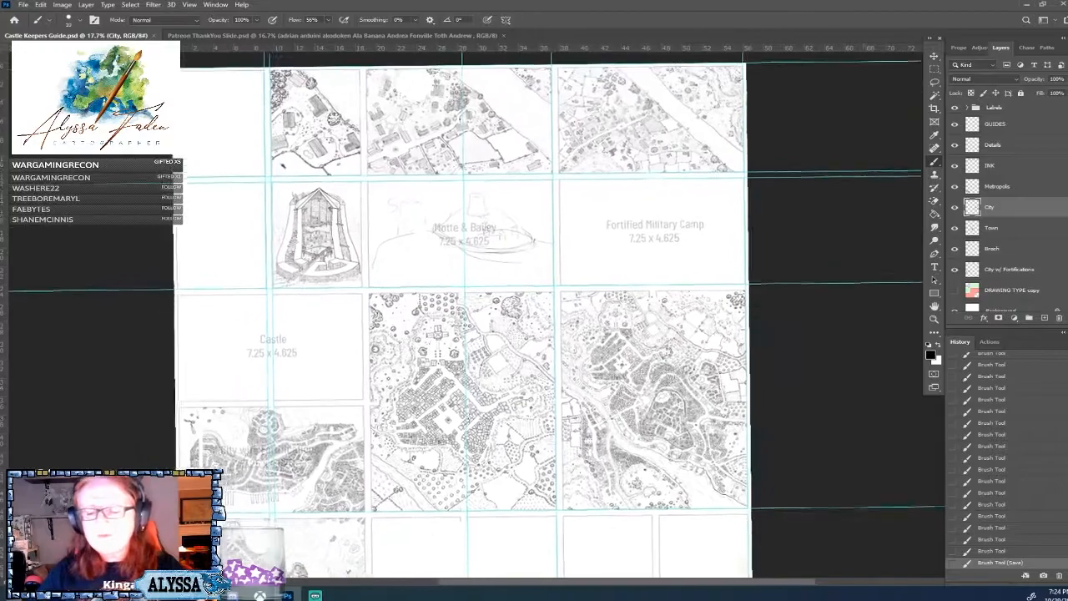
scroll(534, 326, "up", 3)
scroll(534, 326, "up", 3)
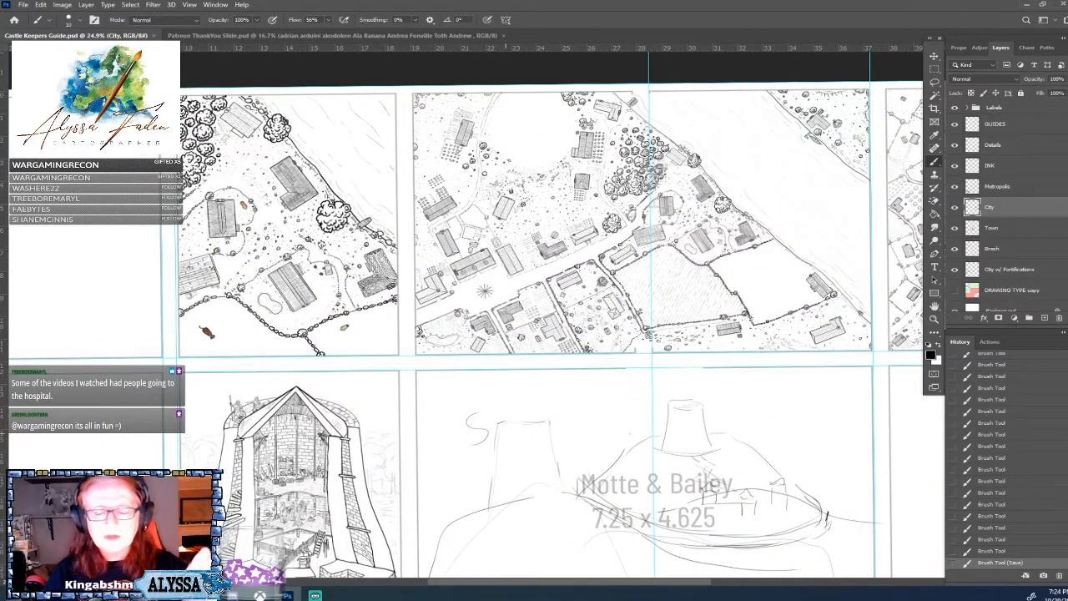
left_click_drag(634, 259, 458, 330)
scroll(536, 296, "up", 2)
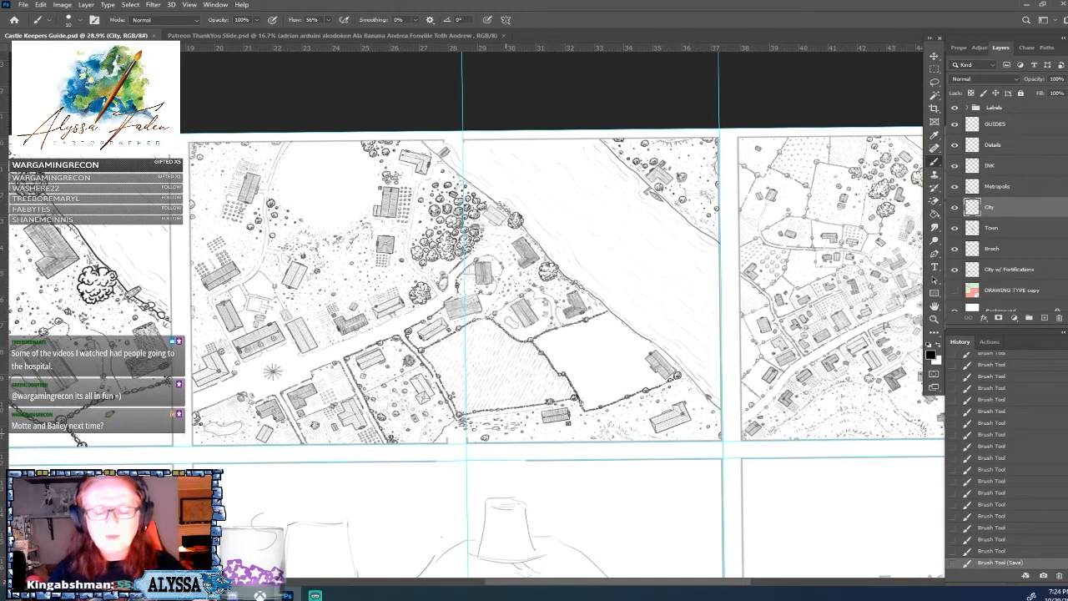
left_click_drag(451, 309, 257, 294)
left_click_drag(548, 288, 278, 302)
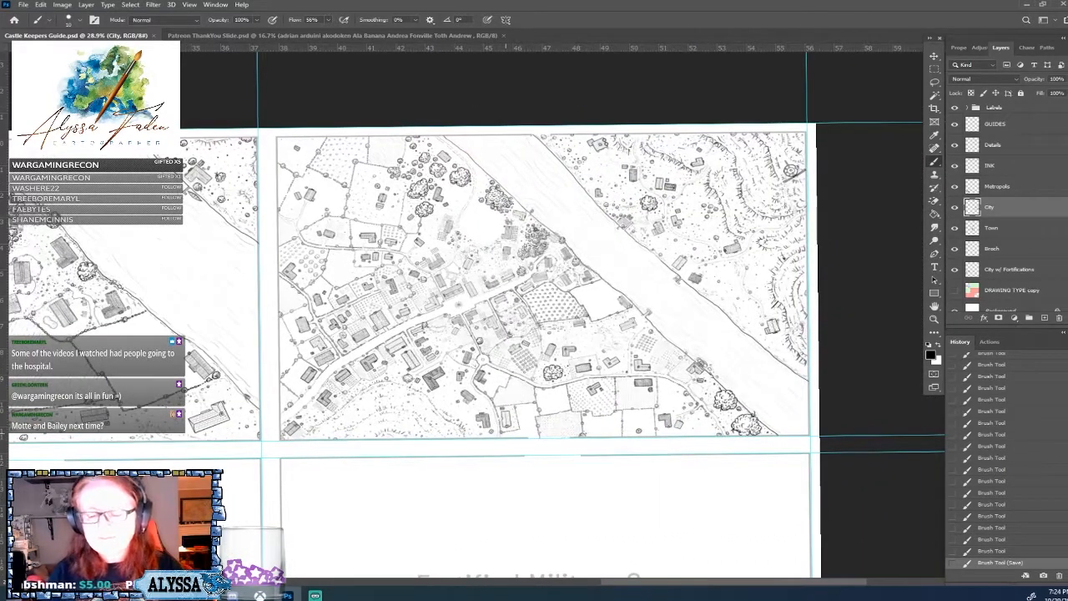
left_click_drag(267, 359, 796, 139)
left_click_drag(292, 334, 680, 259)
Examine the cutaway tower illustration beside the Motte & Bailey panel, then the large walled-town map below.
scroll(534, 300, "up", 3)
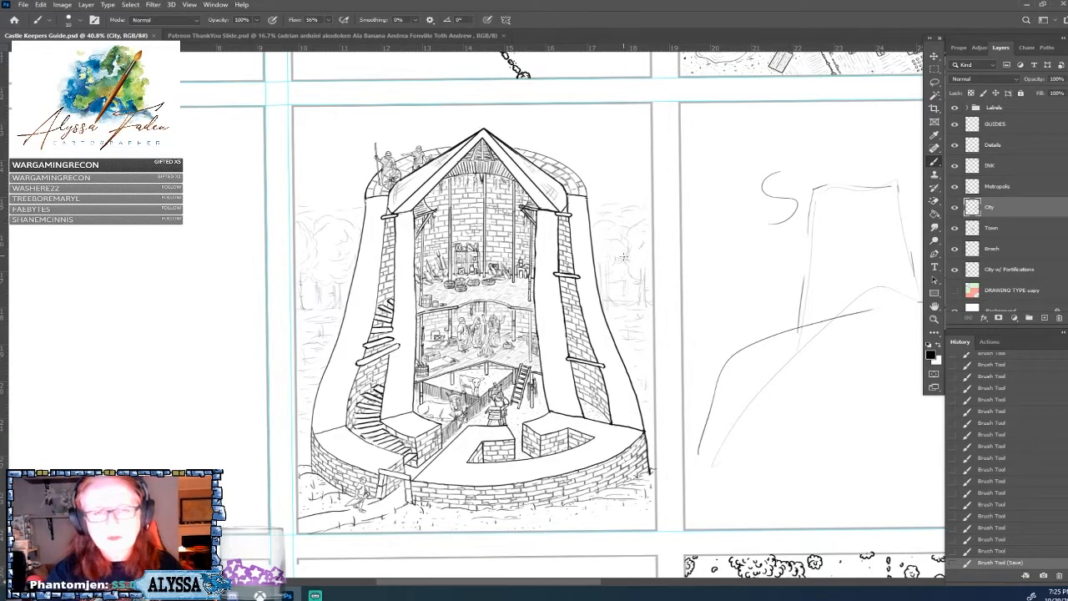
scroll(634, 278, "down", 1)
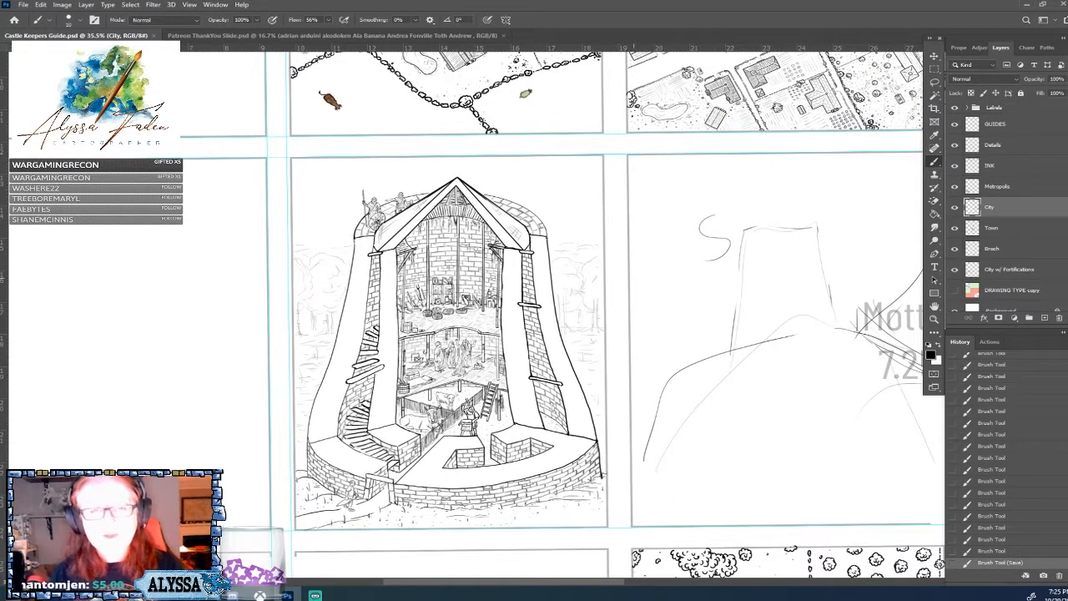
scroll(730, 510, "up", 1)
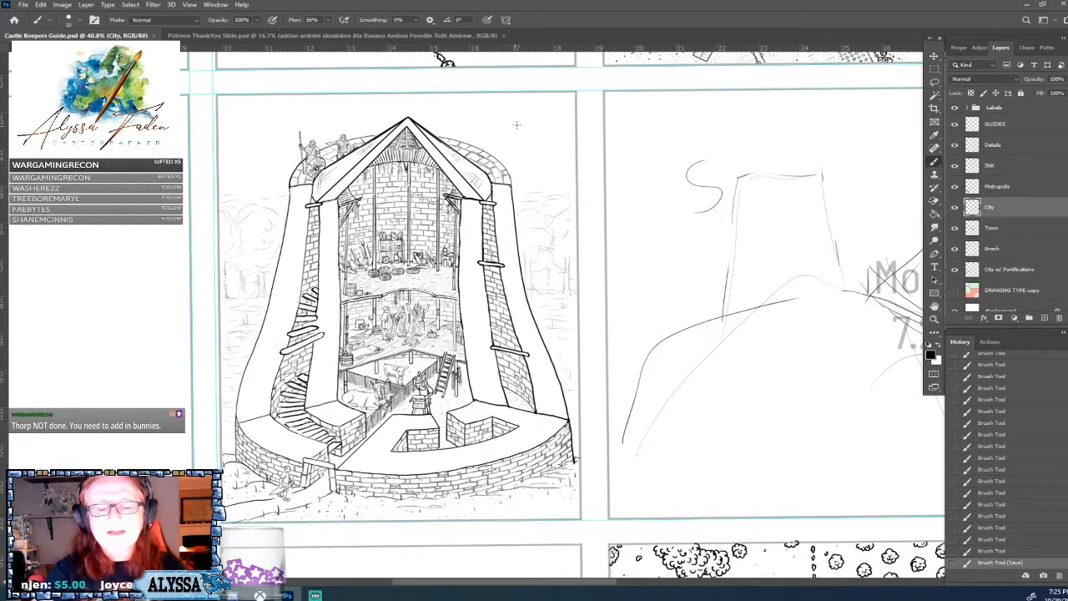
scroll(514, 119, "down", 1)
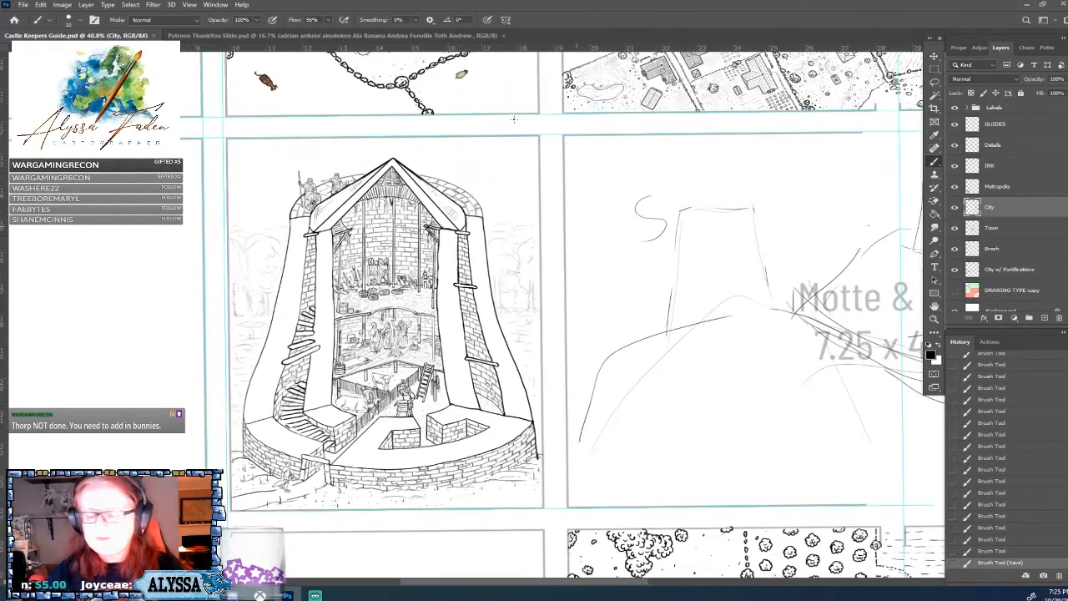
left_click_drag(514, 120, 143, 66)
scroll(514, 119, "down", 1)
left_click_drag(500, 267, 530, 171)
left_click_drag(490, 401, 496, 286)
scroll(467, 301, "down", 2)
scroll(468, 300, "up", 1)
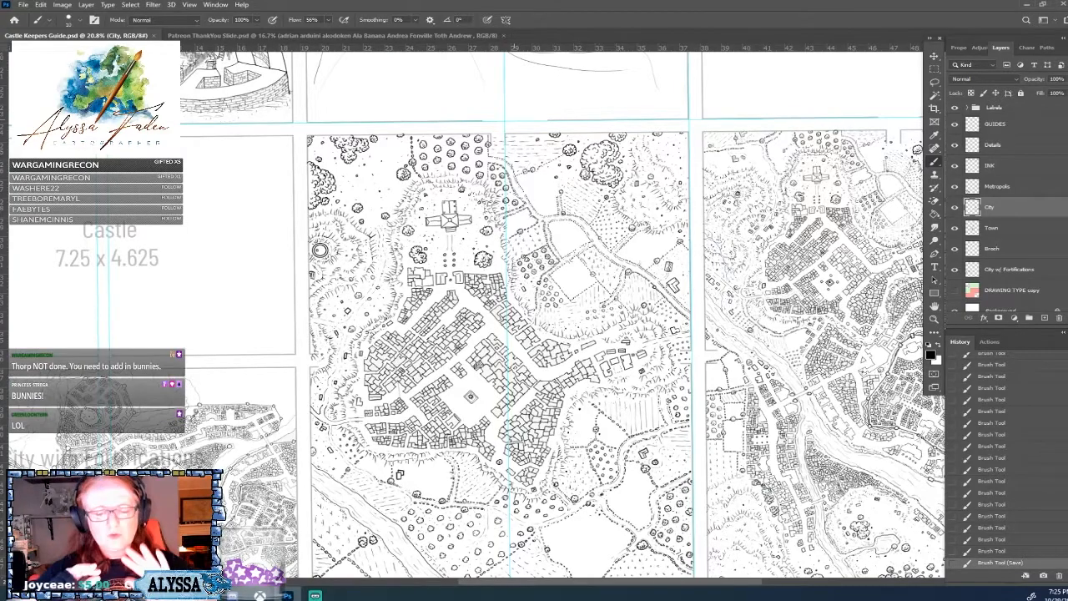
Compare the two large city maps with the neighbouring fortified city and Castle panels on the sheet.
left_click_drag(735, 333, 415, 302)
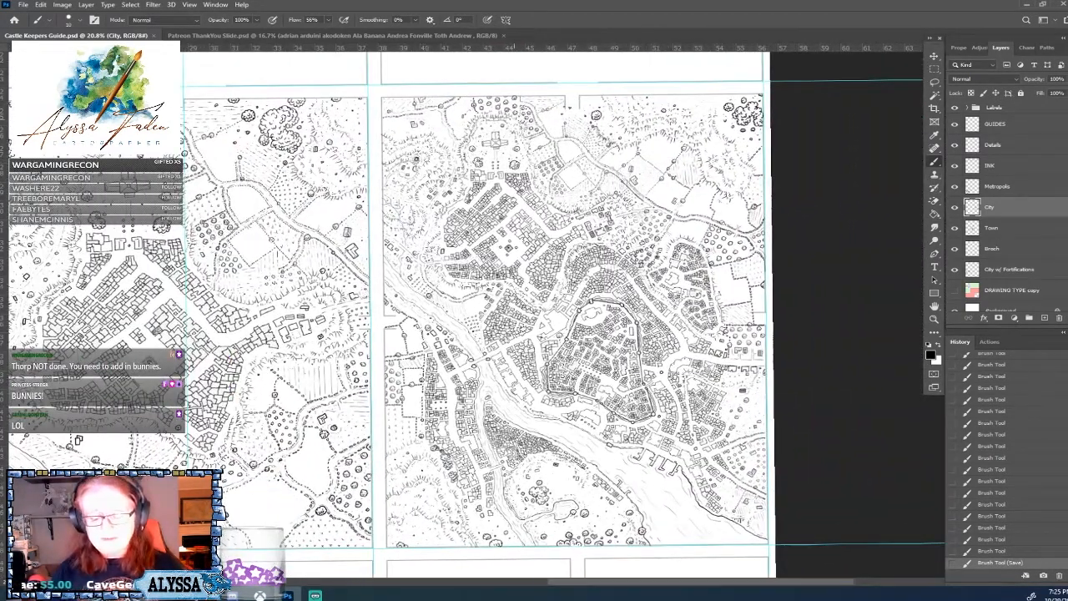
scroll(755, 551, "down", 2)
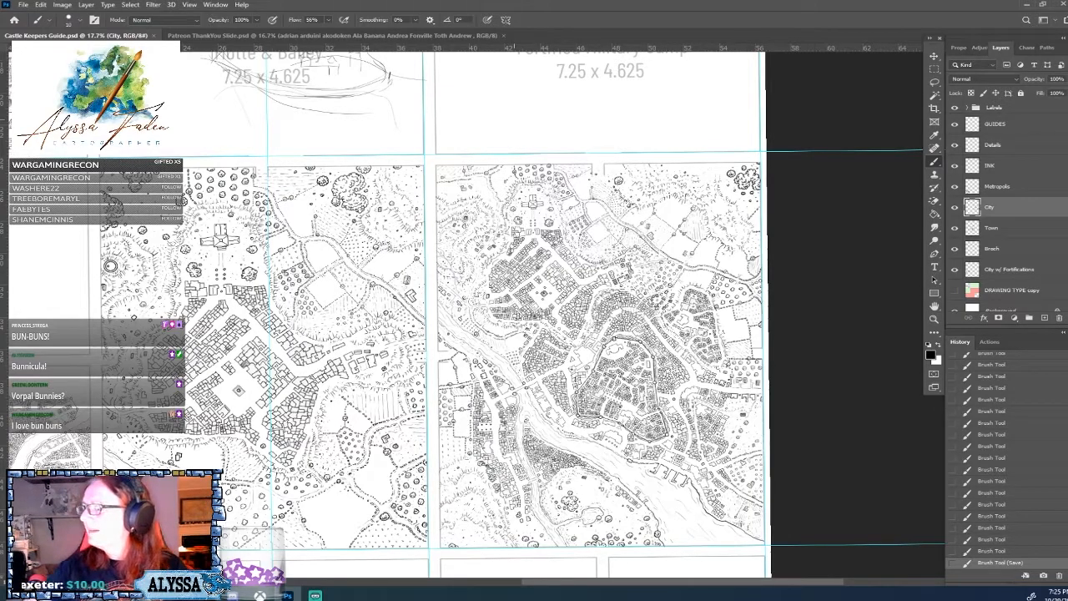
left_click_drag(109, 265, 209, 225)
left_click_drag(613, 317, 767, 283)
scroll(620, 287, "down", 4)
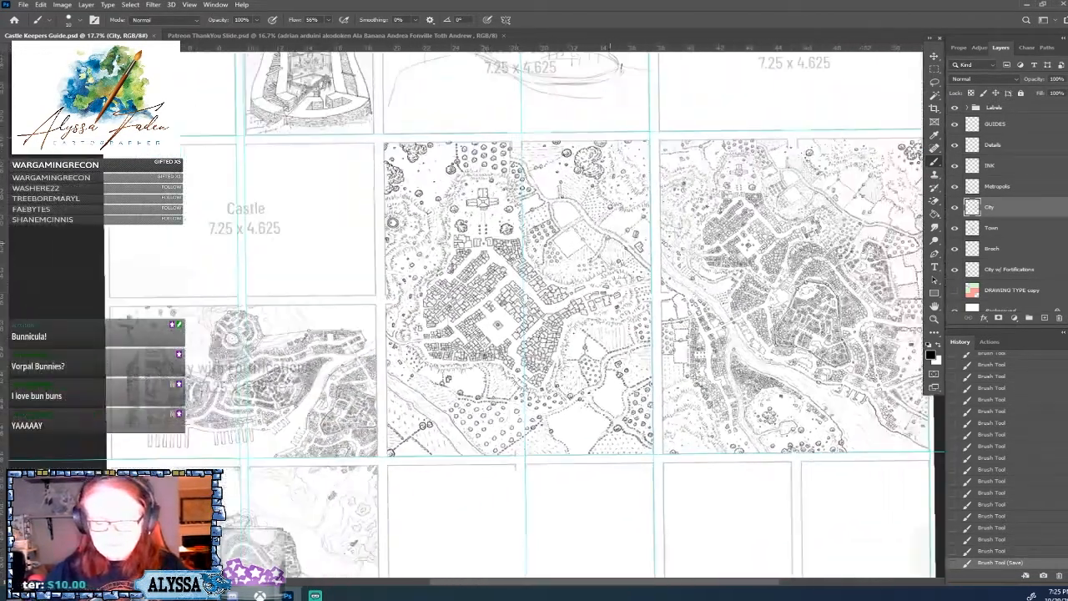
left_click_drag(620, 250, 522, 392)
scroll(585, 226, "up", 4)
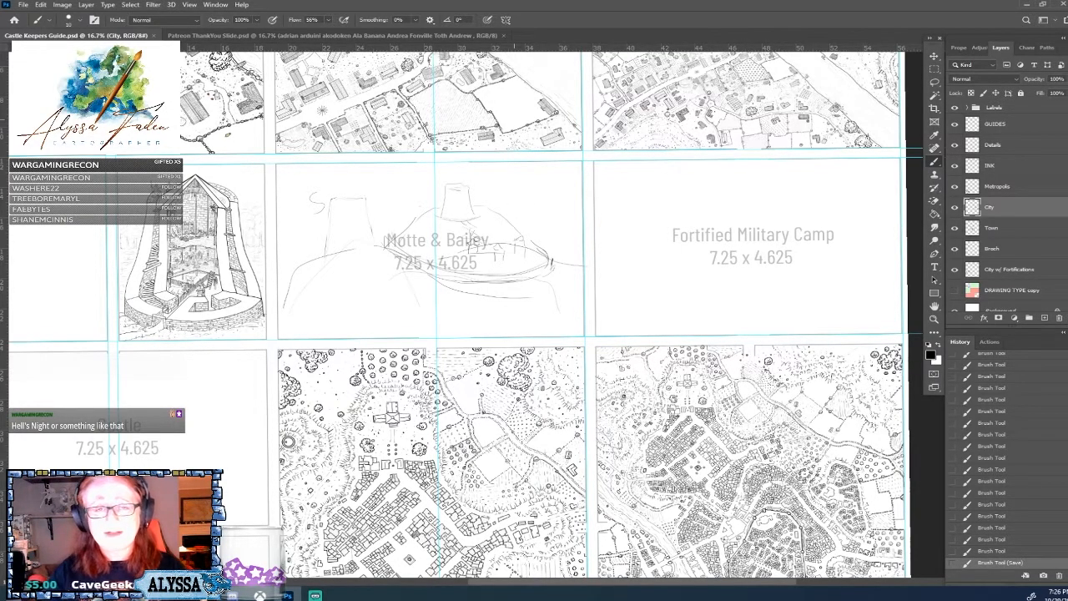
Rough in a wider outer tower with a rounded top and flared base around the tower sketch in the Motte & Bailey panel.
scroll(264, 225, "up", 1)
left_click_drag(507, 250, 515, 267)
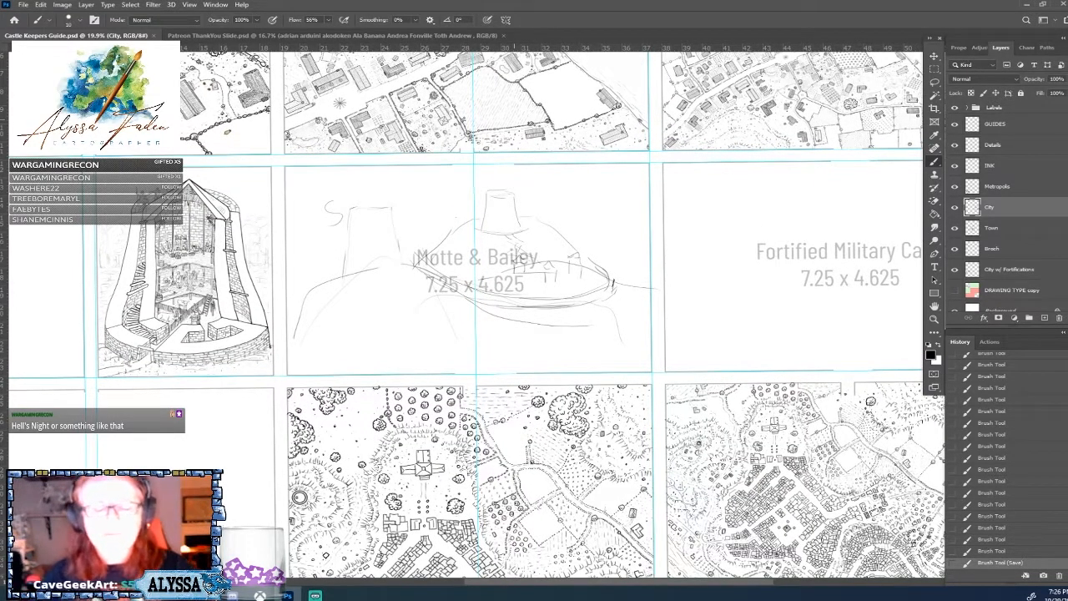
left_click_drag(340, 198, 359, 201)
left_click_drag(355, 191, 403, 196)
left_click_drag(376, 189, 407, 192)
left_click_drag(349, 209, 347, 230)
mouse_move(393, 208)
left_mouse_down()
mouse_move(396, 231)
mouse_move(343, 271)
left_mouse_up()
left_click_drag(342, 268, 331, 273)
left_click_drag(342, 200, 330, 280)
left_click_drag(338, 223, 334, 299)
left_click_drag(407, 203, 410, 242)
left_click_drag(406, 204, 410, 233)
left_click_drag(409, 211, 413, 249)
left_click_drag(334, 279, 306, 304)
left_click_drag(321, 288, 302, 314)
mouse_move(344, 274)
left_mouse_down()
mouse_move(315, 290)
mouse_move(386, 257)
left_mouse_up()
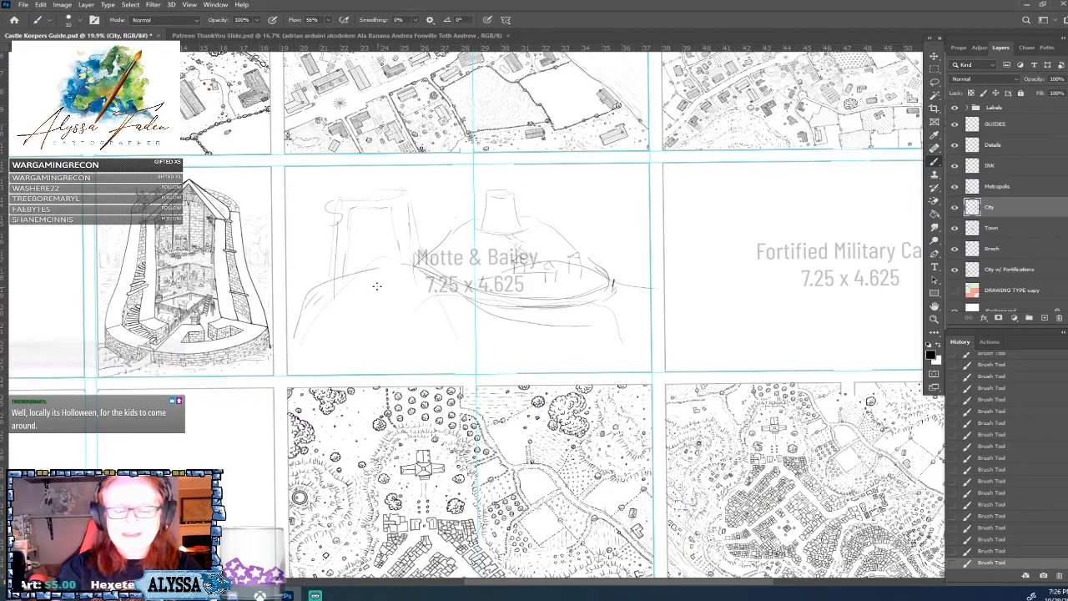
Sketch broad elliptical enclosure lines and sloping ground around the base of both mounds in the Motte & Bailey panel.
mouse_move(449, 309)
left_mouse_down()
mouse_move(473, 315)
mouse_move(421, 342)
mouse_move(448, 308)
left_mouse_up()
left_click_drag(507, 304, 584, 304)
left_click_drag(420, 257, 613, 288)
mouse_move(302, 320)
left_mouse_down()
mouse_move(464, 353)
mouse_move(622, 334)
left_mouse_up()
mouse_move(301, 289)
left_mouse_down()
mouse_move(424, 350)
mouse_move(568, 345)
left_mouse_up()
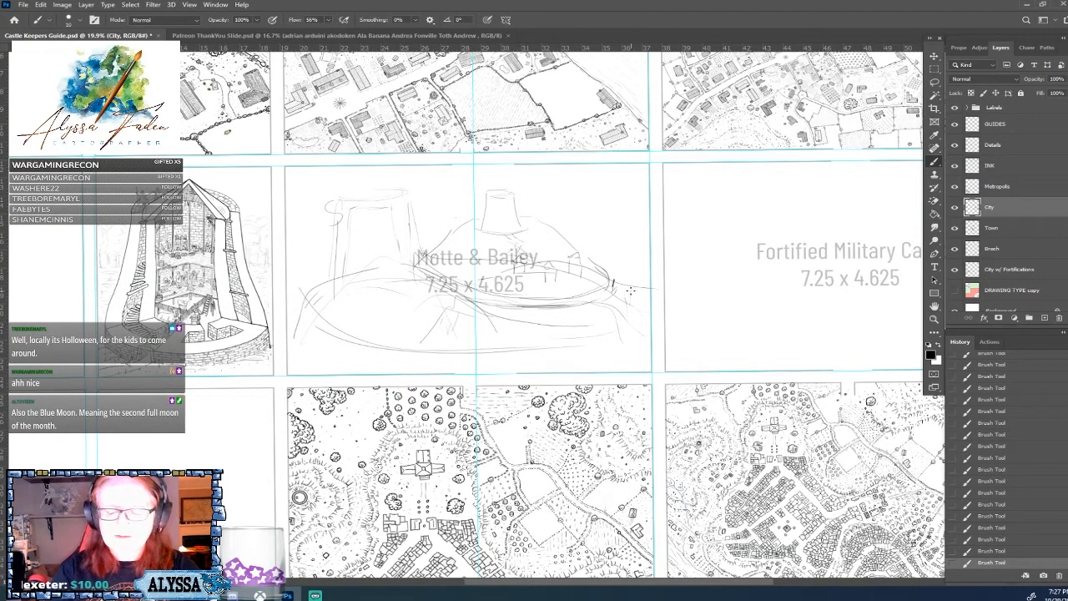
mouse_move(618, 297)
left_mouse_down()
mouse_move(632, 332)
mouse_move(598, 335)
mouse_move(620, 321)
left_mouse_up()
mouse_move(332, 262)
left_mouse_down()
mouse_move(312, 286)
mouse_move(409, 343)
mouse_move(471, 344)
left_mouse_up()
left_click_drag(621, 305, 629, 324)
Review the whole sheet, checking the finished maps against the sketched and still empty panels.
scroll(379, 251, "down", 3)
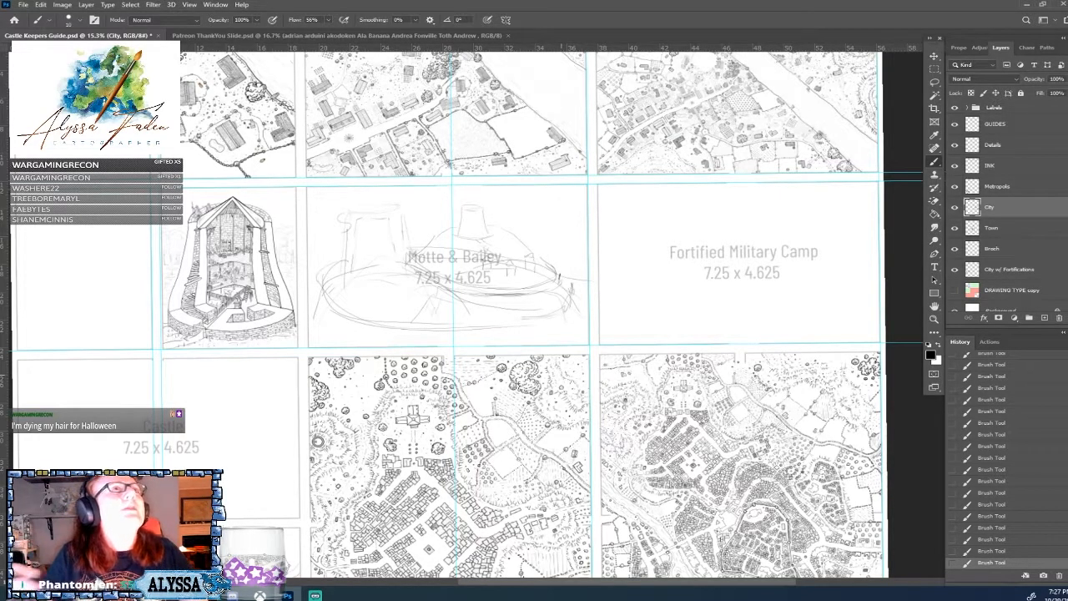
left_click_drag(560, 376, 525, 252)
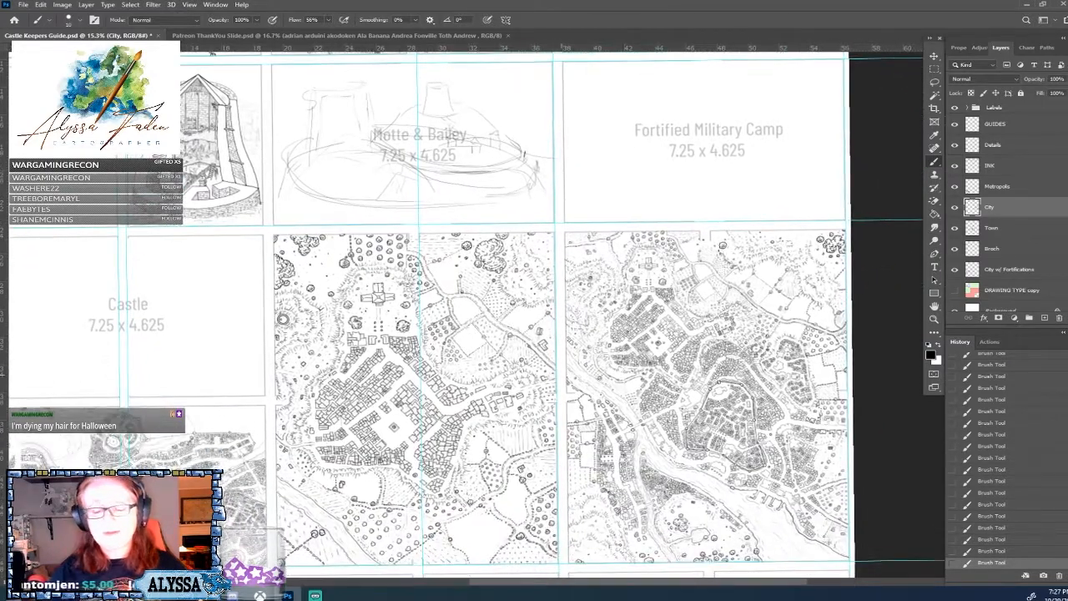
scroll(655, 232, "down", 5)
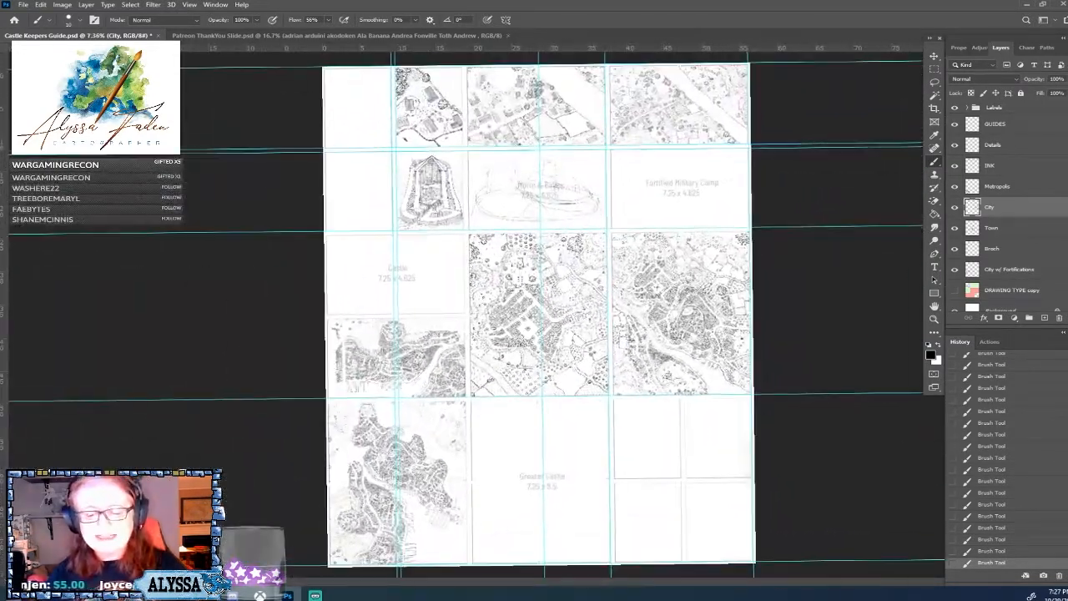
scroll(561, 373, "up", 1)
left_click_drag(580, 384, 561, 373)
scroll(561, 373, "up", 1)
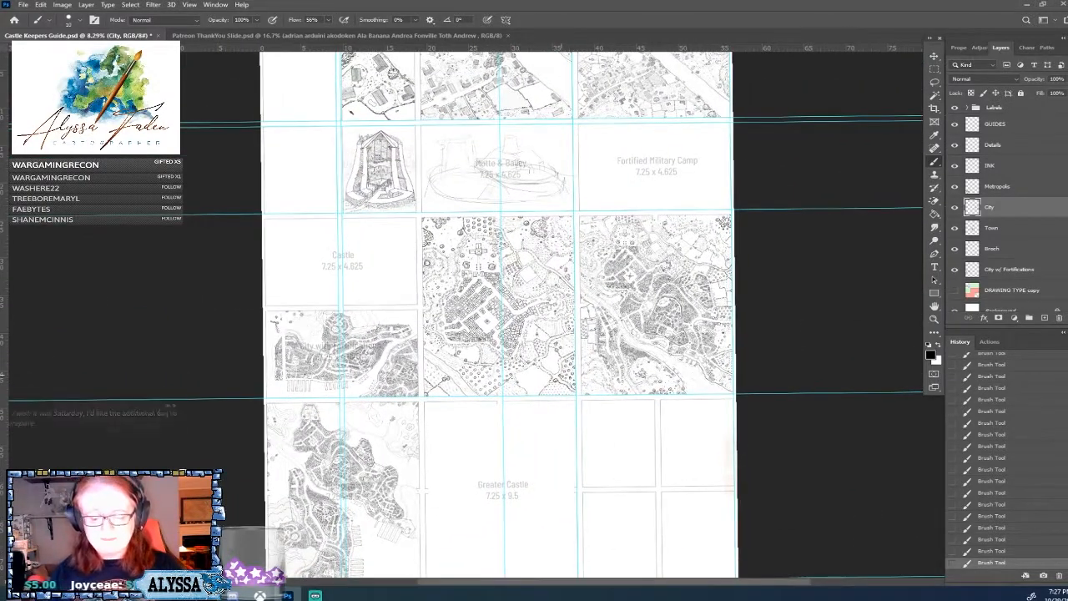
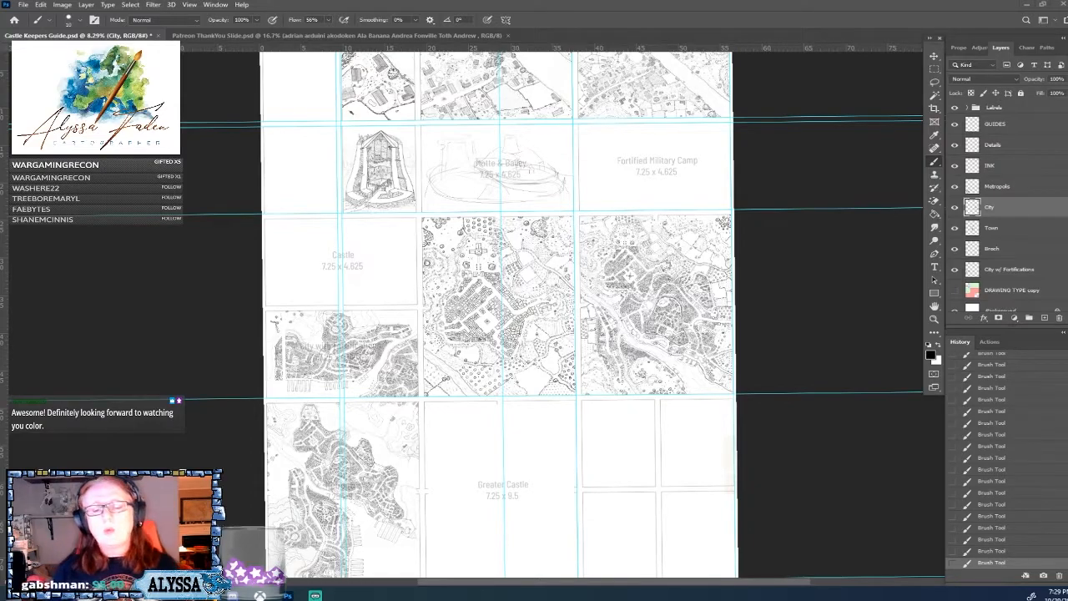
scroll(477, 314, "up", 4)
scroll(477, 313, "up", 5)
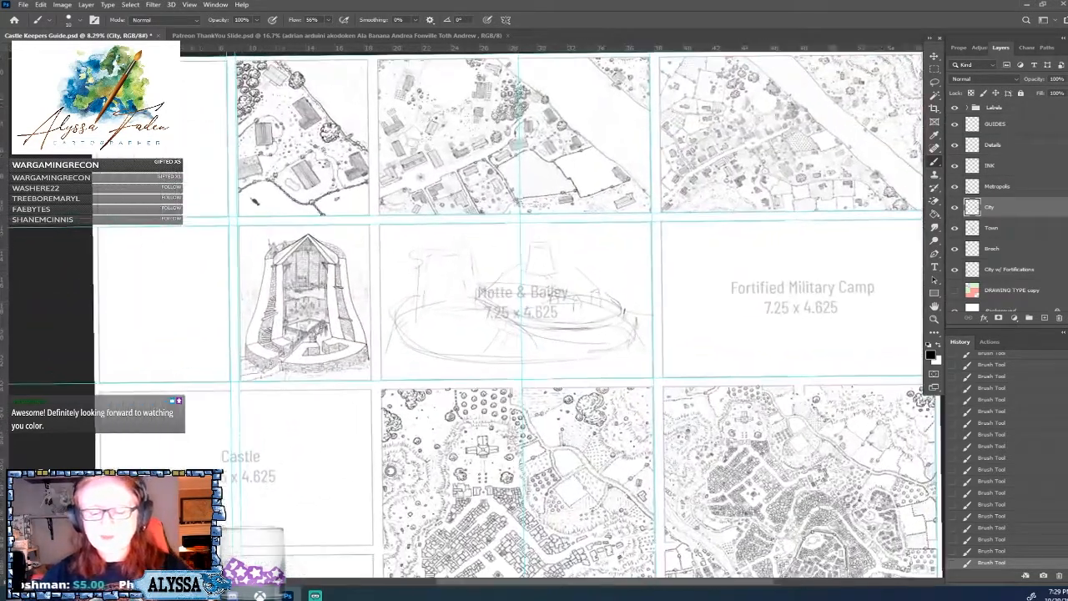
left_click_drag(525, 321, 476, 371)
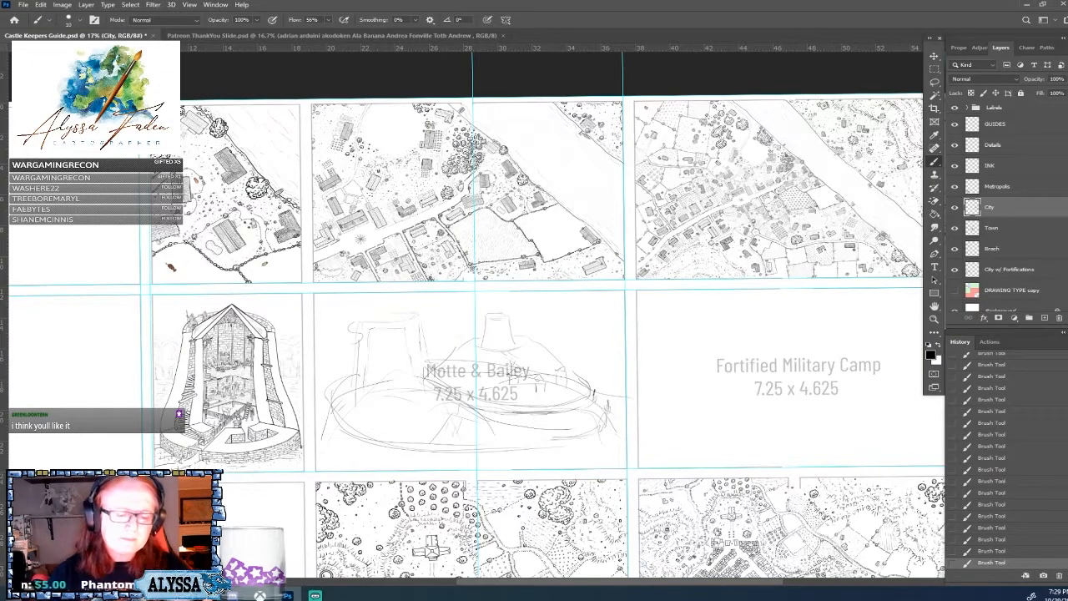
scroll(477, 314, "up", 4)
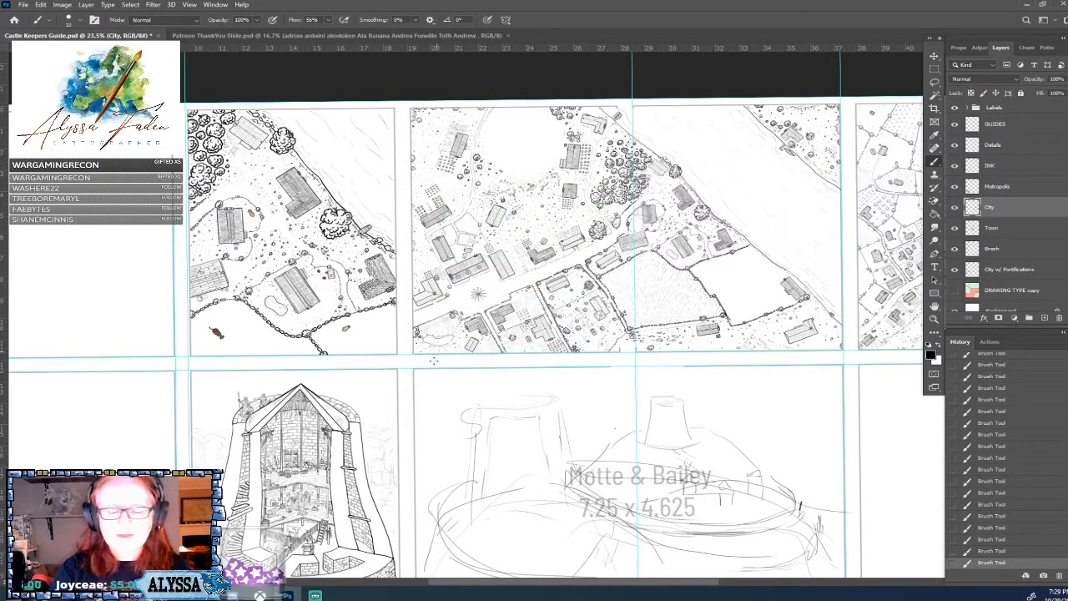
scroll(436, 353, "down", 5)
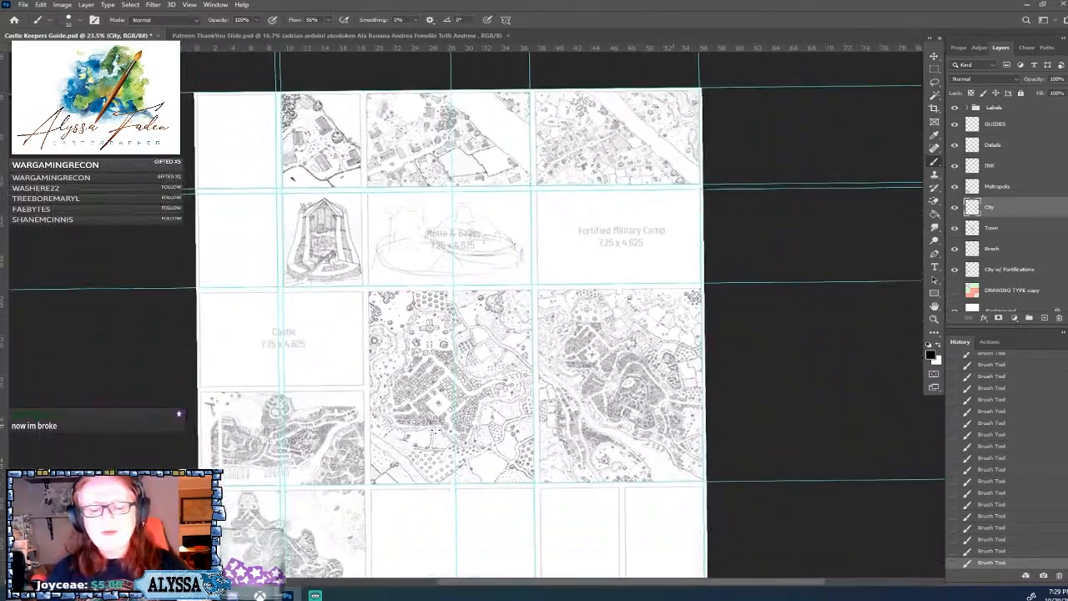
scroll(435, 431, "down", 3)
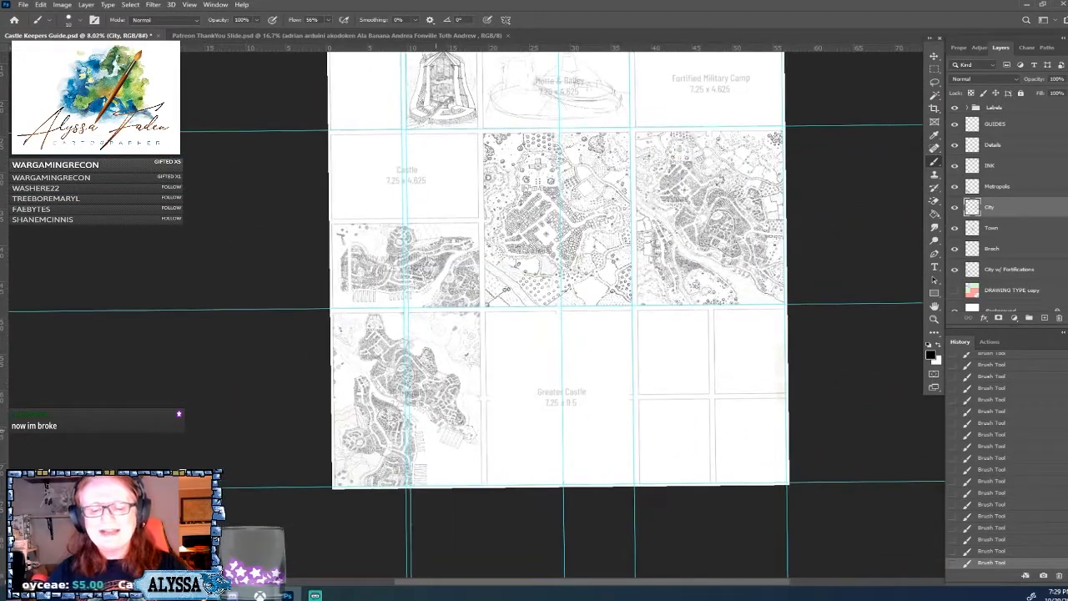
scroll(435, 431, "up", 4)
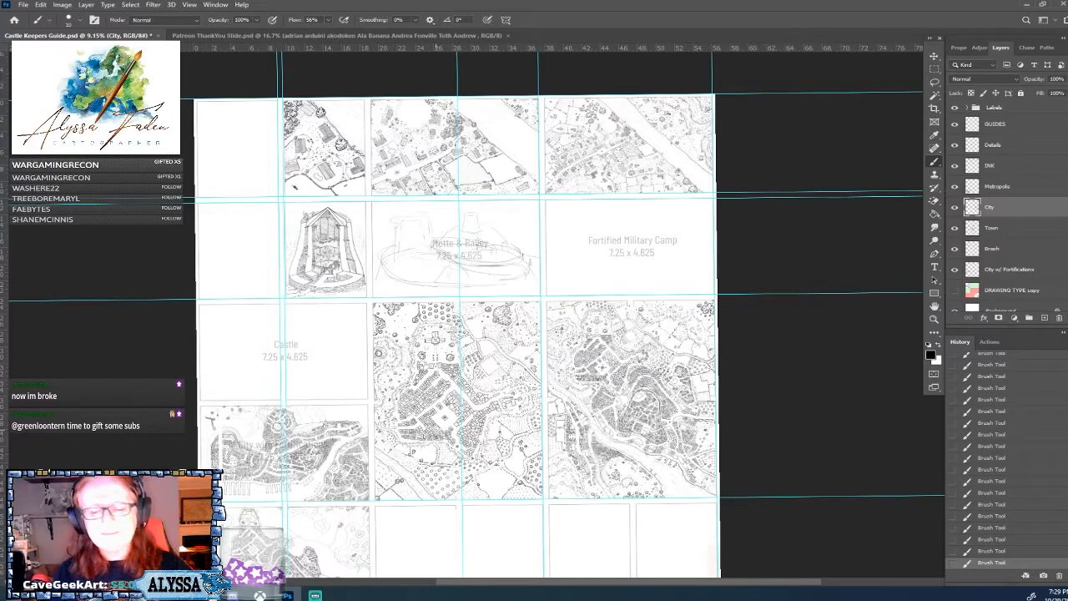
Straighten the rotated sheet view and bring up the Patreon ThankYou Slide document.
key("Escape")
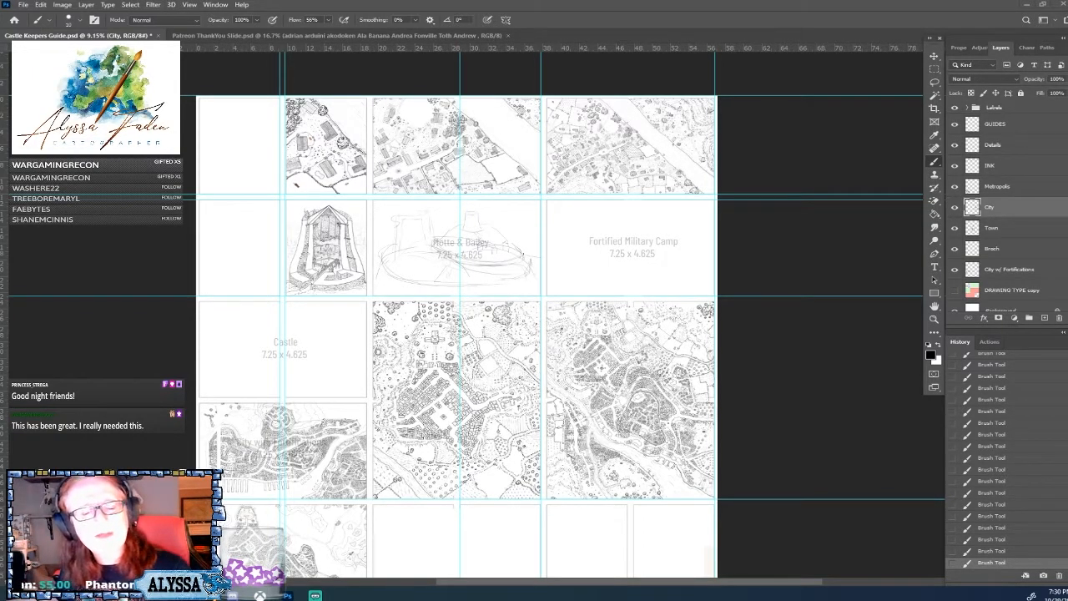
left_click(337, 37)
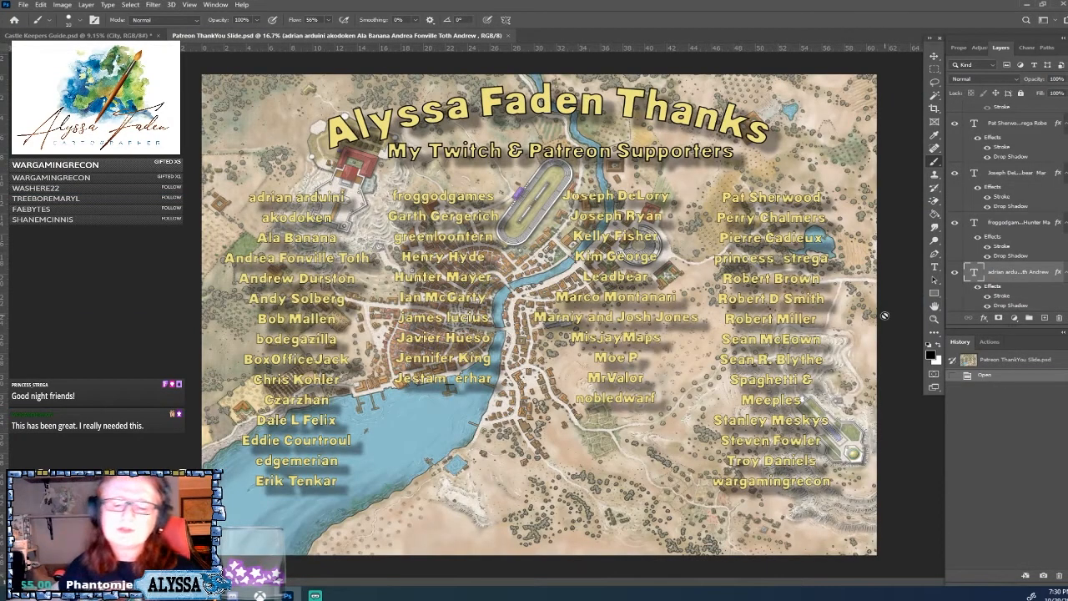